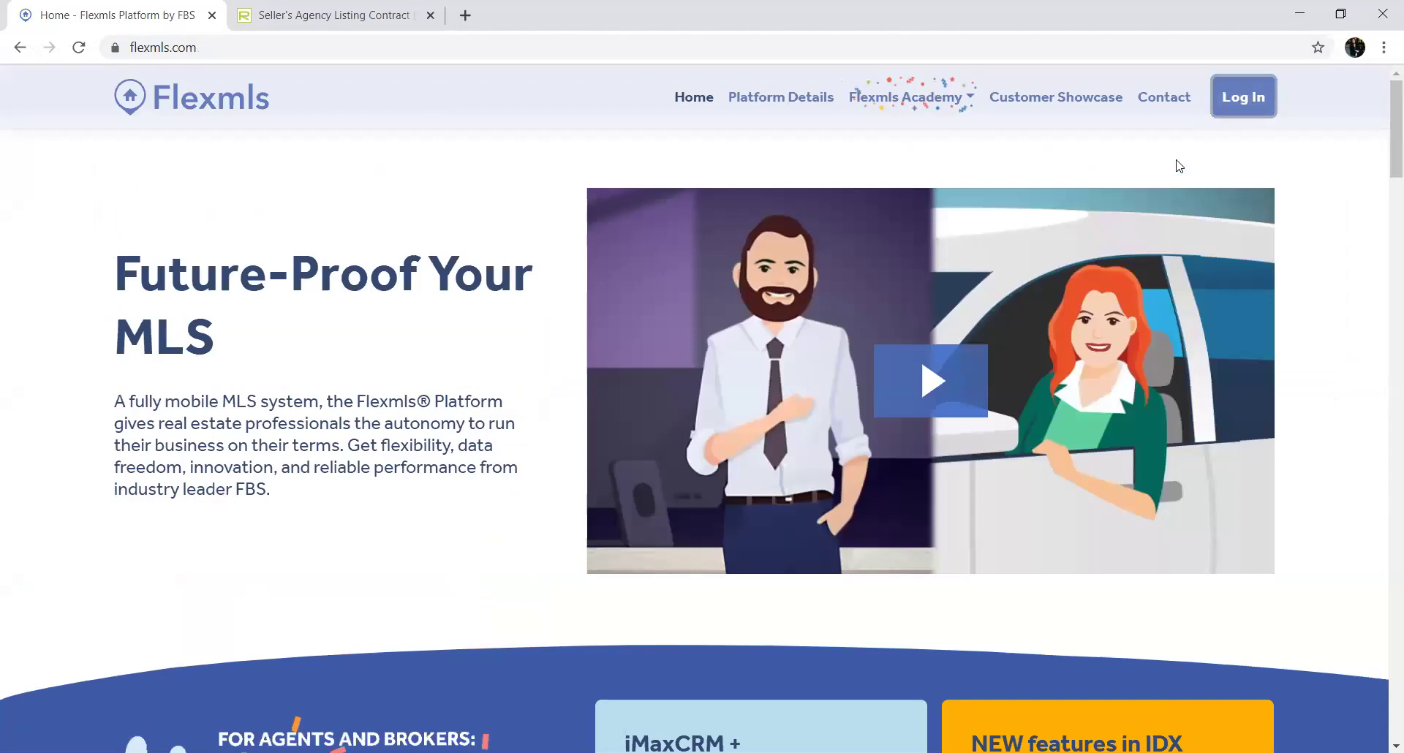
Sign in to Flexmls with the account username and return to the SOMO MLS dashboard
left_click(1247, 94)
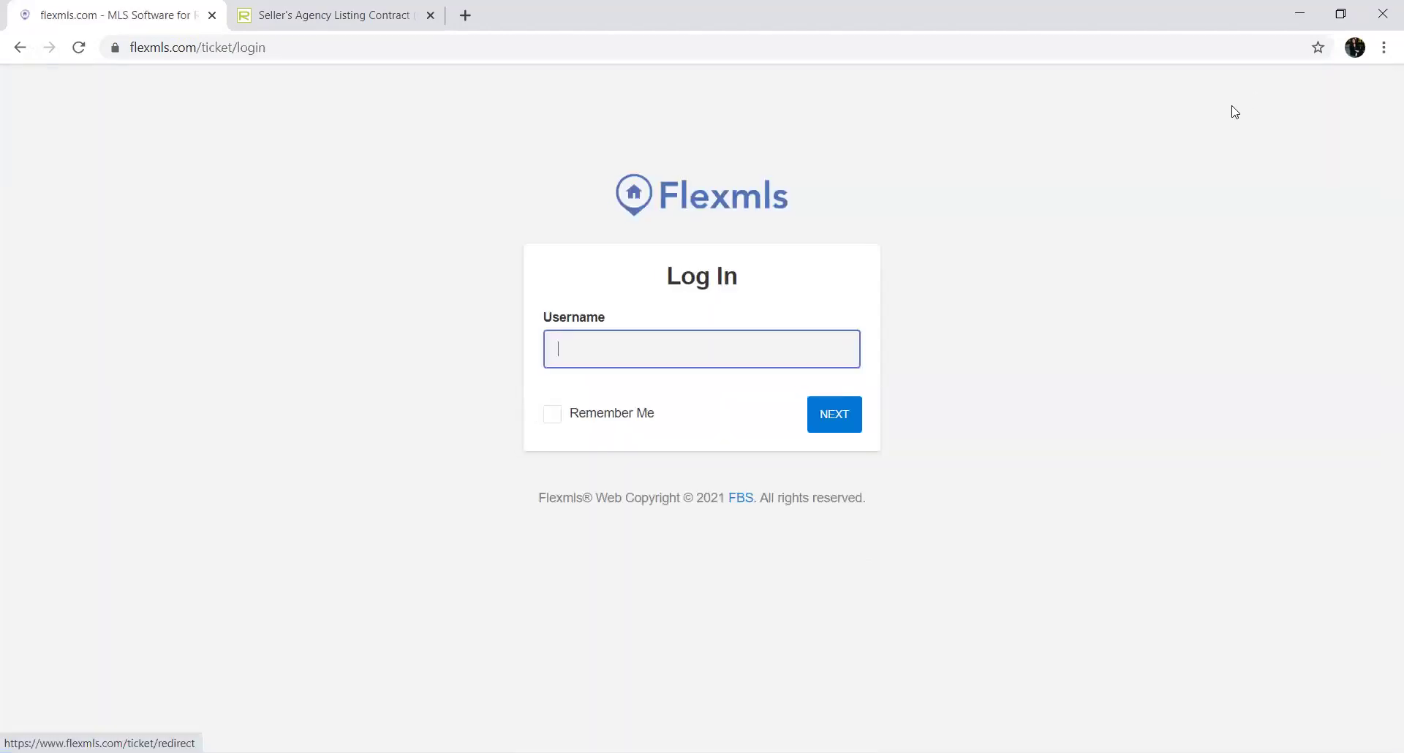
left_click(699, 358)
type("somo")
key("Return")
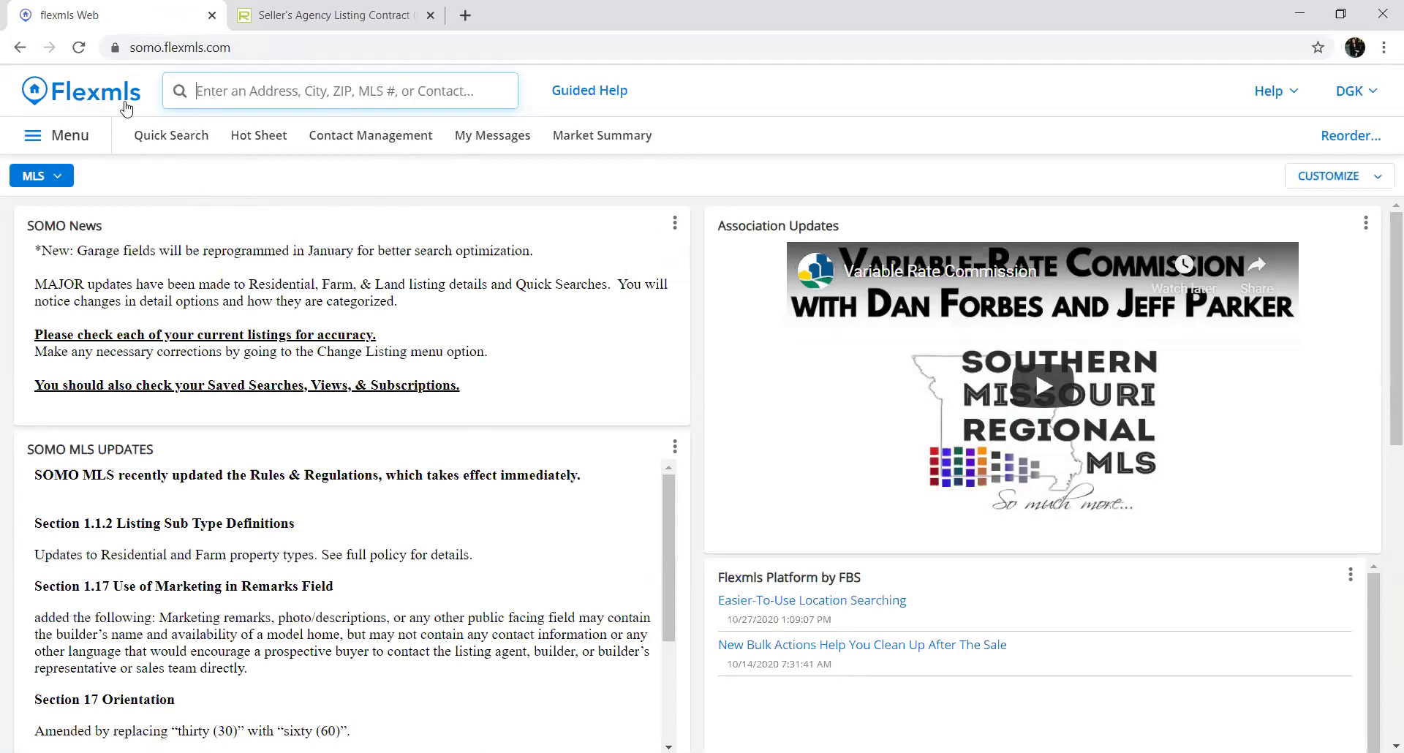
left_click(103, 98)
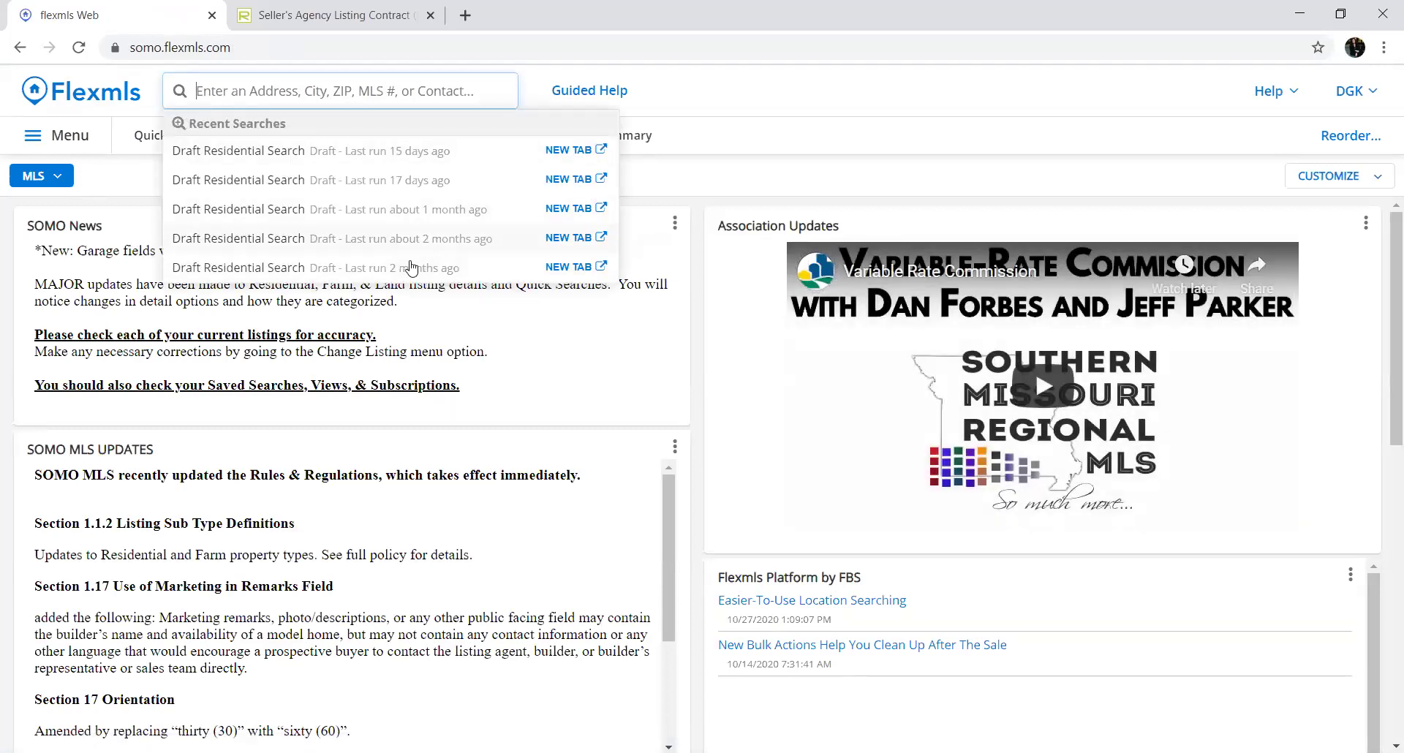
left_click(132, 168)
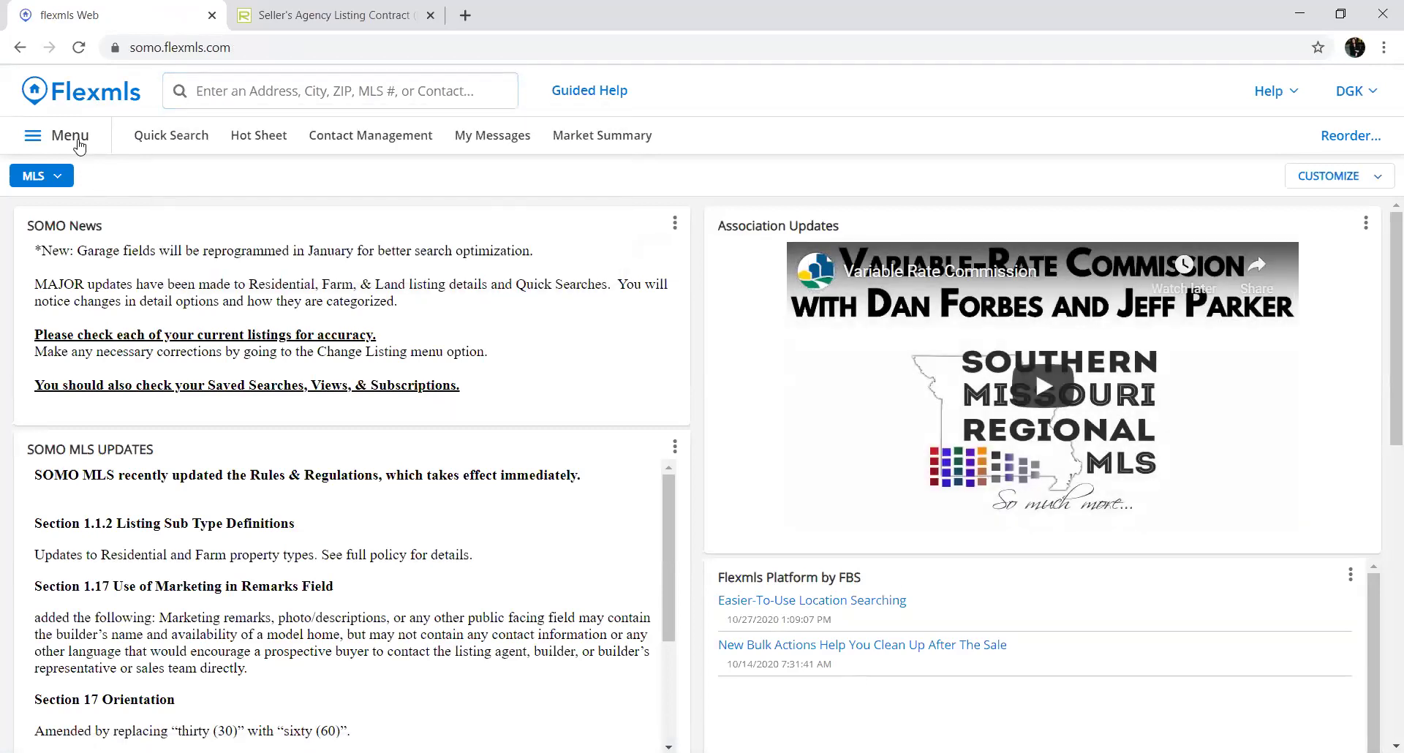
Start a new listing via Menu > Add Listing, and load the Flexmls home page in the contract tab
left_click(73, 137)
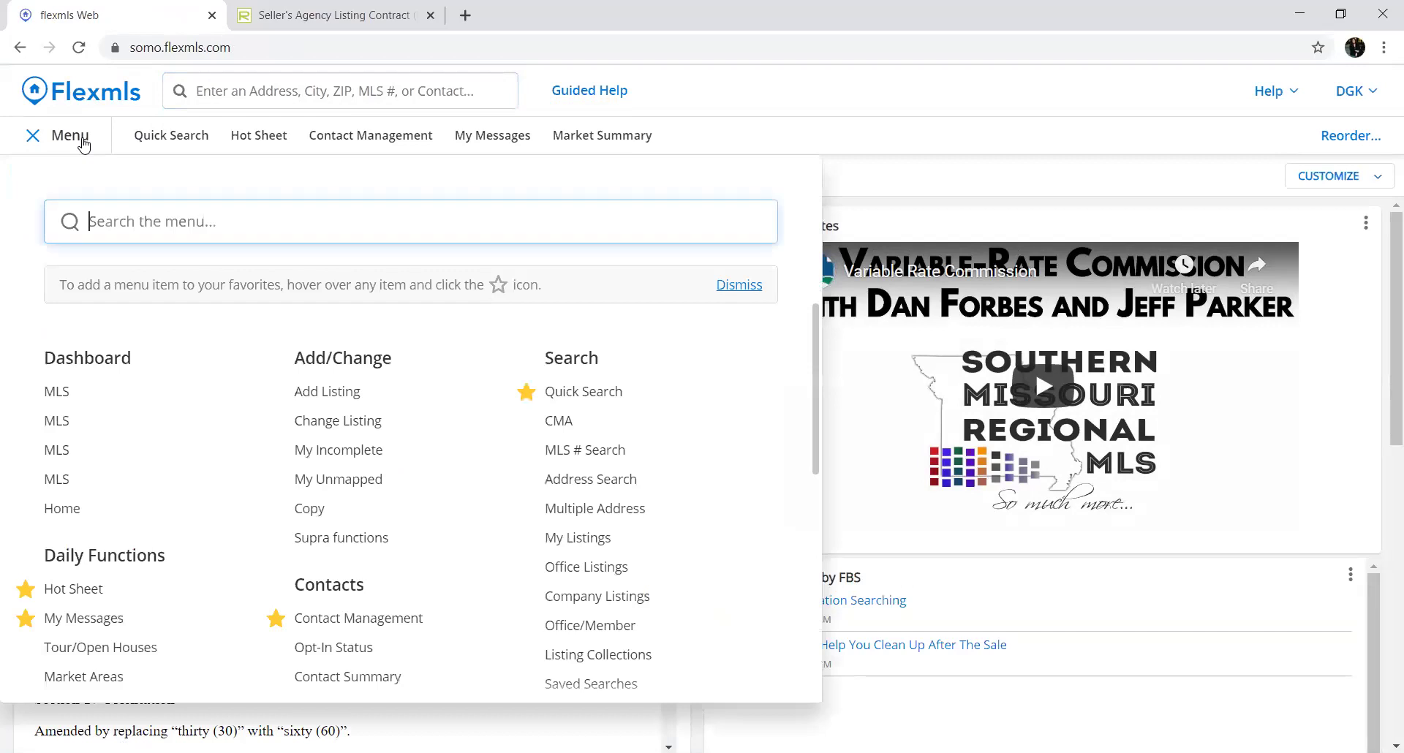
left_click(347, 399)
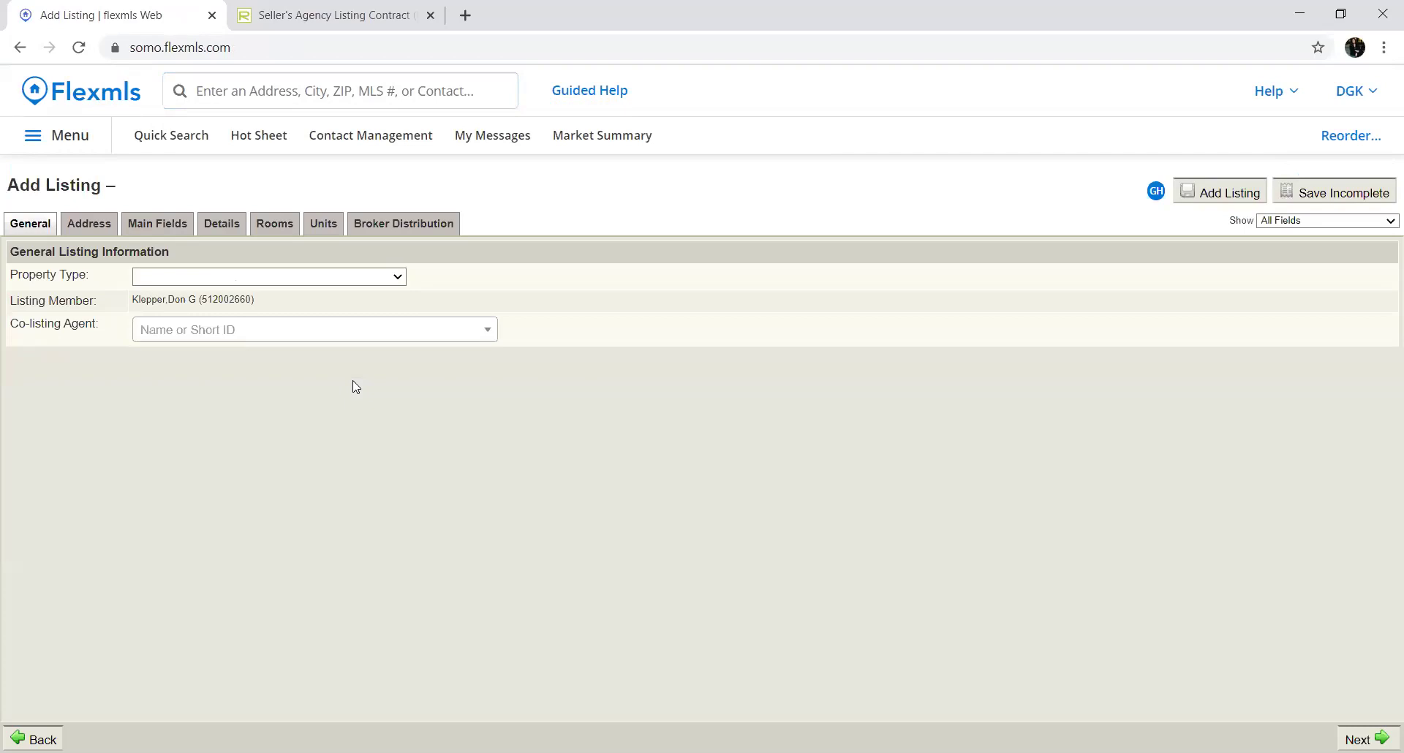
left_click(351, 23)
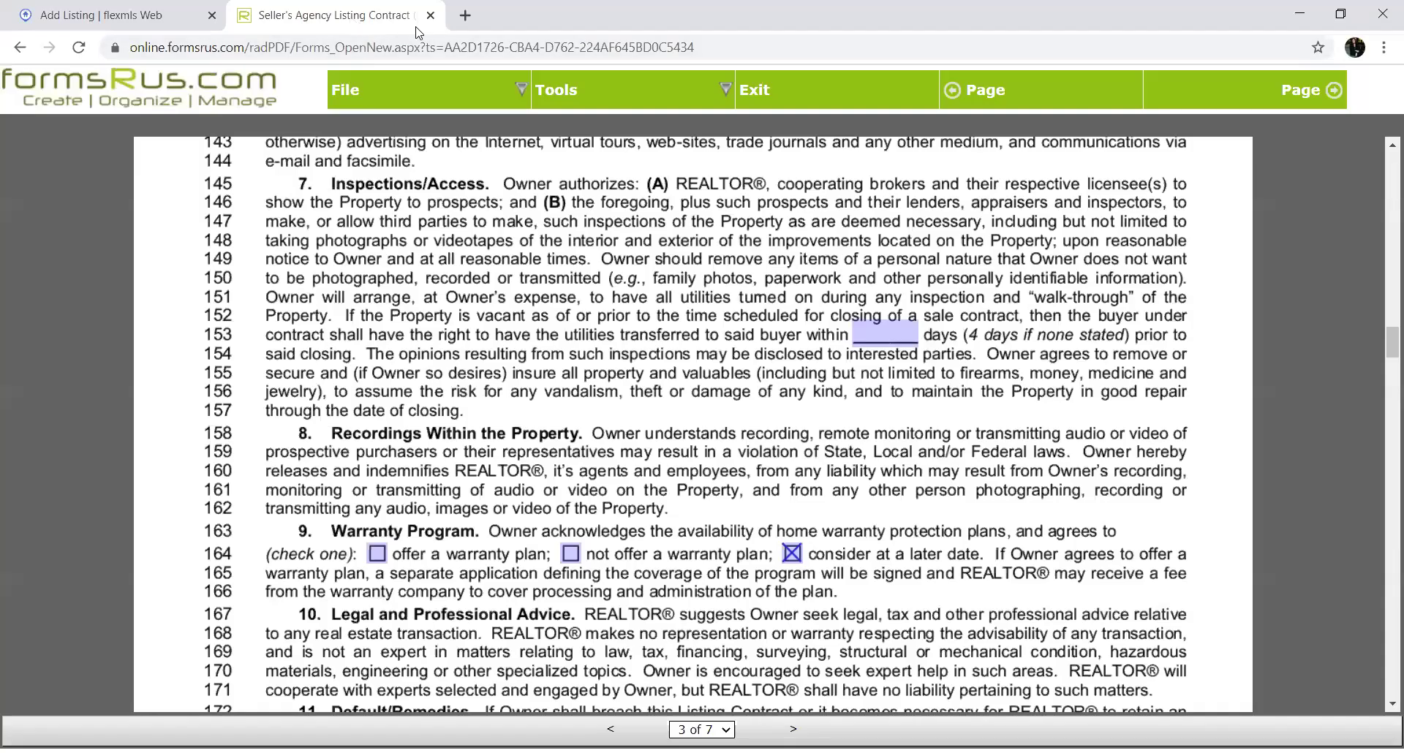
left_click(353, 52)
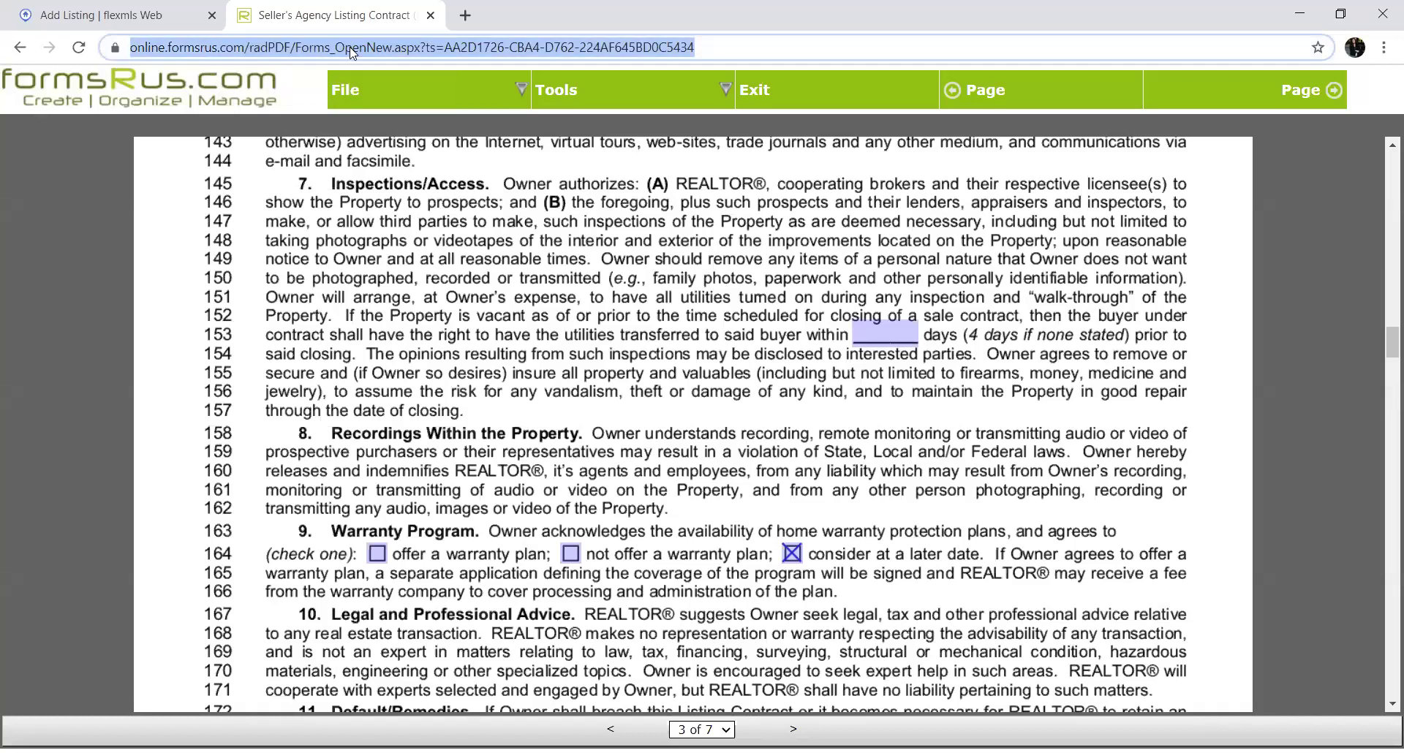
type("fle")
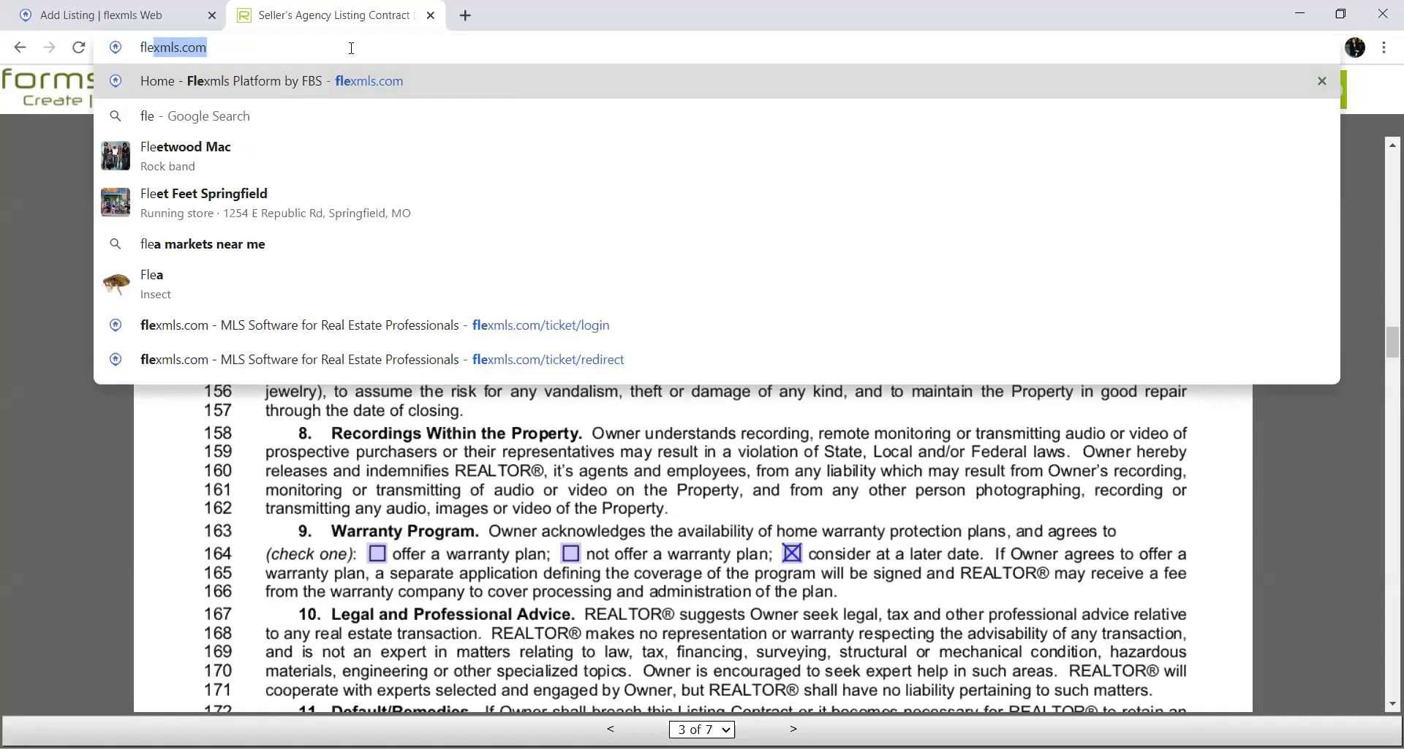
key("Return")
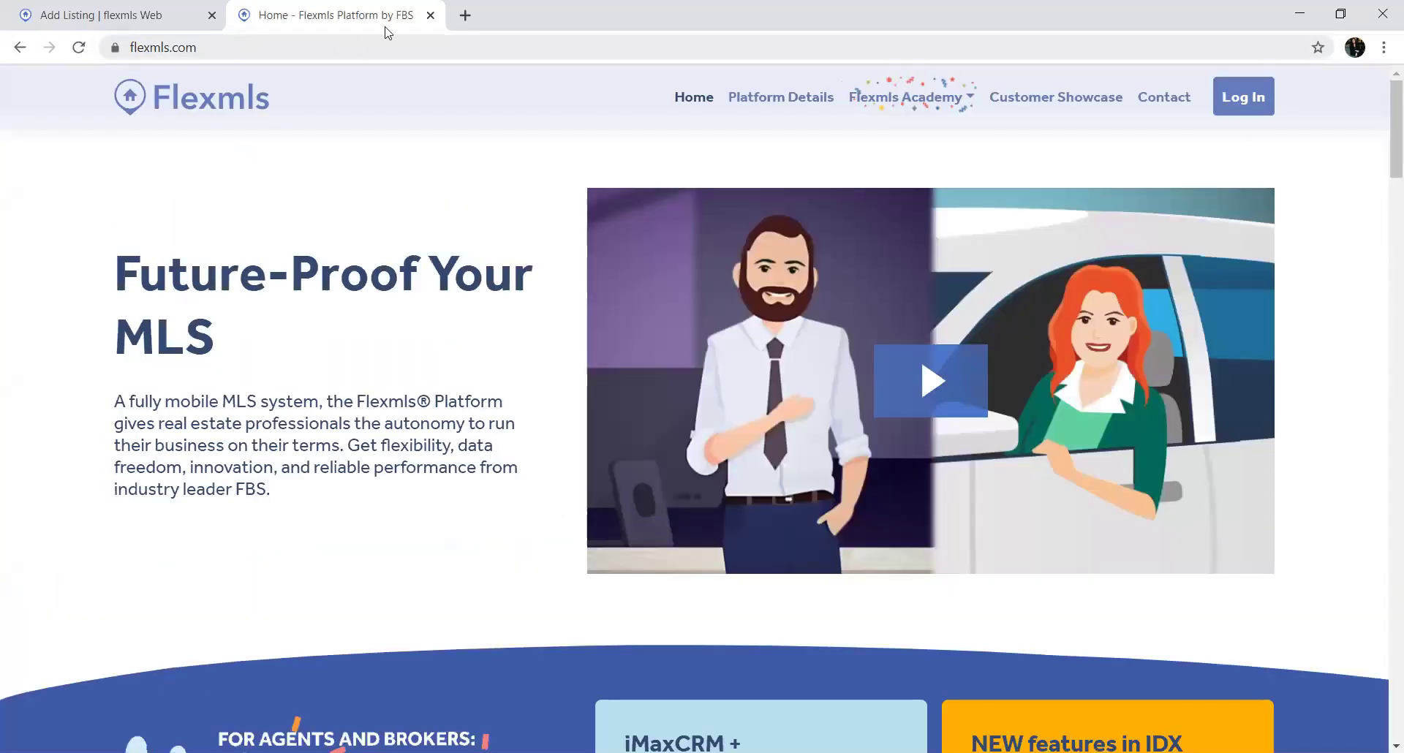
left_click(1237, 95)
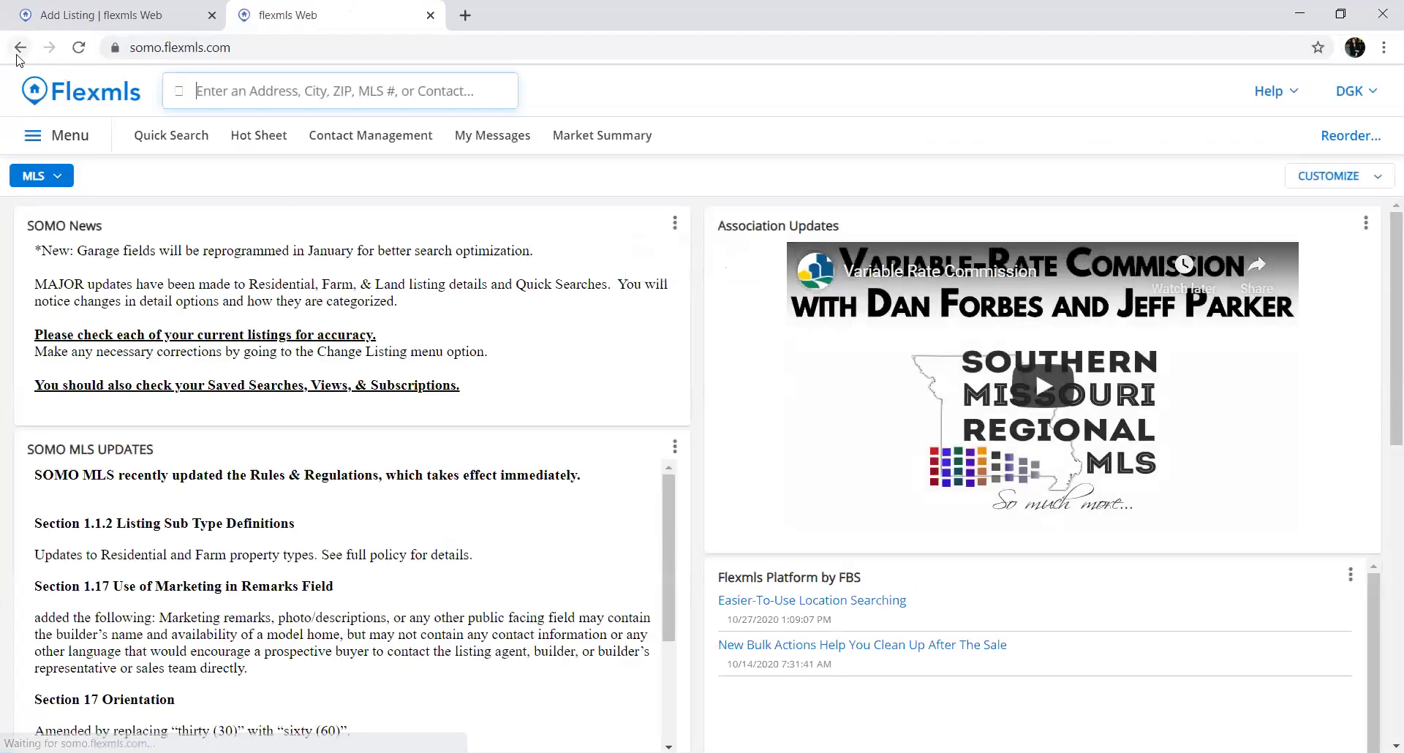
left_click(19, 47)
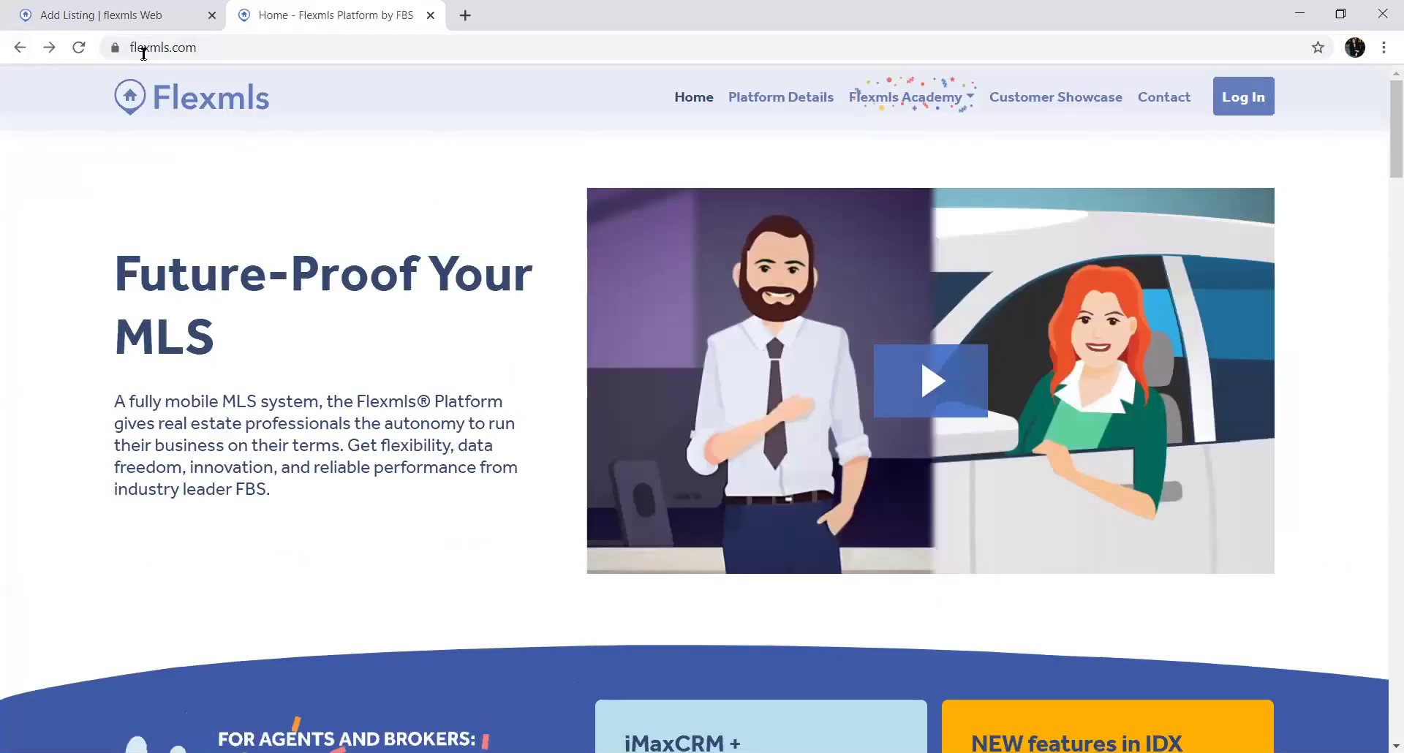
left_click(182, 16)
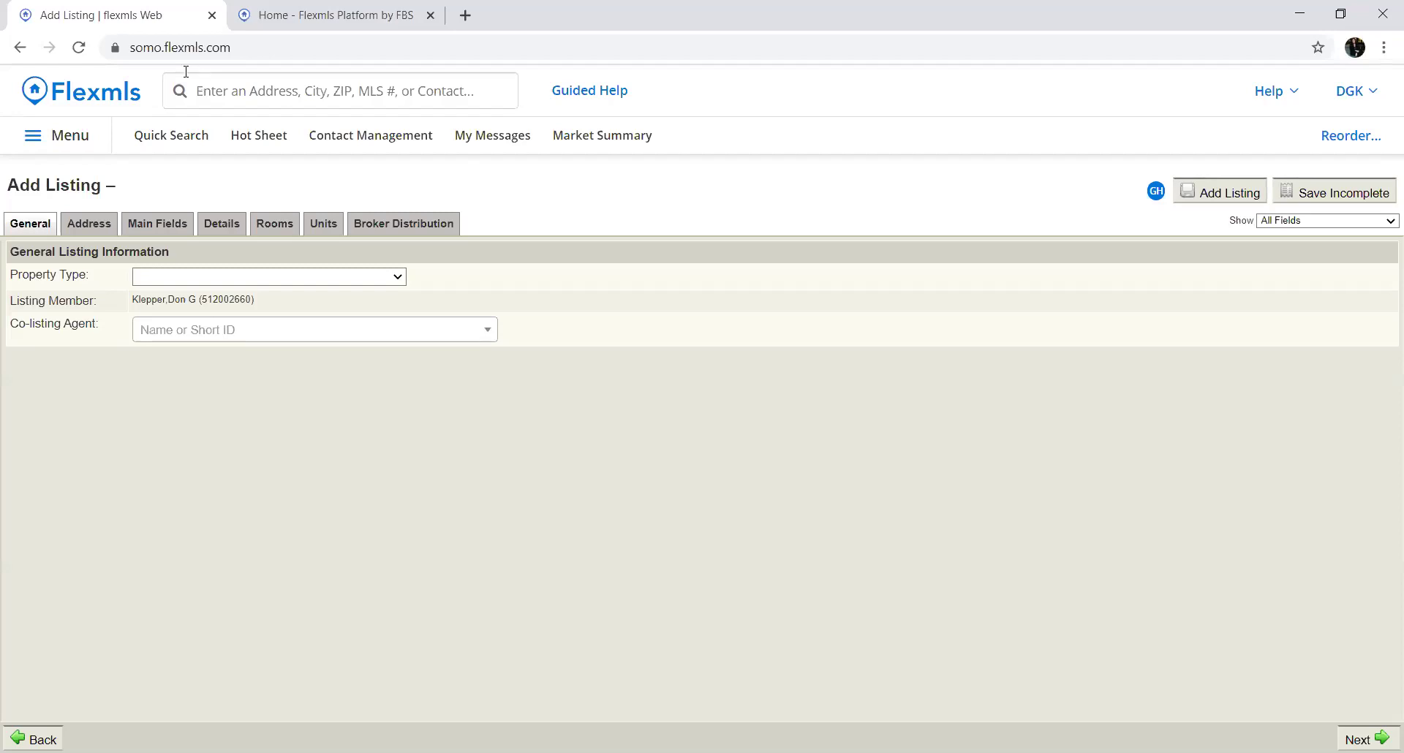
Set Property Type to Residential For Sale and leave the Co-listing Agent empty
left_click(392, 274)
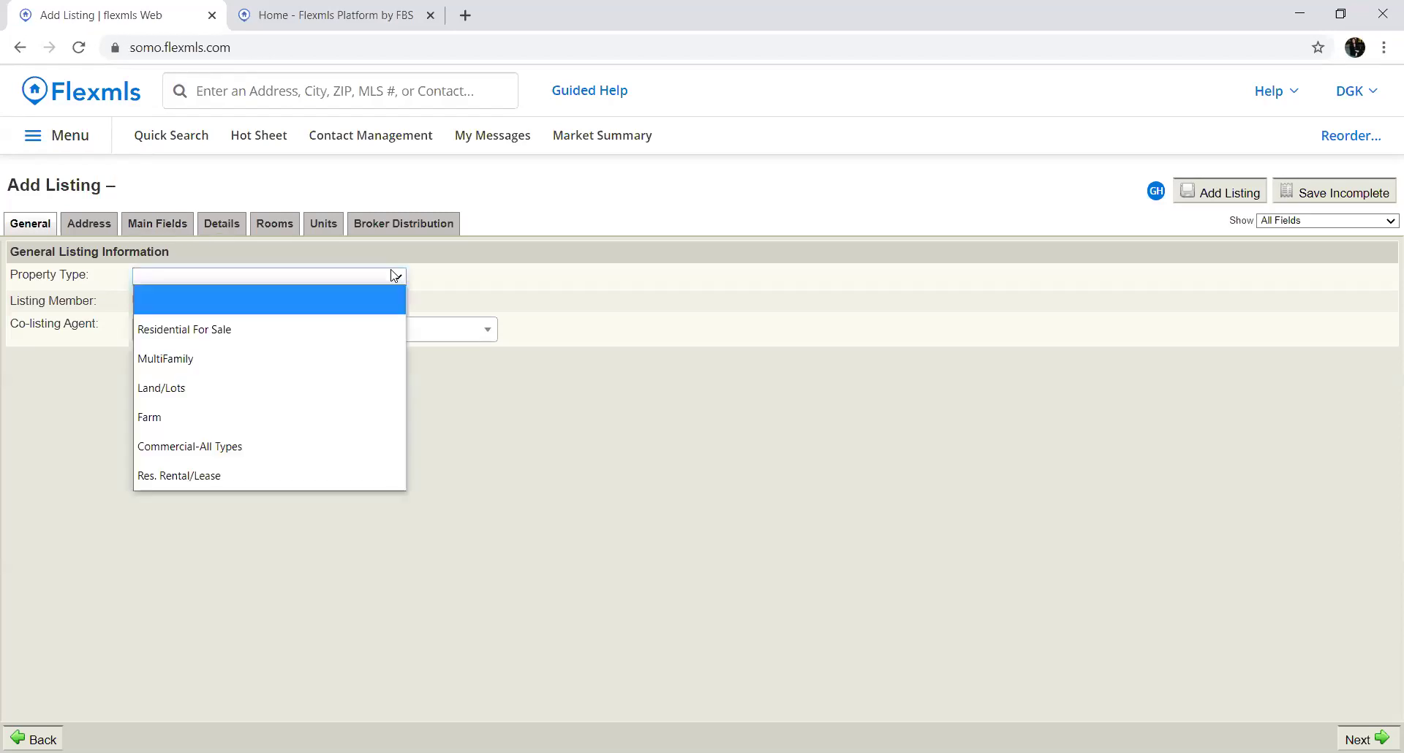
left_click(364, 318)
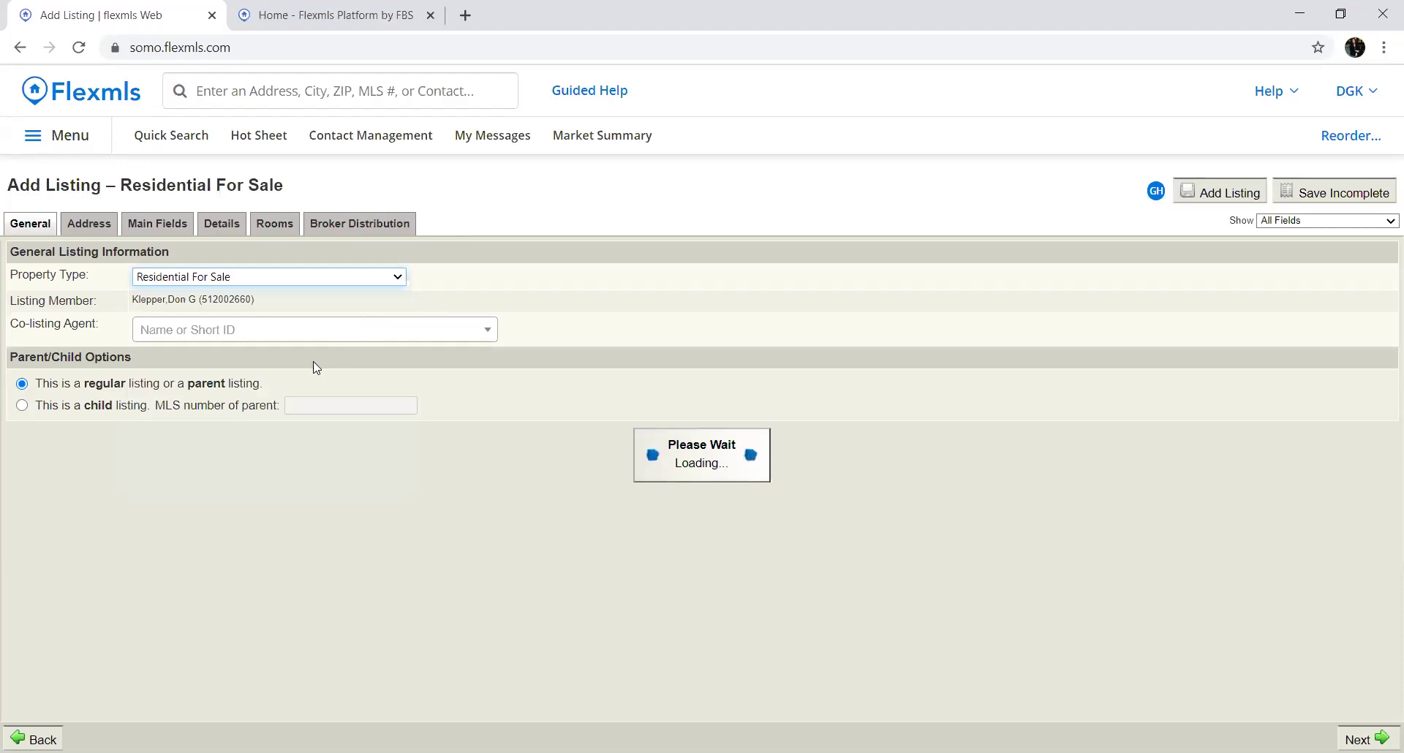
left_click(210, 332)
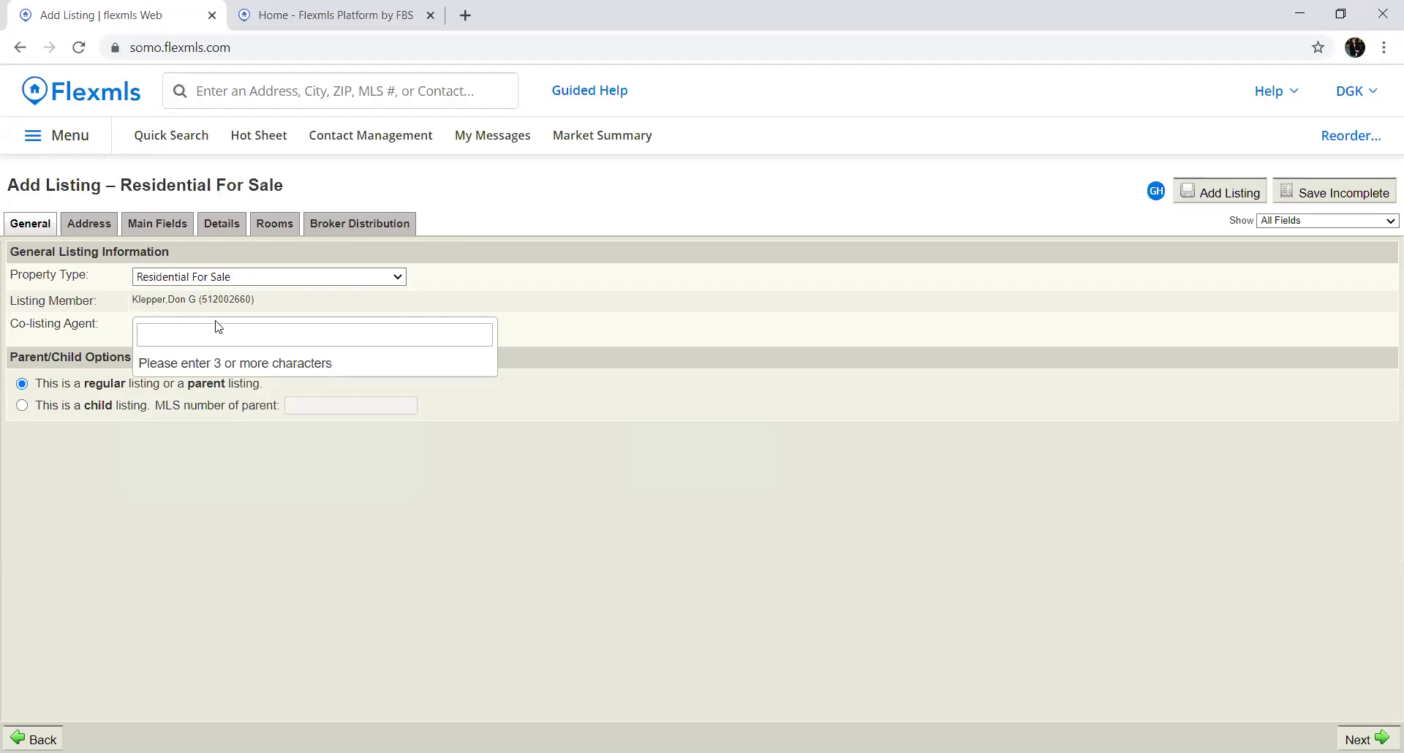
type("bria")
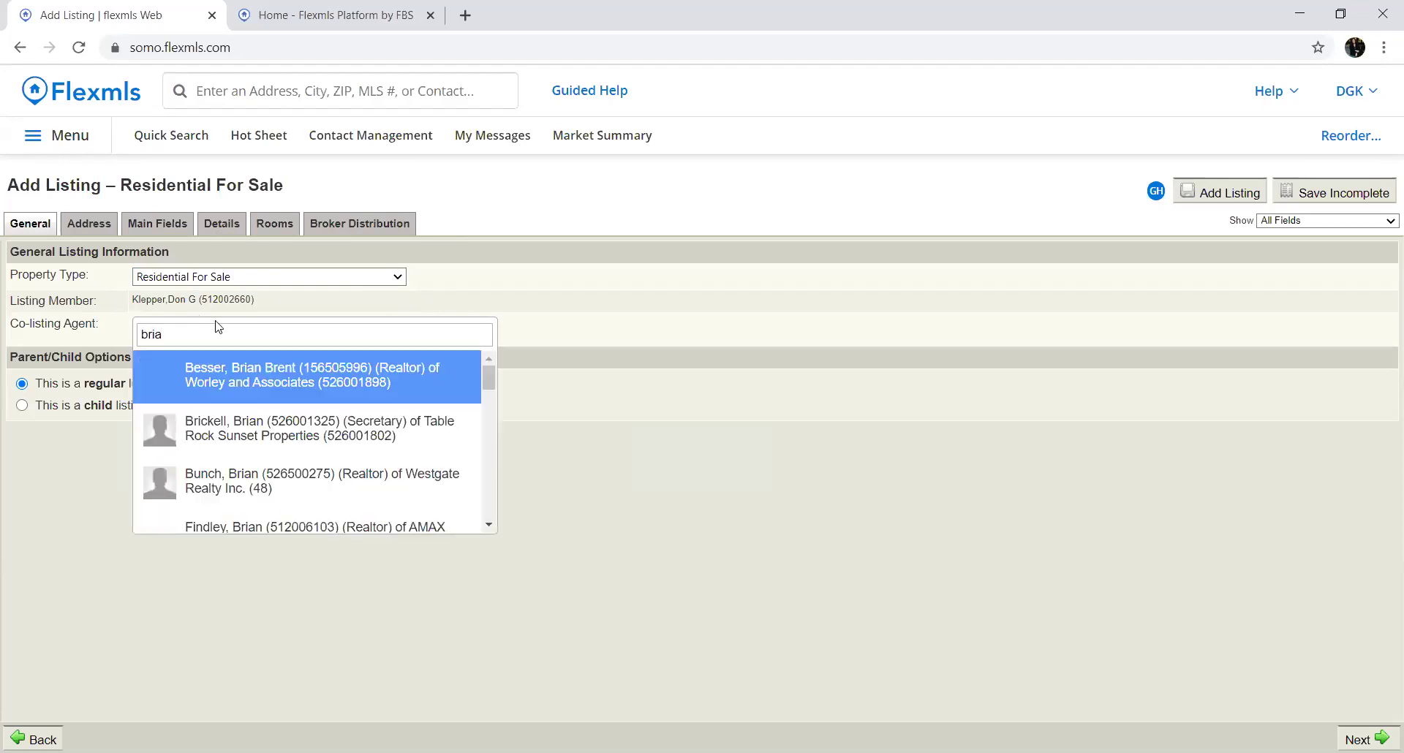
key("BackSpace")
key("BackSpace")
key("BackSpace")
key("BackSpace")
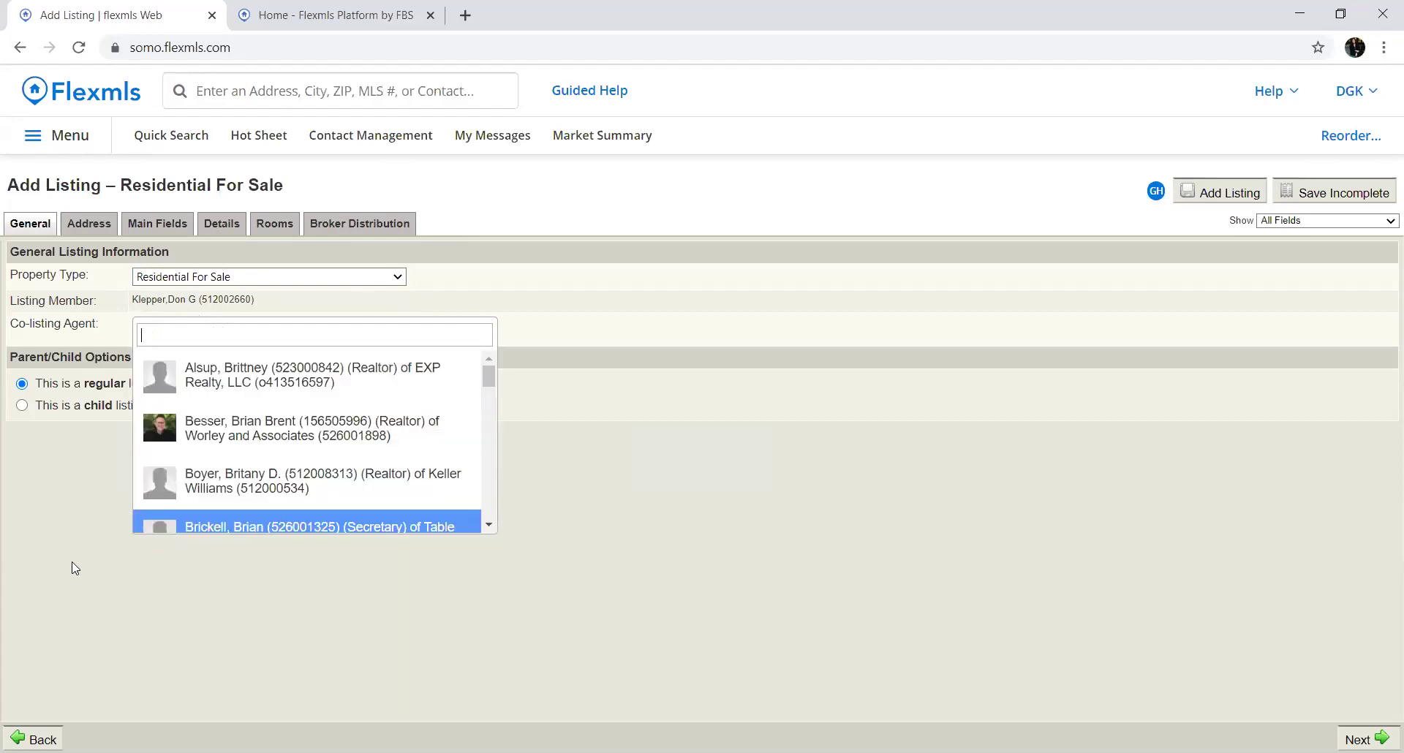
left_click(75, 568)
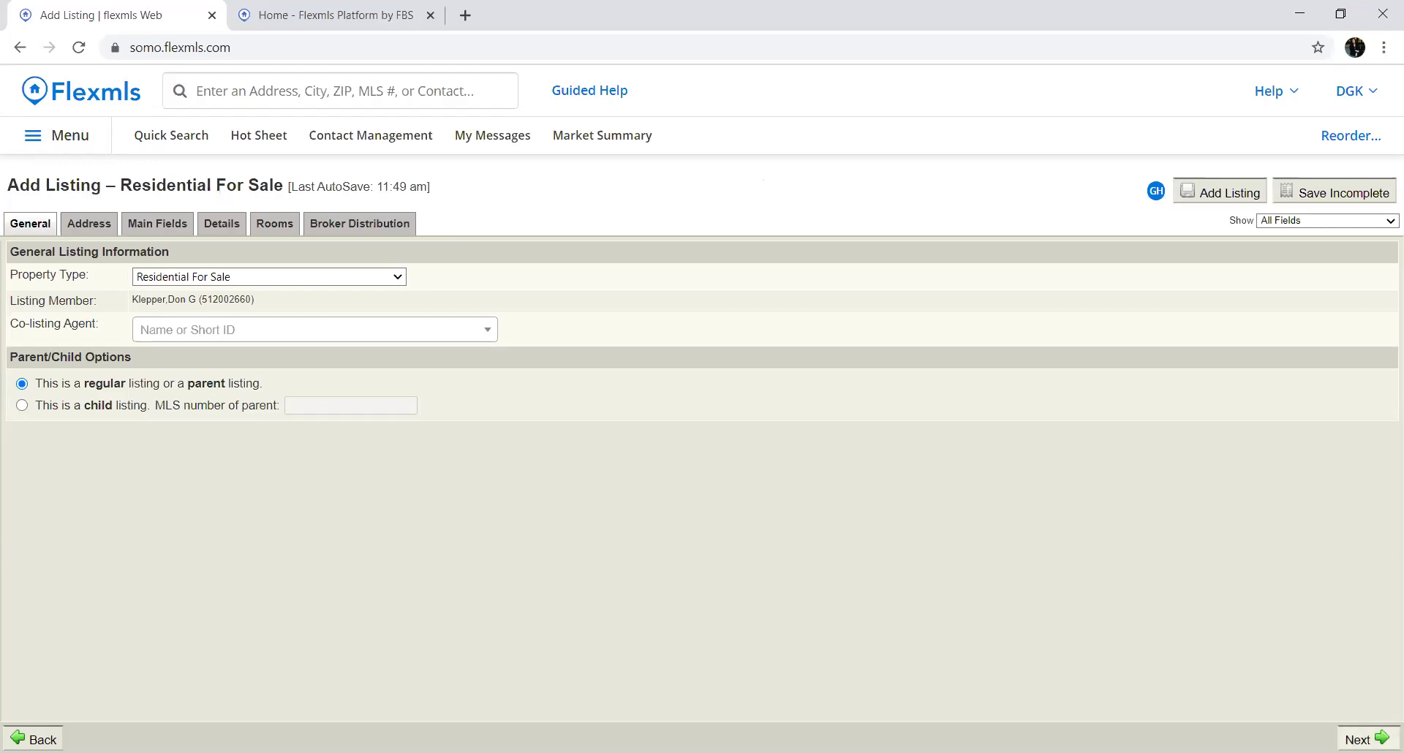
left_click(1364, 739)
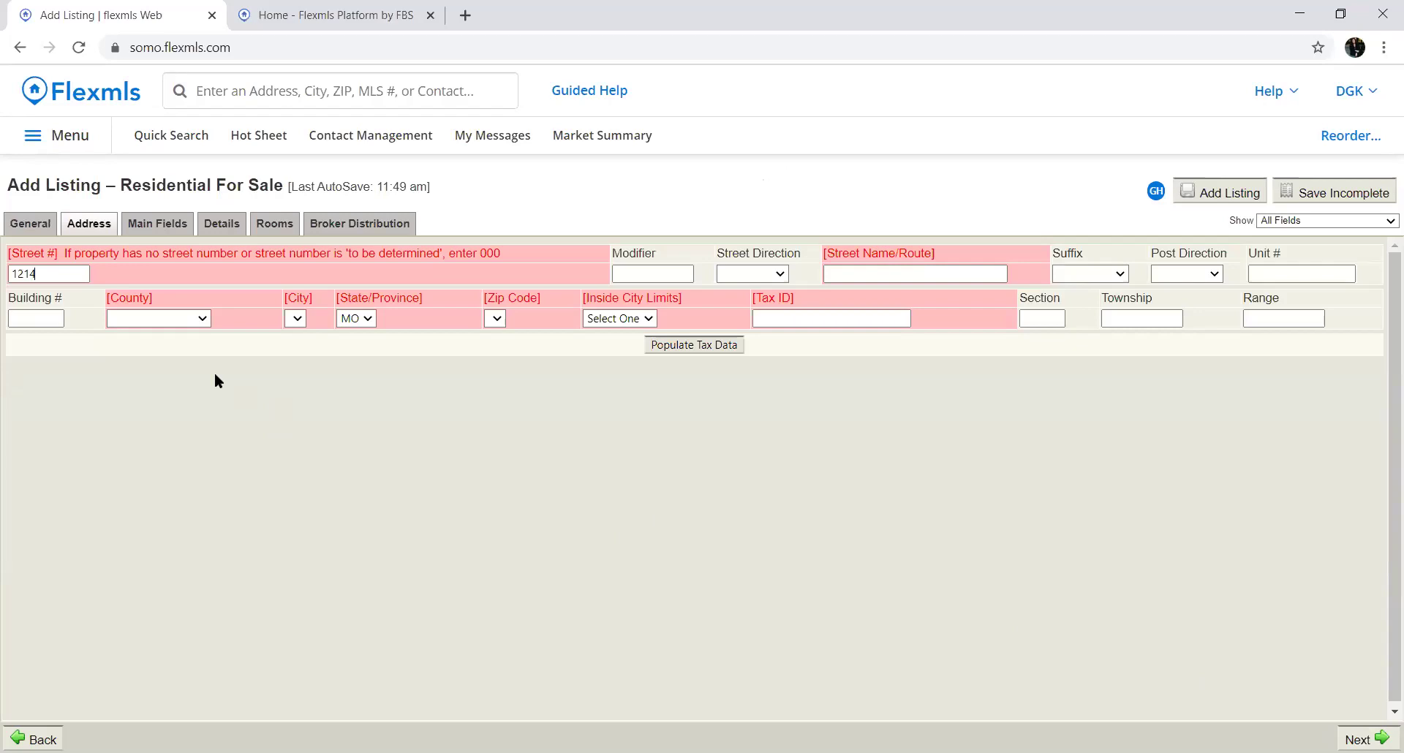
key("Tab")
key("Tab")
key("Tab")
key("Tab")
key("Tab")
key("Tab")
key("Tab")
Set the county to Greene and the city to Springfield
key("g")
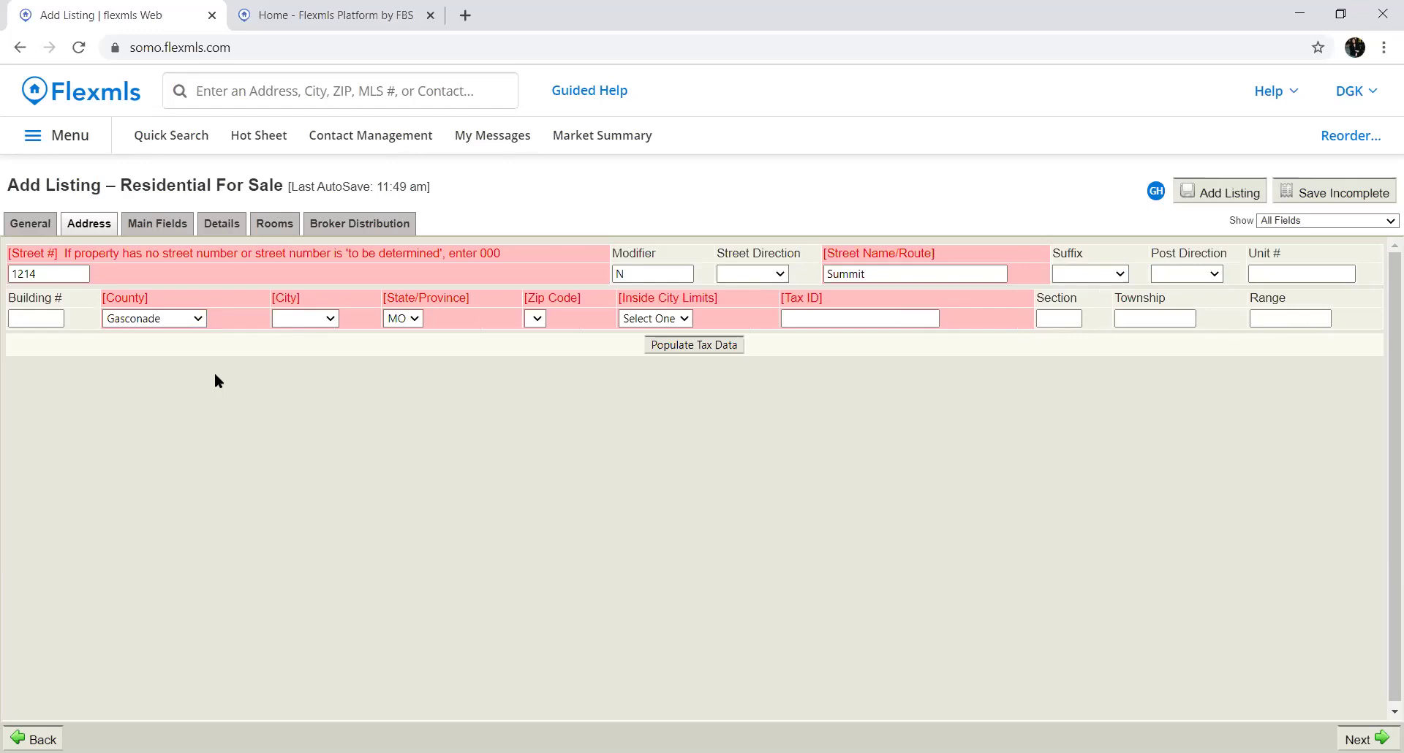
left_click(196, 319)
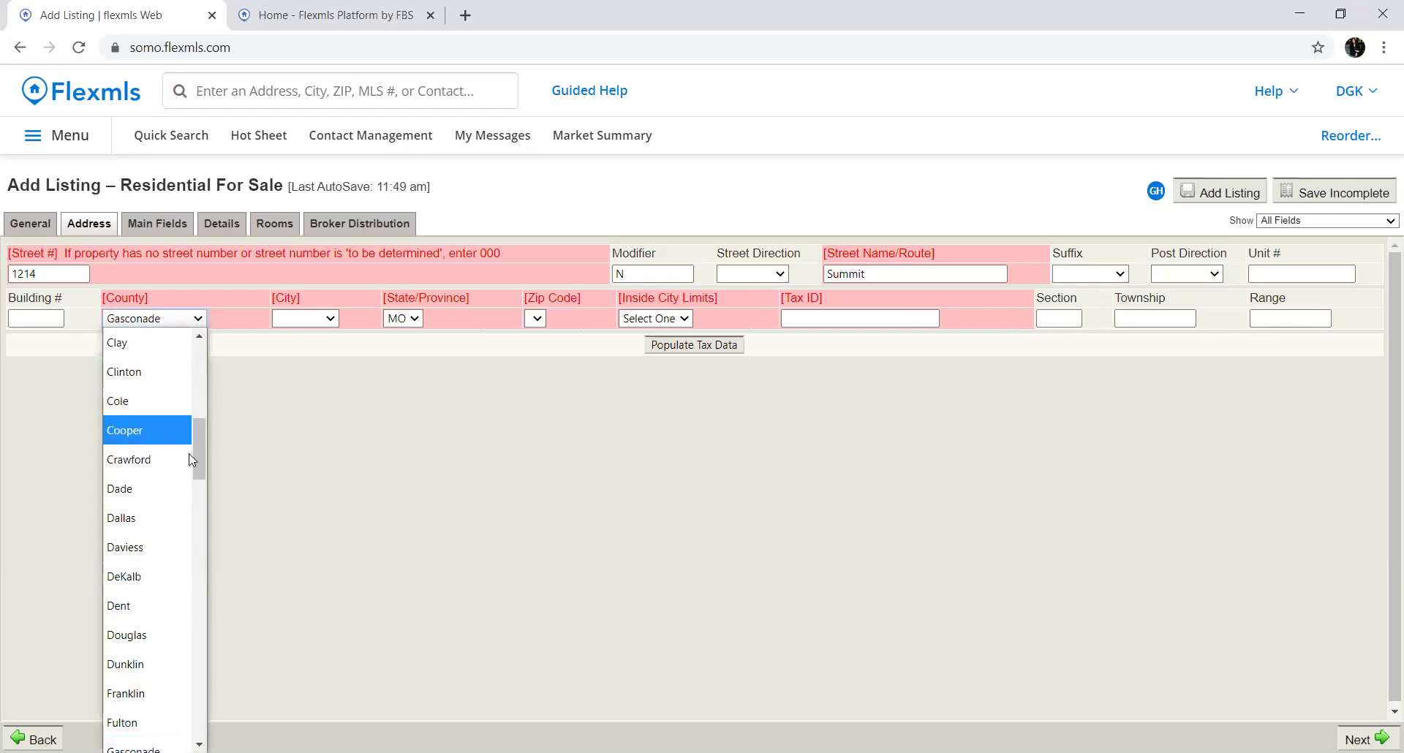
scroll(181, 438, "down", 7)
scroll(176, 585, "down", 3)
scroll(172, 577, "up", 8)
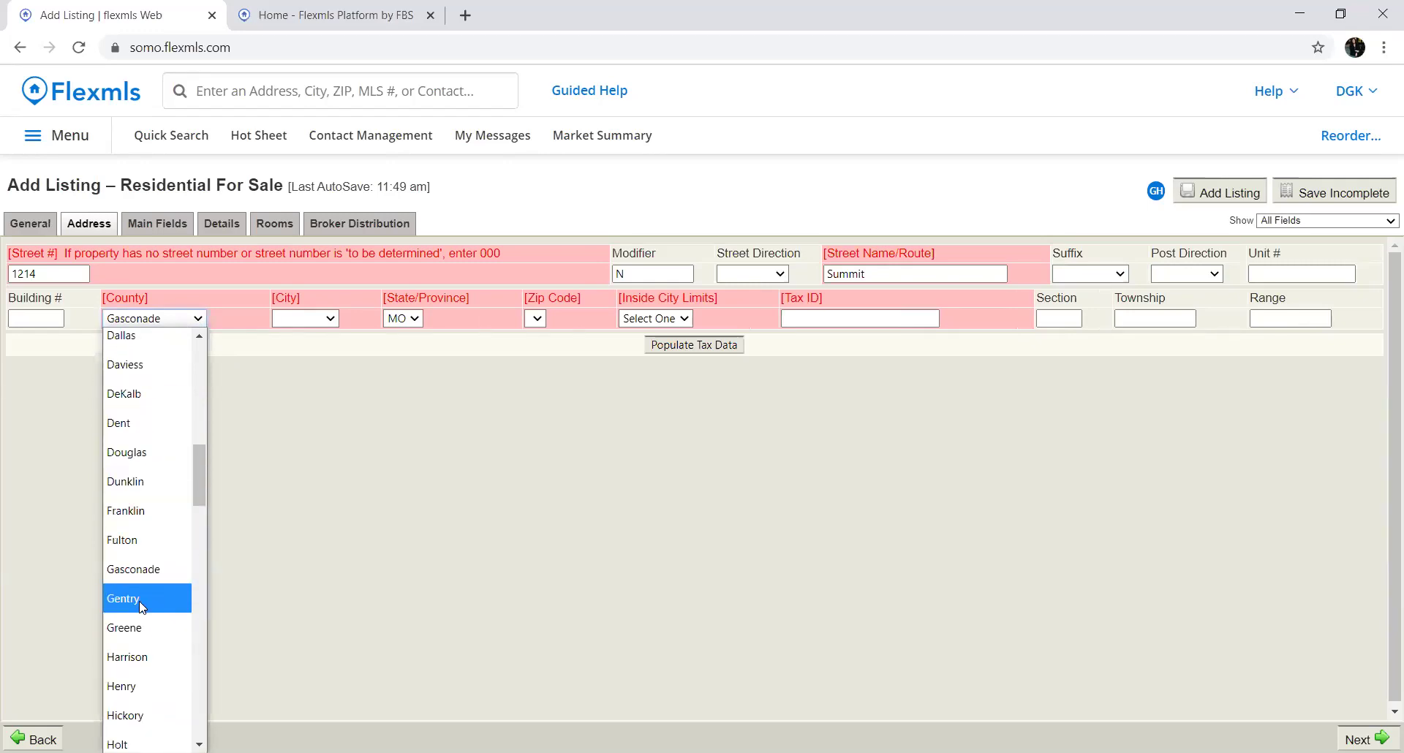
left_click(129, 629)
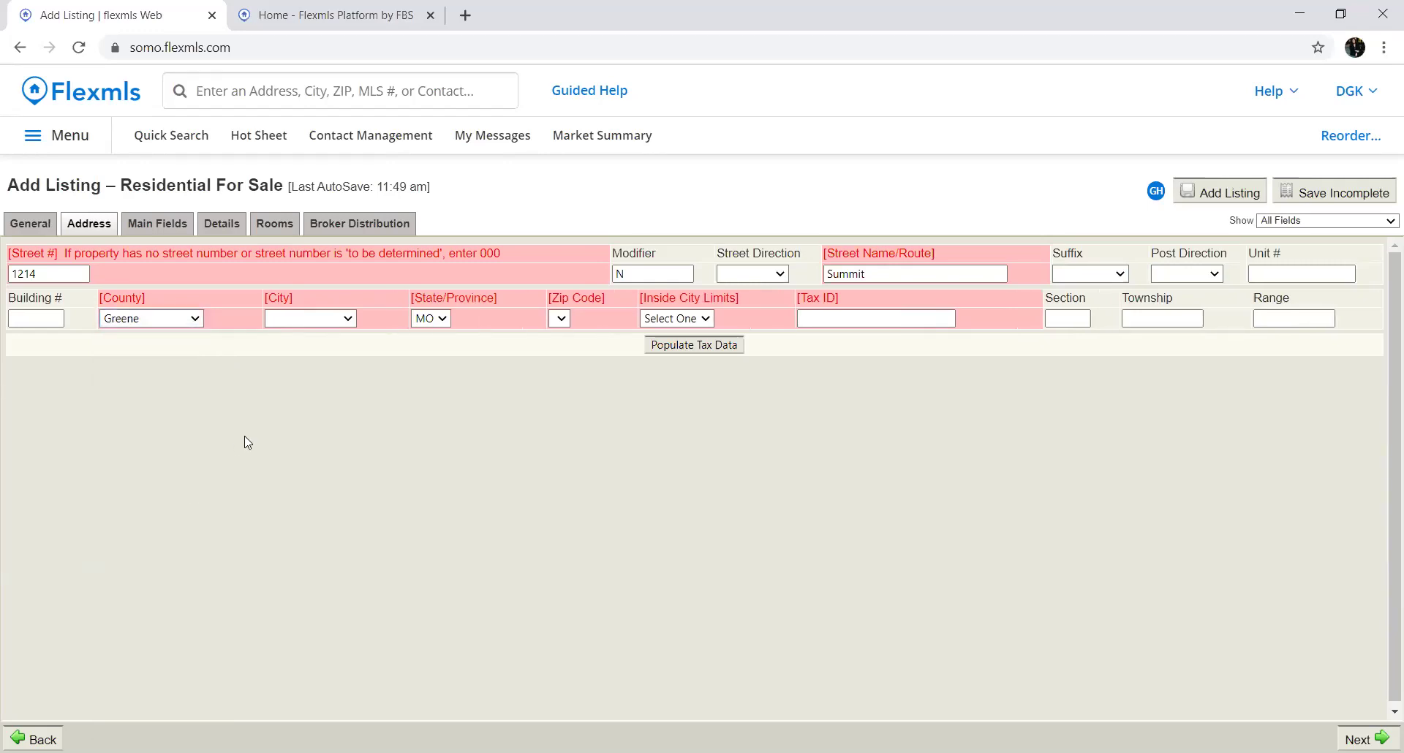
left_click(348, 319)
scroll(296, 475, "down", 2)
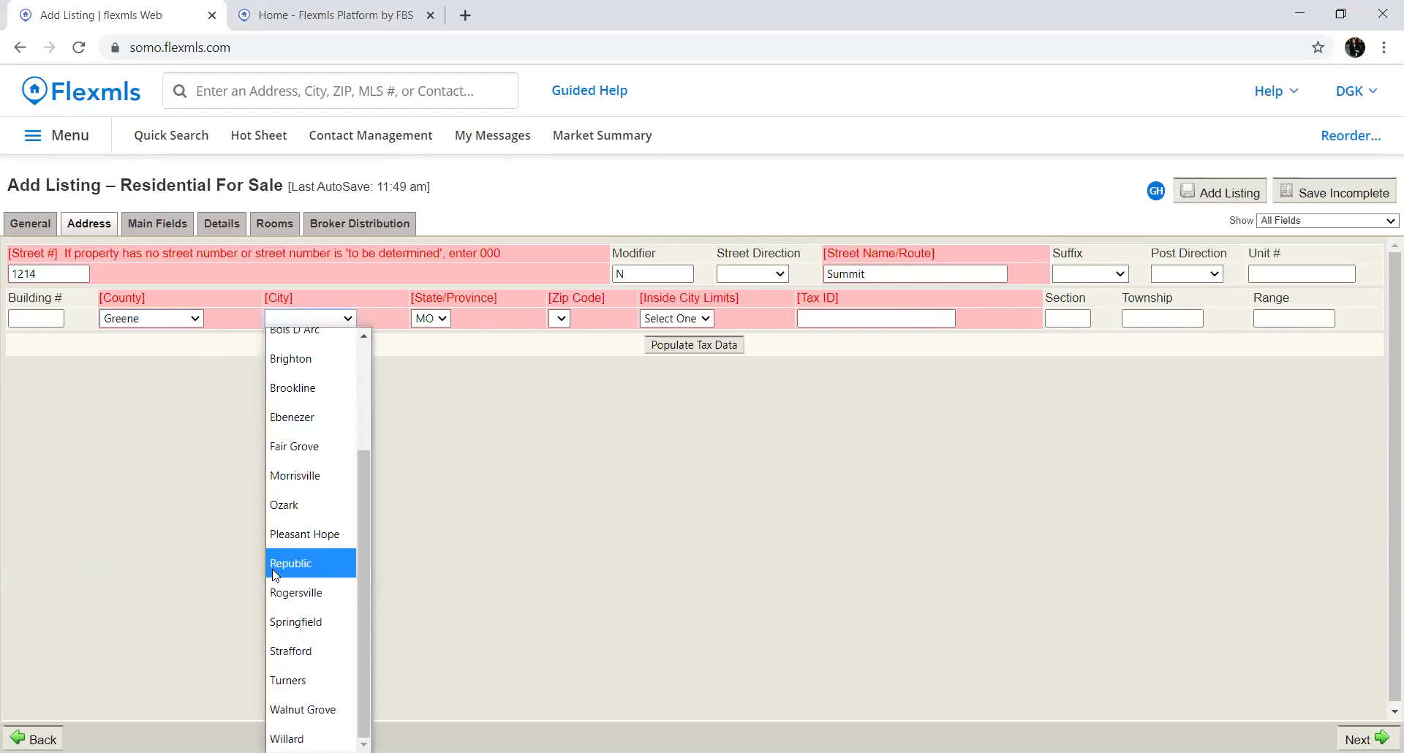
left_click(295, 621)
Set zip code 65802 and Inside City Limits Yes, then look up matching tax records
left_click(591, 319)
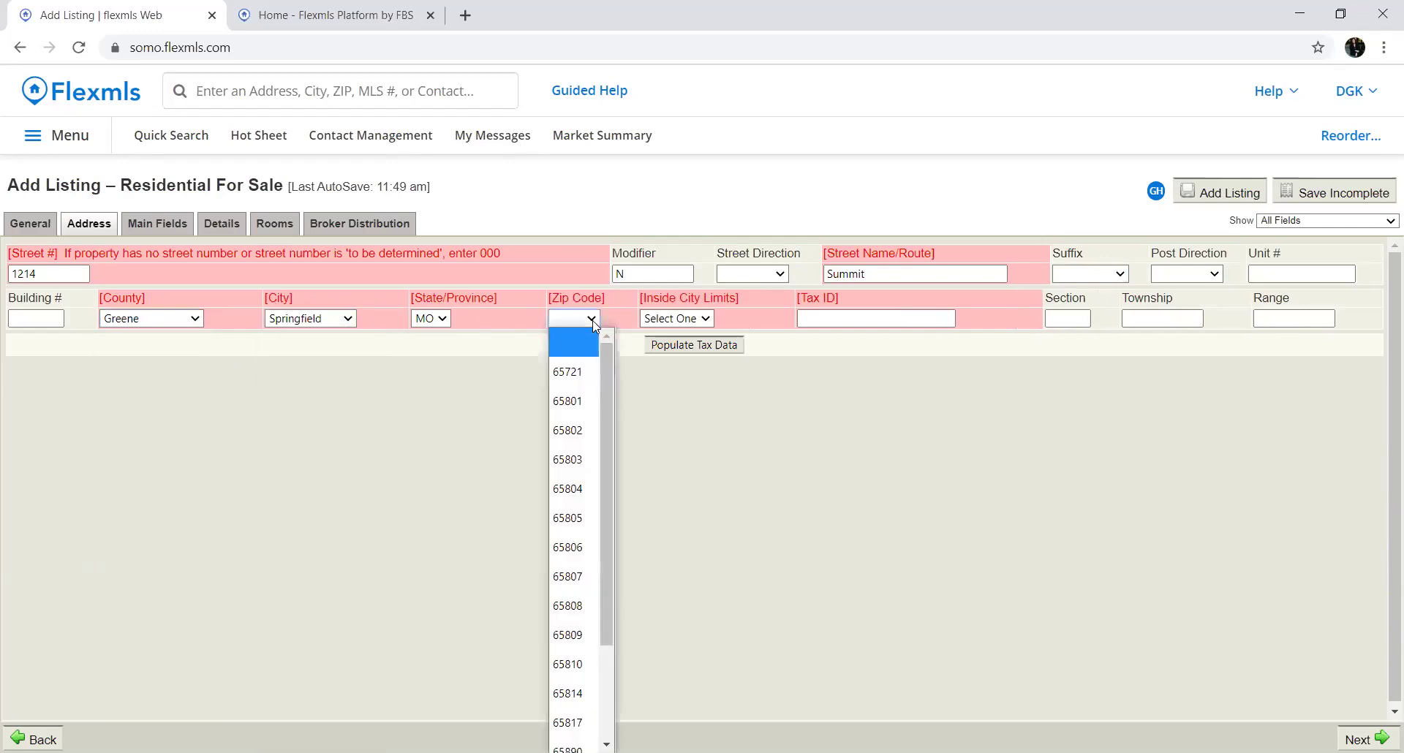
left_click(558, 439)
left_click(676, 319)
left_click(648, 373)
left_click(681, 350)
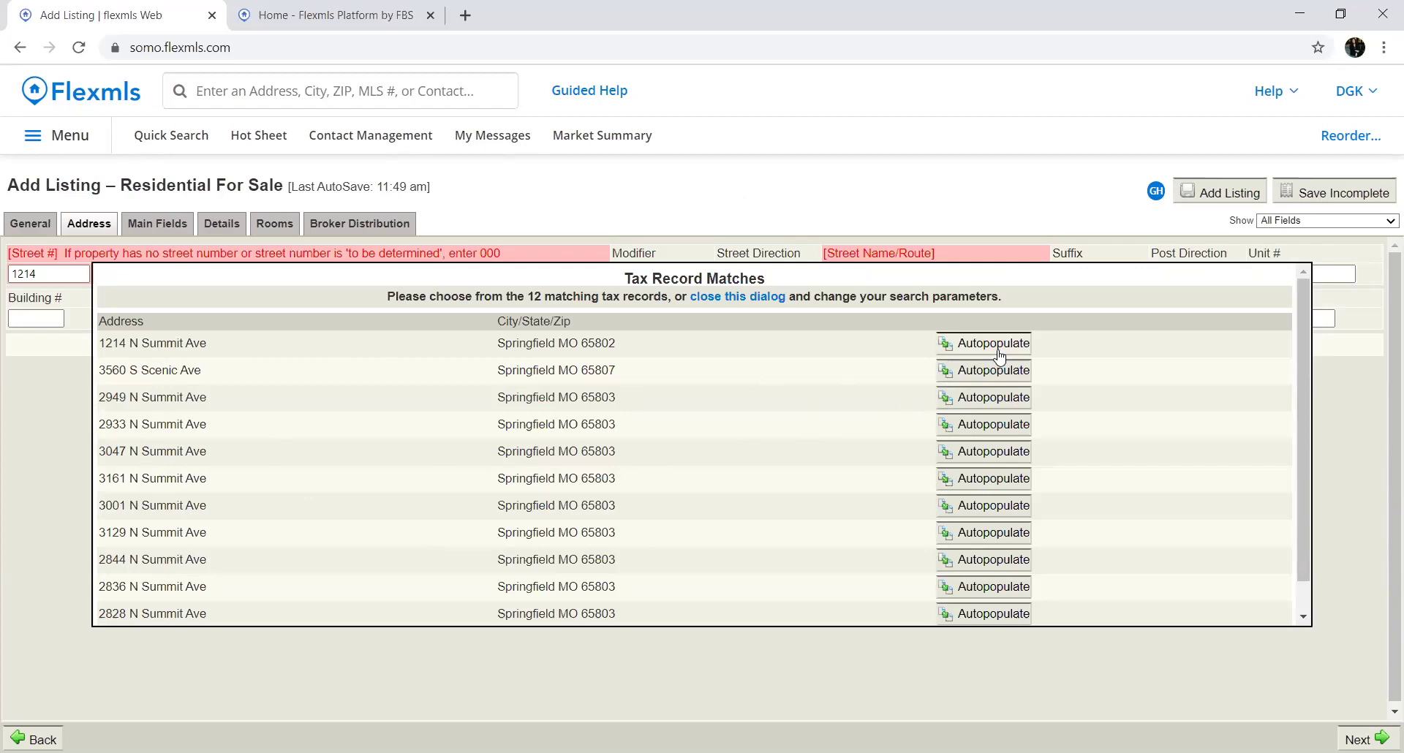
left_click(993, 343)
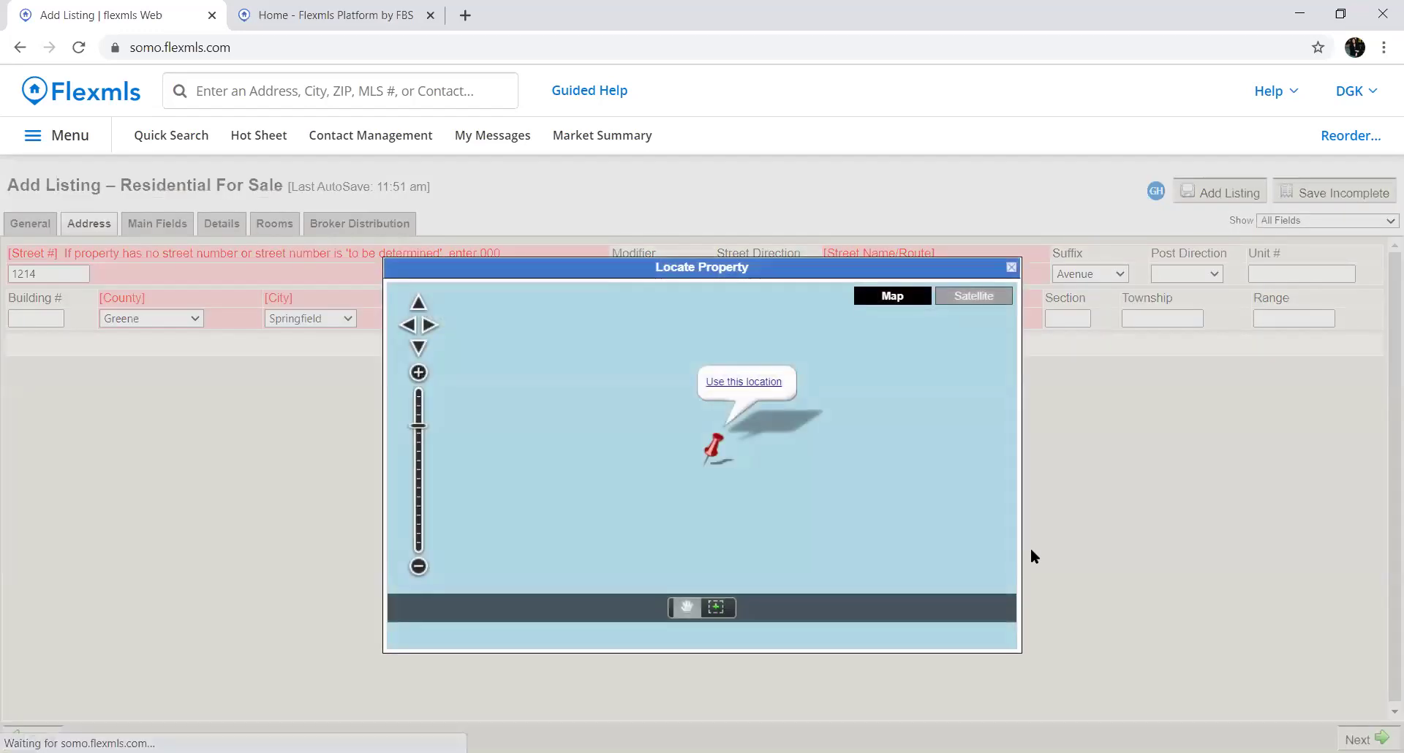
left_click_drag(709, 451, 713, 455)
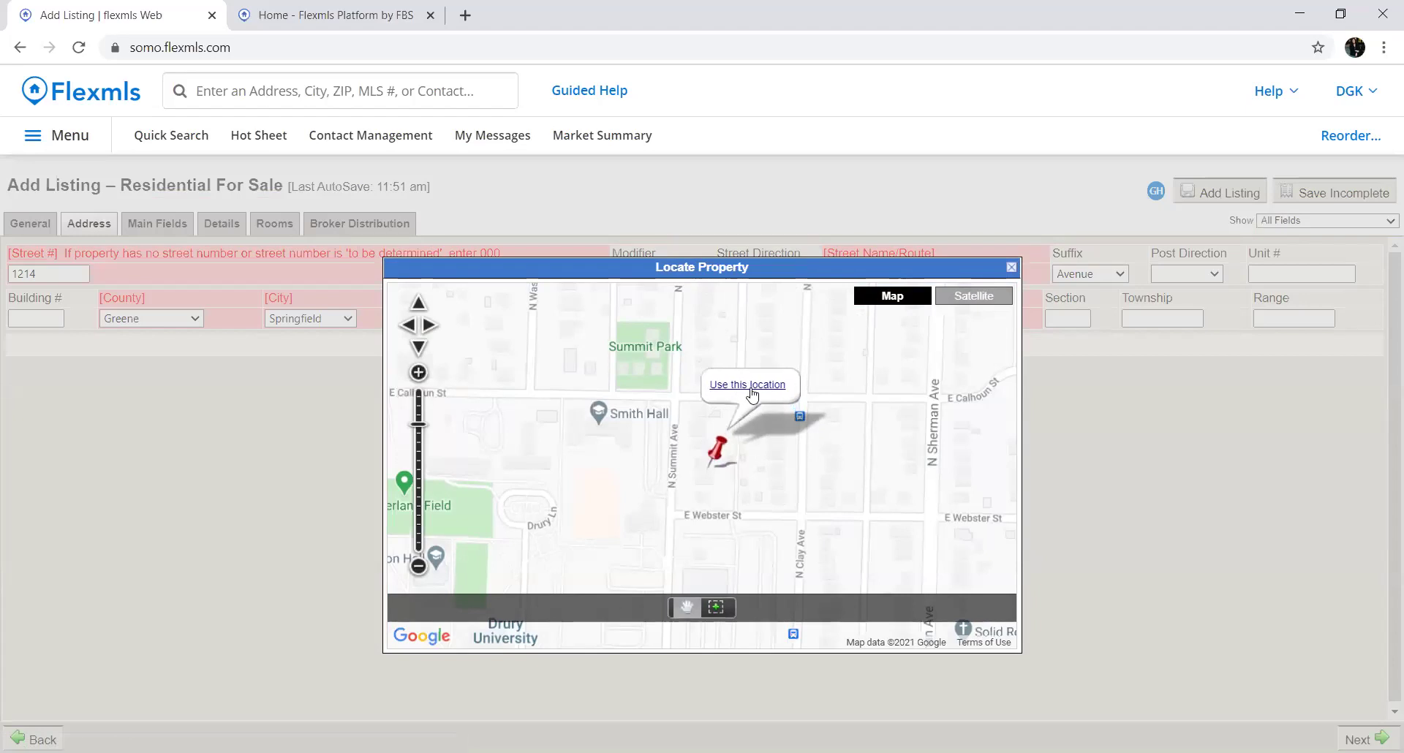
left_click(748, 385)
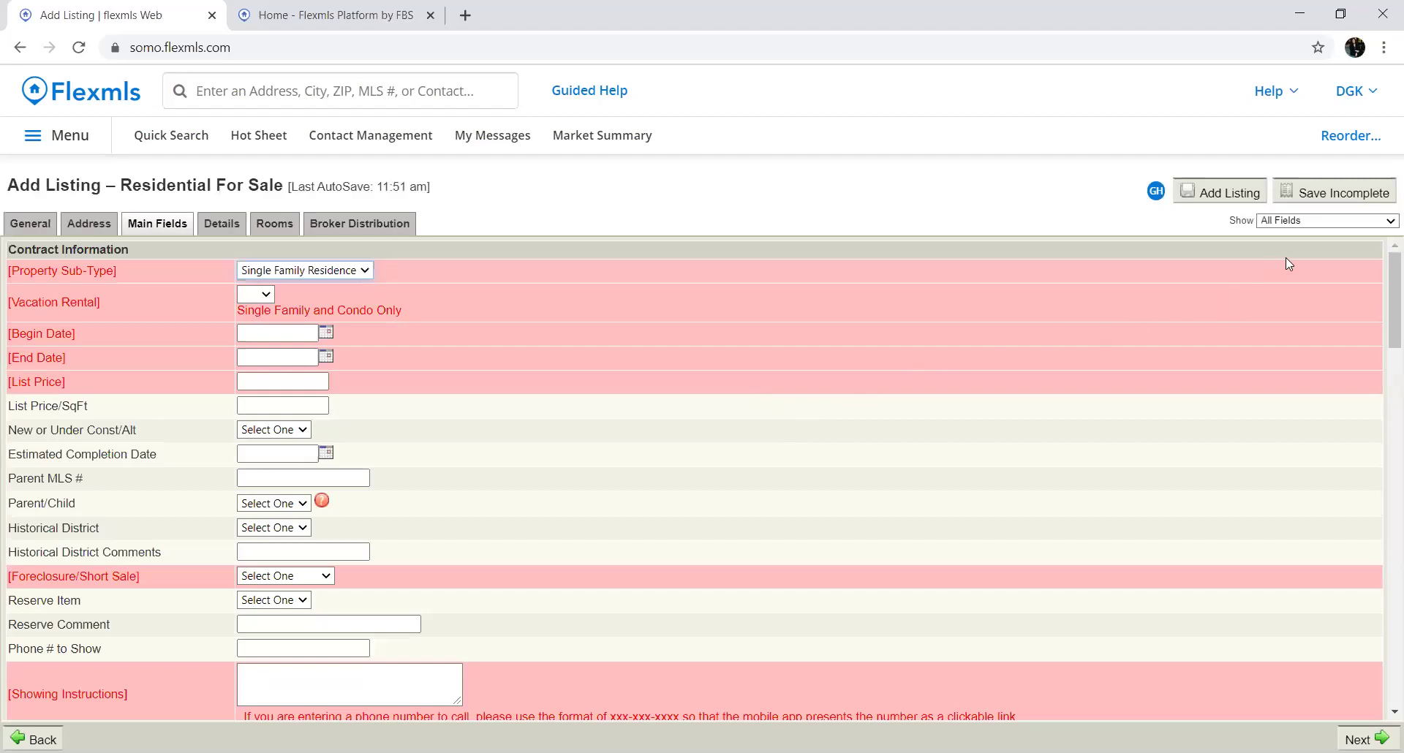
Save the listing as incomplete and generate its printable input form
left_click(1331, 199)
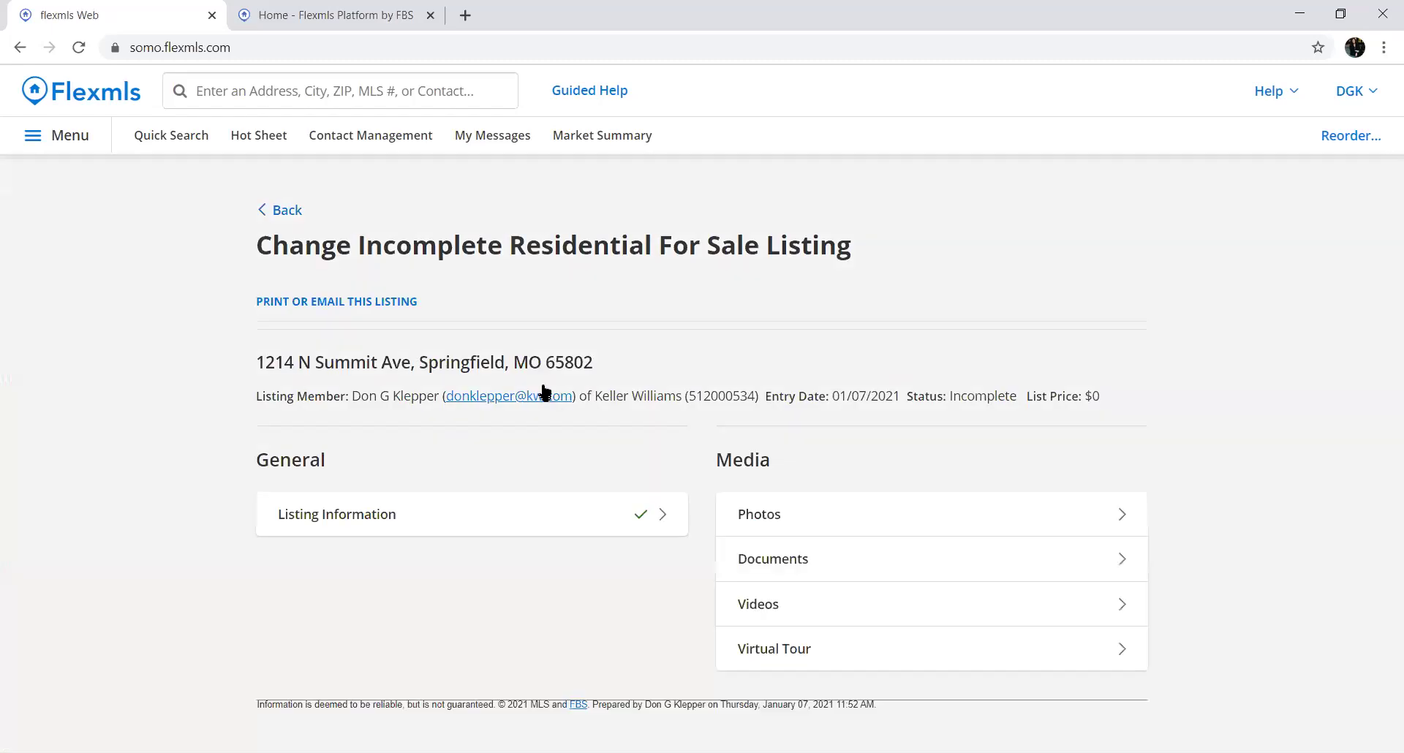
left_click(334, 303)
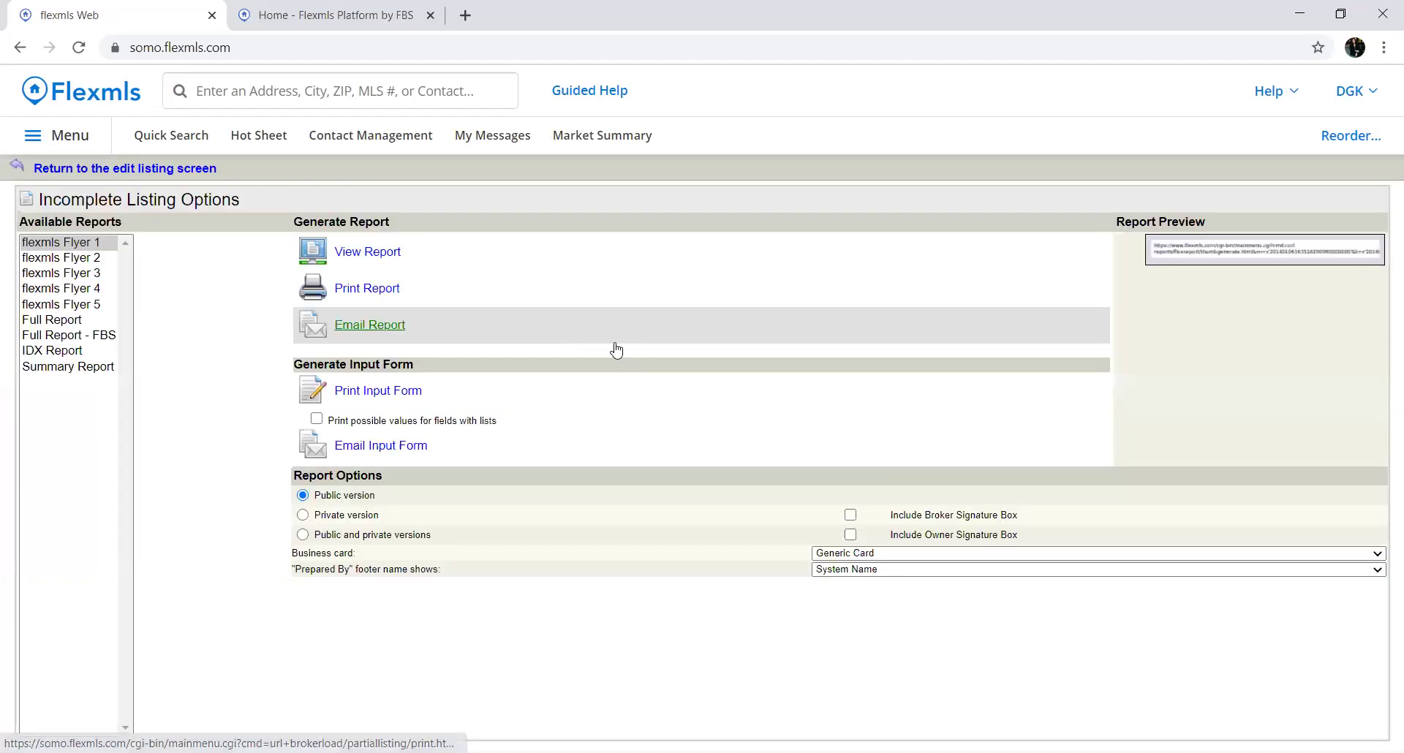
left_click(361, 395)
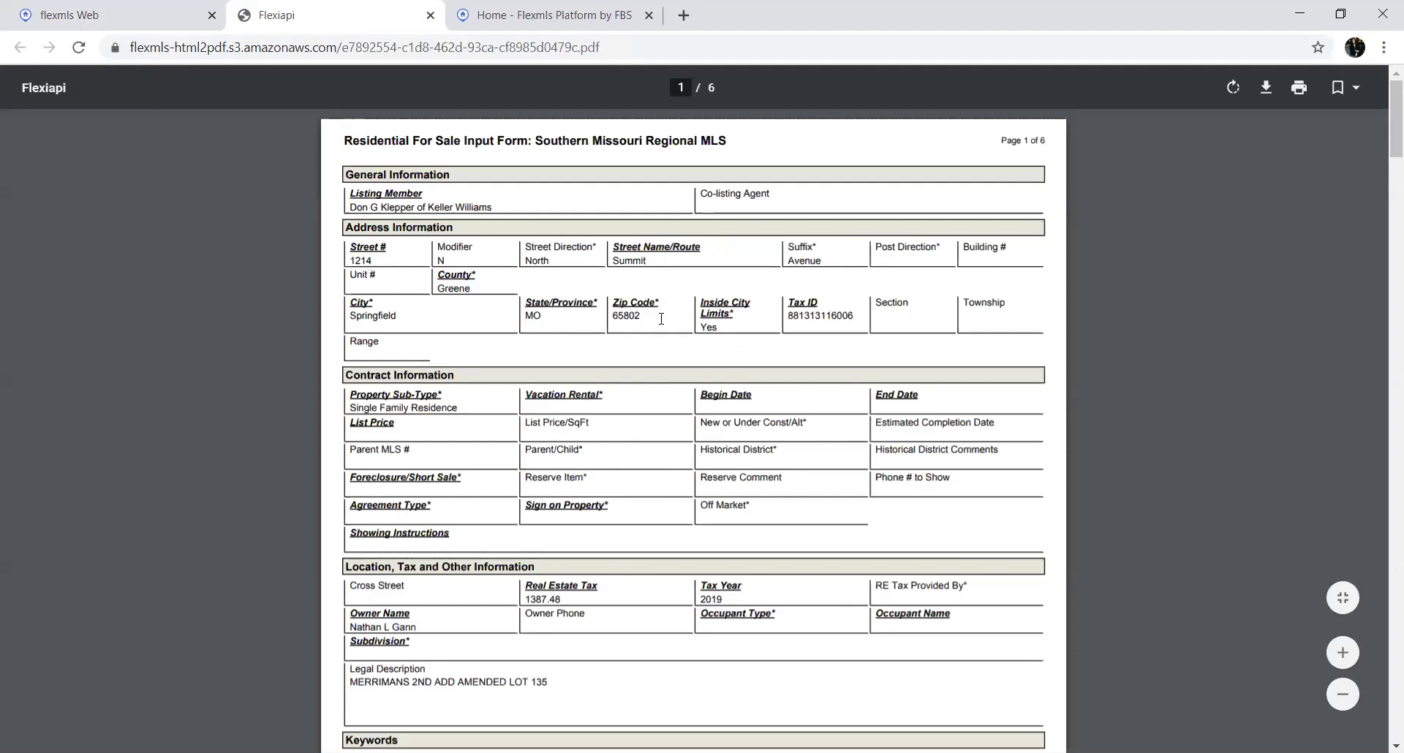
Review the Residential For Sale Input Form PDF, then go back to the Flexmls listing tab
scroll(562, 342, "down", 5)
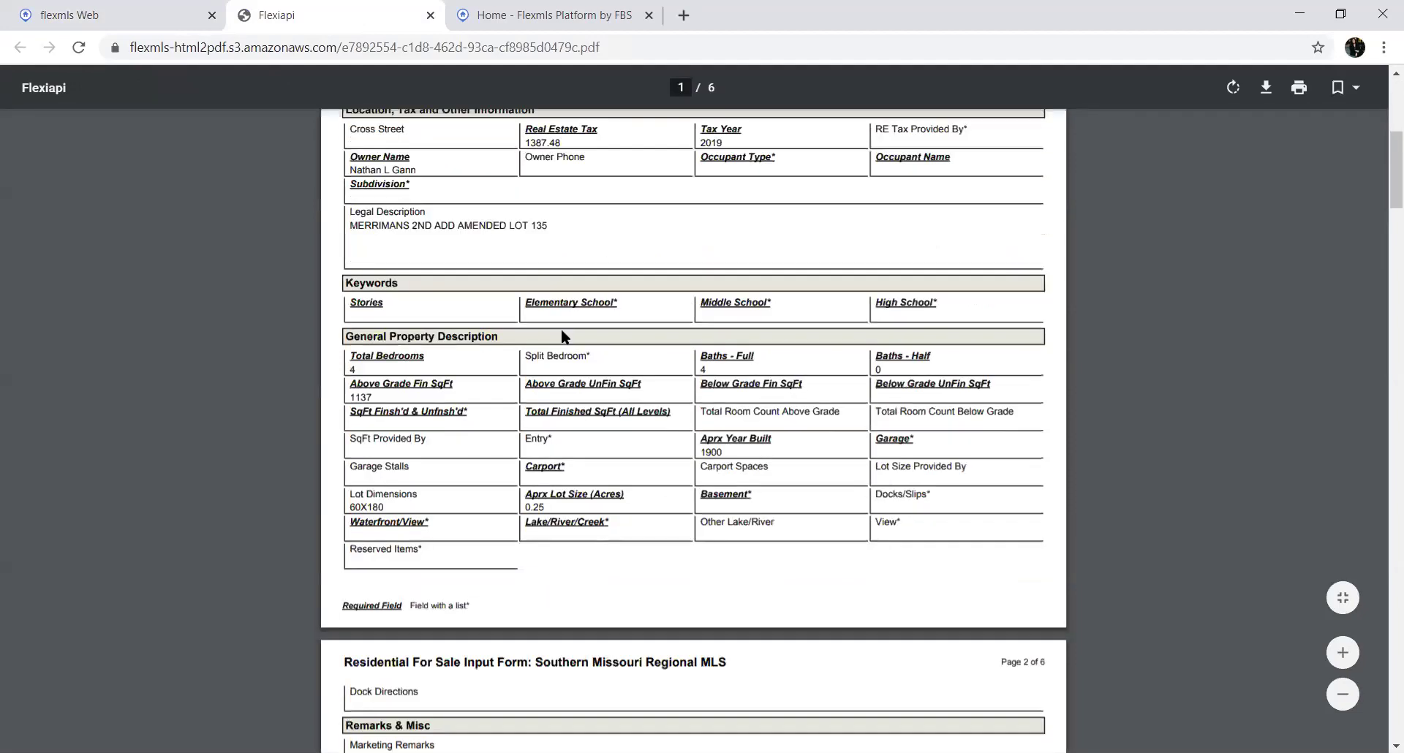
scroll(561, 338, "down", 12)
scroll(561, 330, "down", 3)
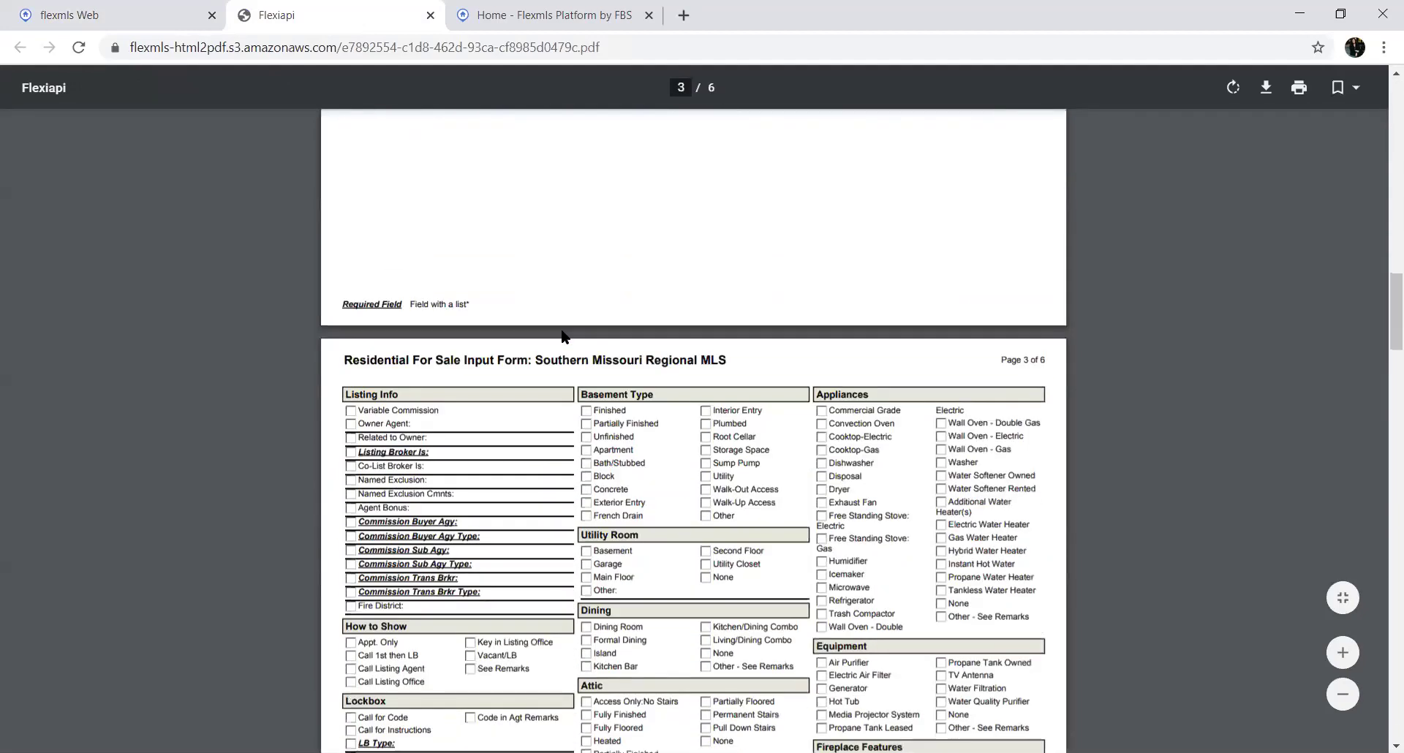
scroll(561, 335, "down", 2)
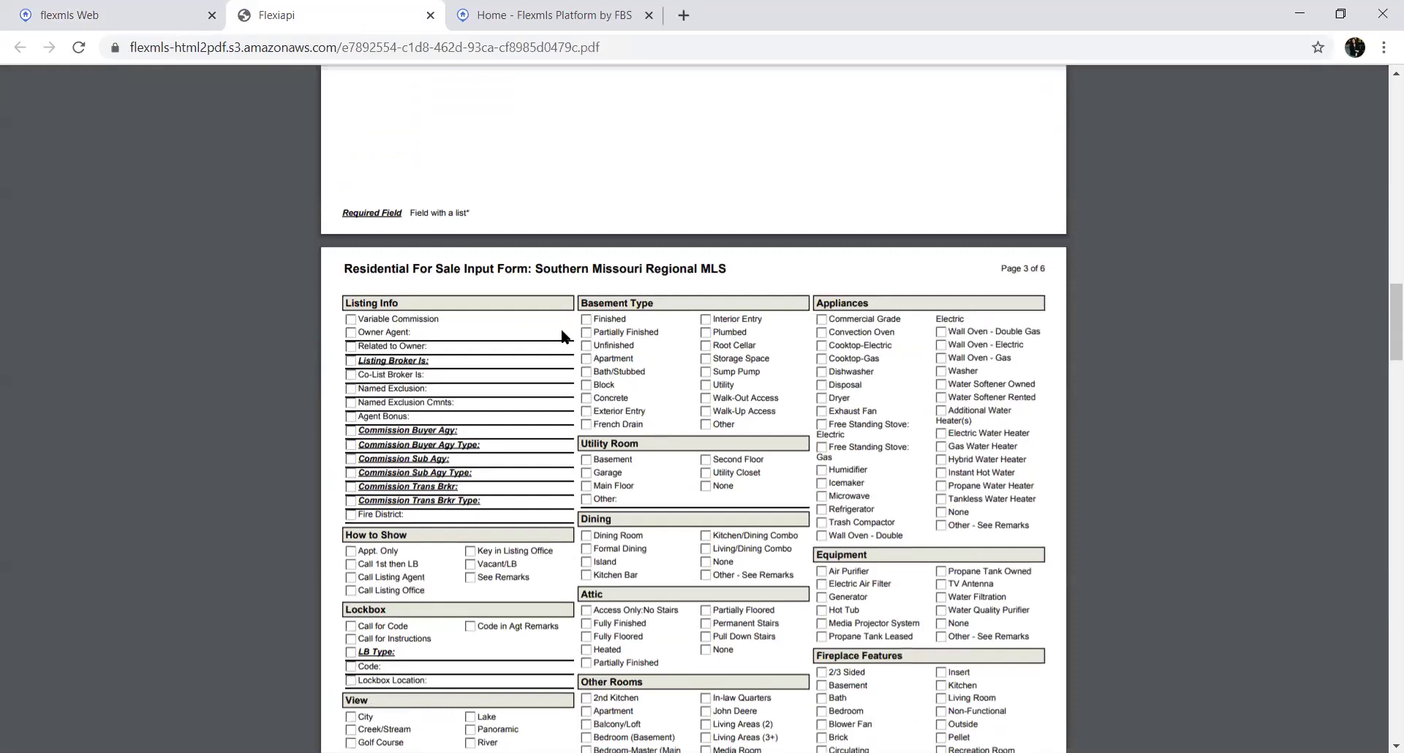
scroll(563, 333, "down", 3)
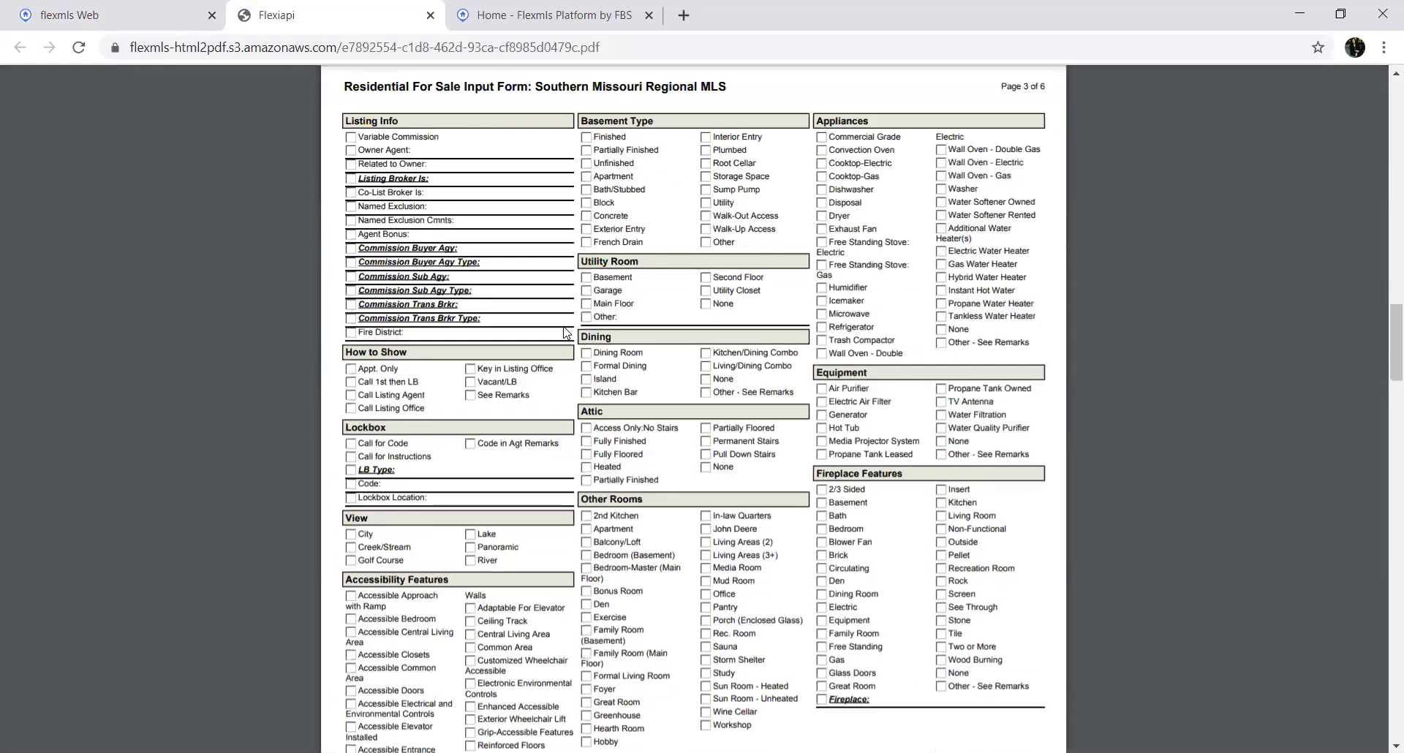
scroll(902, 217, "down", 5)
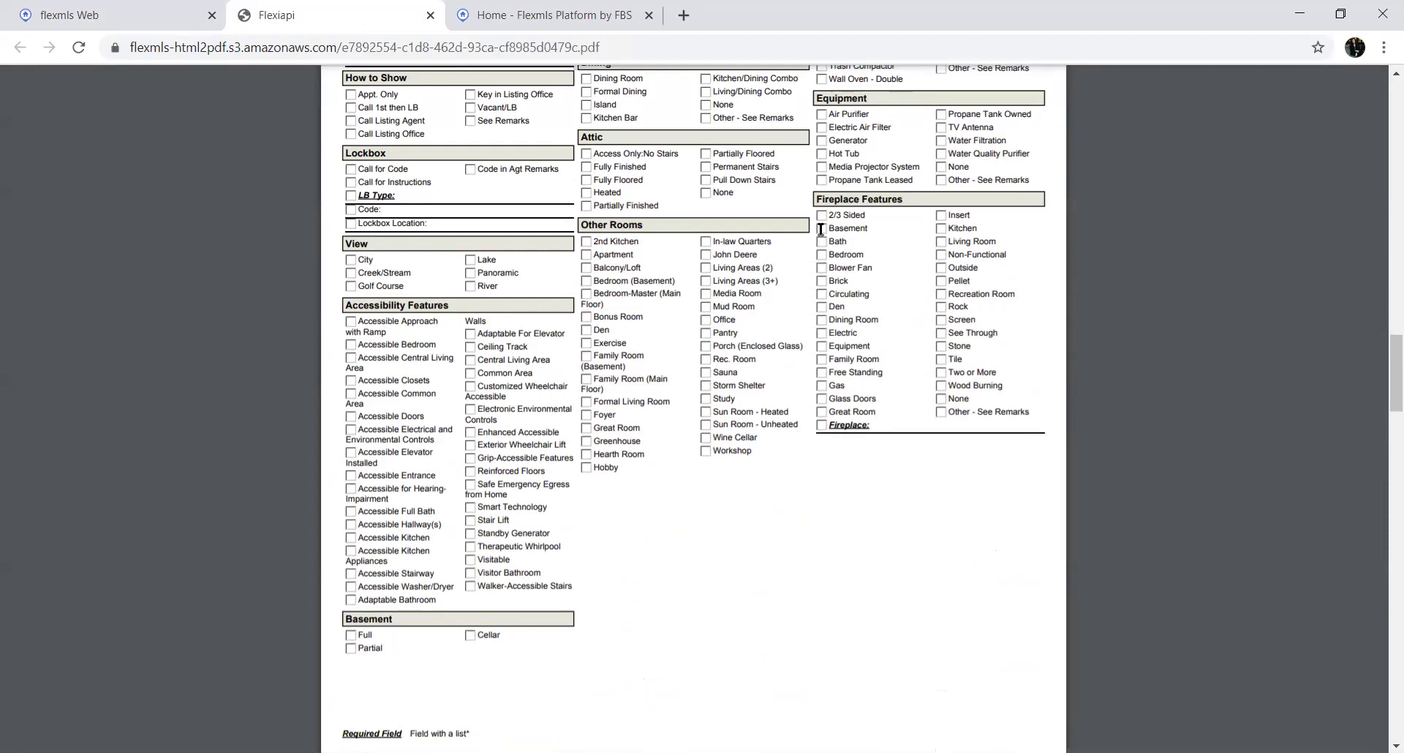
scroll(821, 229, "down", 9)
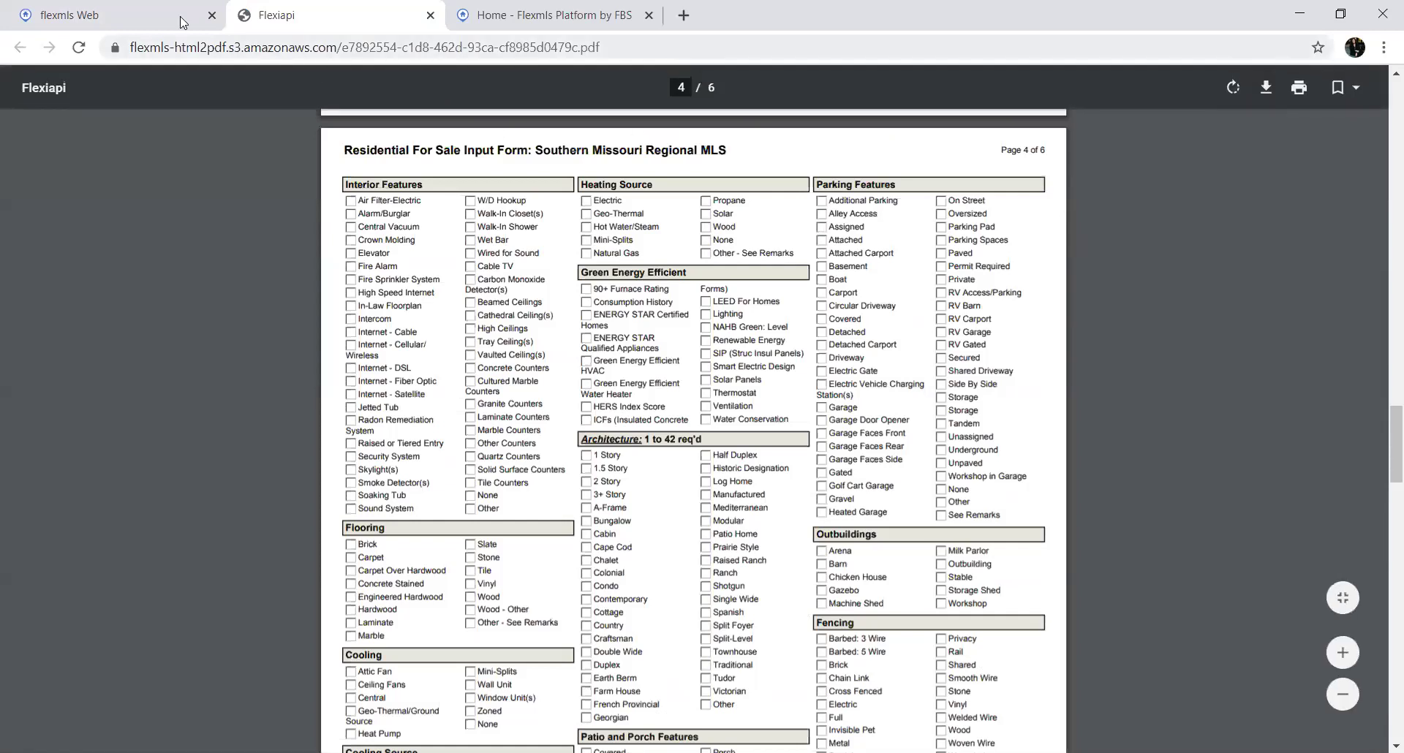
left_click(149, 19)
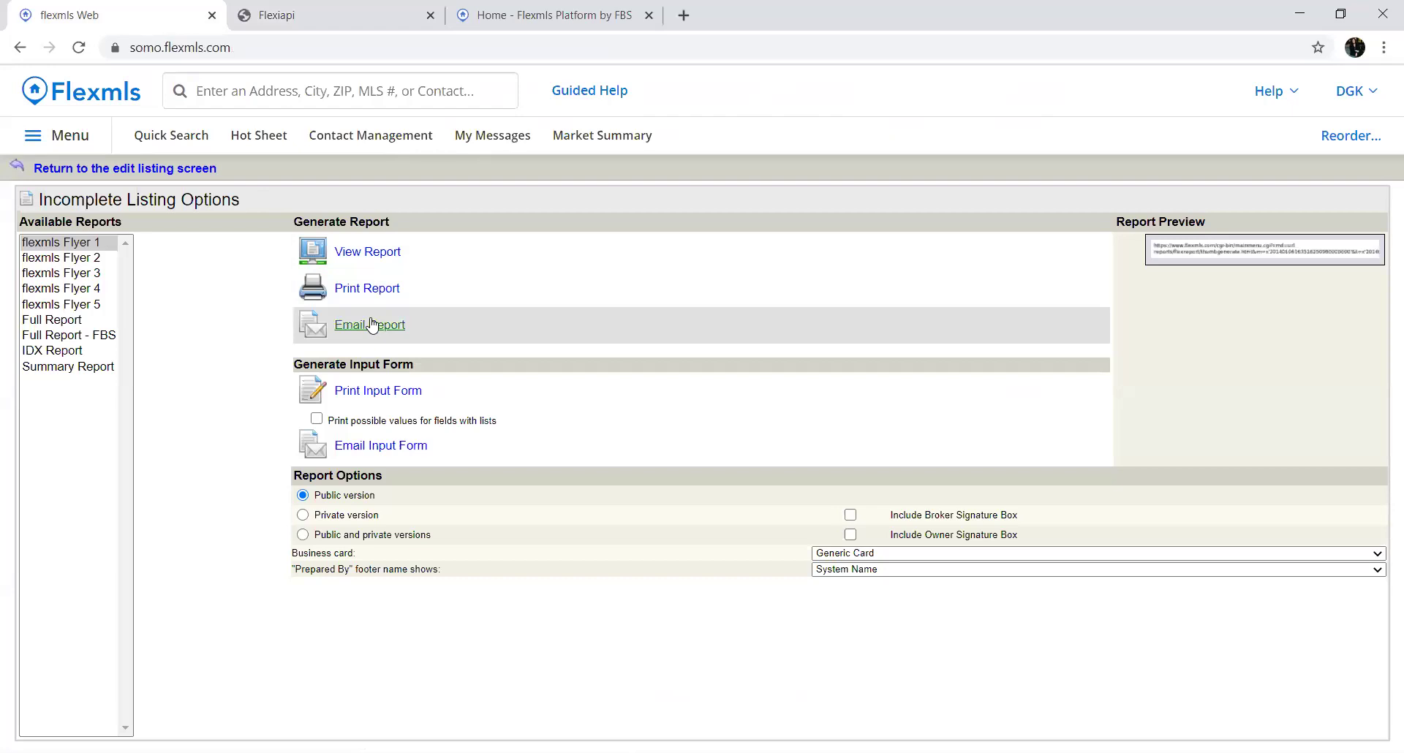
left_click(98, 170)
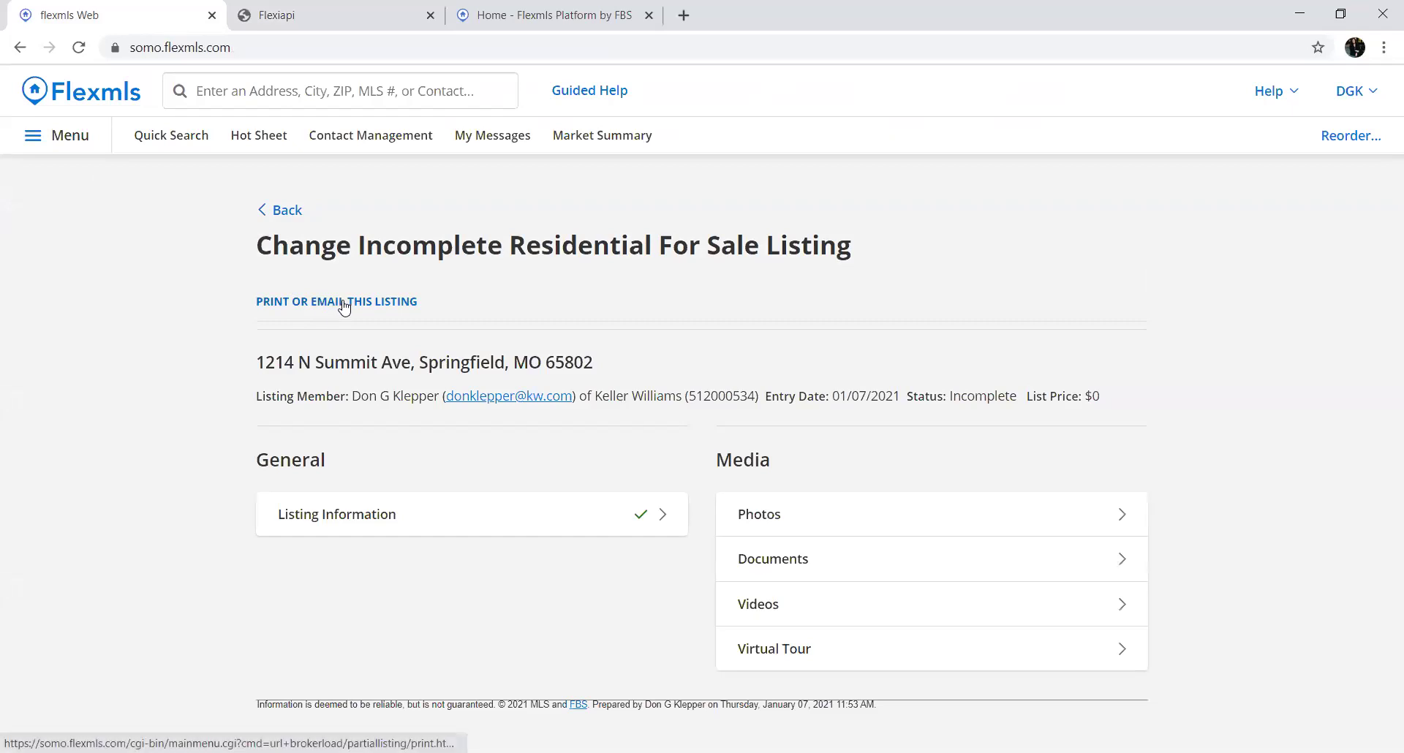
left_click(367, 519)
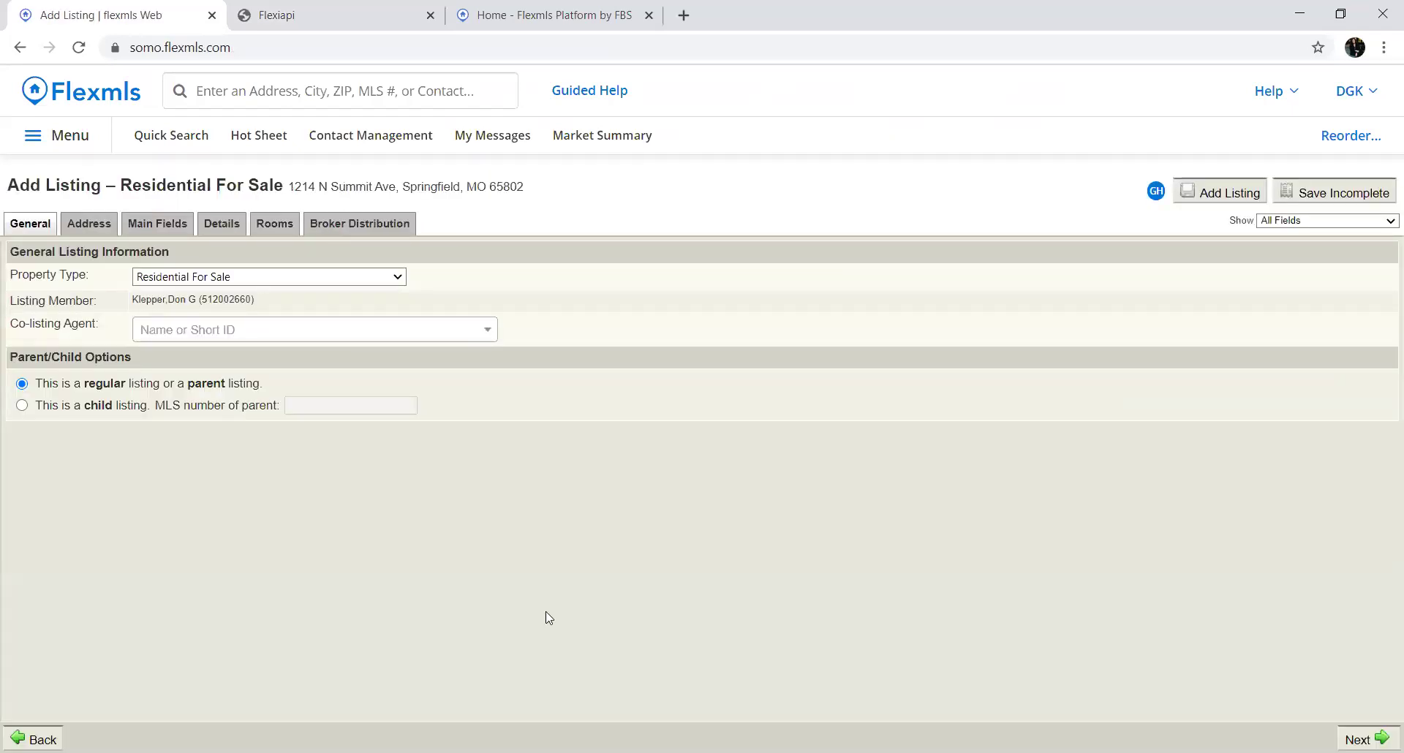
left_click(89, 225)
left_click(154, 224)
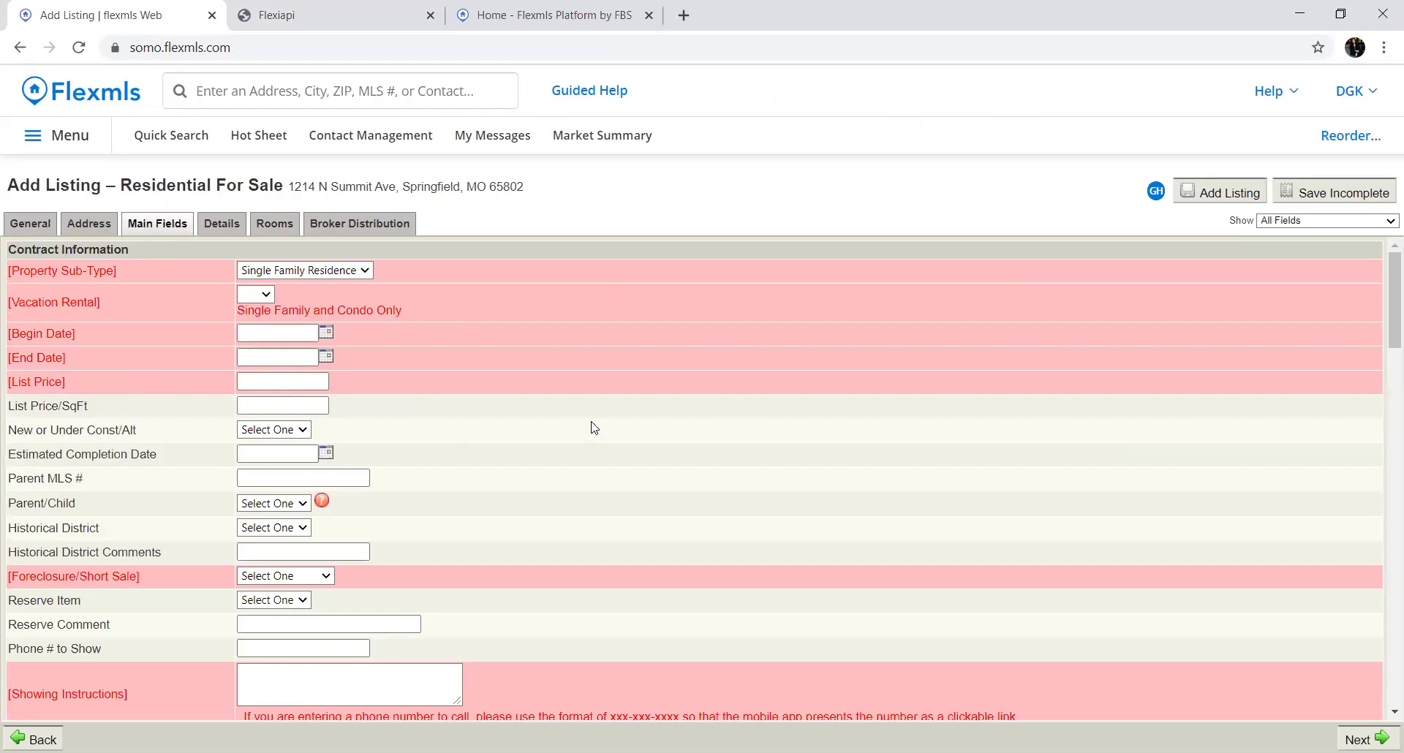
Set Vacation Rental to Yes and Begin Date to January 7, 2021
left_click(267, 295)
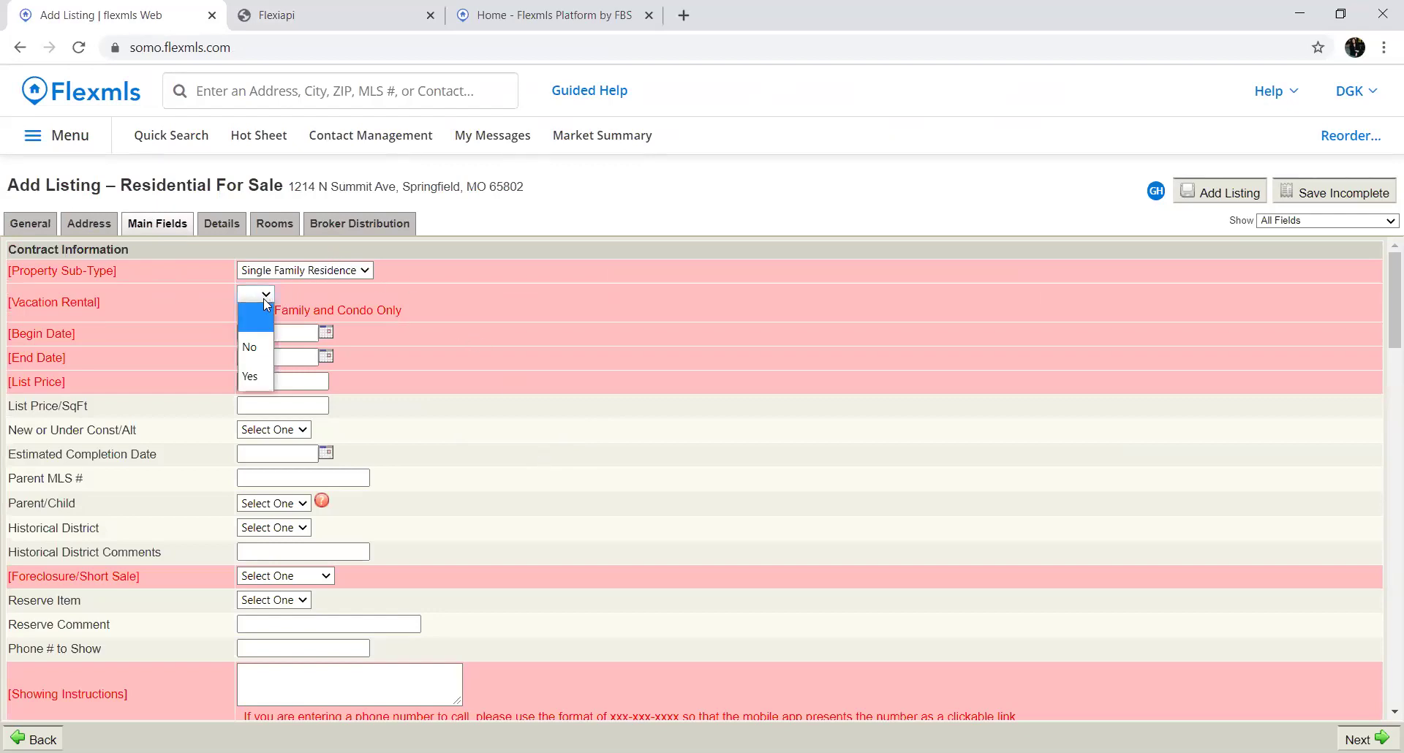
left_click(247, 376)
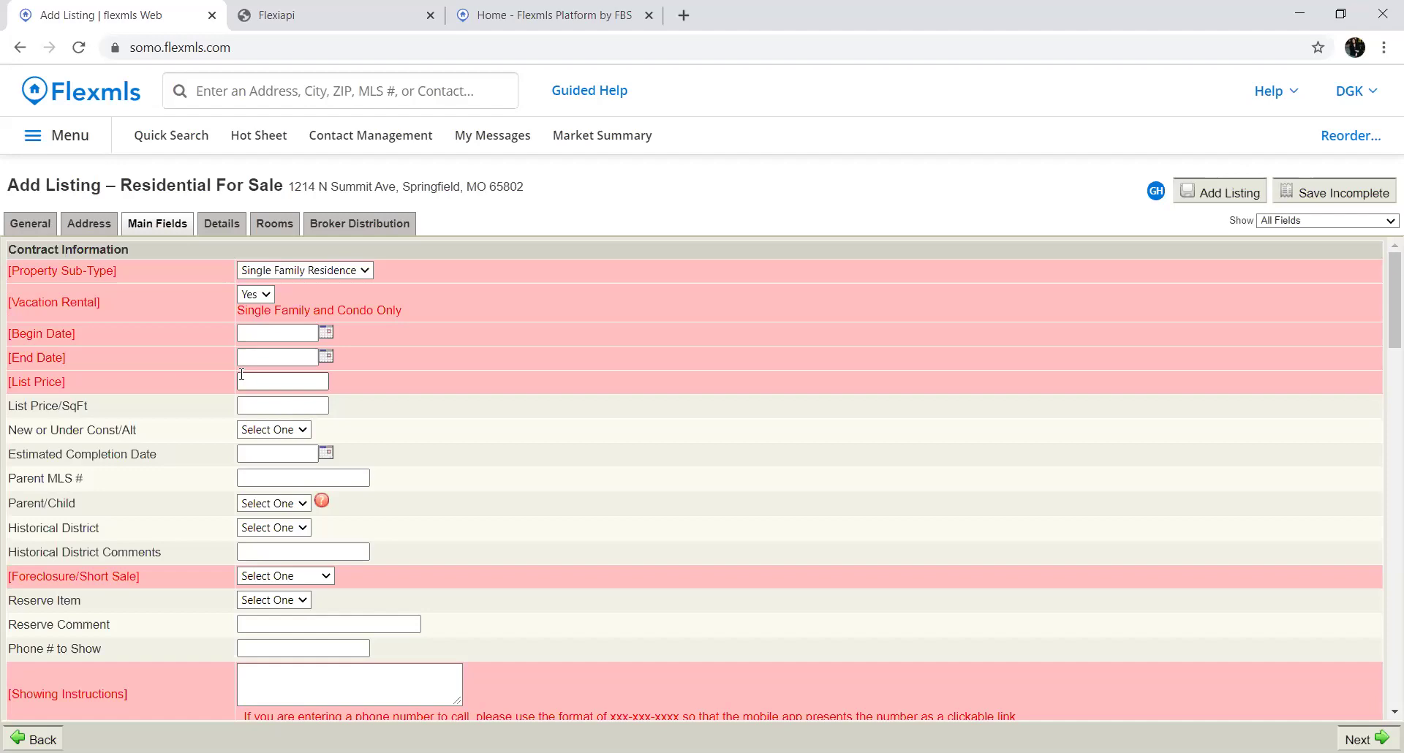
left_click(325, 334)
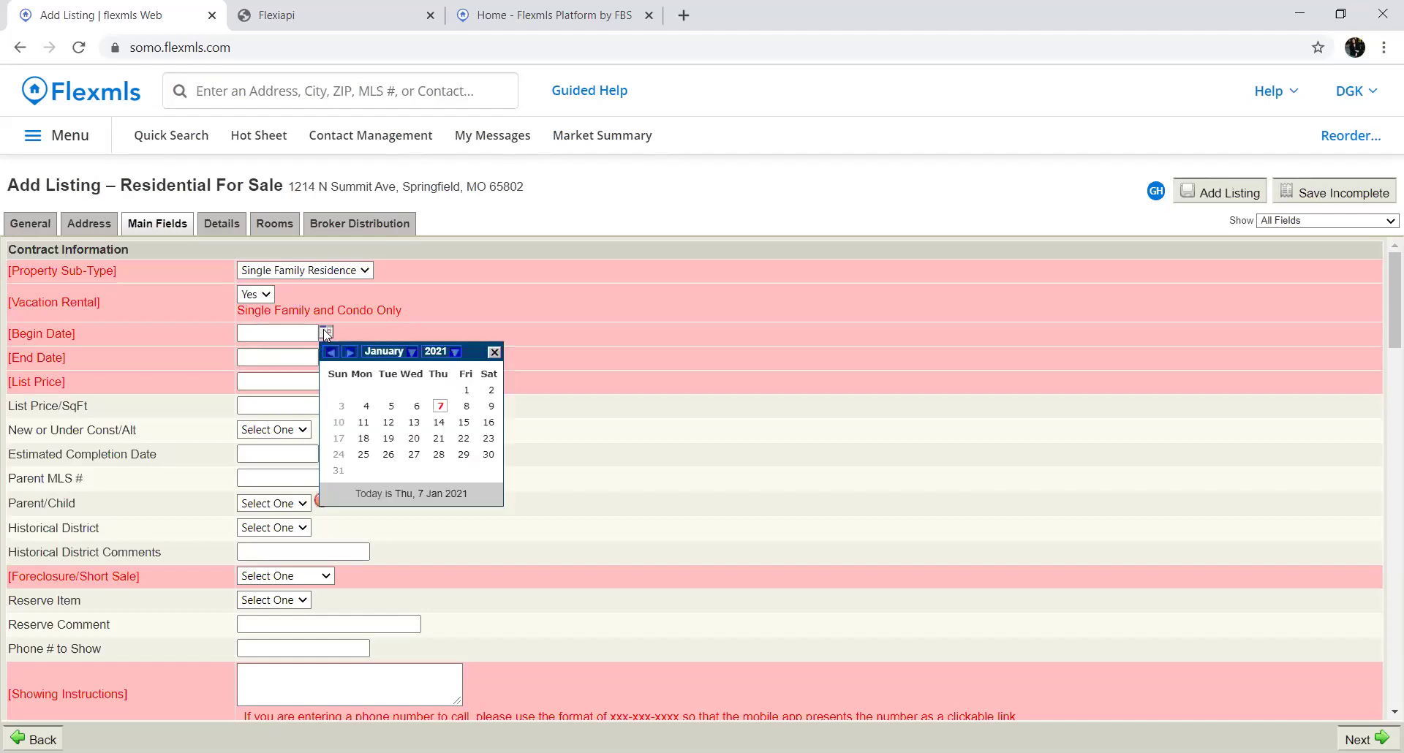
left_click(441, 407)
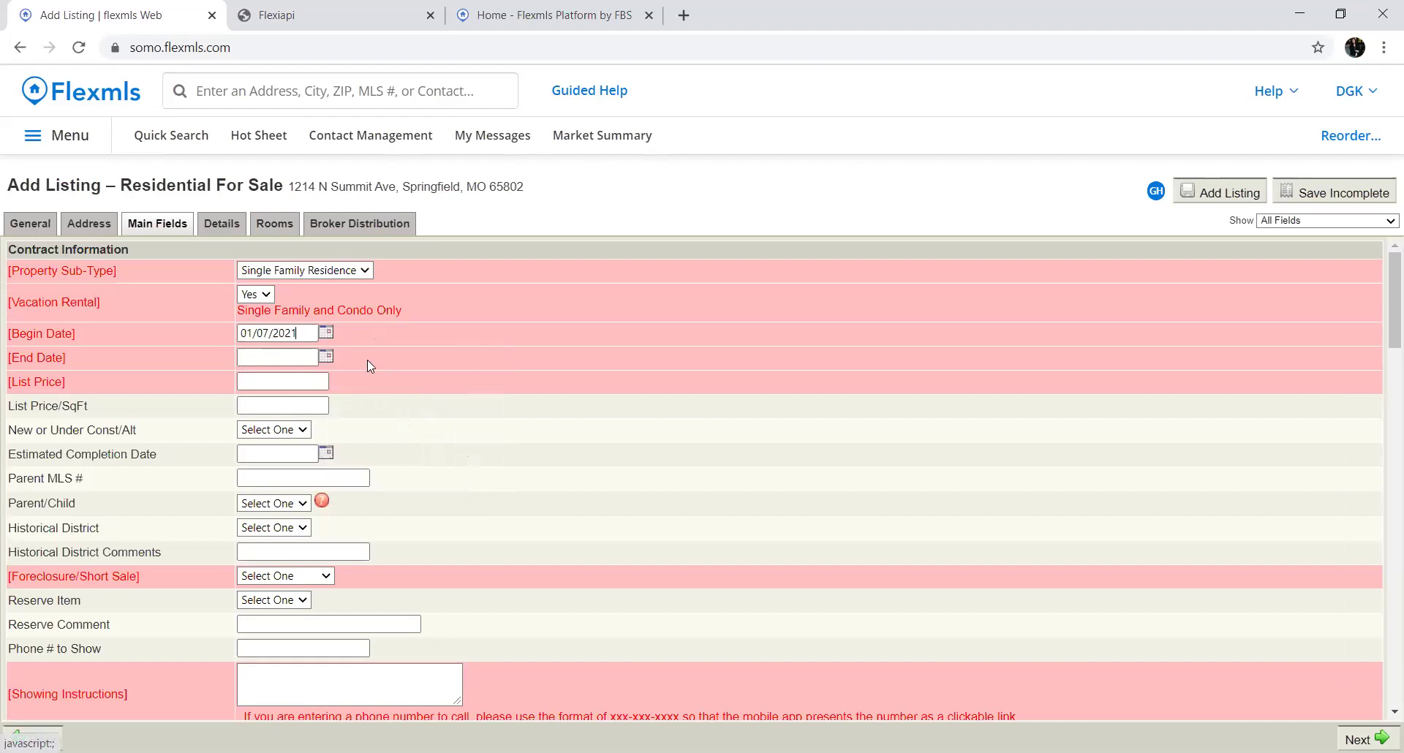
Set End Date to January 7, 2022 and List Price to 100000
left_click(326, 356)
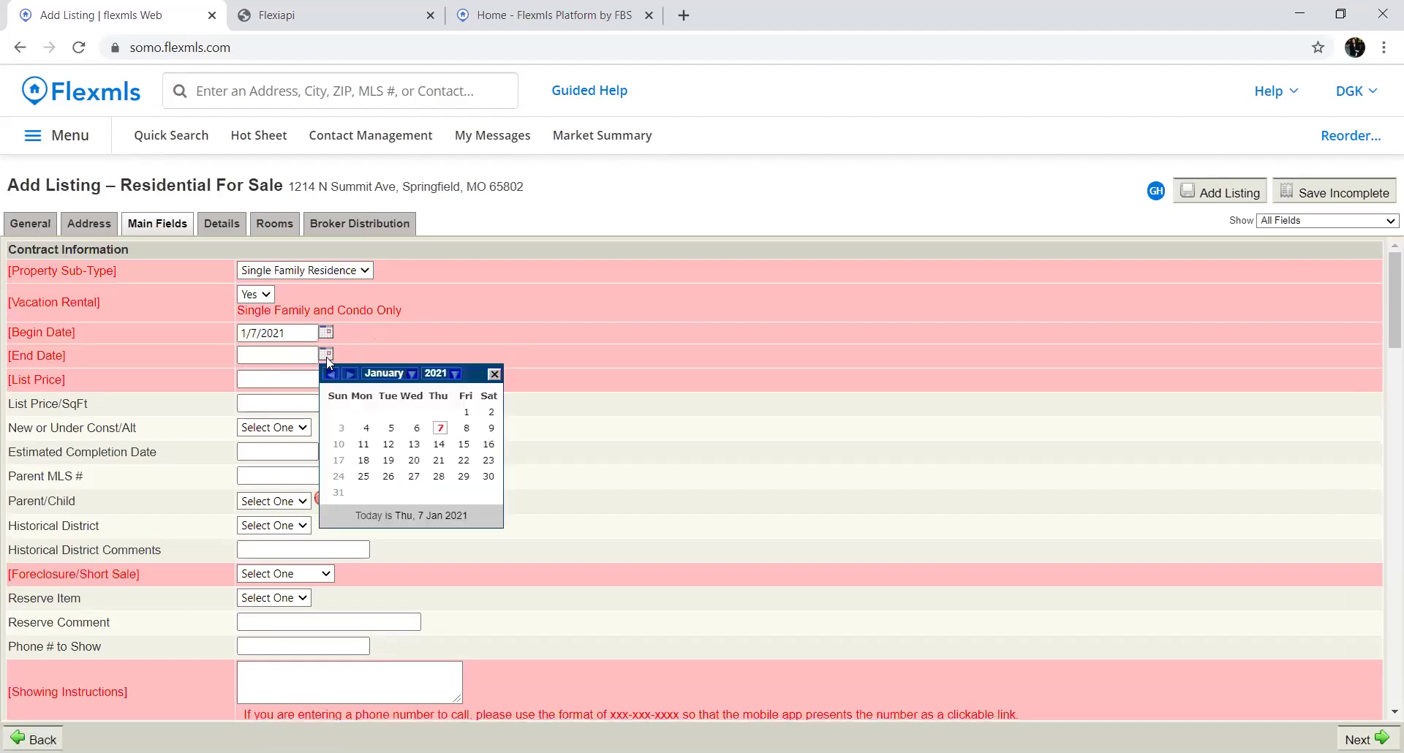
left_click(454, 376)
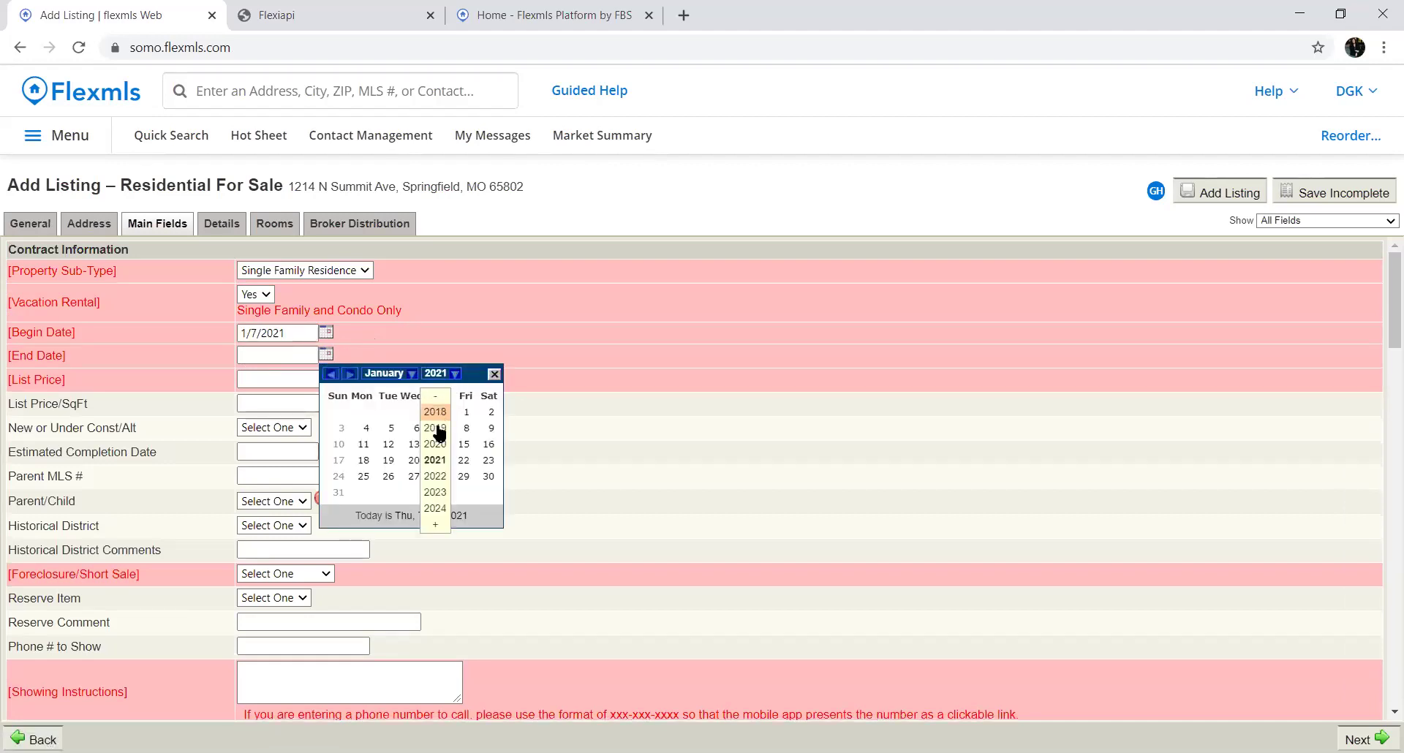
left_click(435, 476)
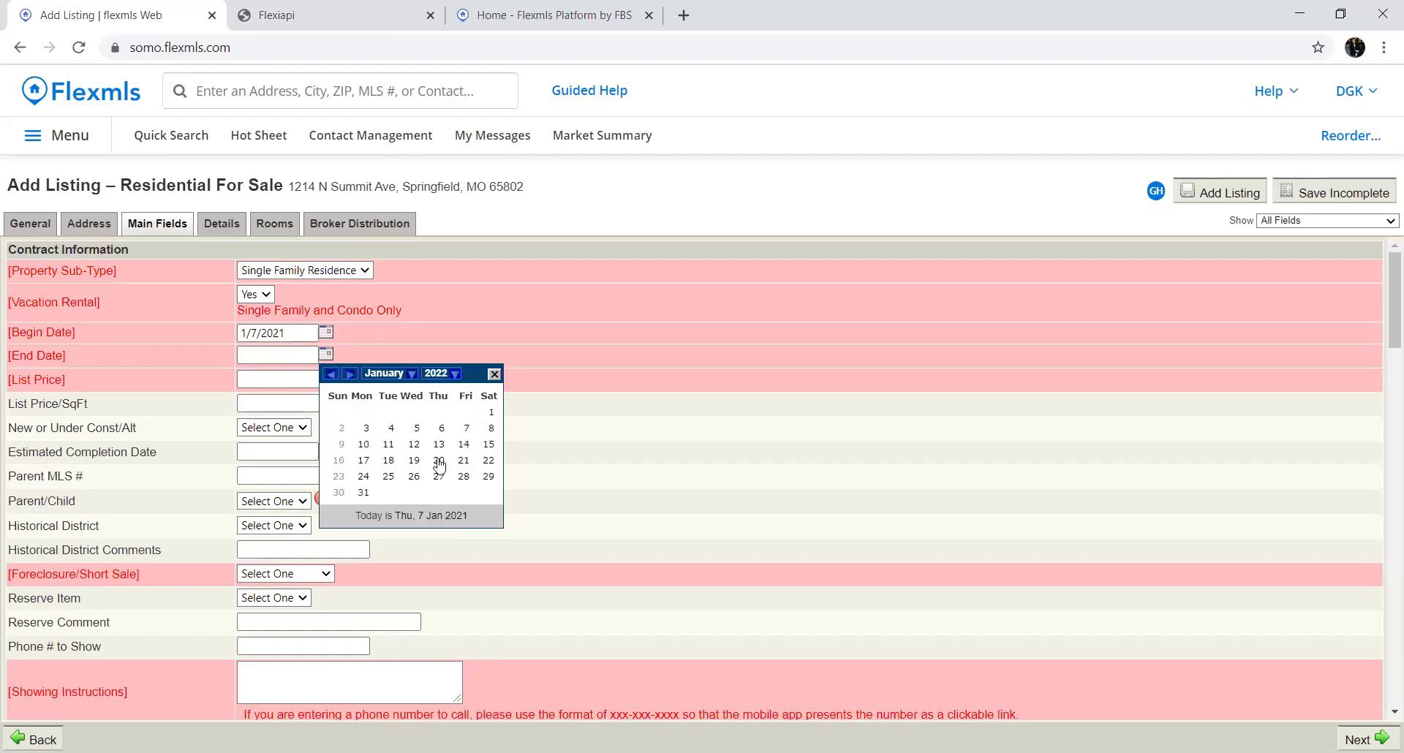
left_click(465, 430)
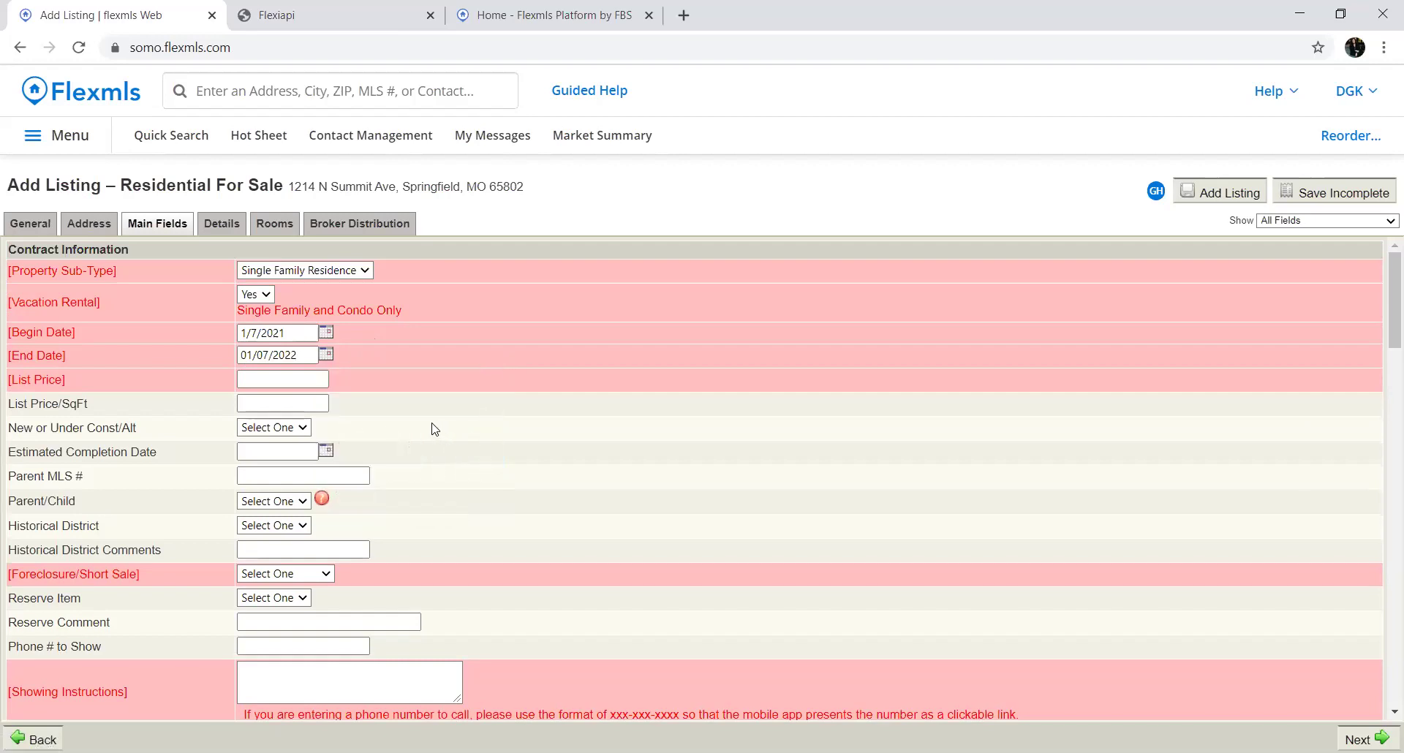
left_click(307, 378)
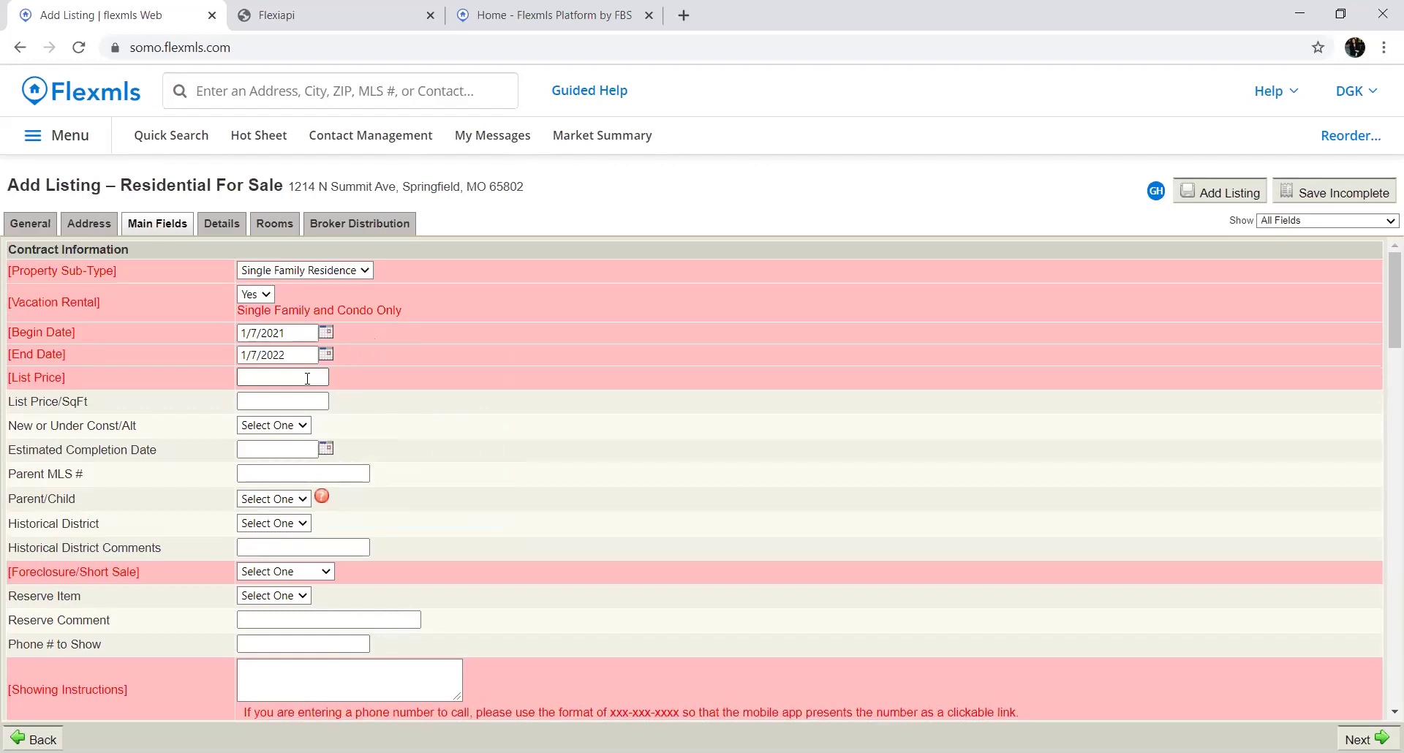
type("100000")
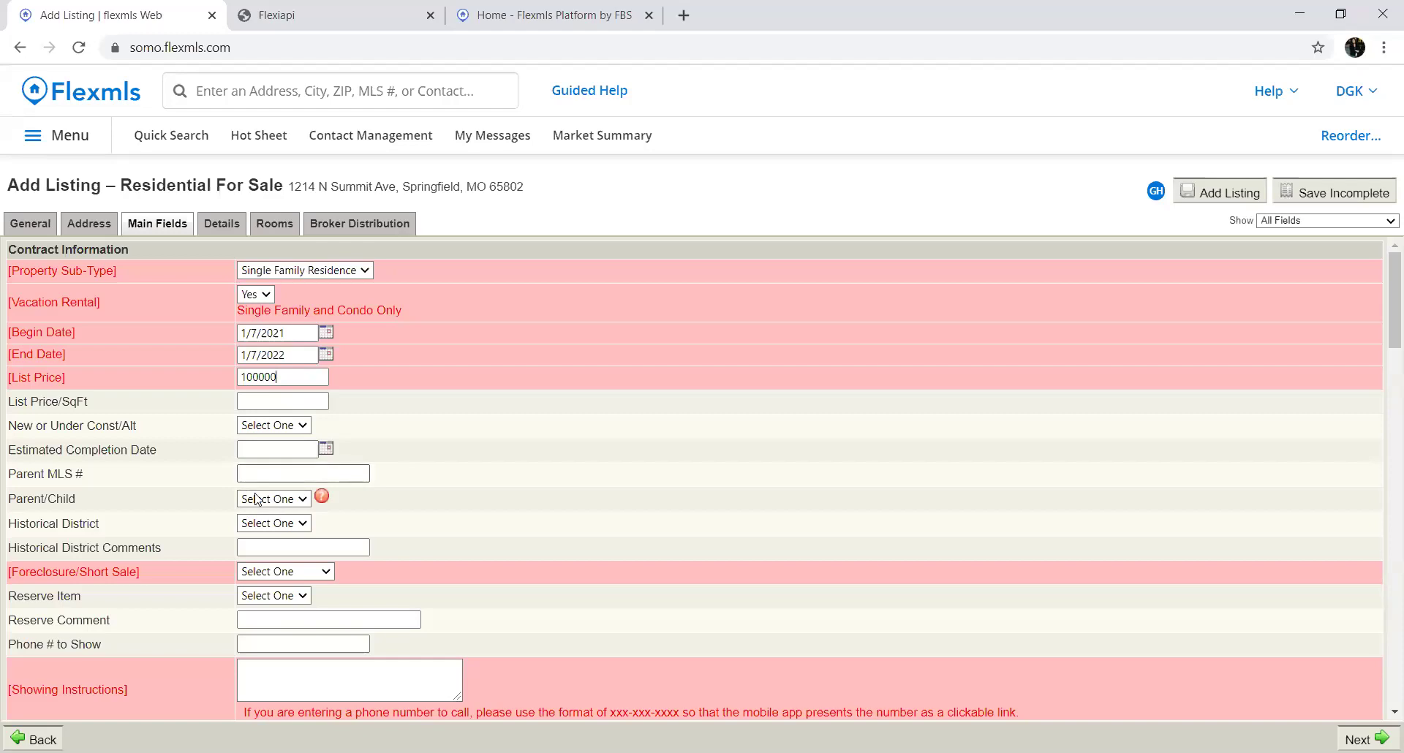
Set Historical District to Yes and Foreclosure/Short Sale to No
left_click(284, 530)
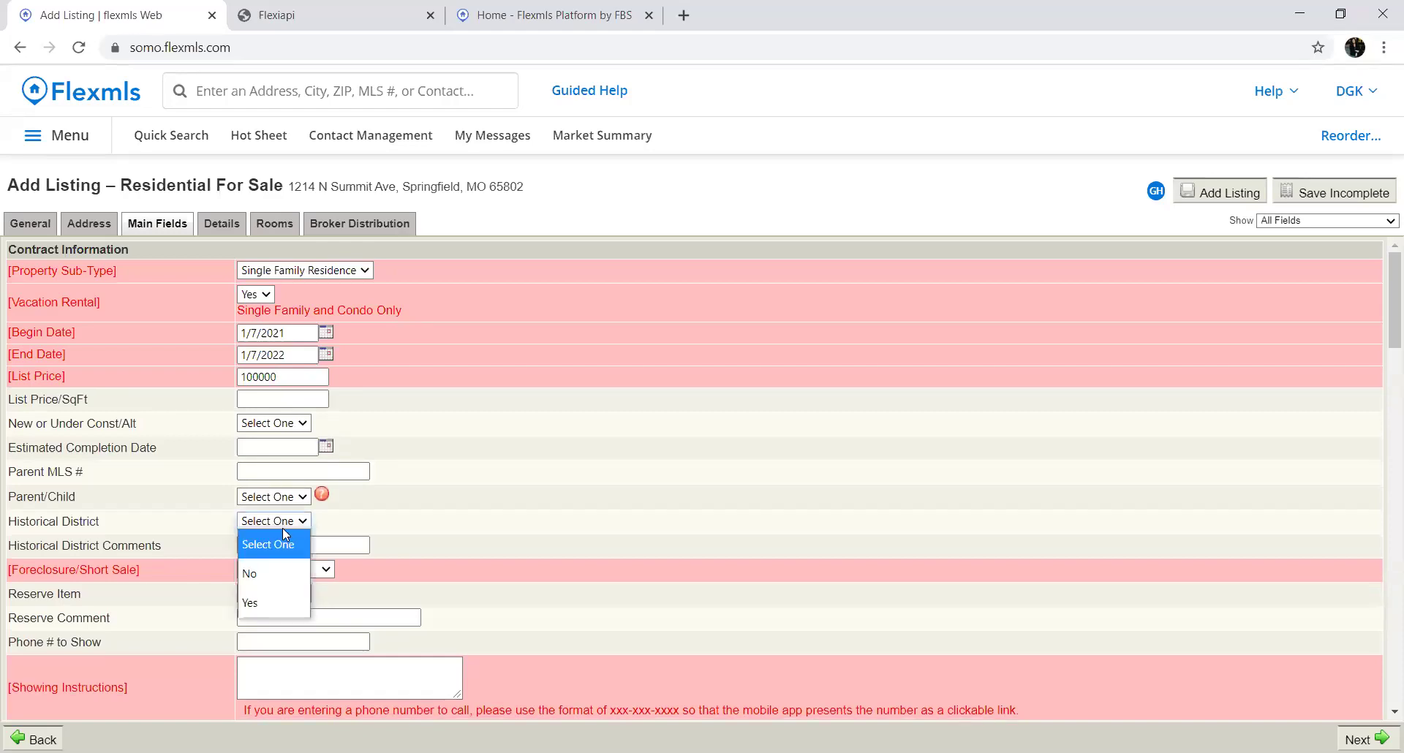
left_click(255, 594)
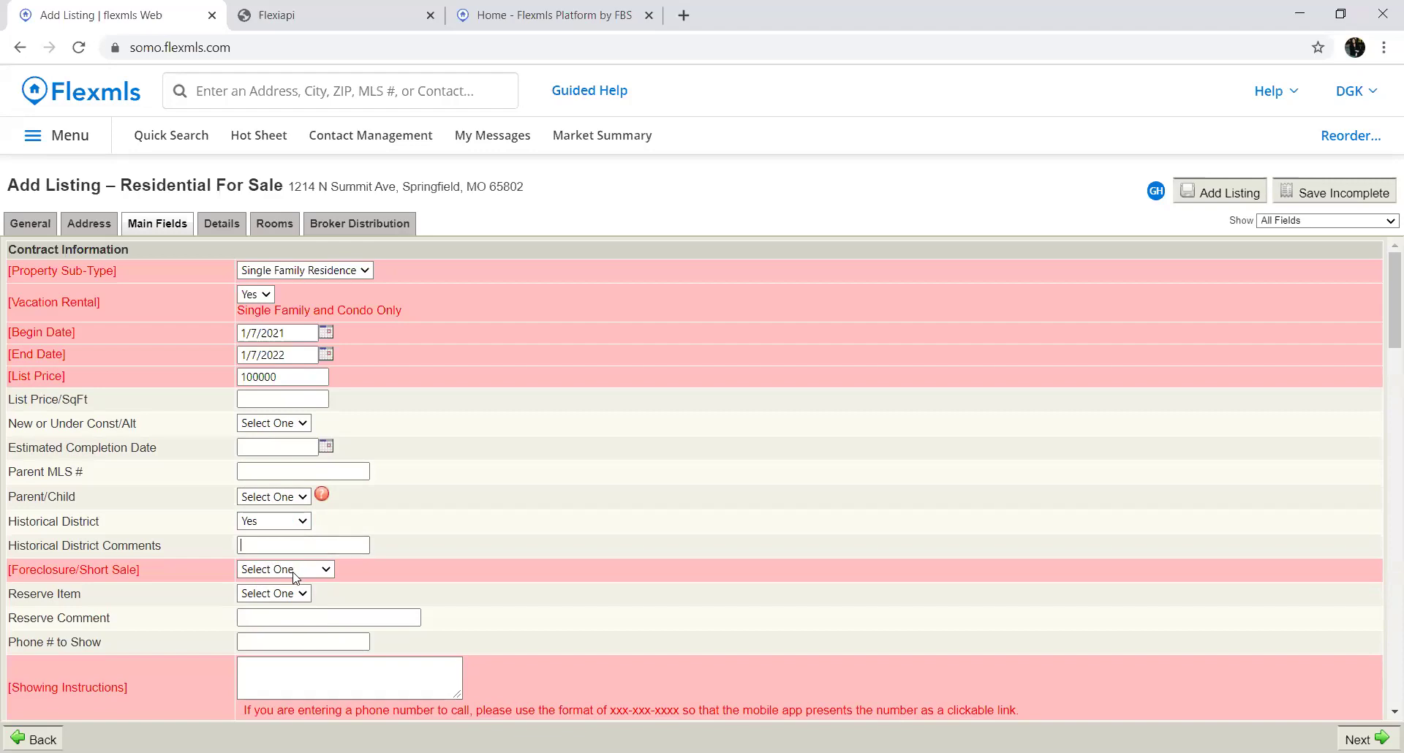
left_click(296, 569)
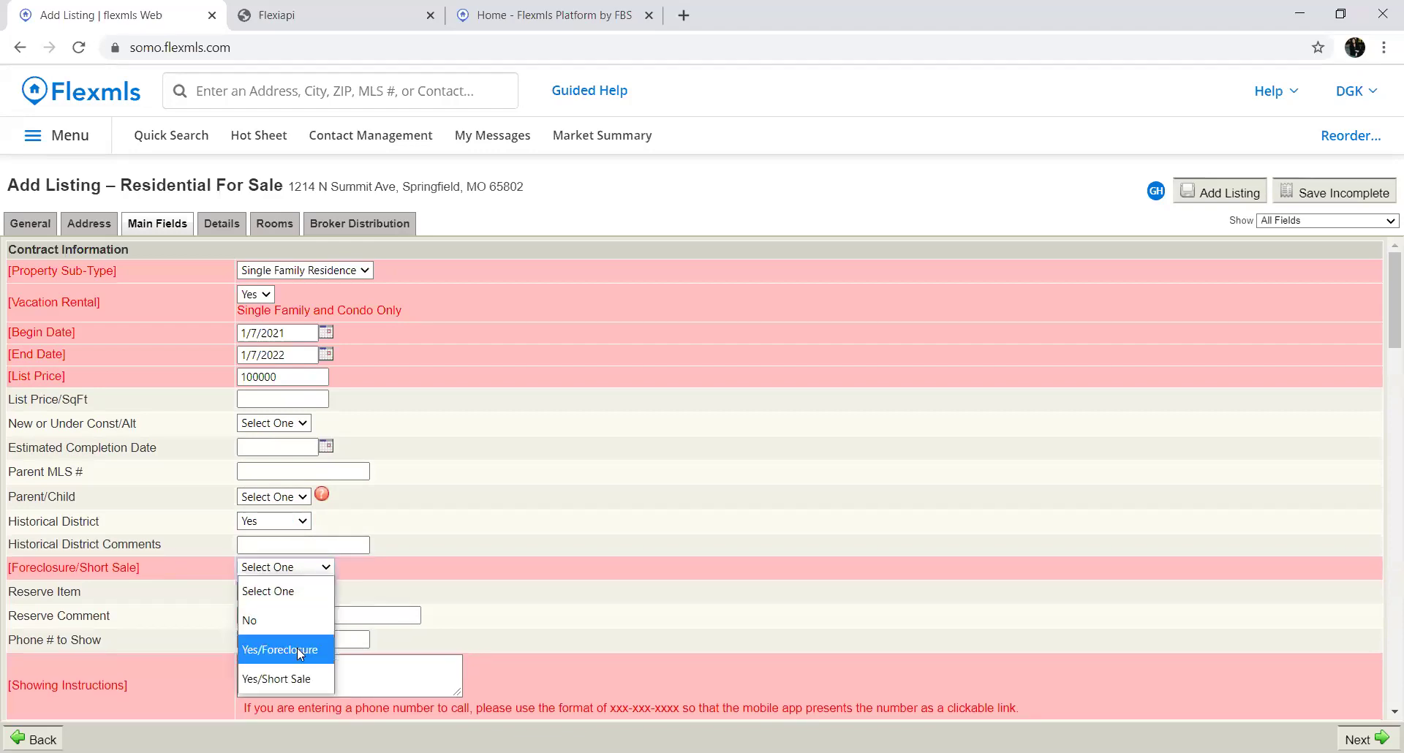
left_click(288, 620)
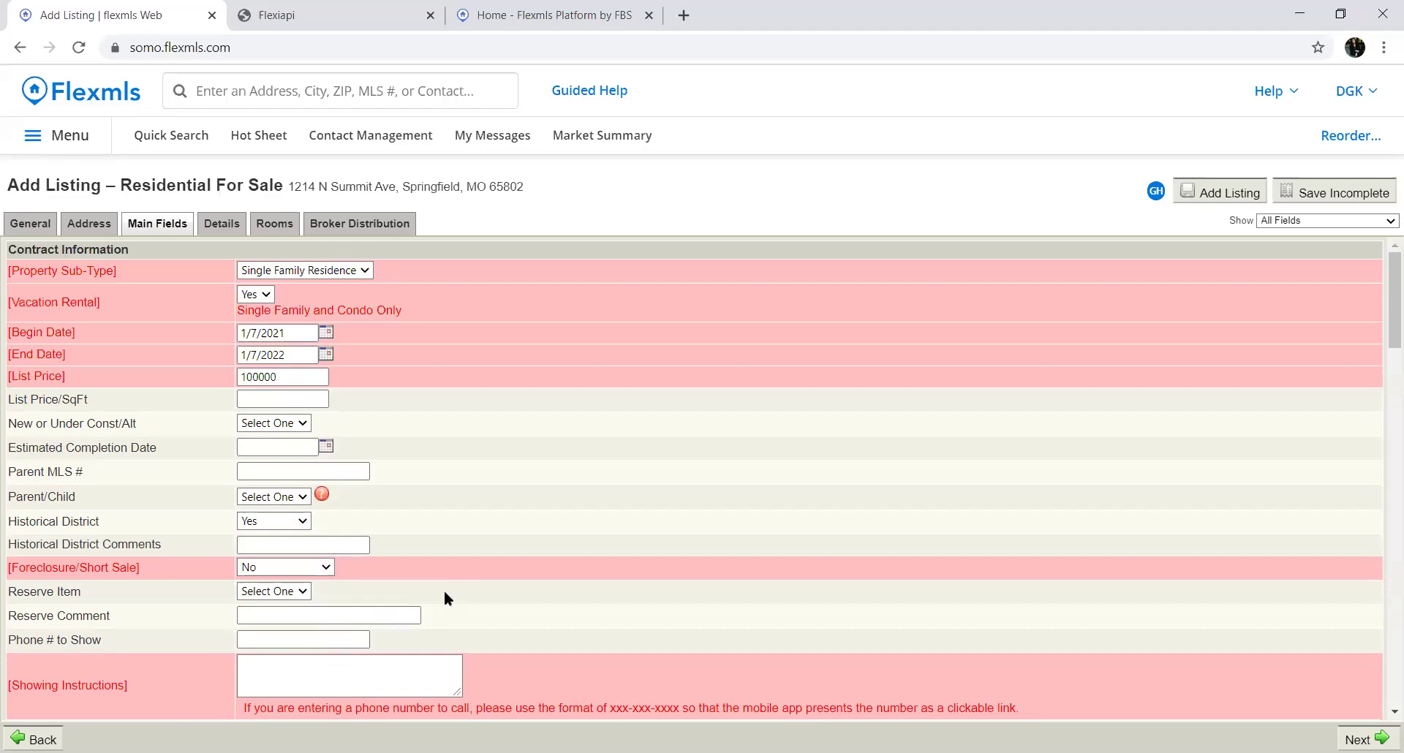
Set Reserve Item to Yes, then change it back to No
scroll(431, 569, "down", 3)
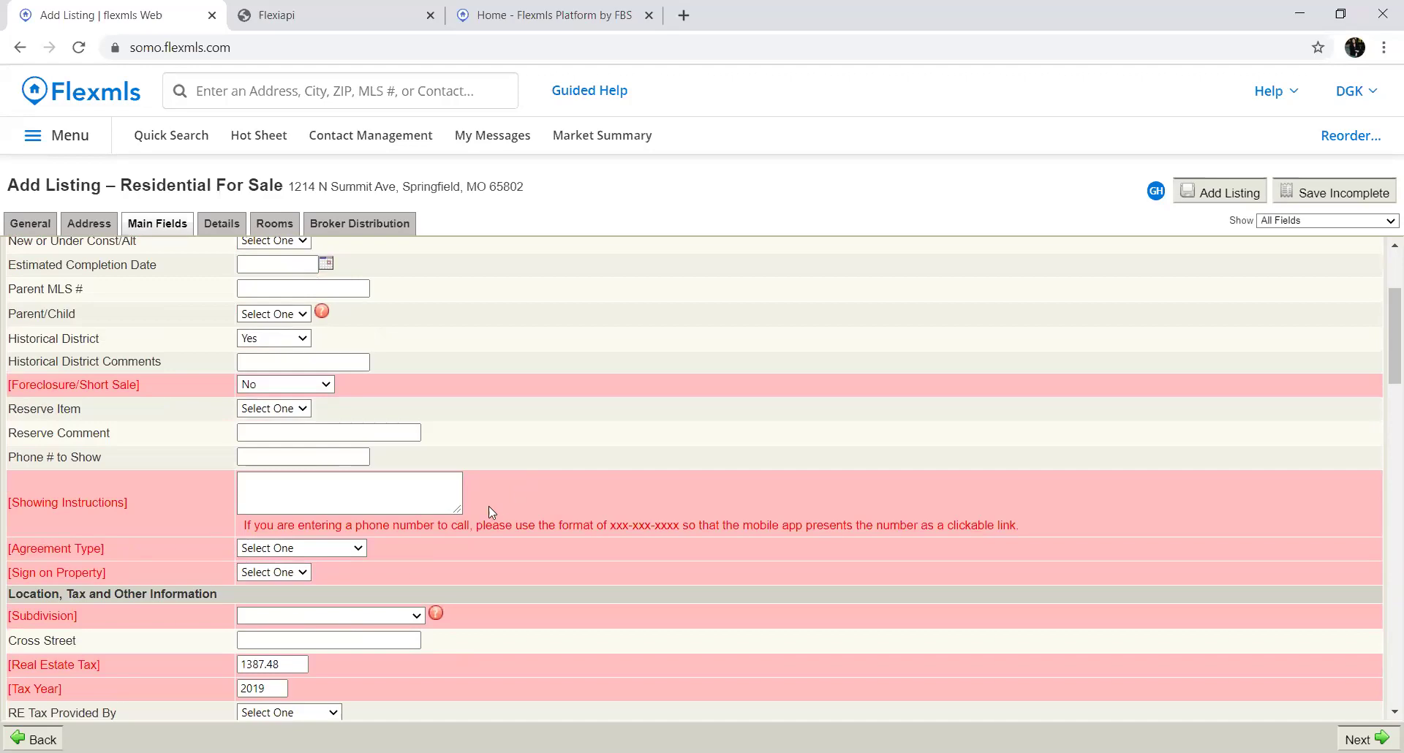
left_click(301, 409)
left_click(263, 480)
left_click(321, 435)
left_click(301, 409)
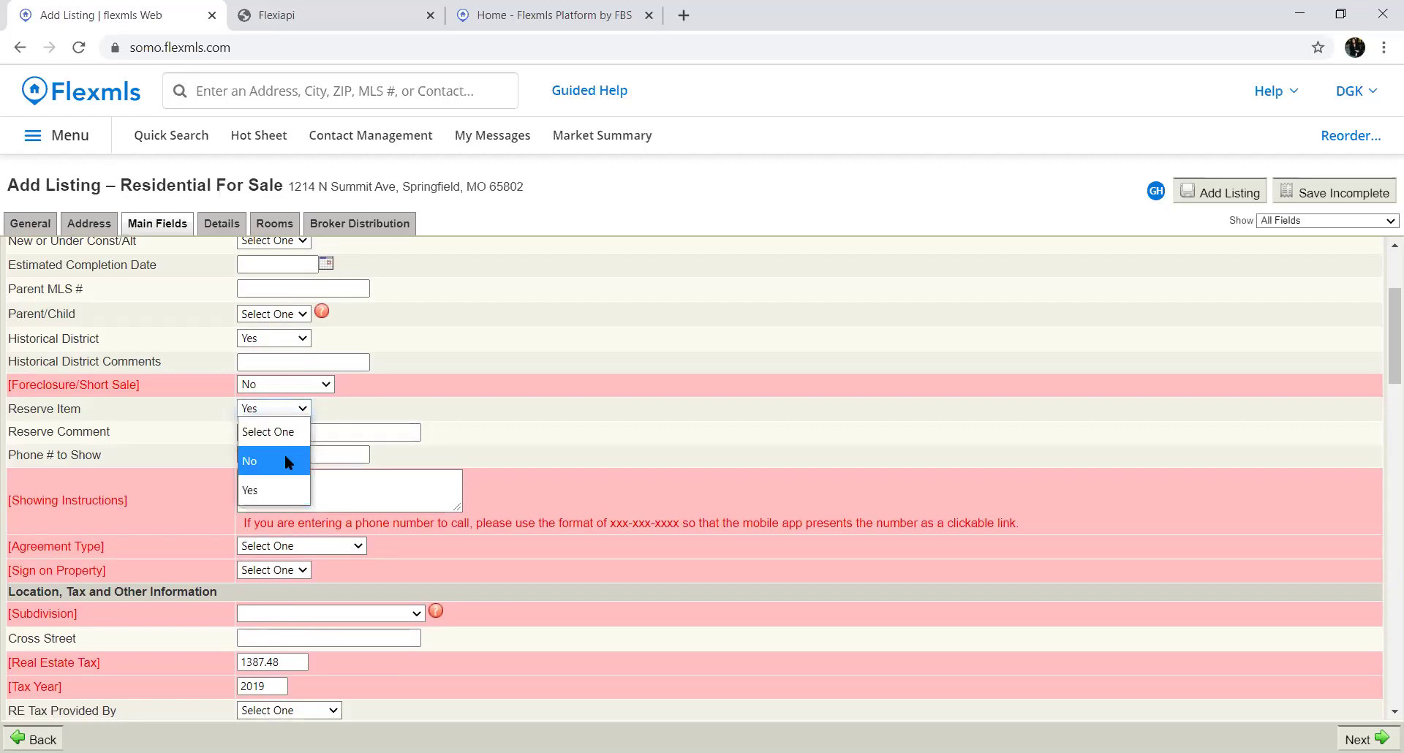
left_click(285, 461)
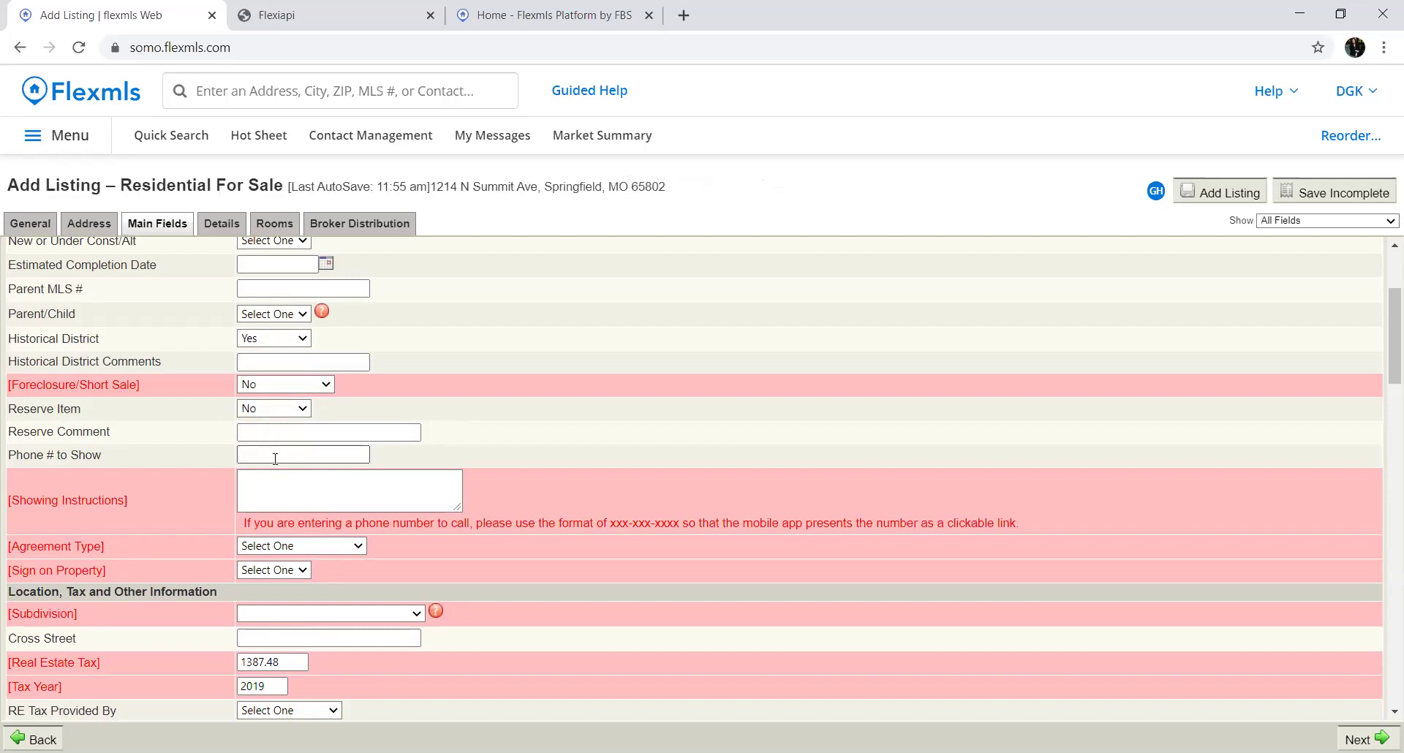
Visit the Phone # to Show and Showing Instructions fields, then choose Exclusive Right To Sell as Agreement Type
left_click(272, 455)
left_click(260, 480)
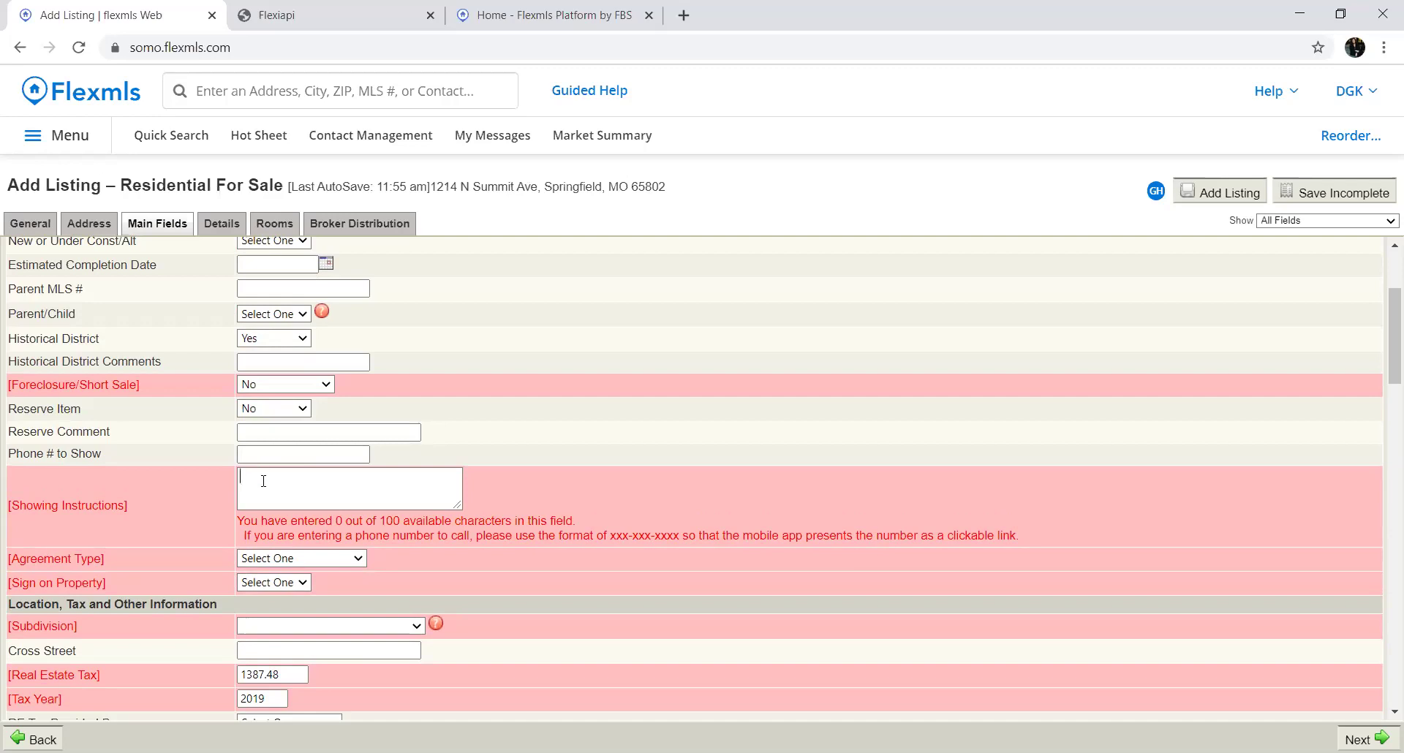
scroll(264, 481, "down", 6)
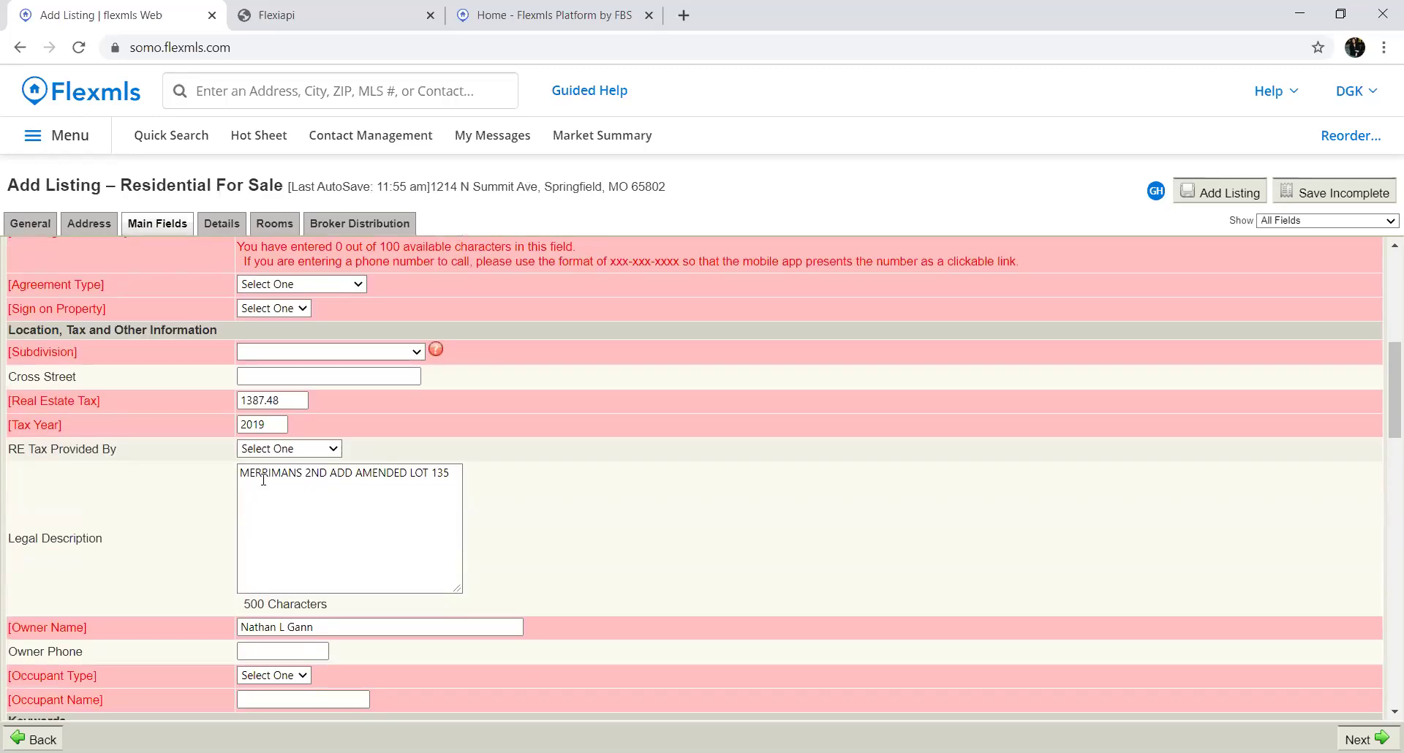
scroll(263, 481, "down", 3)
scroll(263, 481, "up", 6)
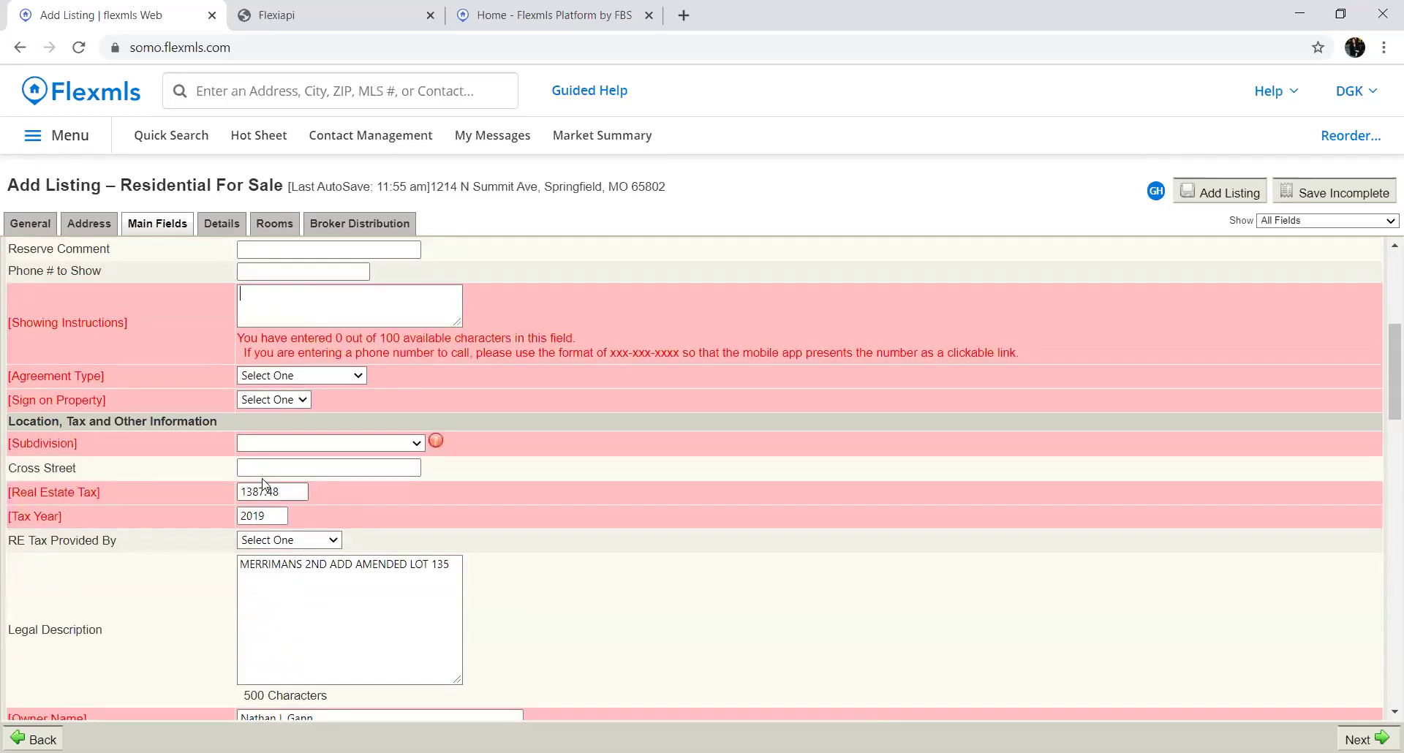
scroll(263, 483, "up", 1)
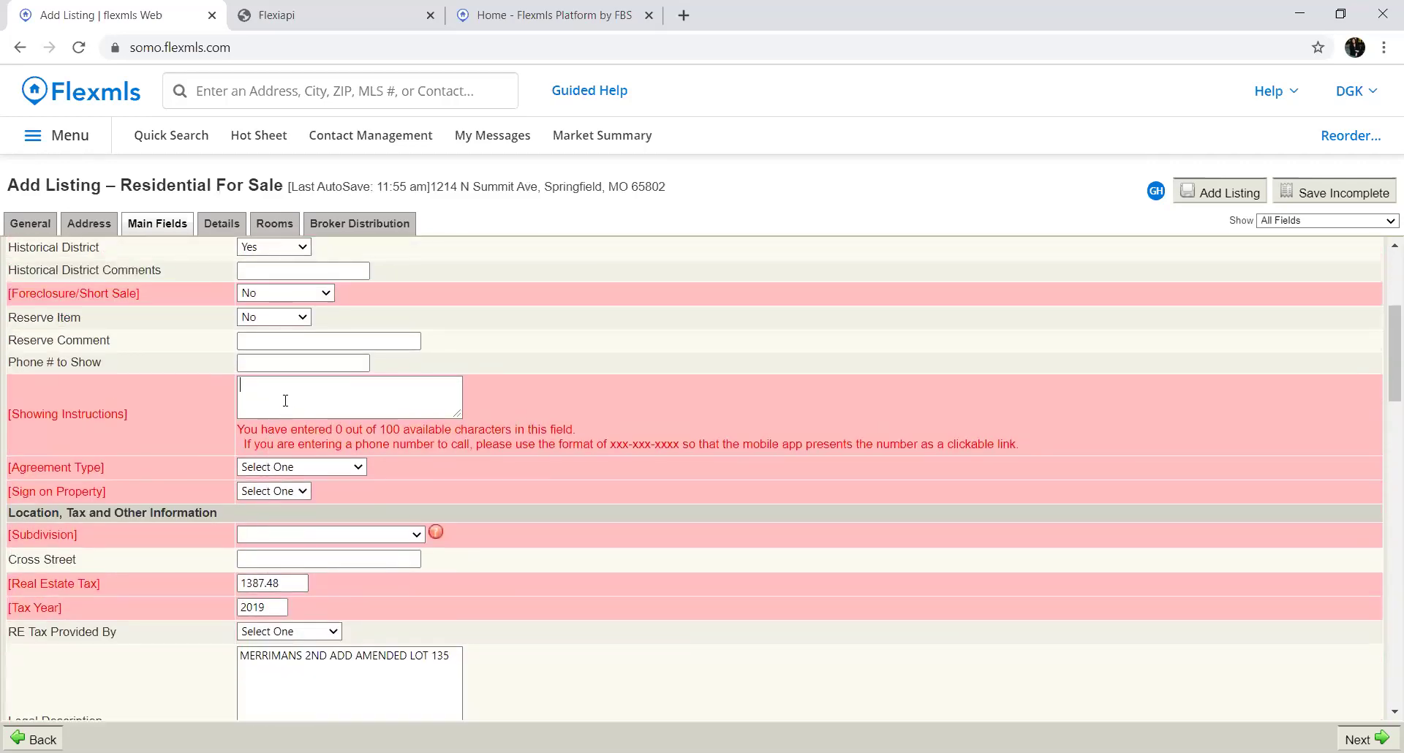
left_click(302, 466)
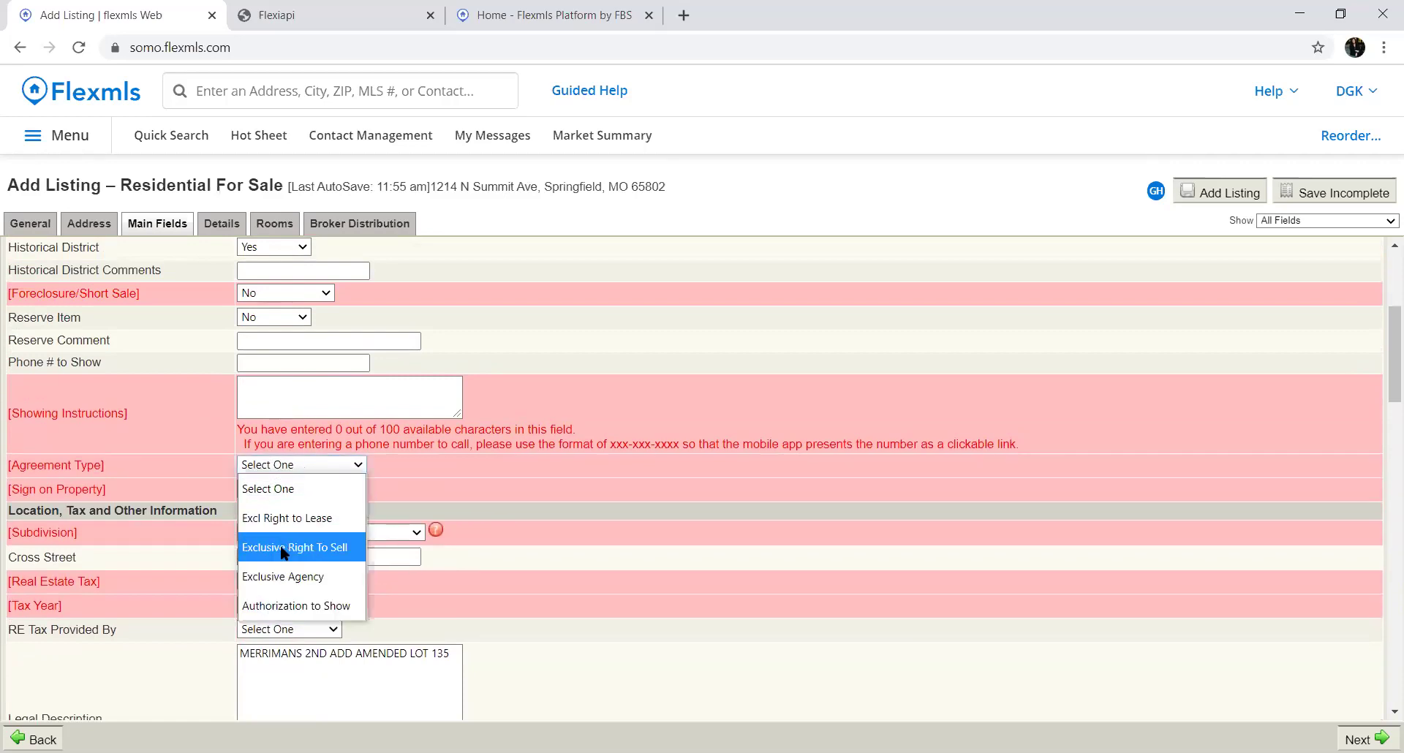
left_click(284, 553)
left_click(305, 466)
Keep Exclusive Right To Sell and set the Subdivision to Angelbrook
left_click(290, 560)
scroll(306, 439, "down", 2)
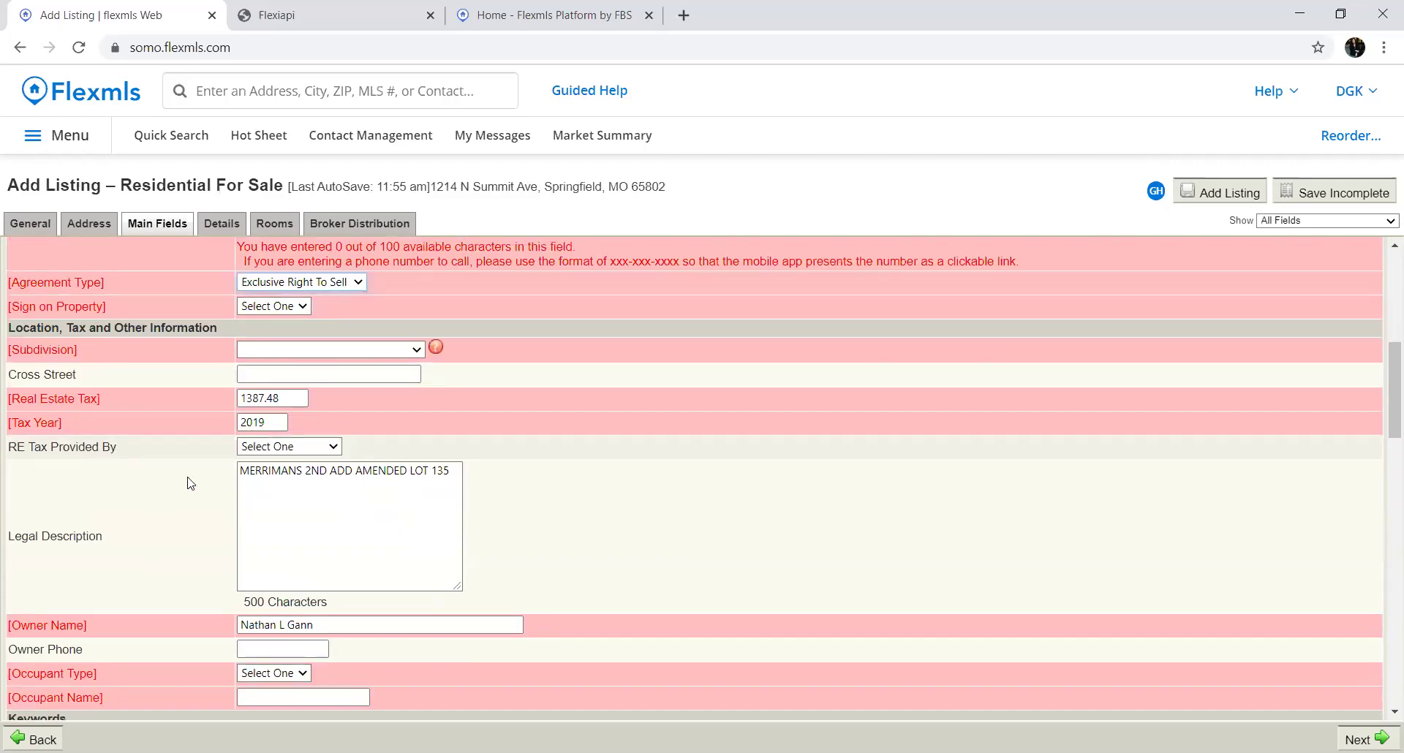
left_click(313, 351)
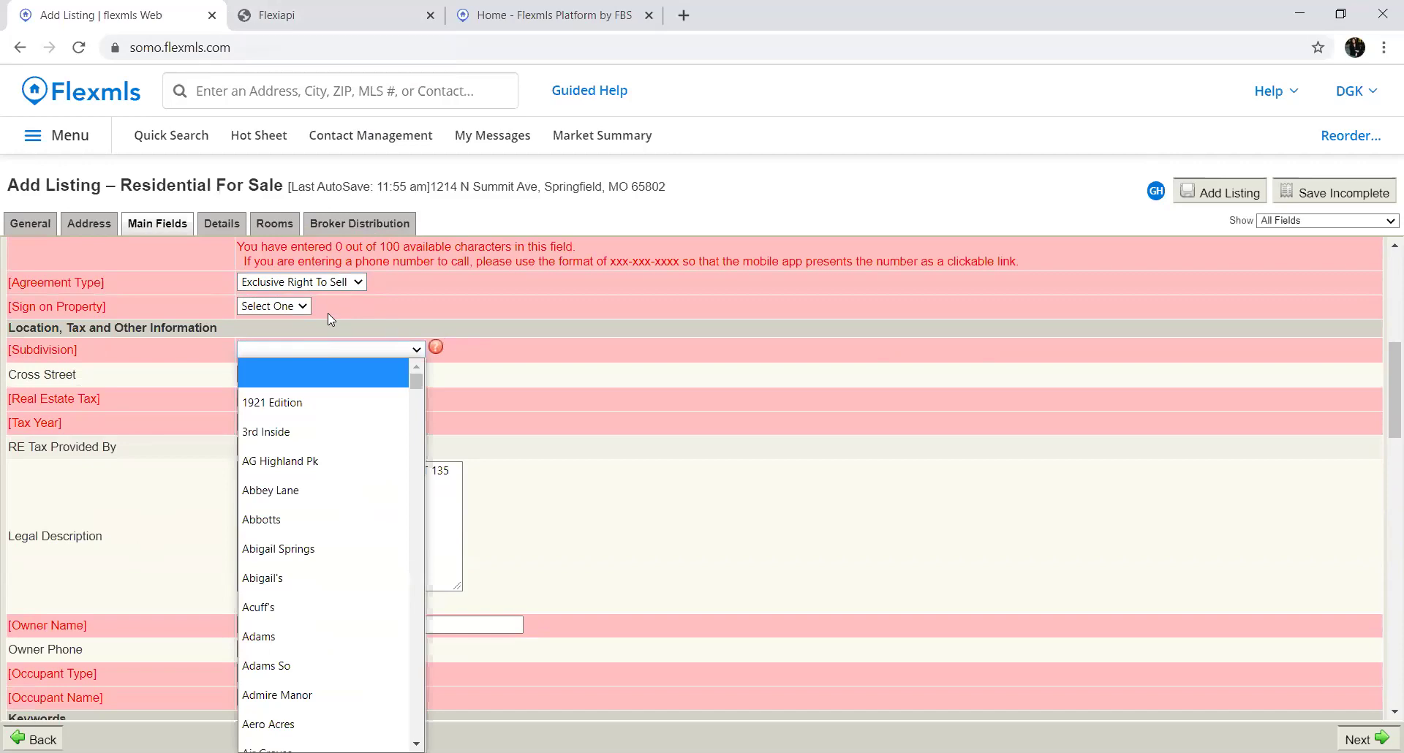
scroll(350, 530, "down", 8)
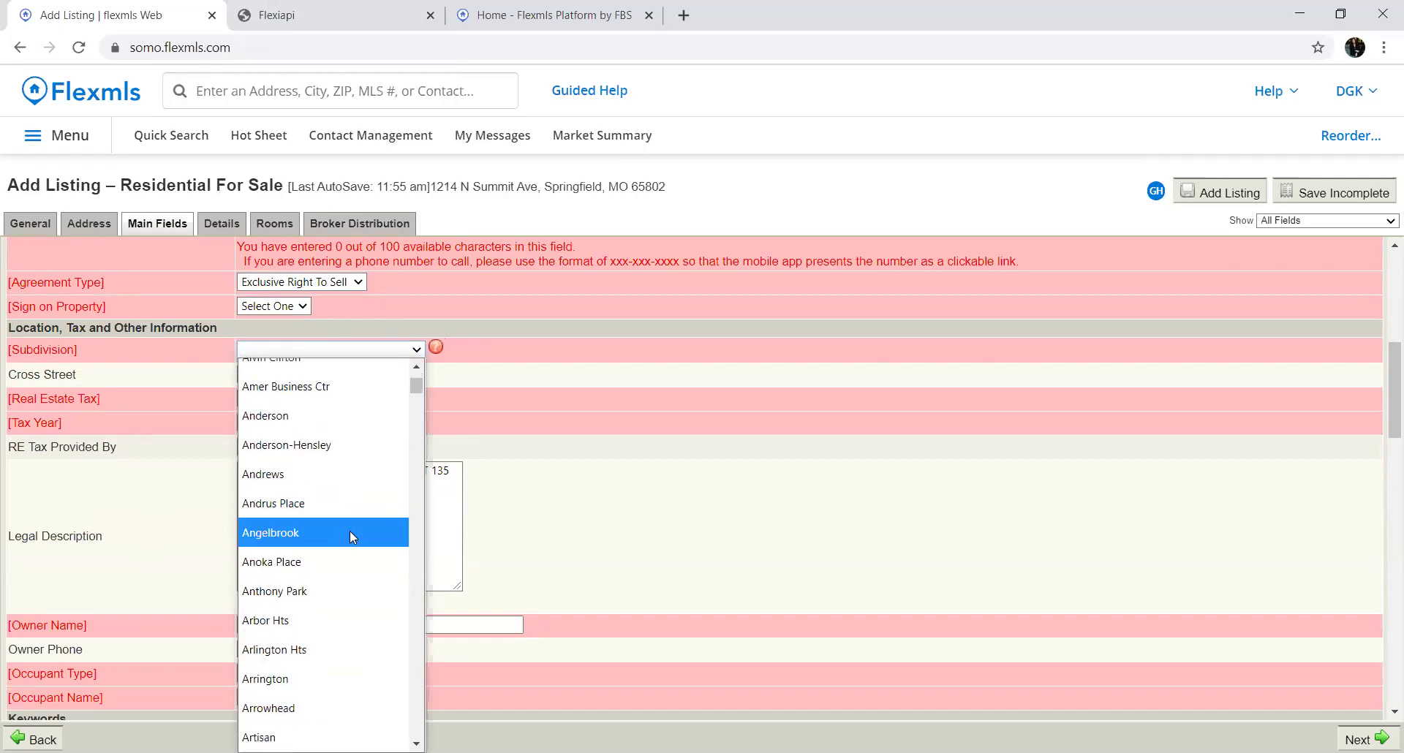
left_click(350, 532)
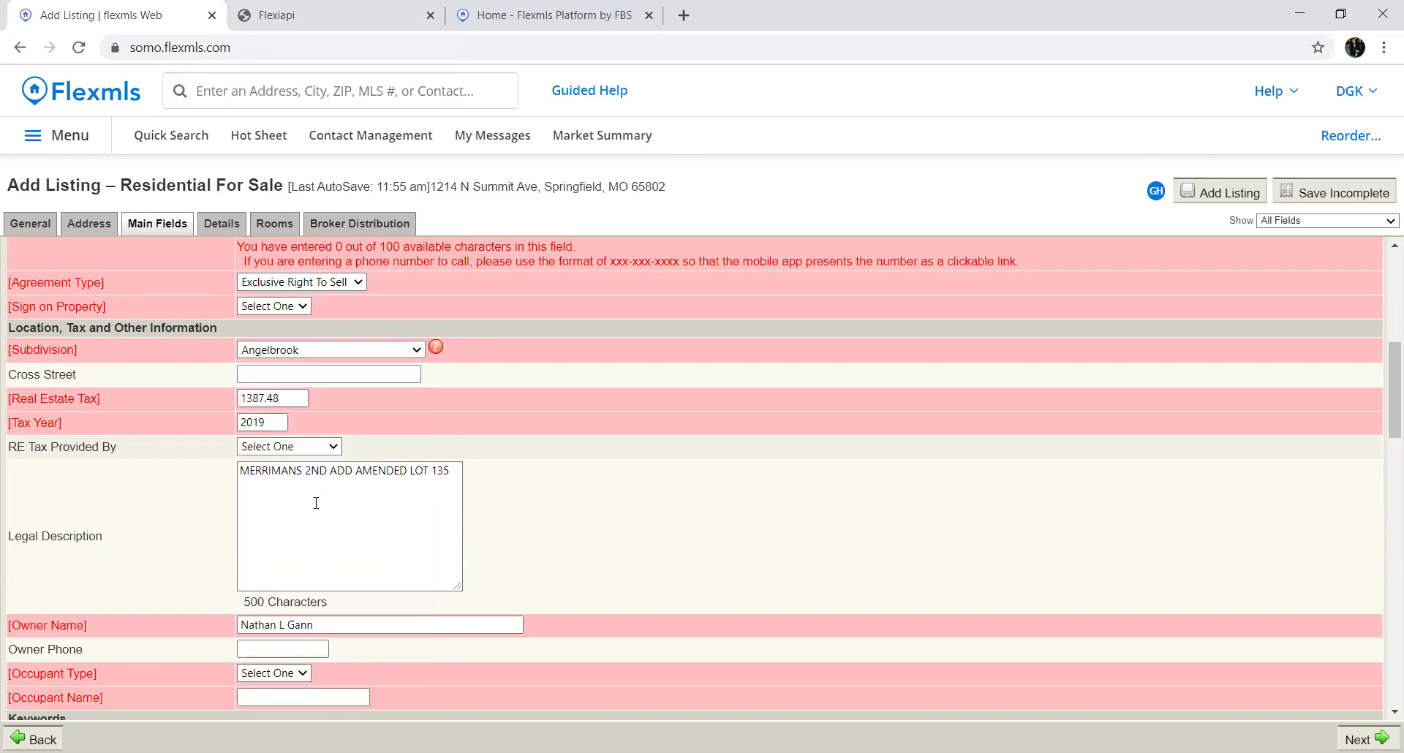
Record the real estate tax as provided by Assessor Records
left_click(291, 373)
left_click(285, 446)
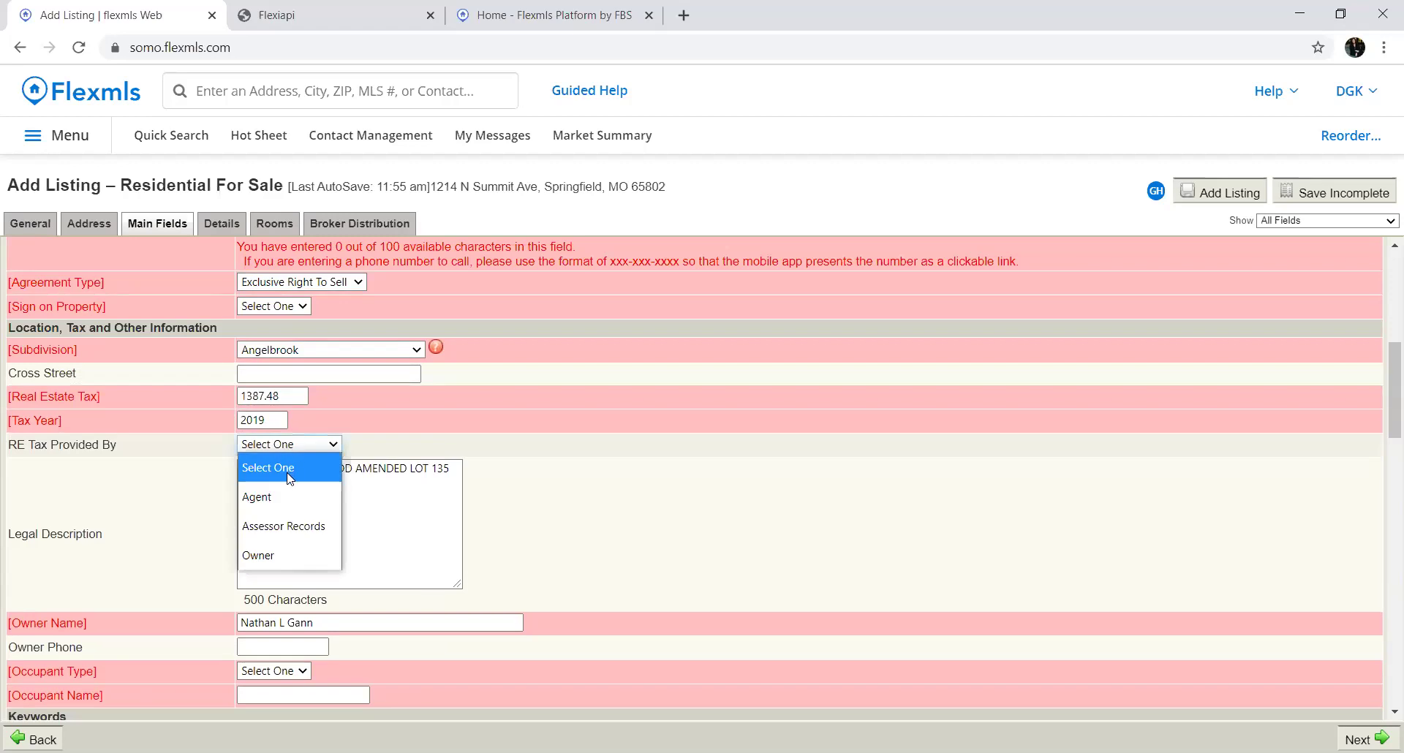
left_click(282, 524)
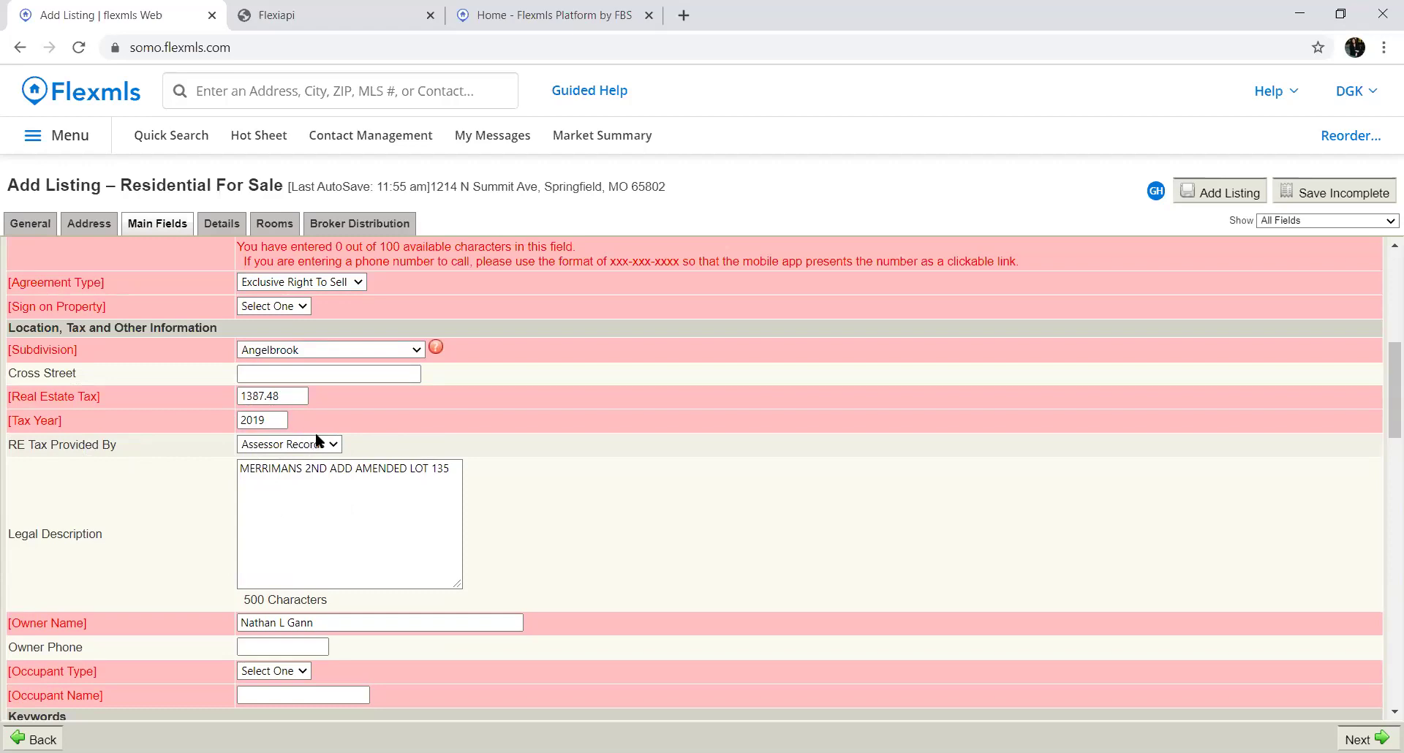
scroll(319, 430, "down", 1)
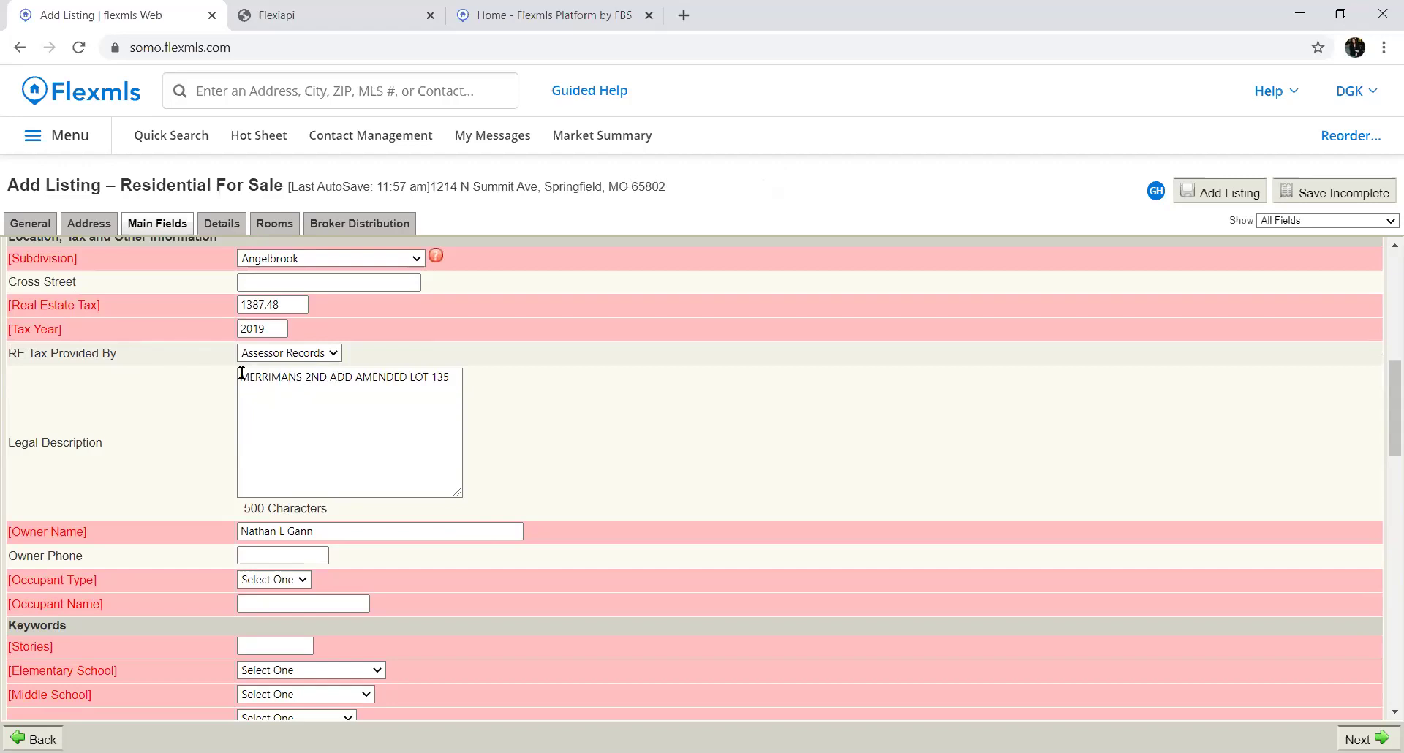
left_click_drag(240, 375, 450, 379)
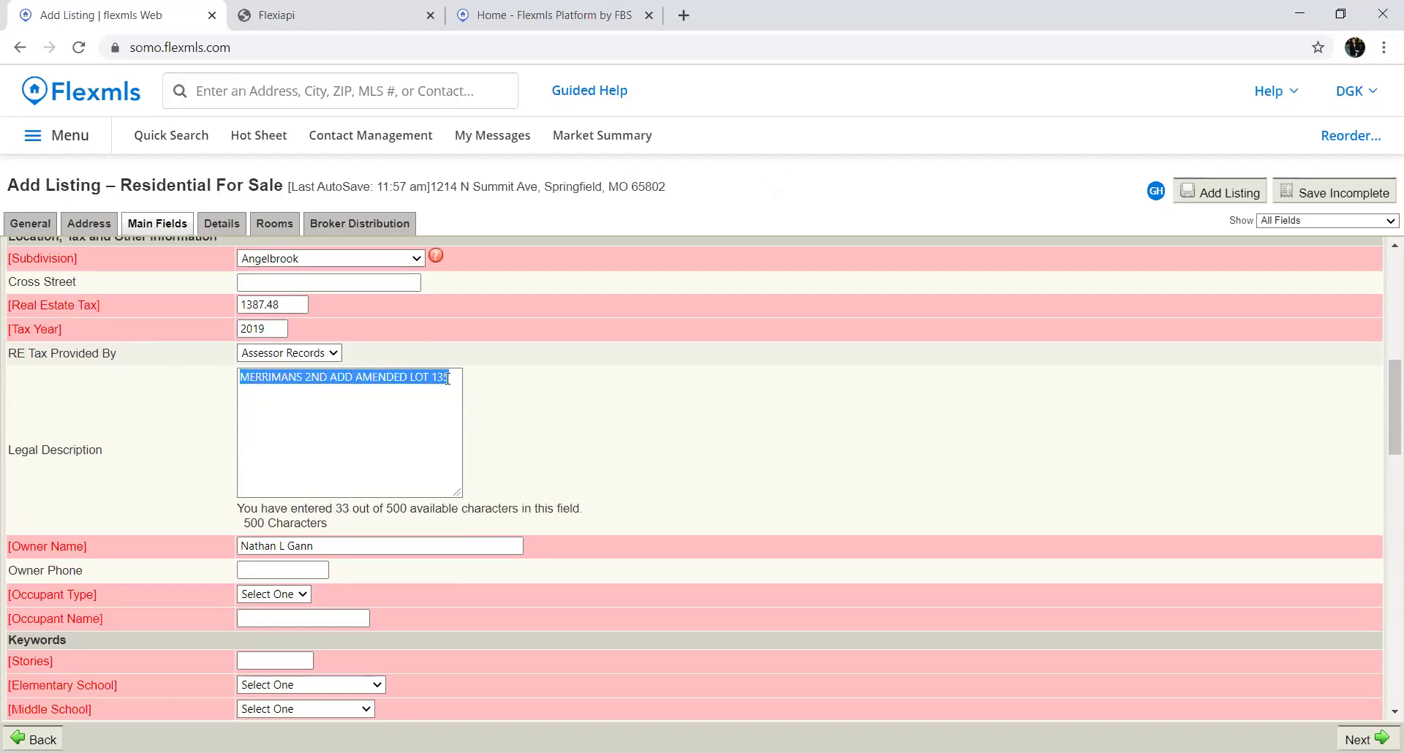
double_click(419, 431)
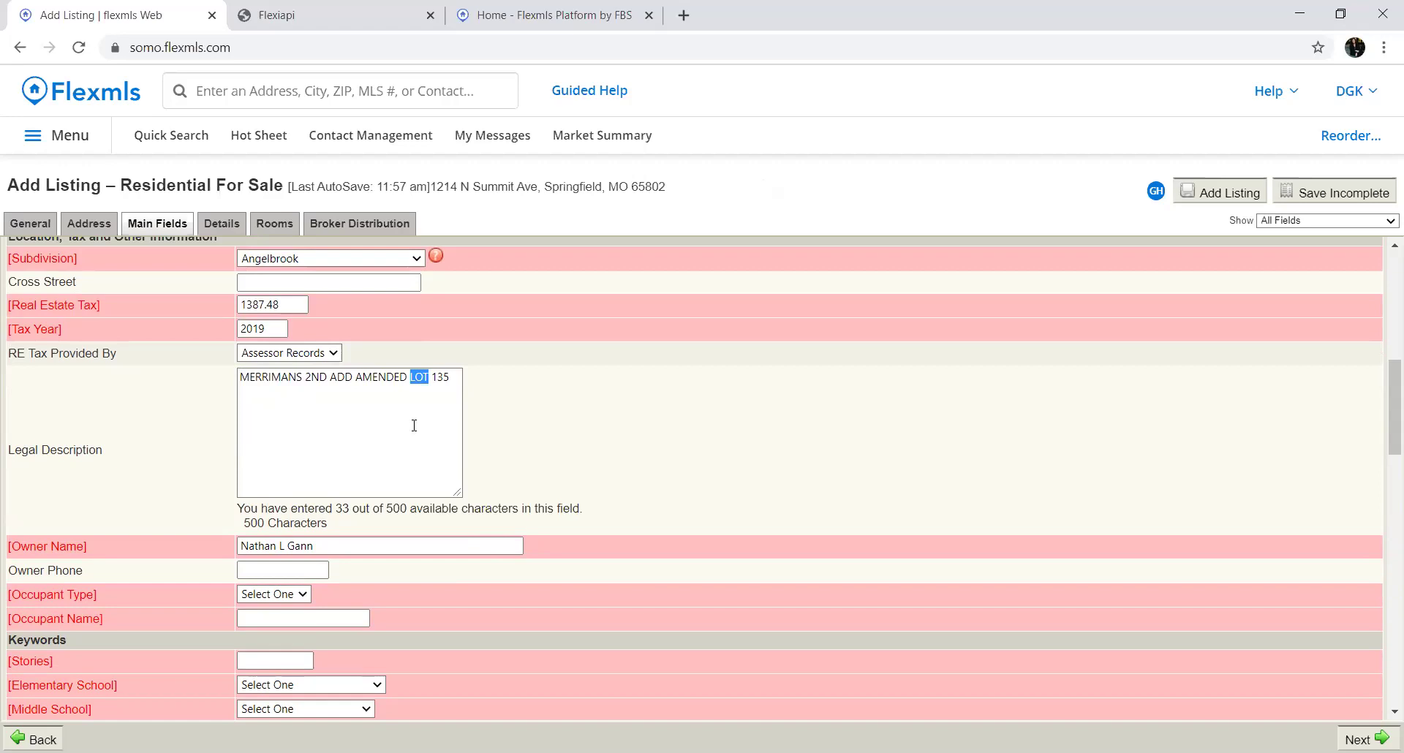
scroll(512, 409, "down", 2)
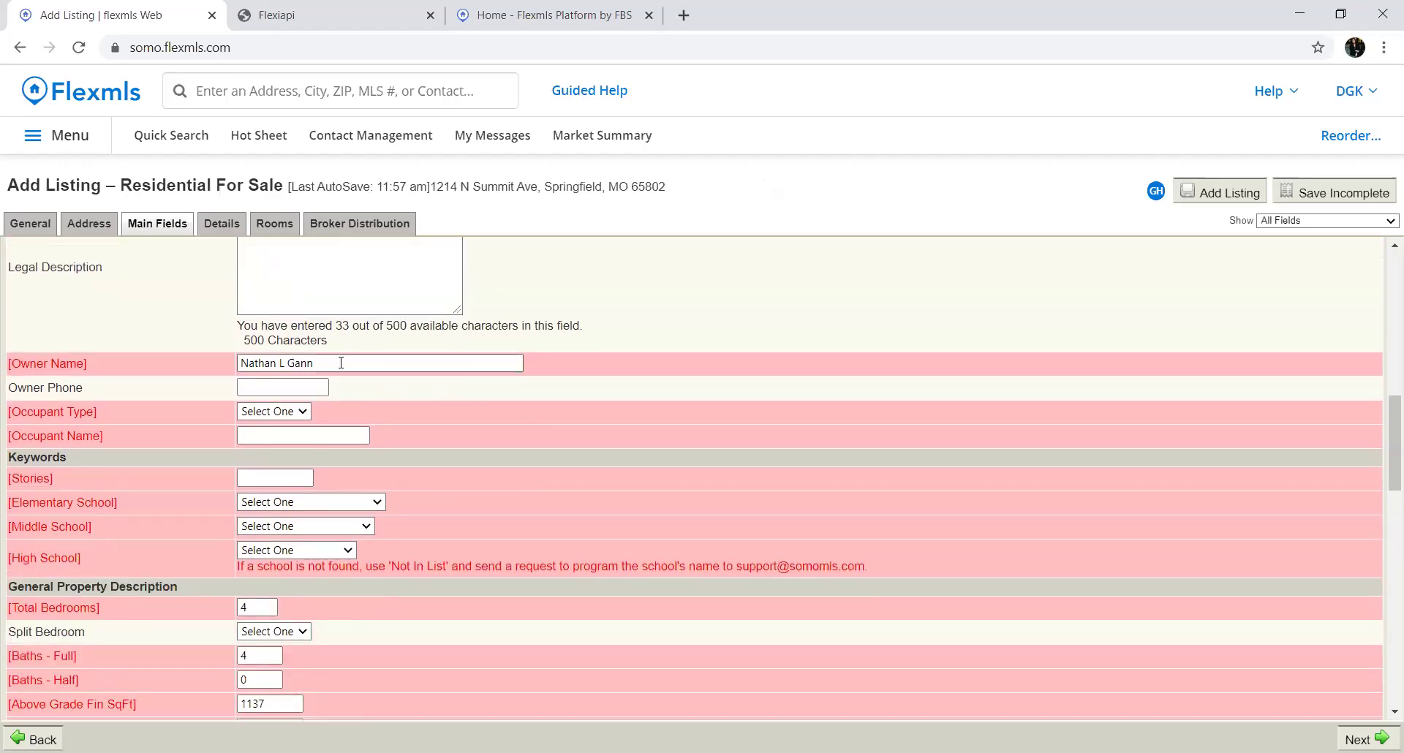
left_click(308, 389)
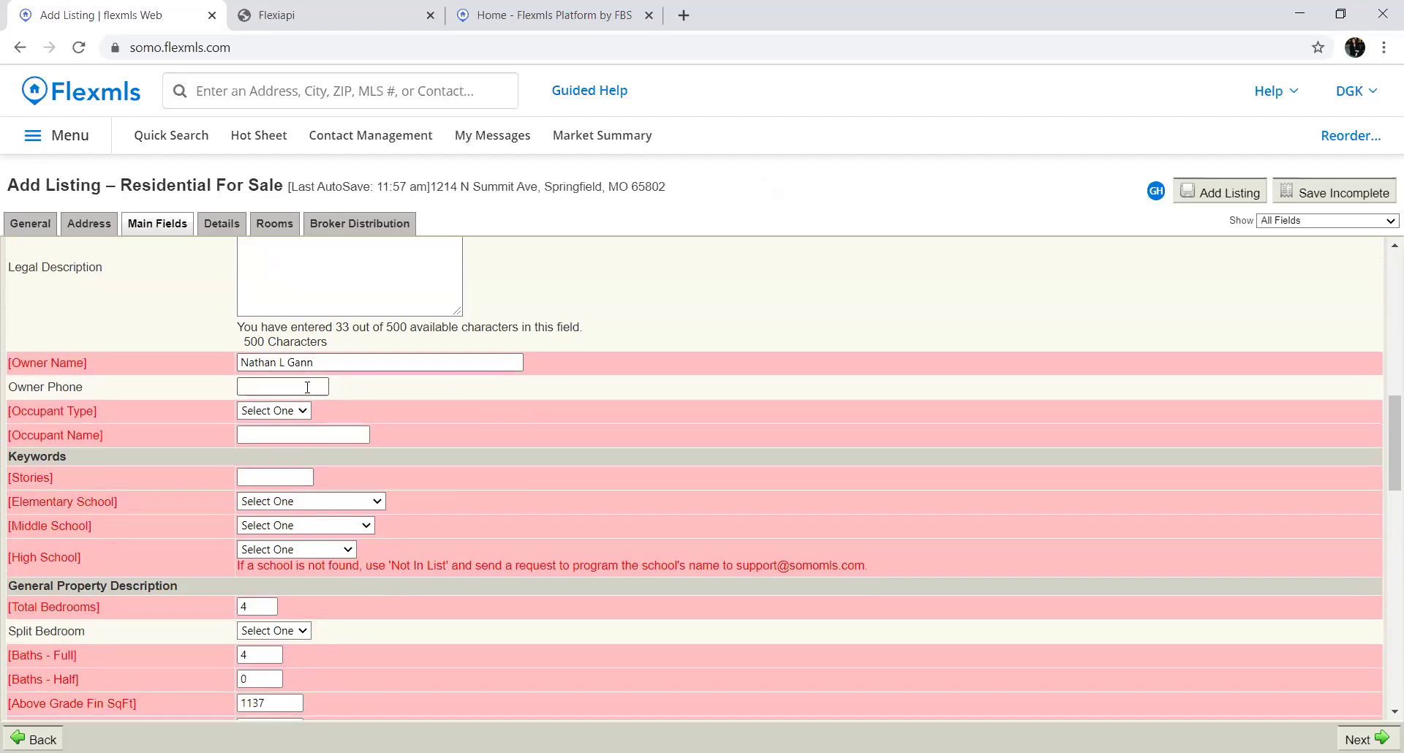
Set Occupant Type to Owner, enter the occupant's name, and set Stories to 3
left_click(297, 411)
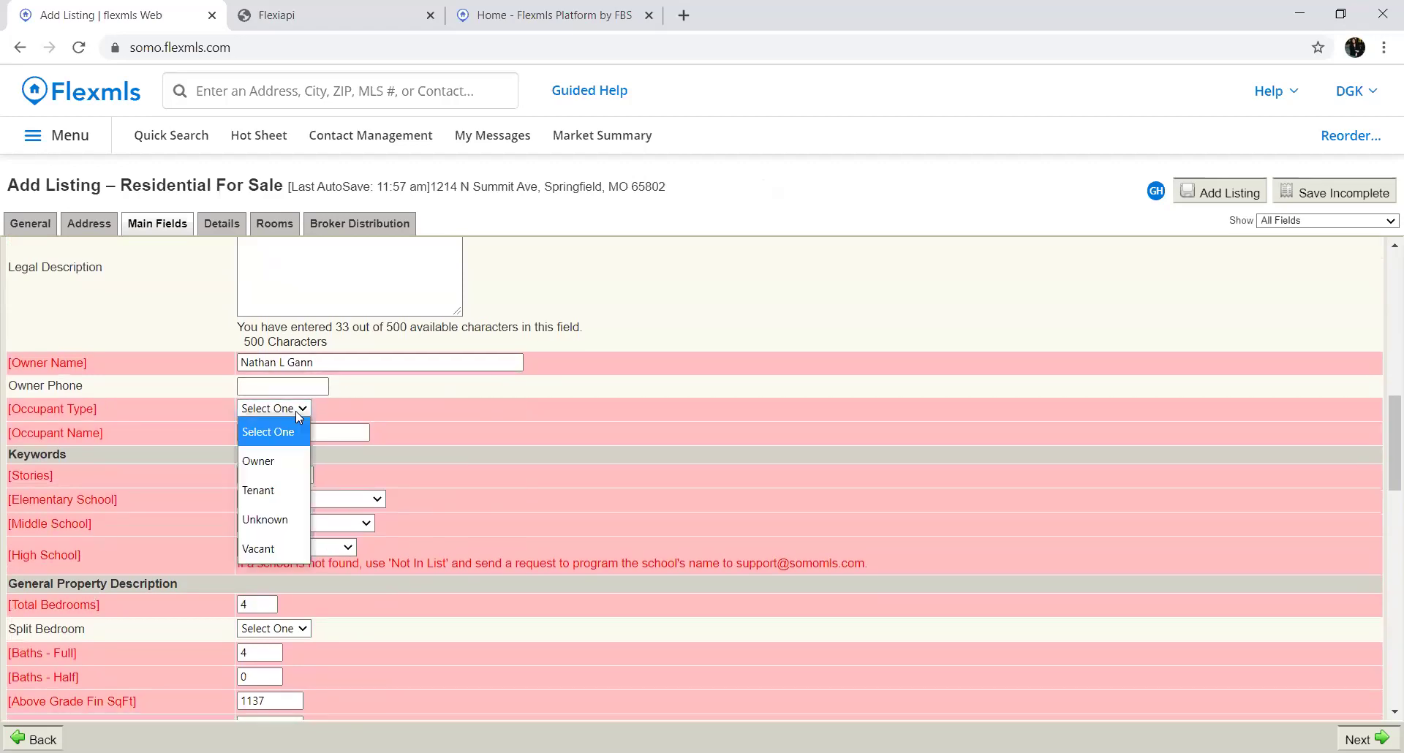
left_click(277, 461)
type("Nath")
left_click(300, 476)
type("3")
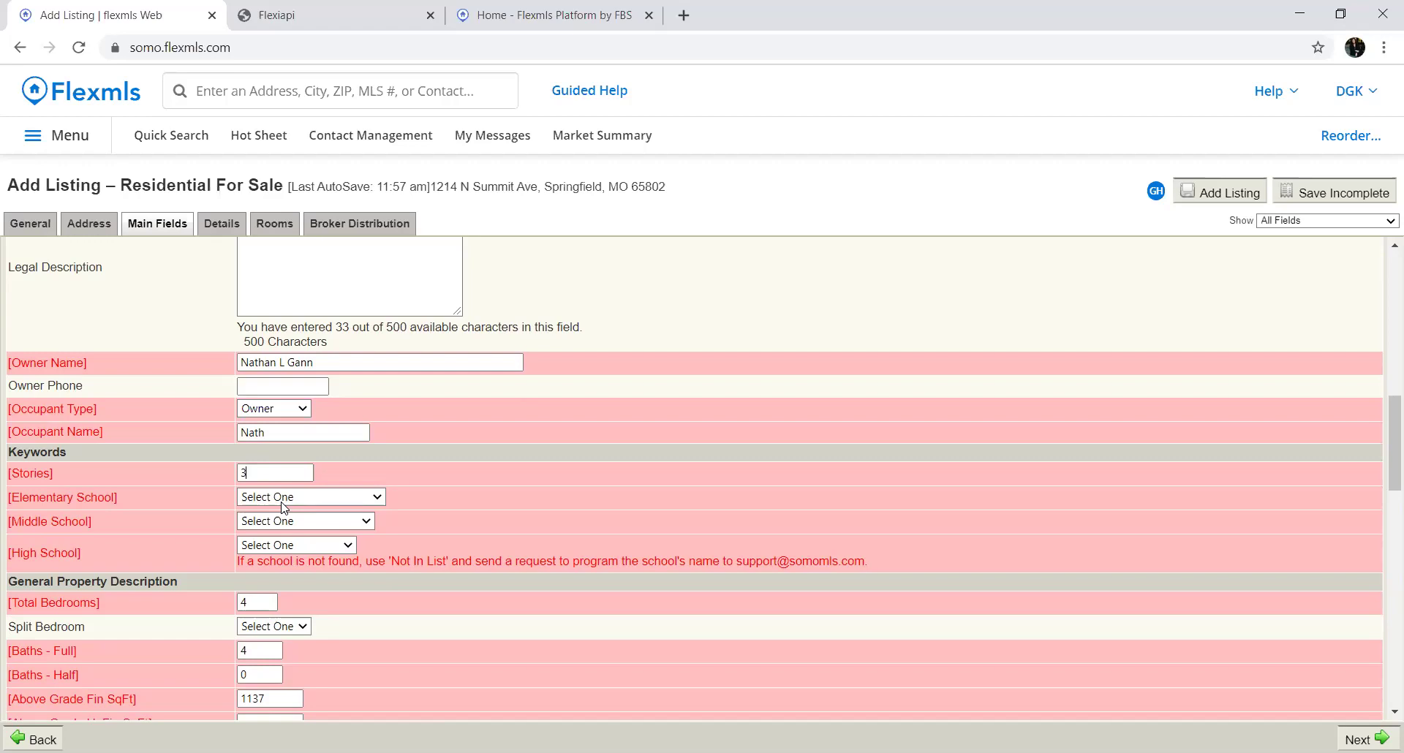
Enter below-grade finished square footage 1000 and below-grade unfinished 900
scroll(282, 503, "down", 3)
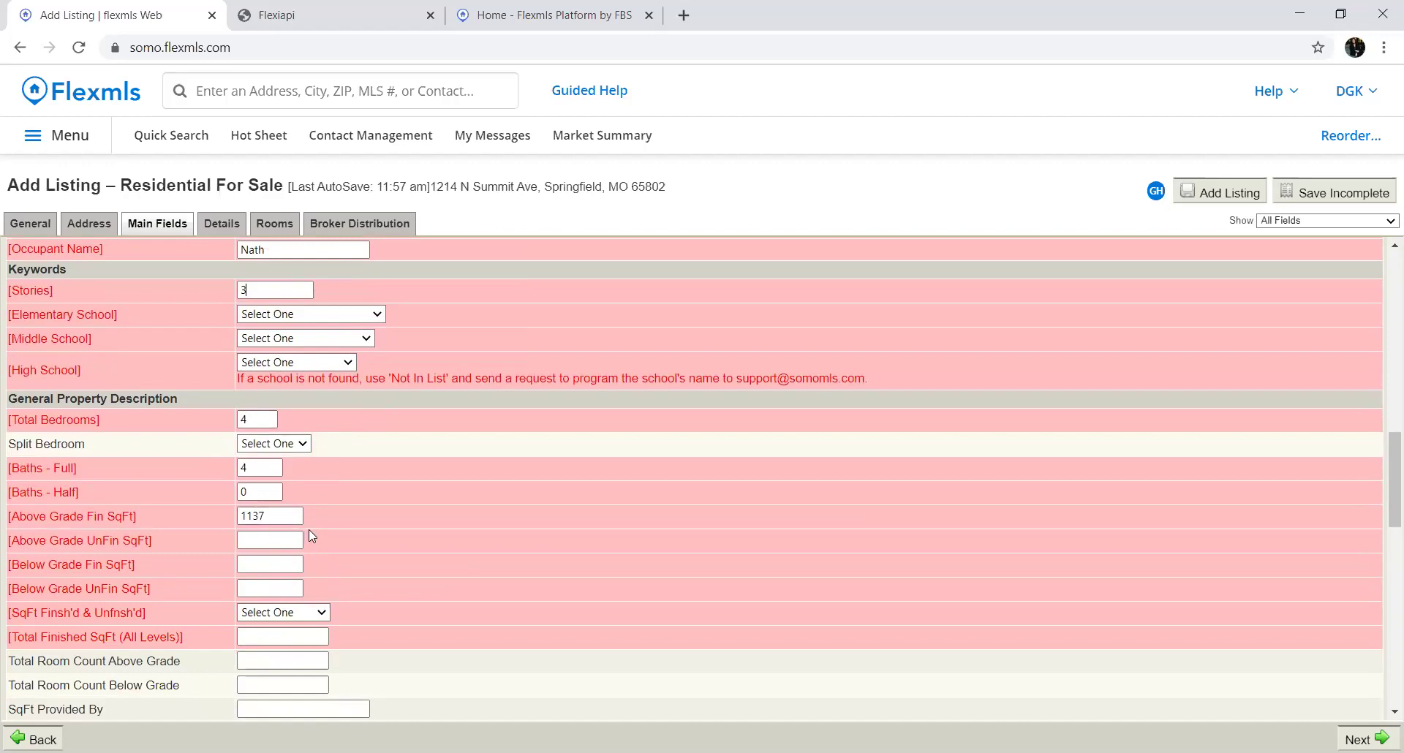
scroll(308, 530, "down", 3)
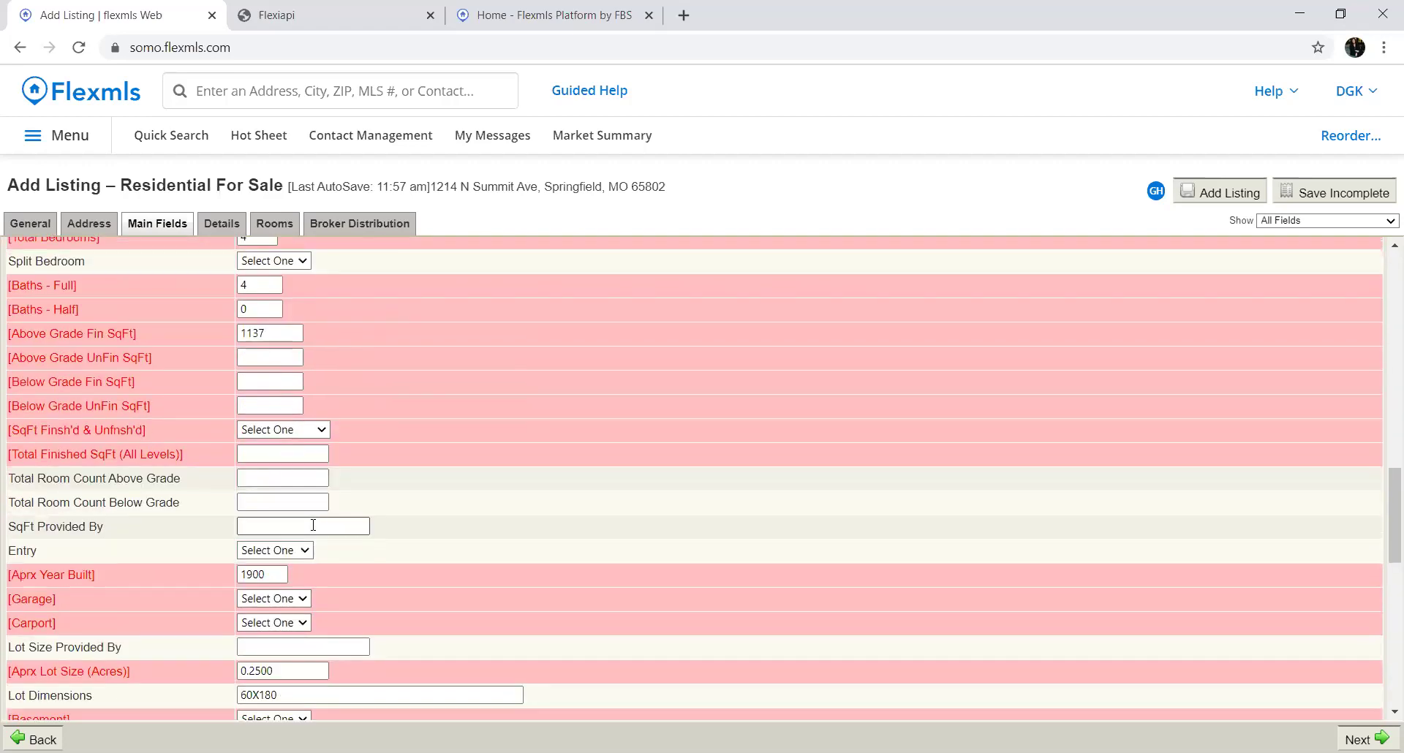
left_click_drag(275, 334, 207, 330)
left_click(260, 333)
left_click(271, 379)
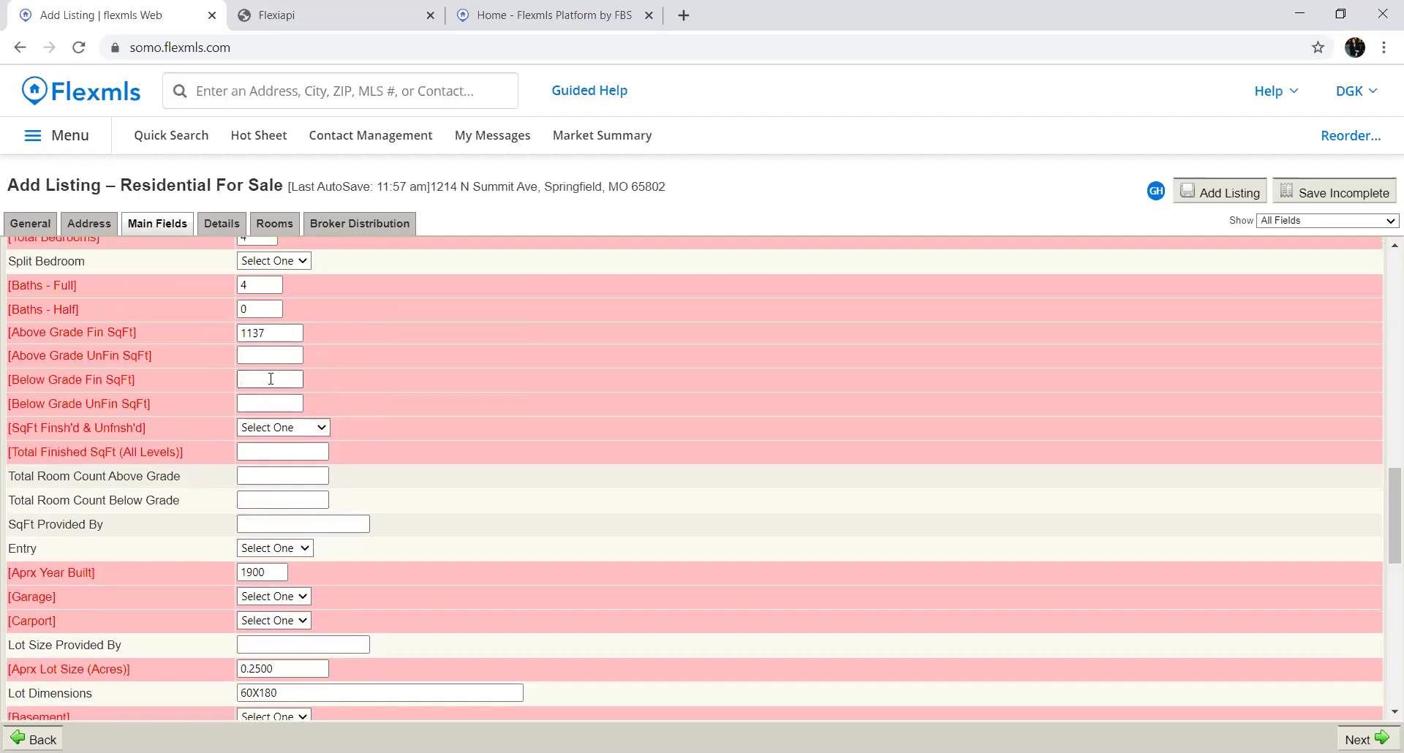
type("1000")
key("Tab")
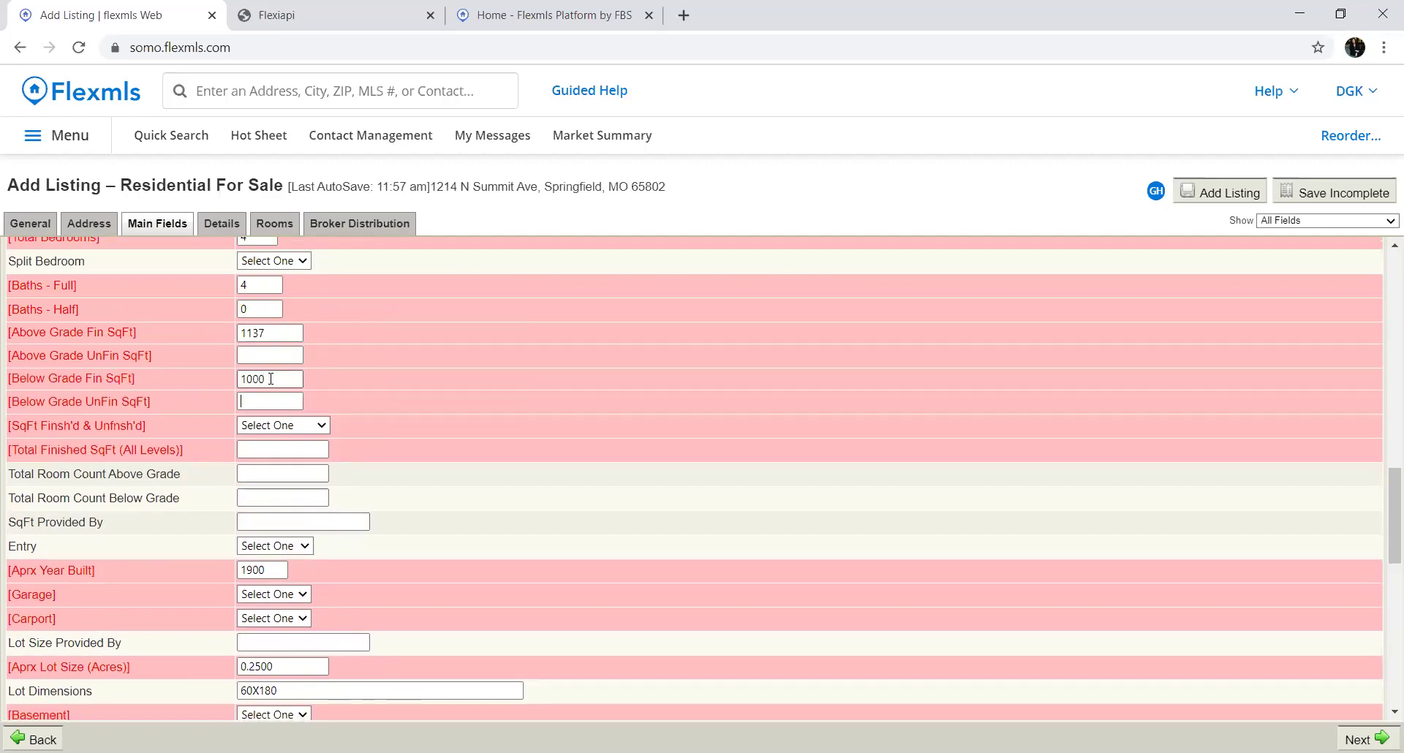
type("900")
Enter 'assessor' in SqFt Provided By, correcting the mistyped 'assessptr'
left_click(242, 523)
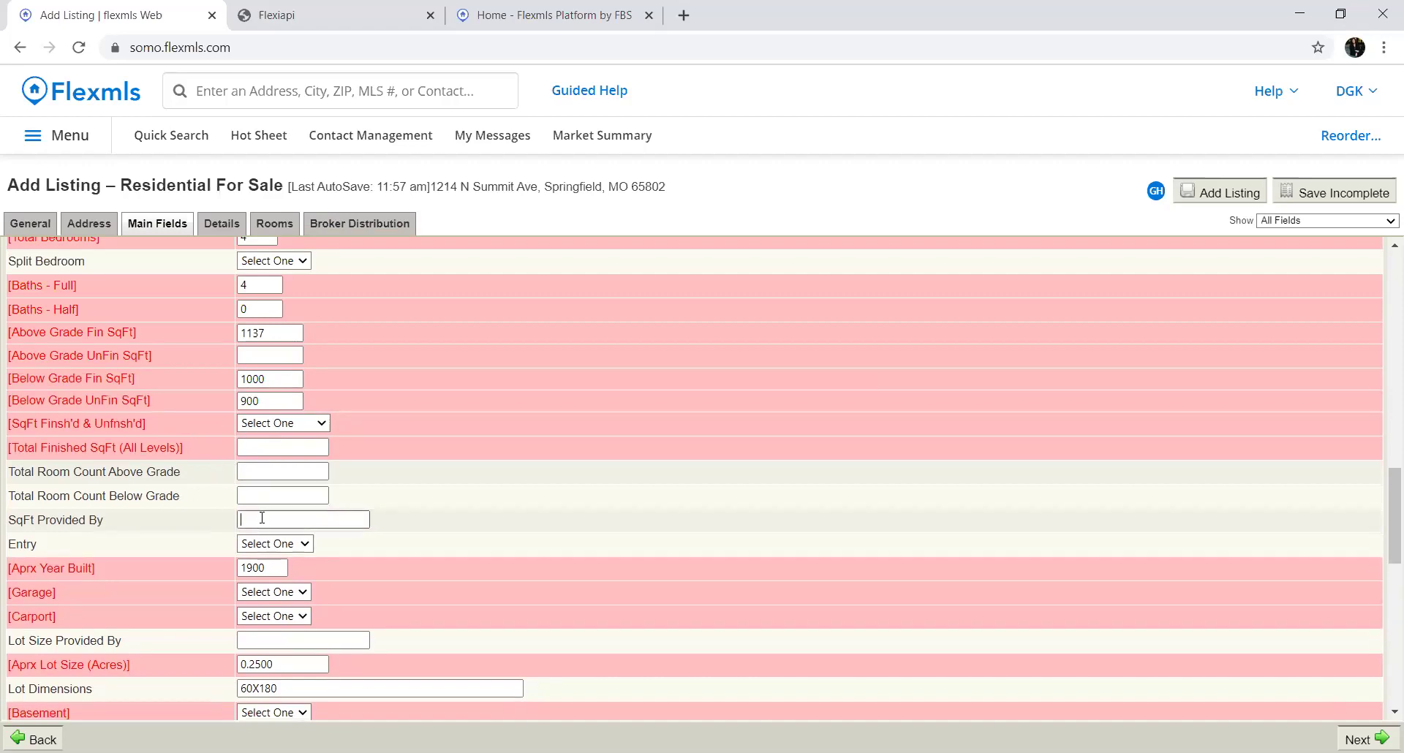
type("assessptr")
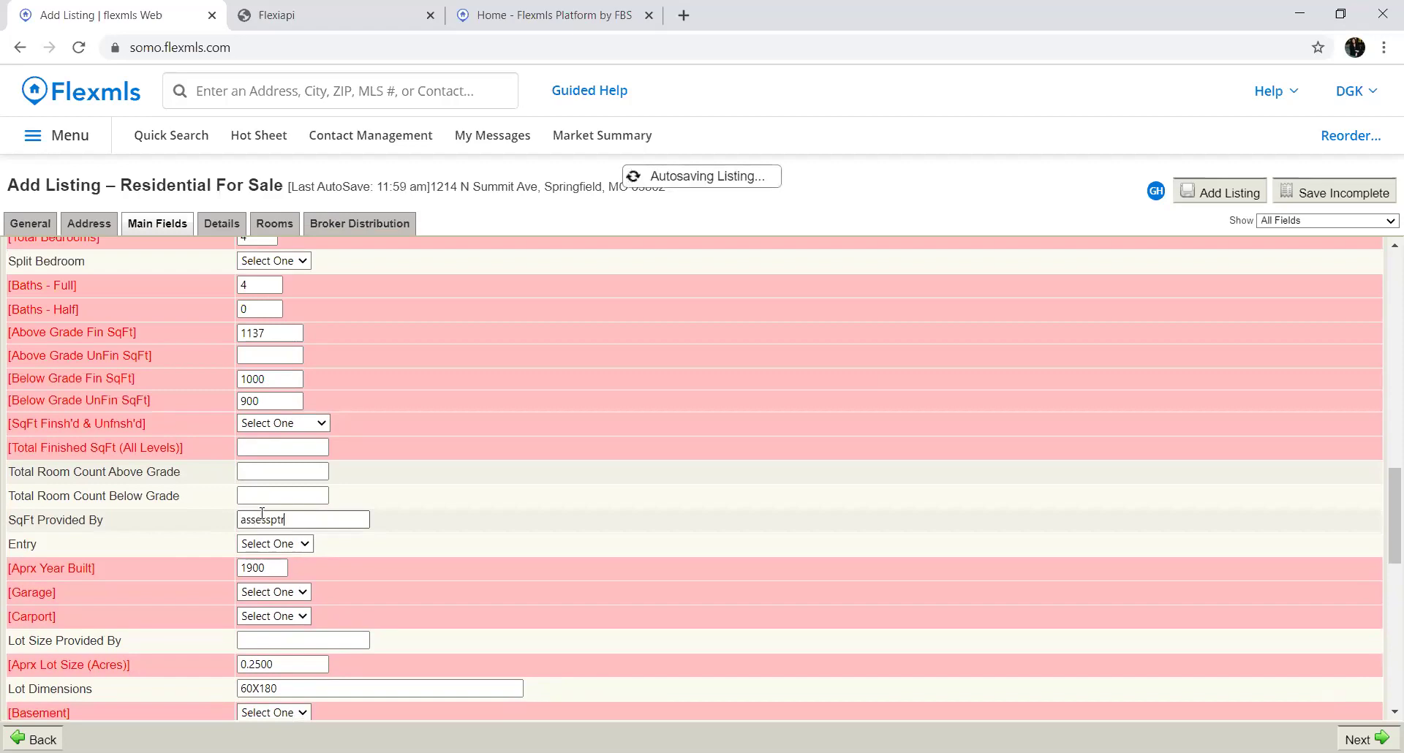
key("BackSpace")
key("BackSpace")
key("BackSpace")
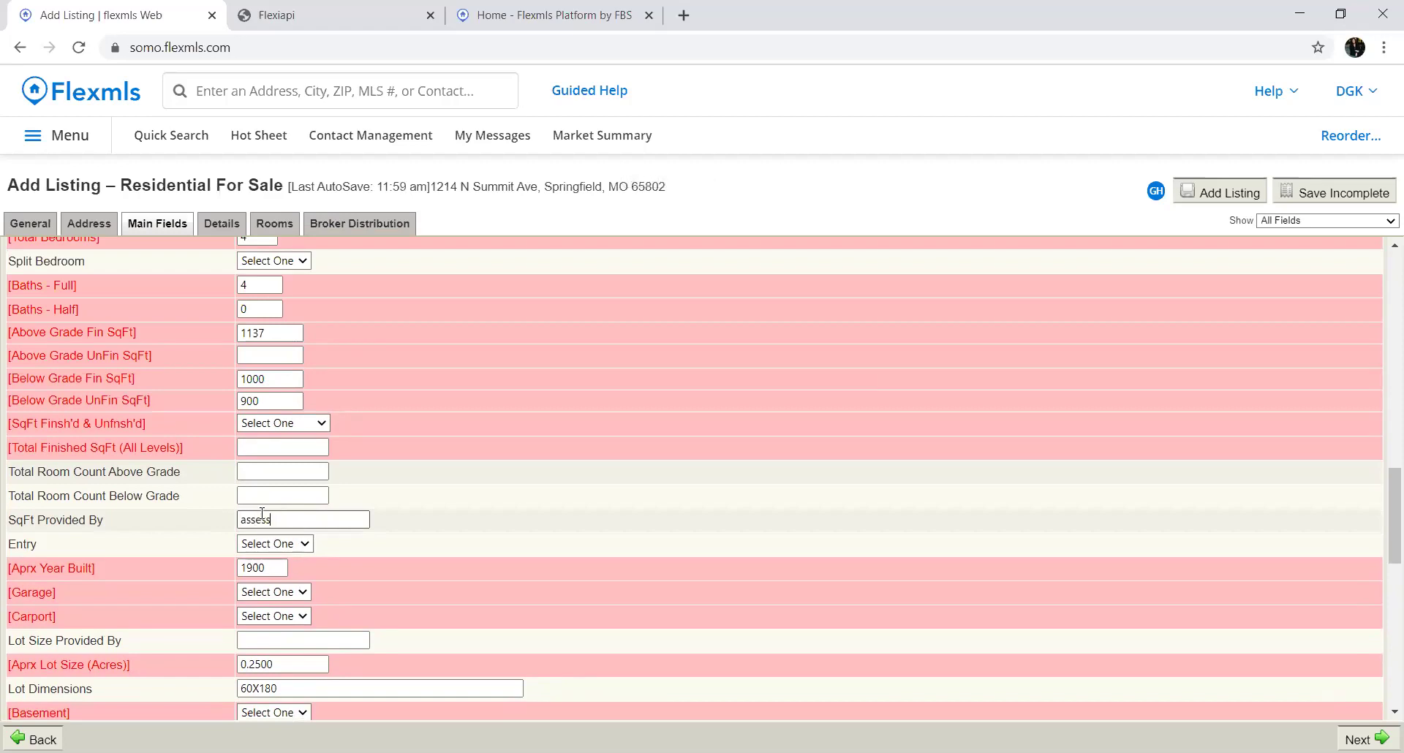
type("or")
left_click_drag(293, 515, 241, 516)
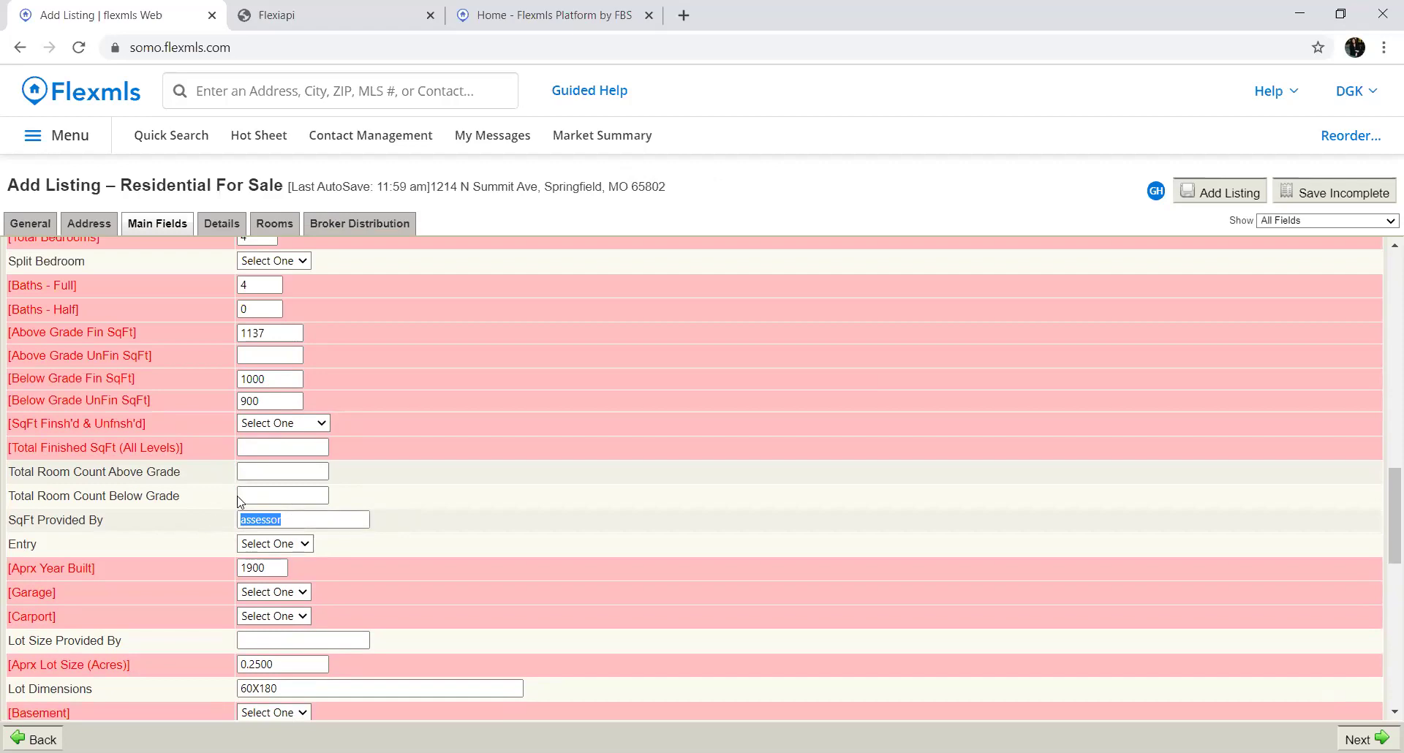
Set Garage to Yes with 2 stalls and Carport to Yes with 2 spaces
scroll(322, 492, "down", 1)
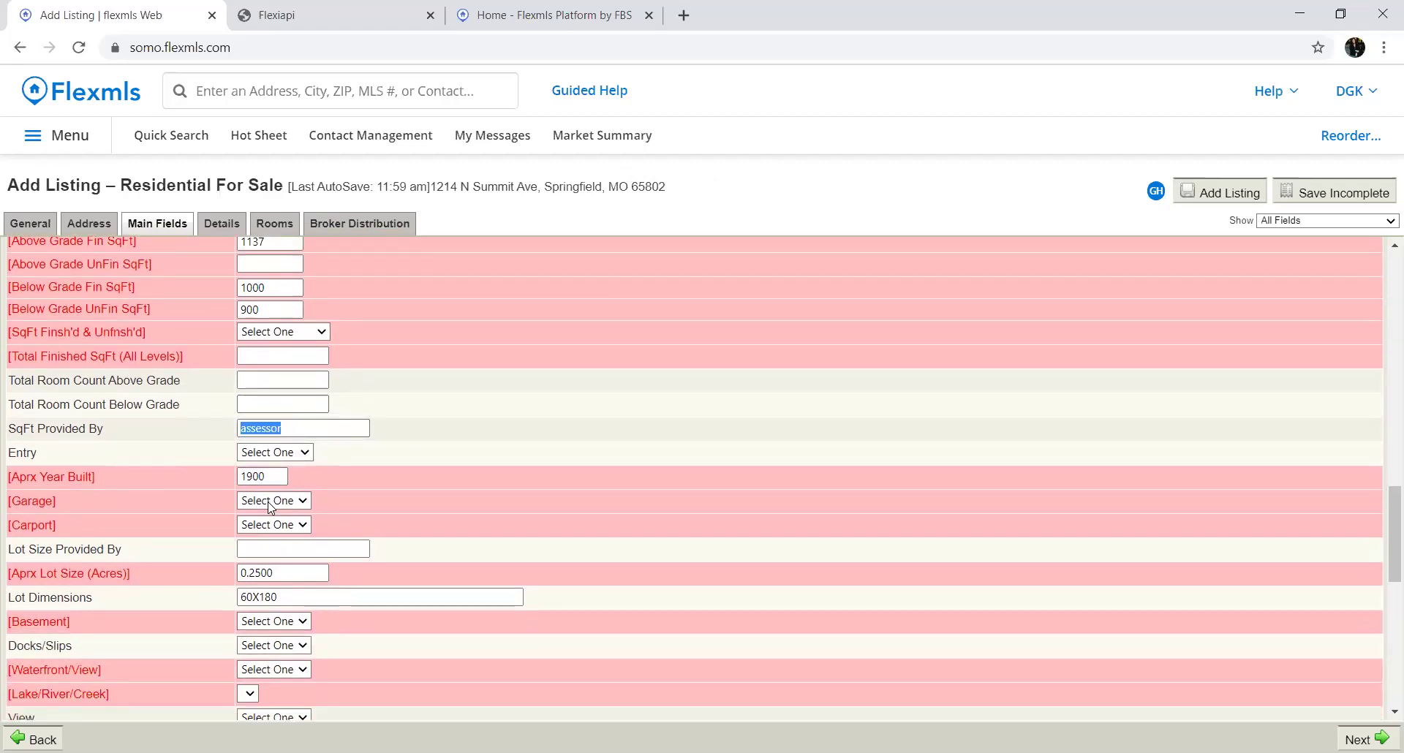
left_click(269, 500)
left_click(259, 572)
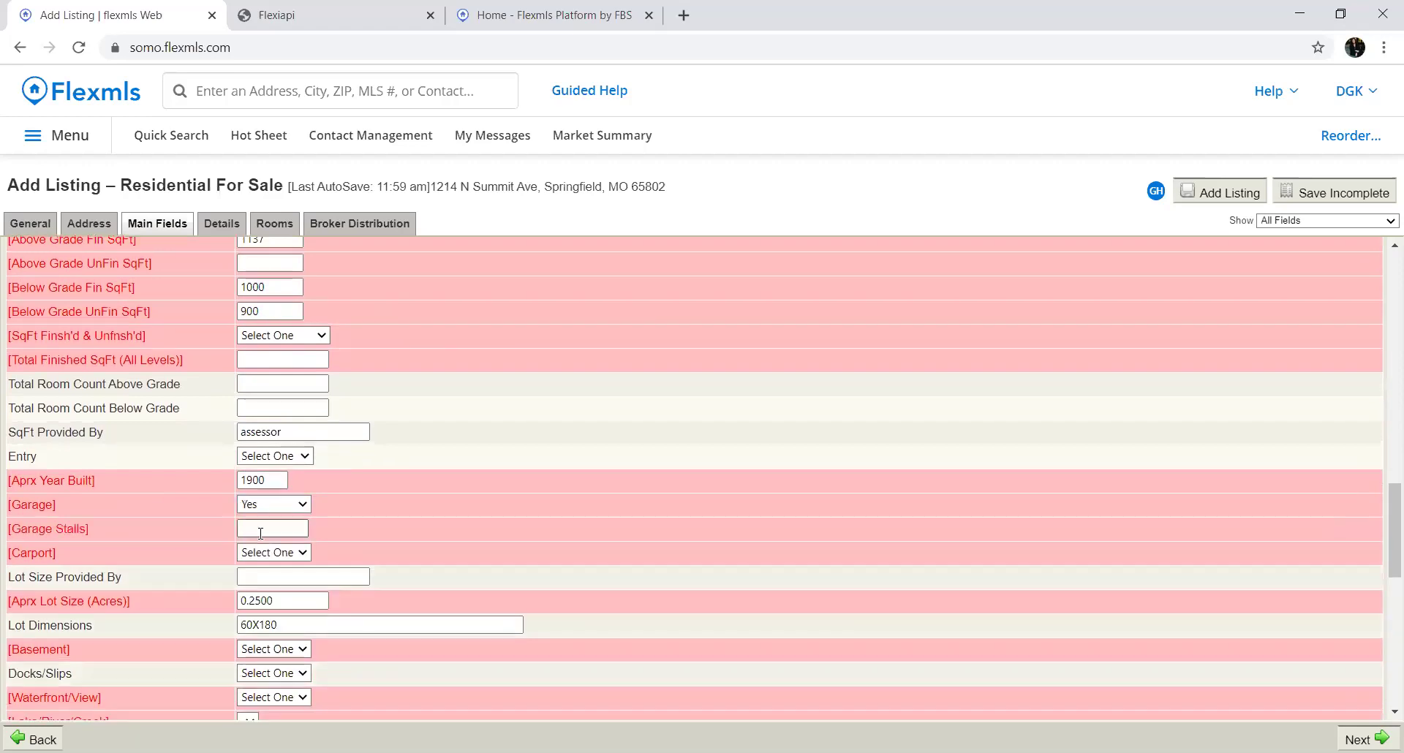
type("2")
left_click(273, 553)
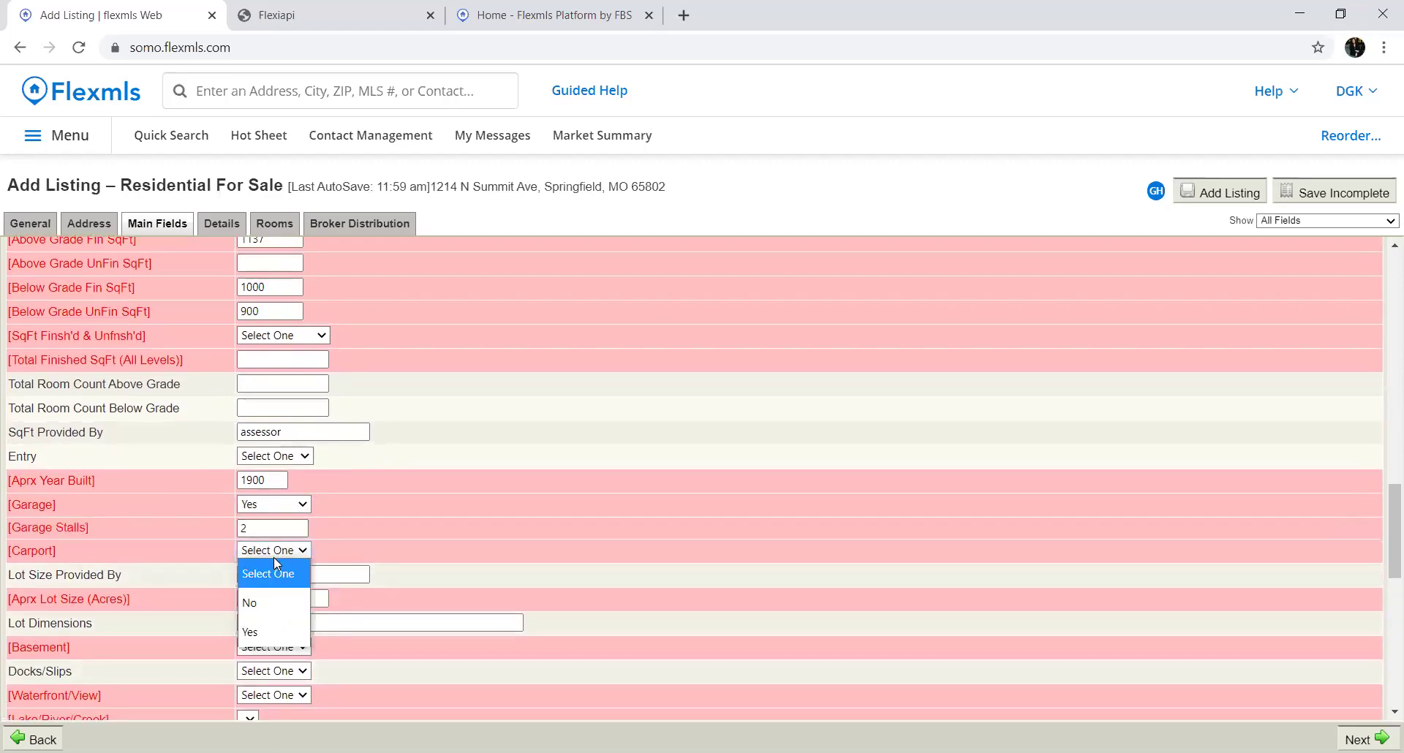
left_click(265, 628)
left_click(257, 577)
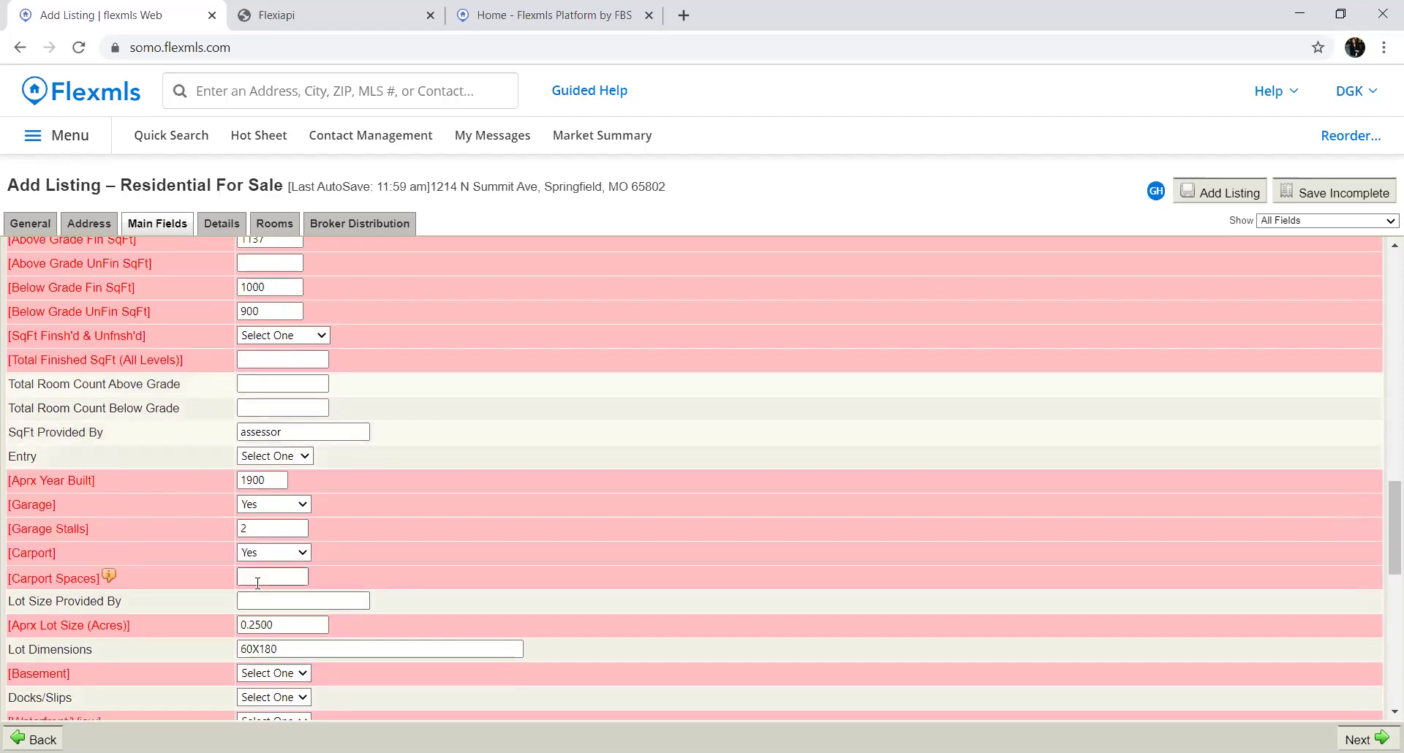
type("2")
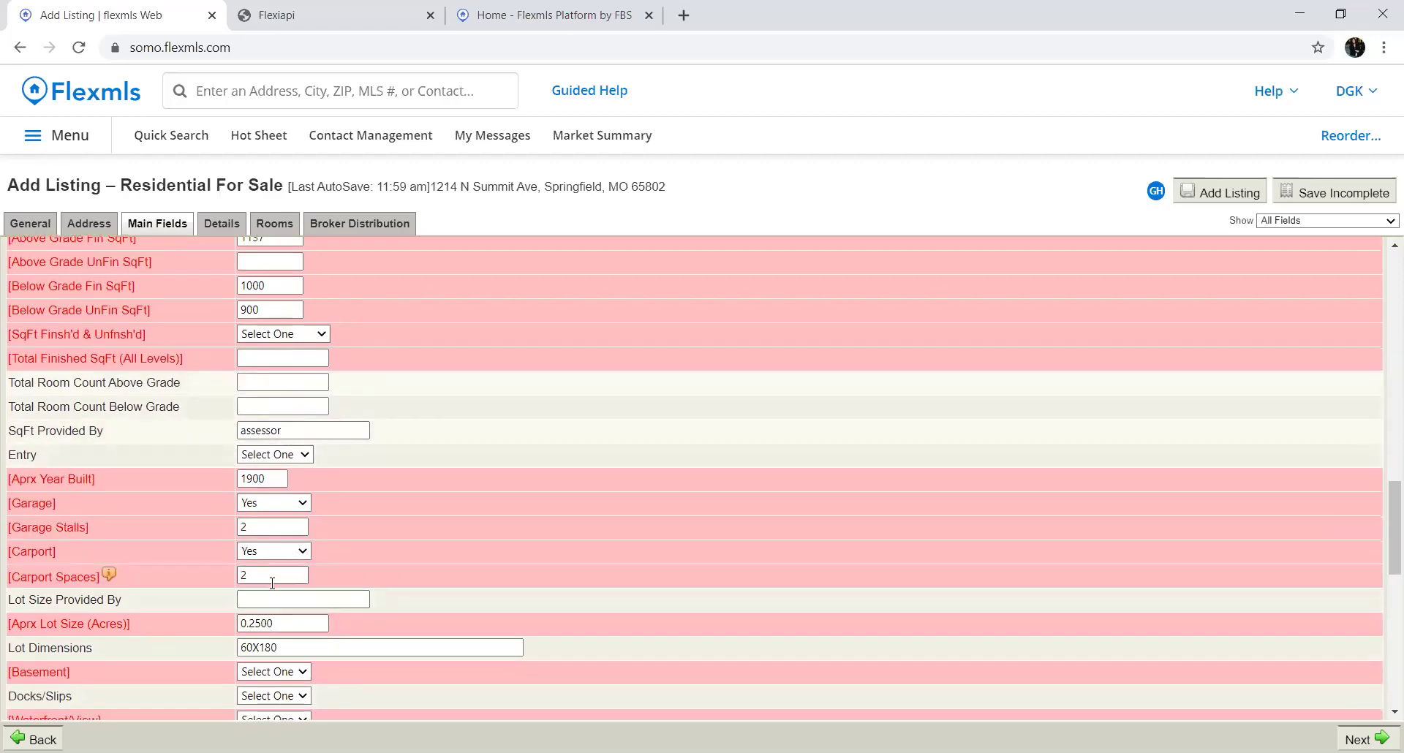
Enter 'assessor' for Lot Size Provided By, set Basement Yes and Waterfront/View None
scroll(292, 556, "down", 1)
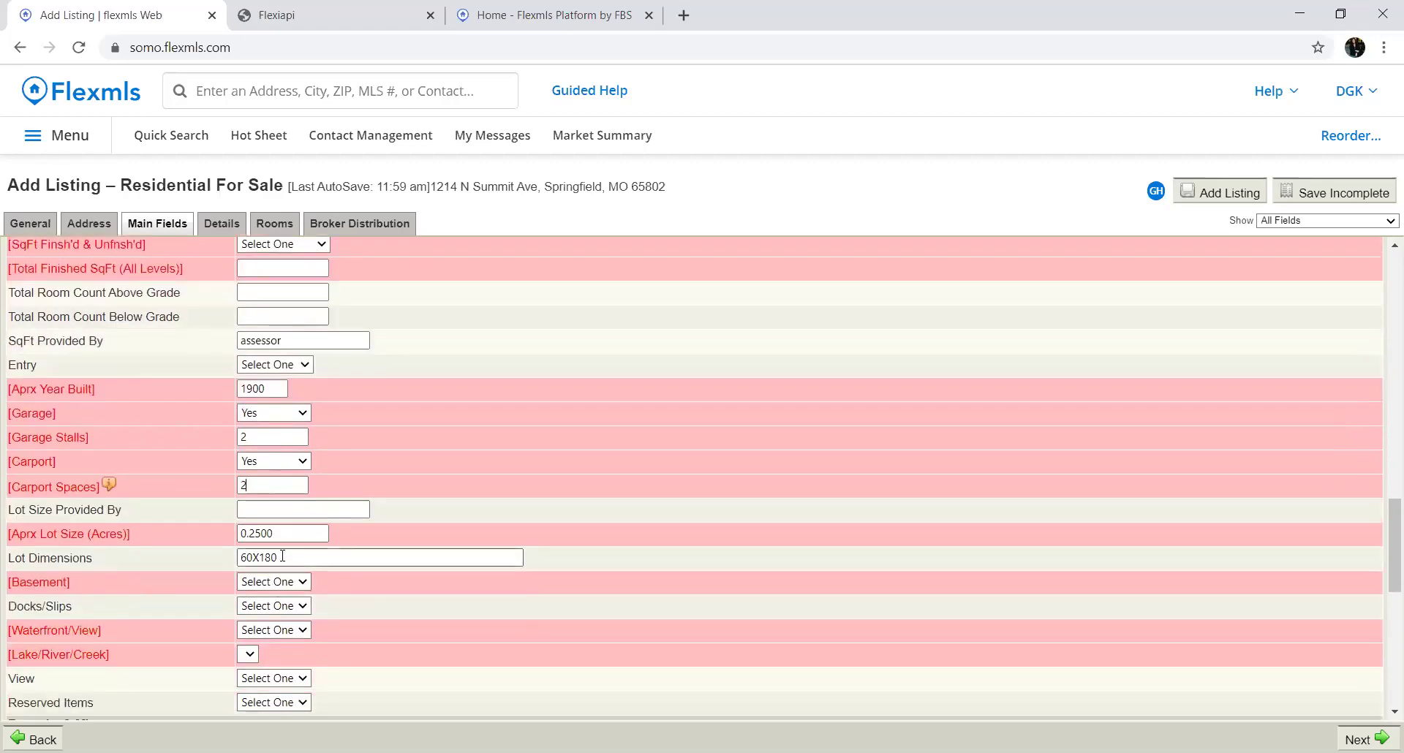
left_click(313, 513)
type("assesso")
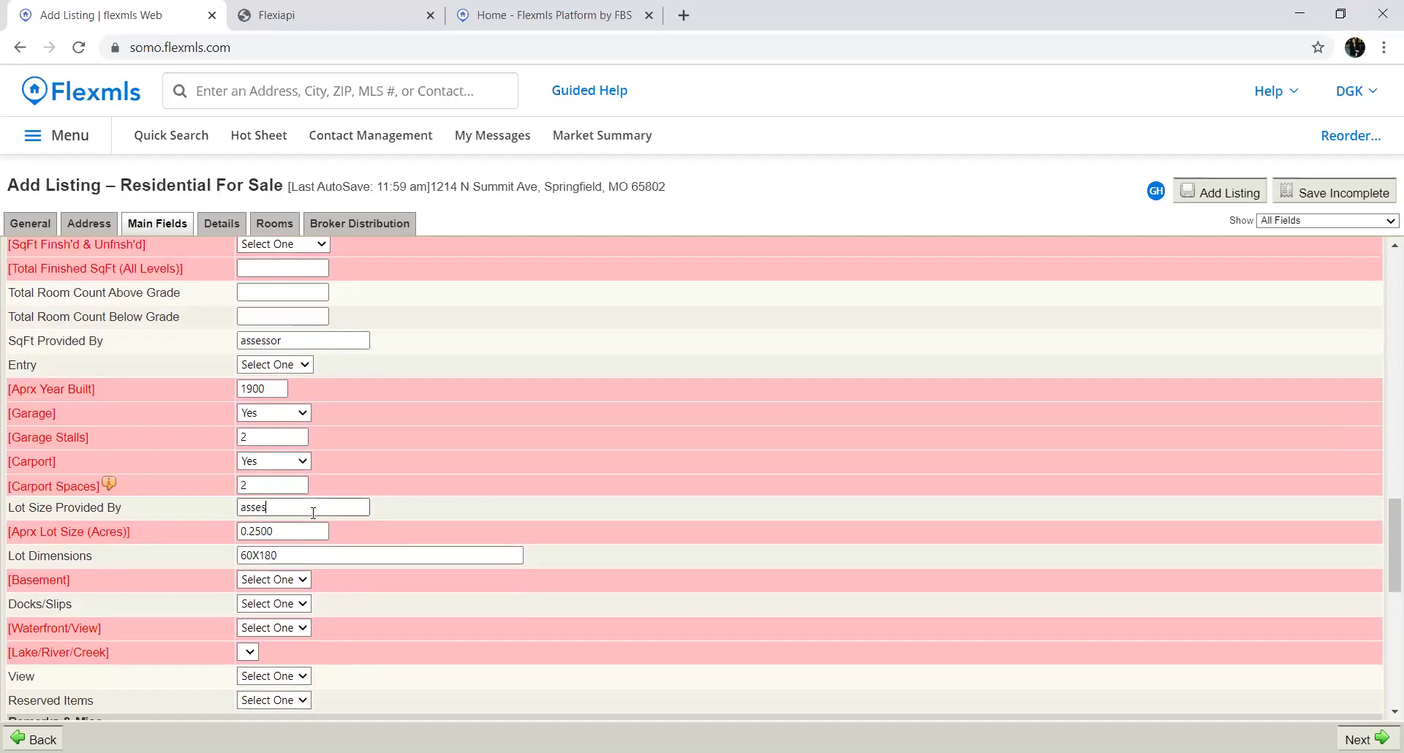
type("r")
left_click(287, 579)
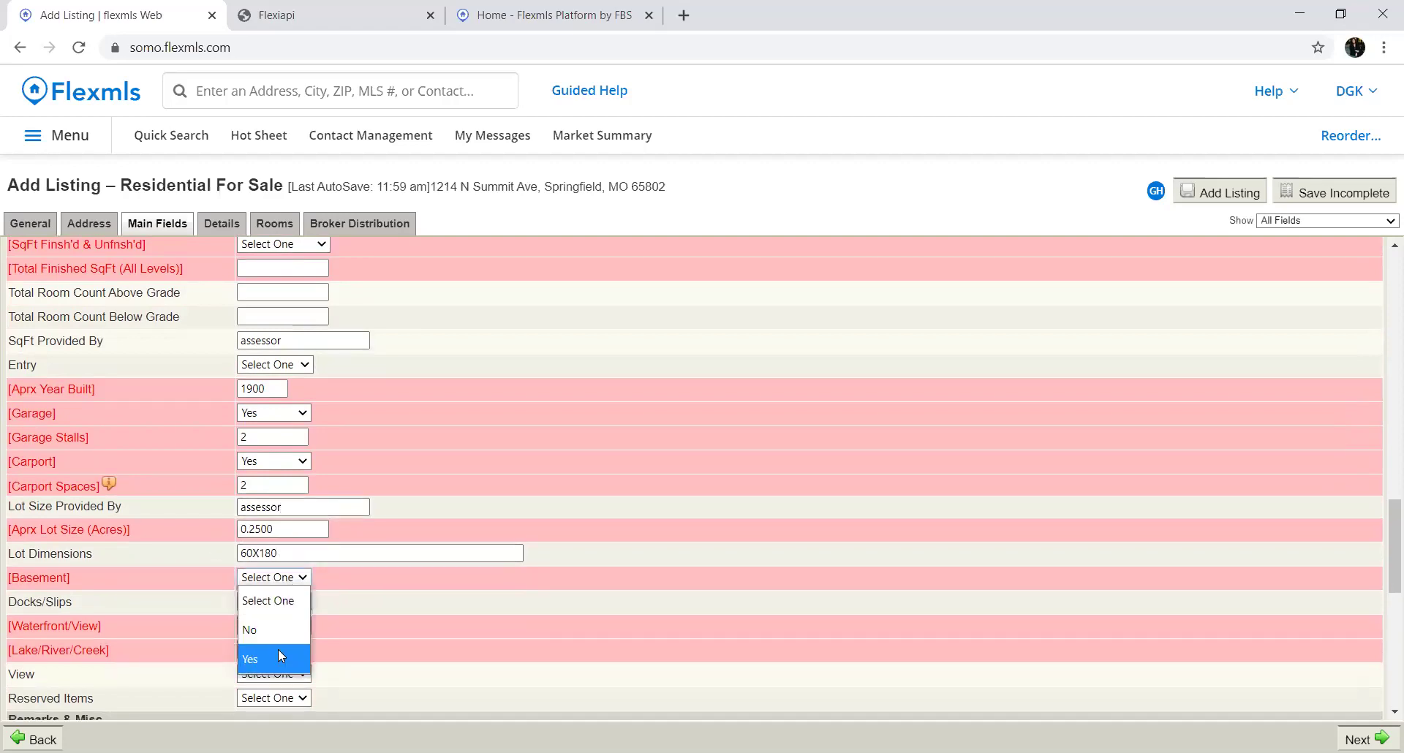
left_click(273, 658)
left_click(283, 627)
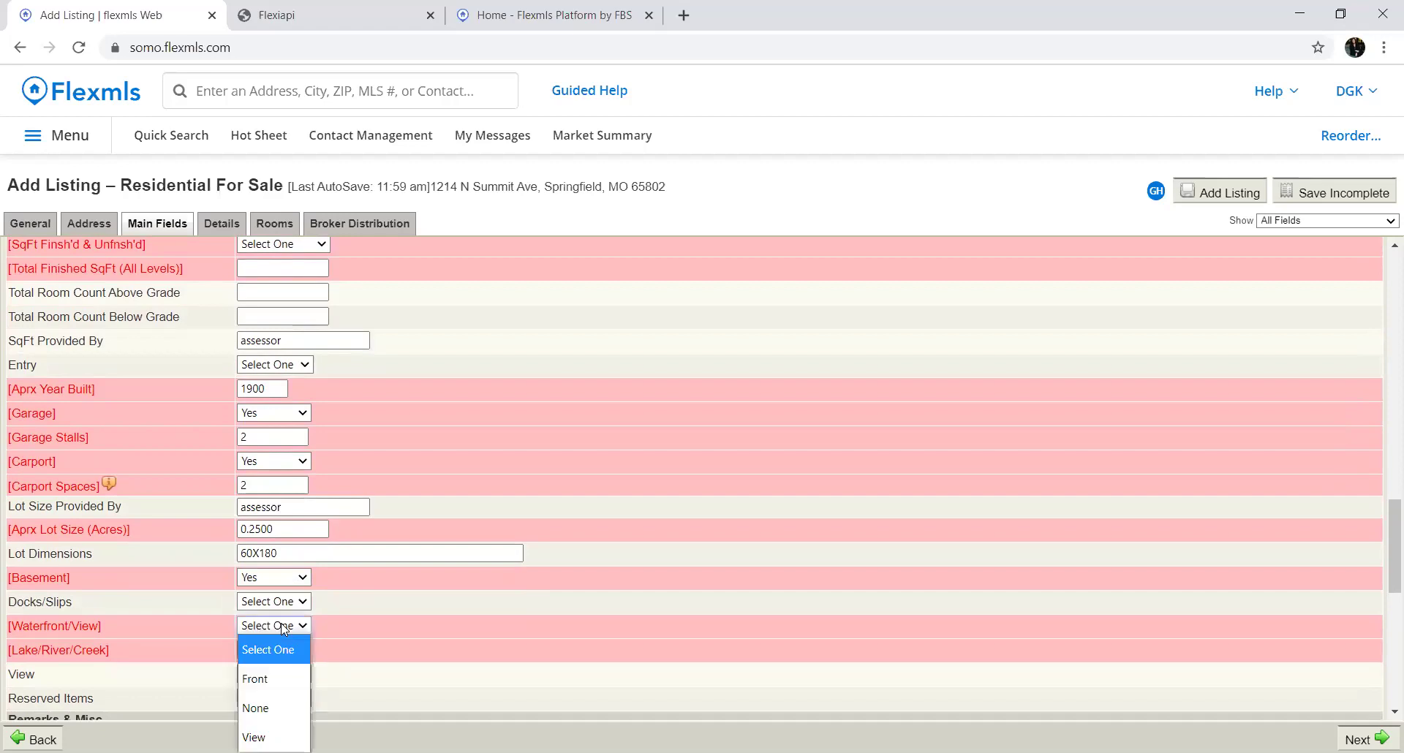
left_click(265, 704)
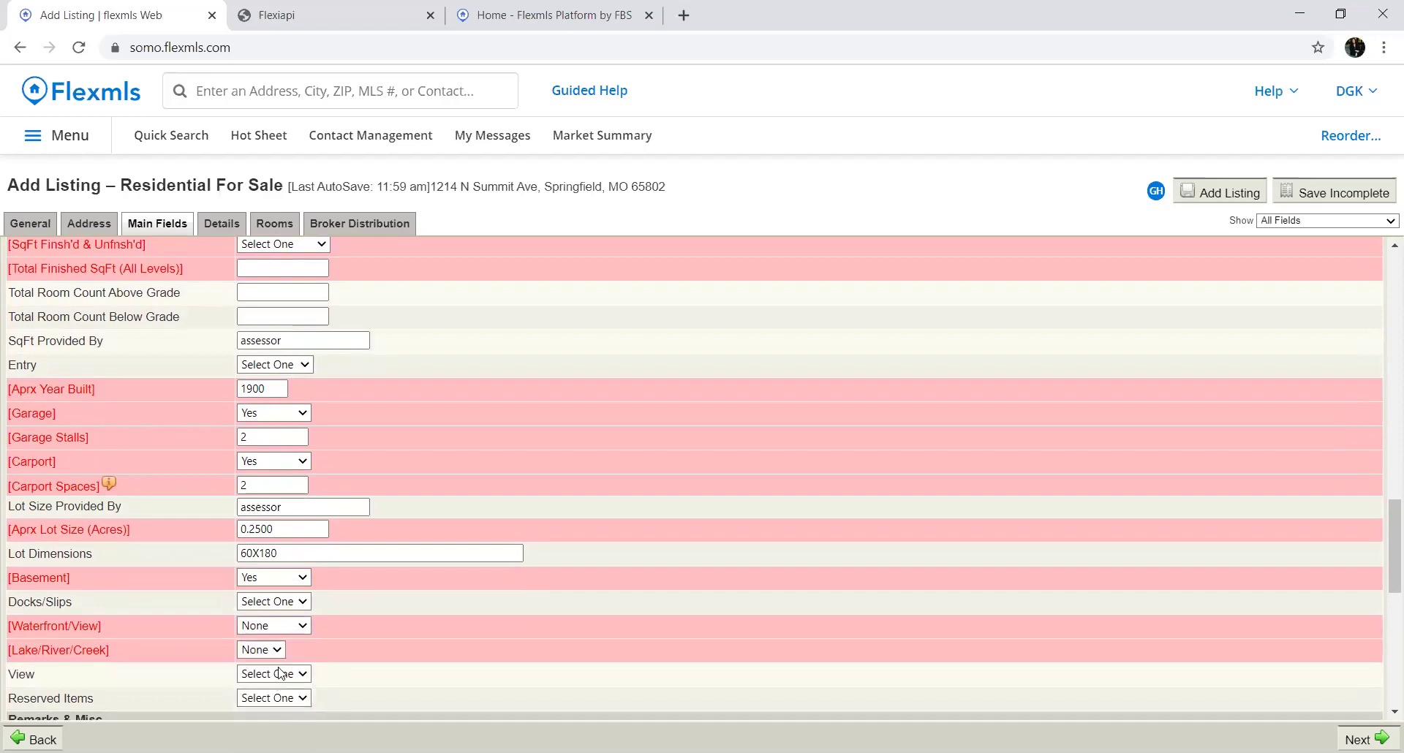
scroll(392, 645, "down", 5)
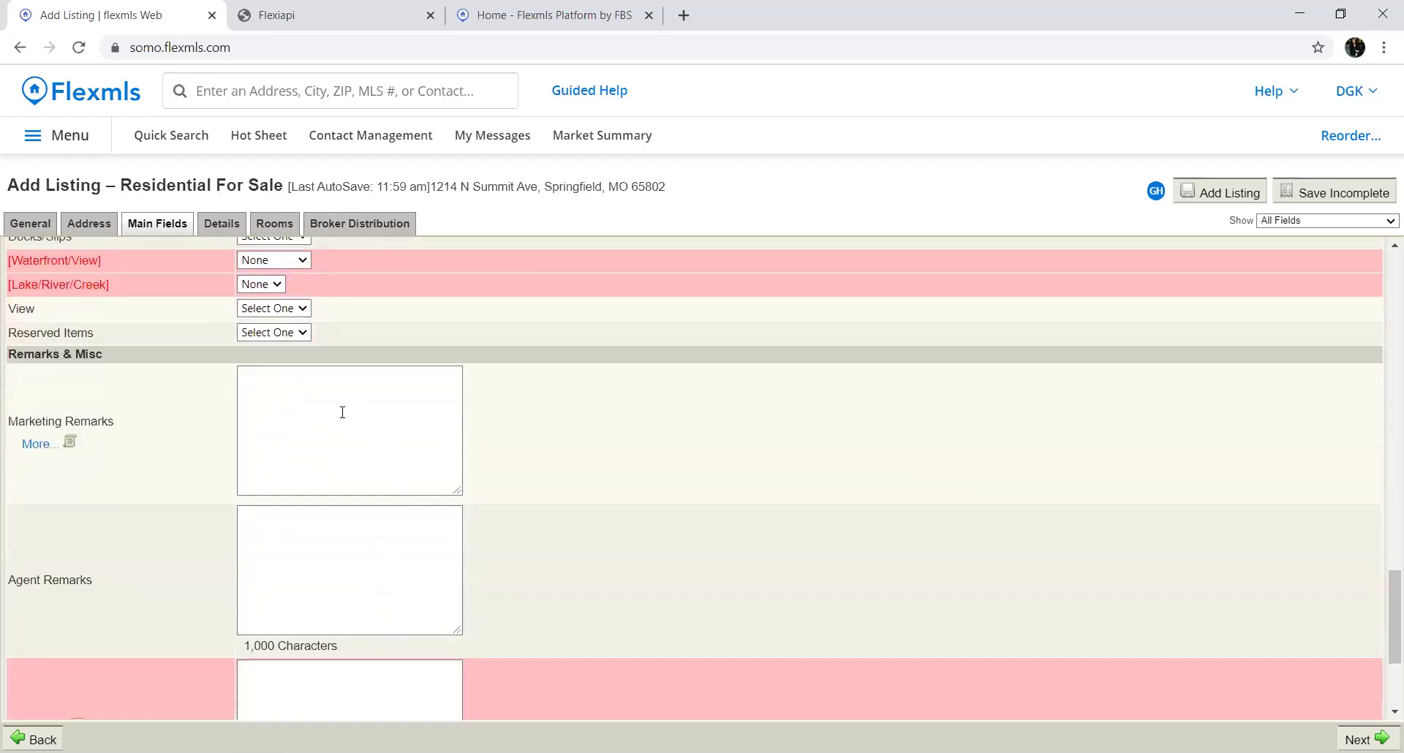
left_click(343, 411)
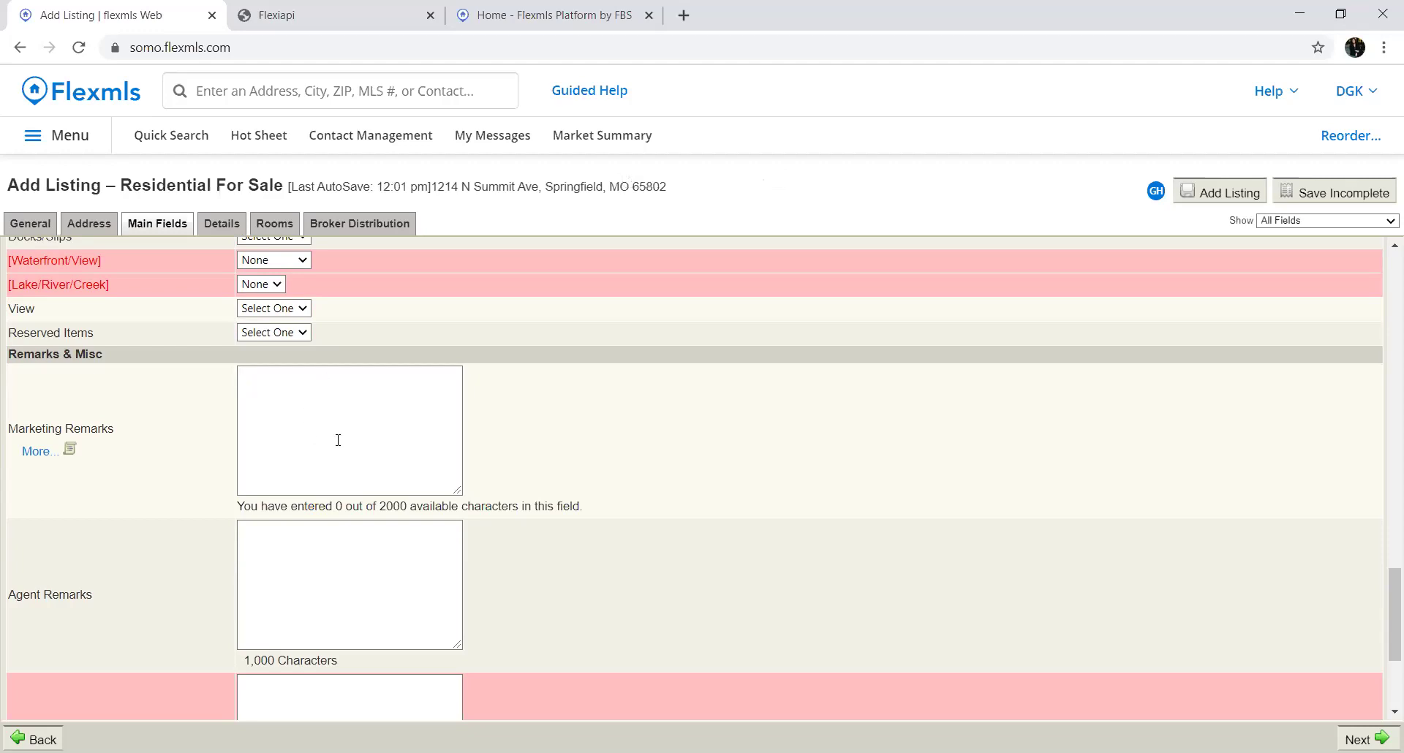
left_click(275, 565)
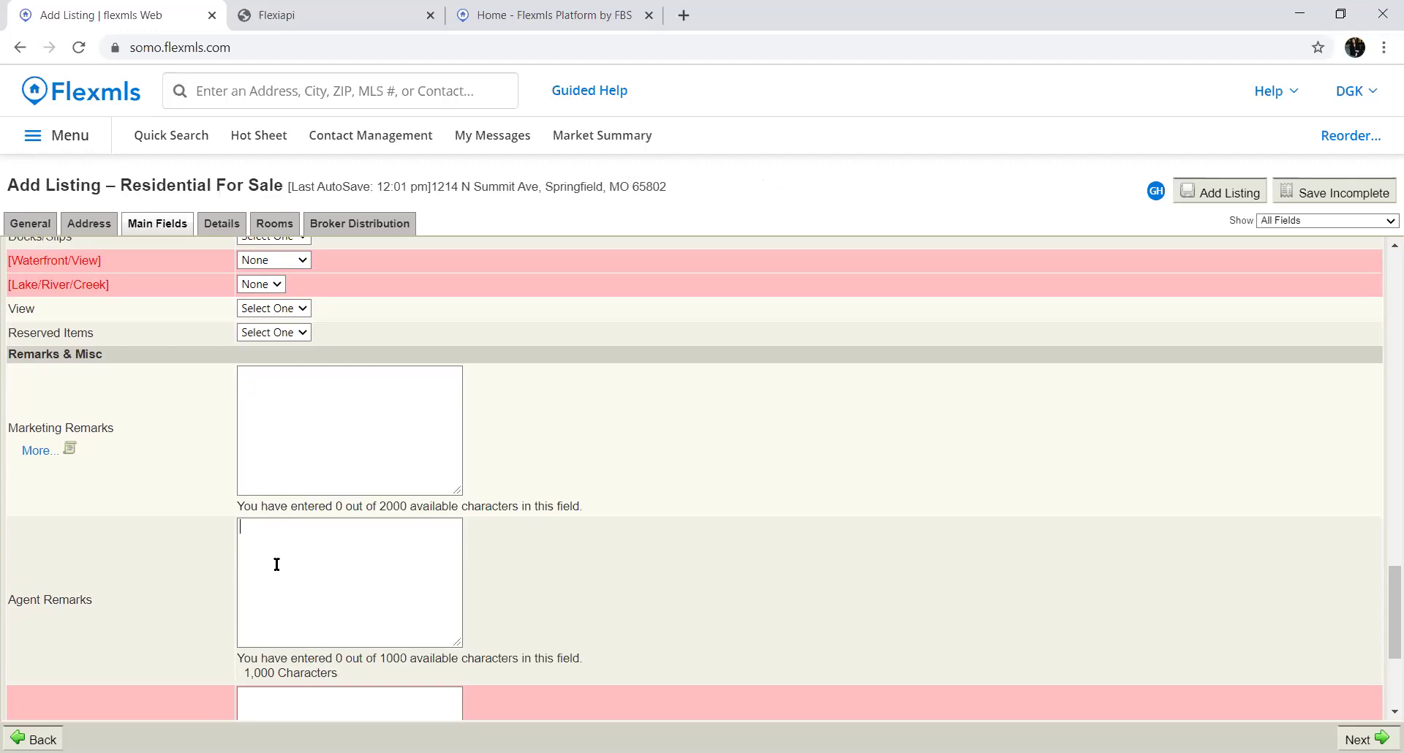
scroll(309, 588, "down", 3)
left_click(309, 583)
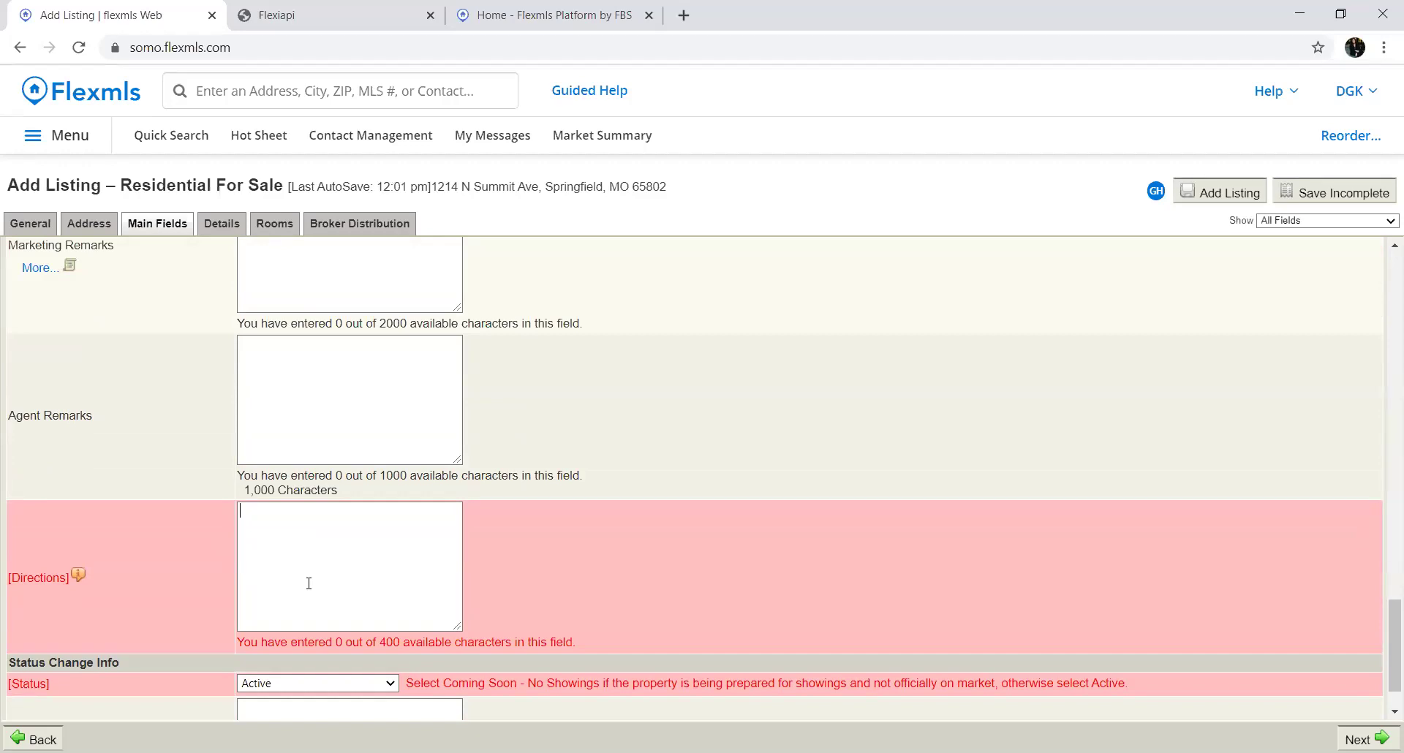
left_click(309, 583)
scroll(309, 583, "down", 1)
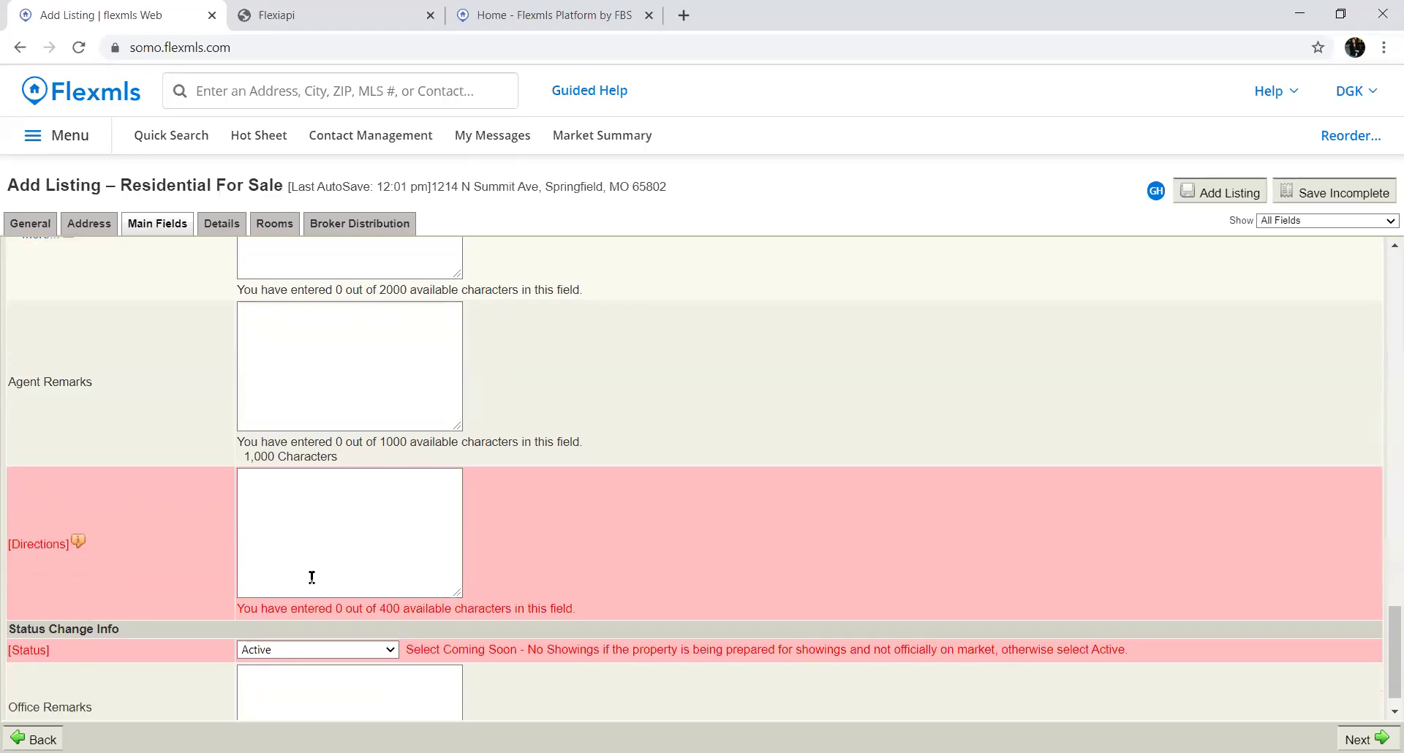
left_click(312, 617)
left_click(312, 619)
left_click(313, 618)
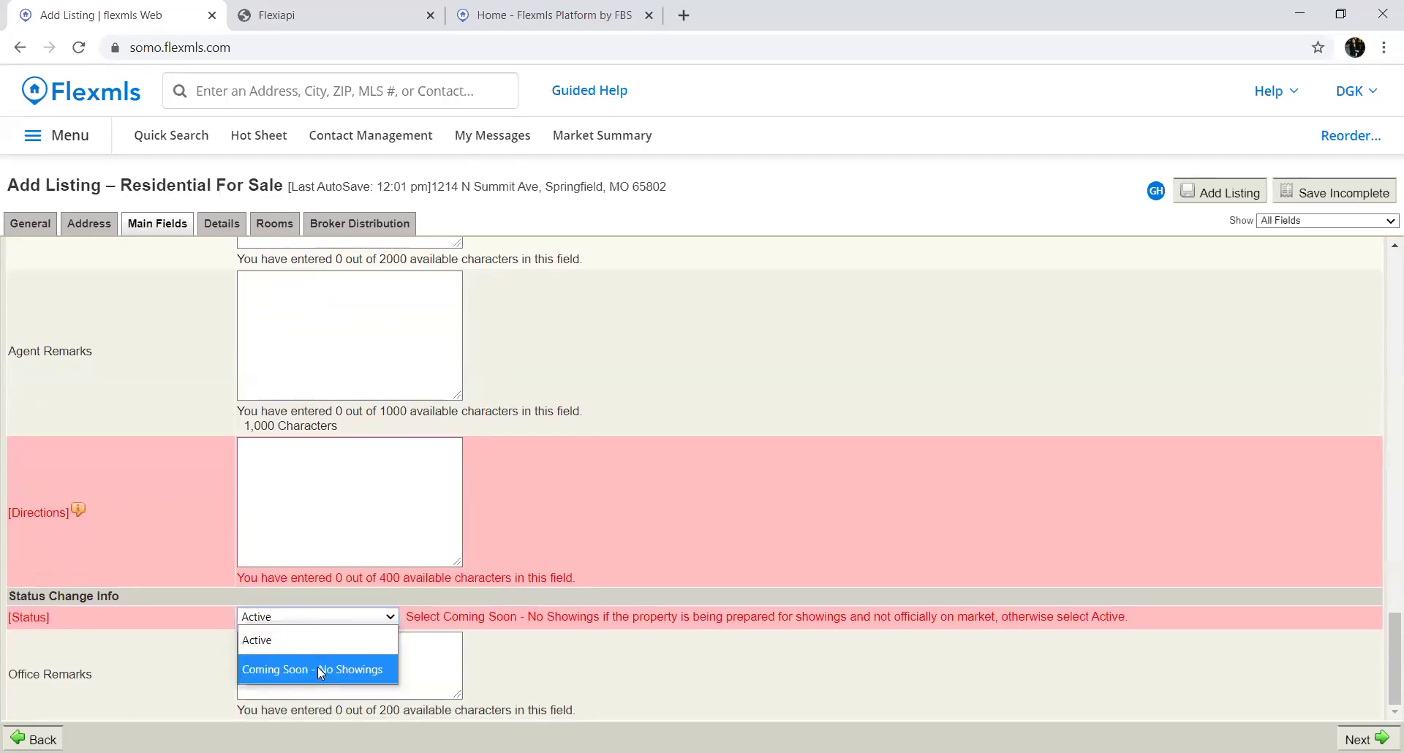
left_click(315, 619)
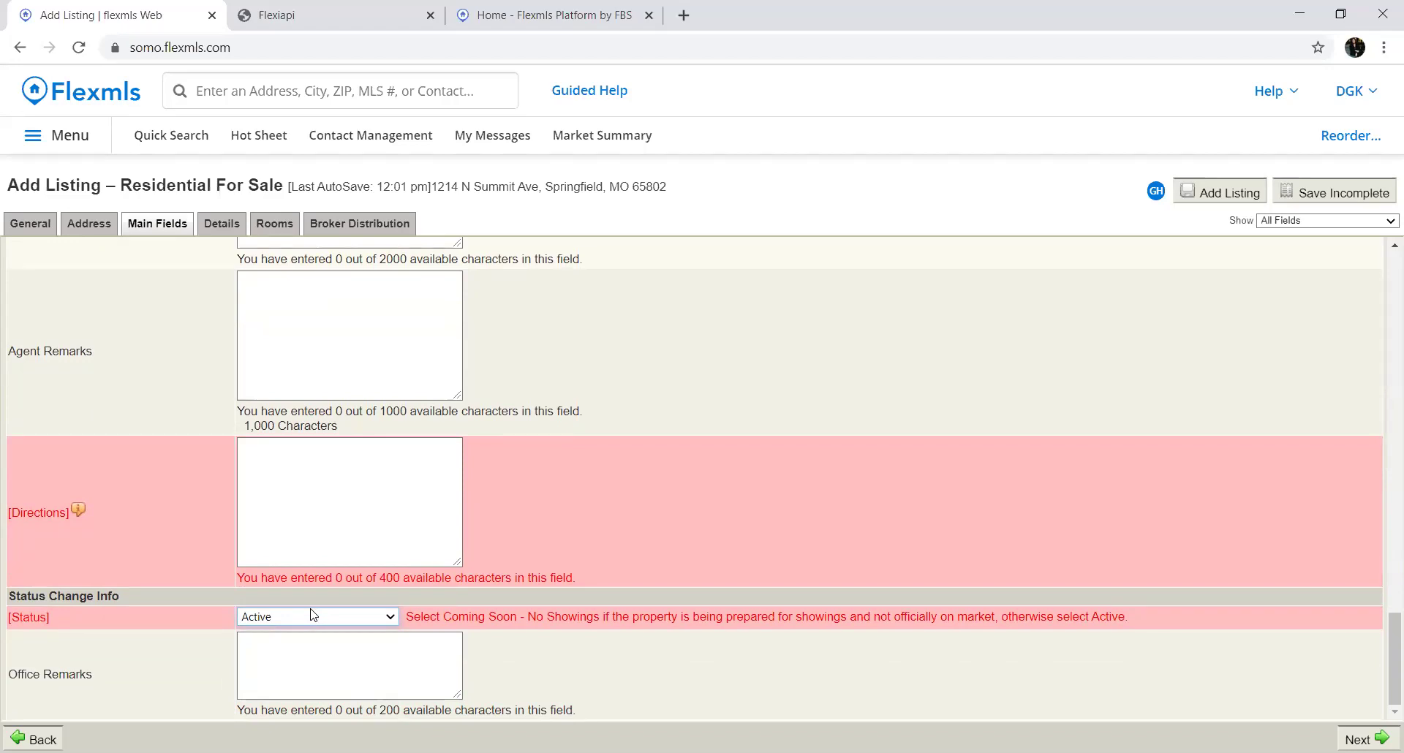
left_click(303, 648)
On the Details page, set Listing Broker Is to Designated Agent and buyer agency commission to 3%
left_click(1362, 740)
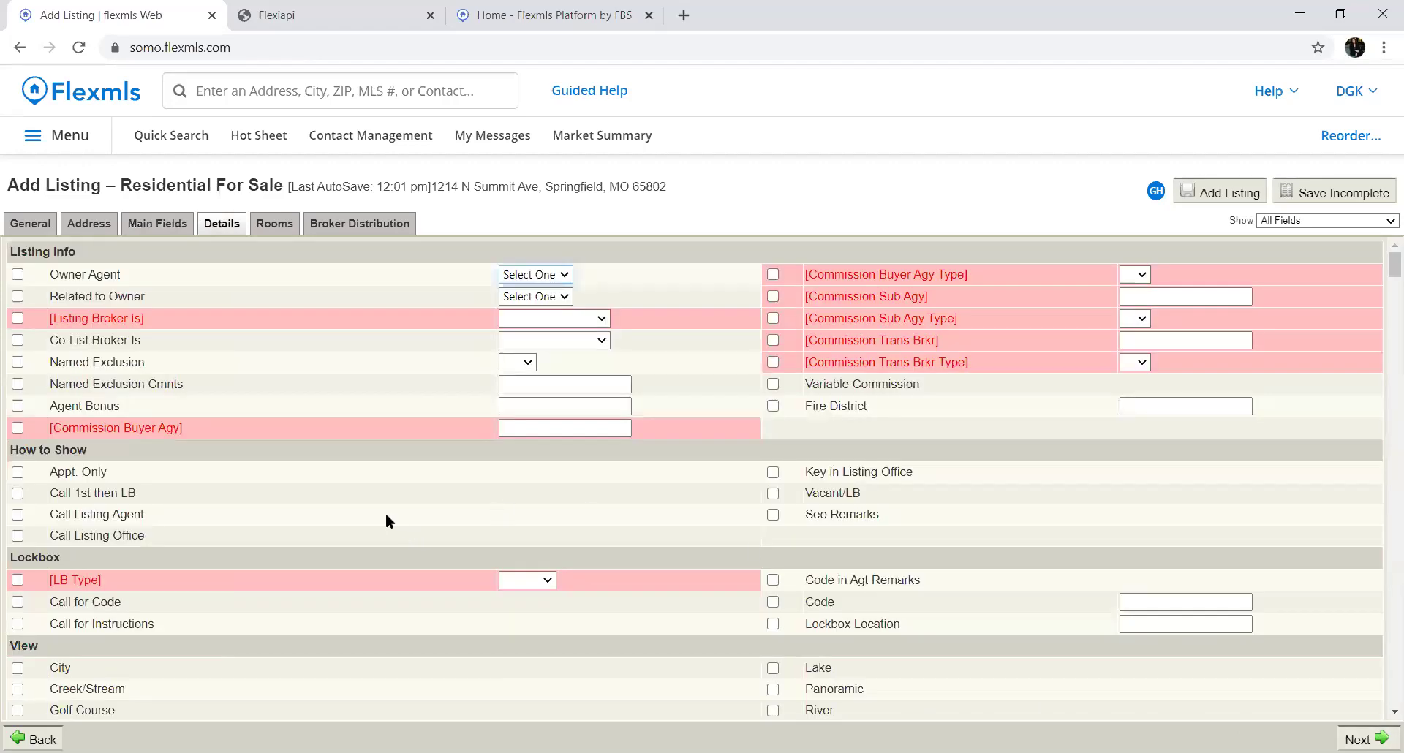
left_click(591, 321)
left_click(577, 372)
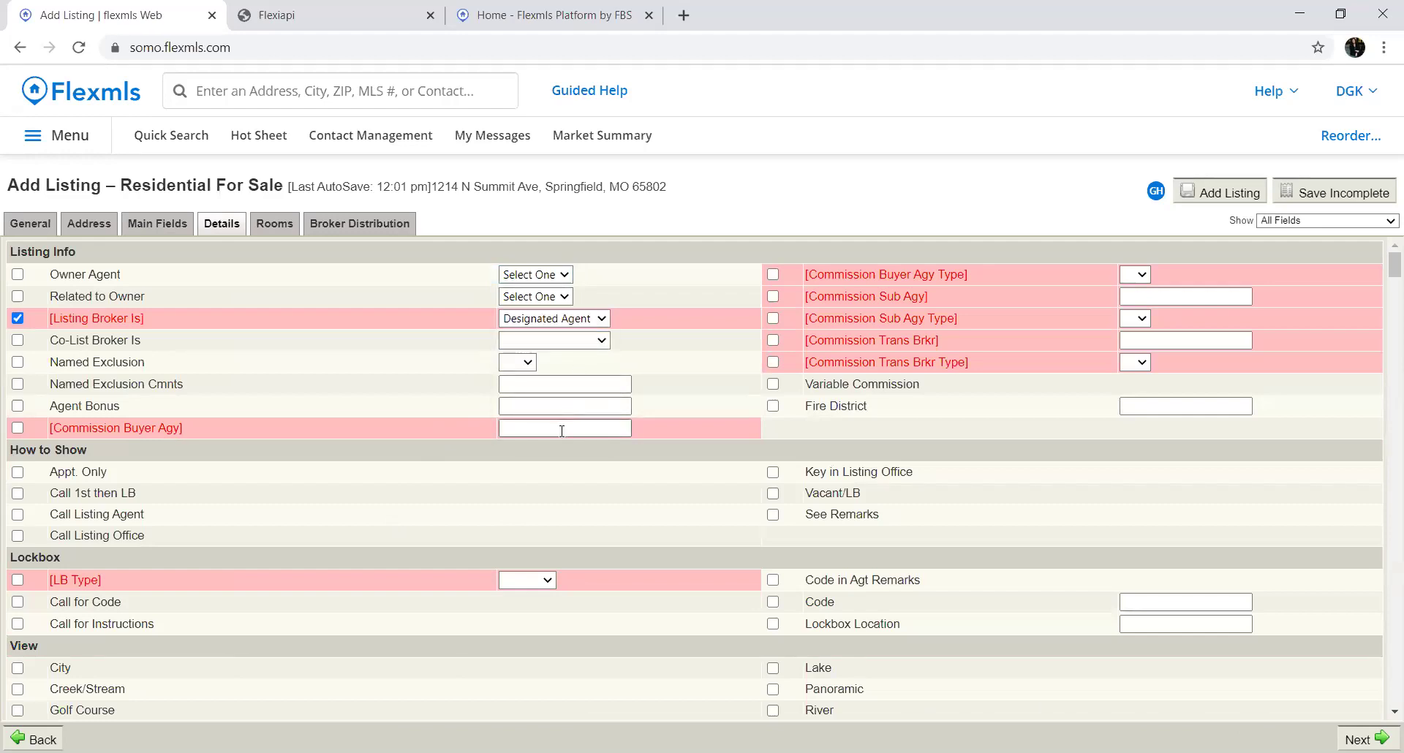
left_click(18, 428)
left_click(557, 431)
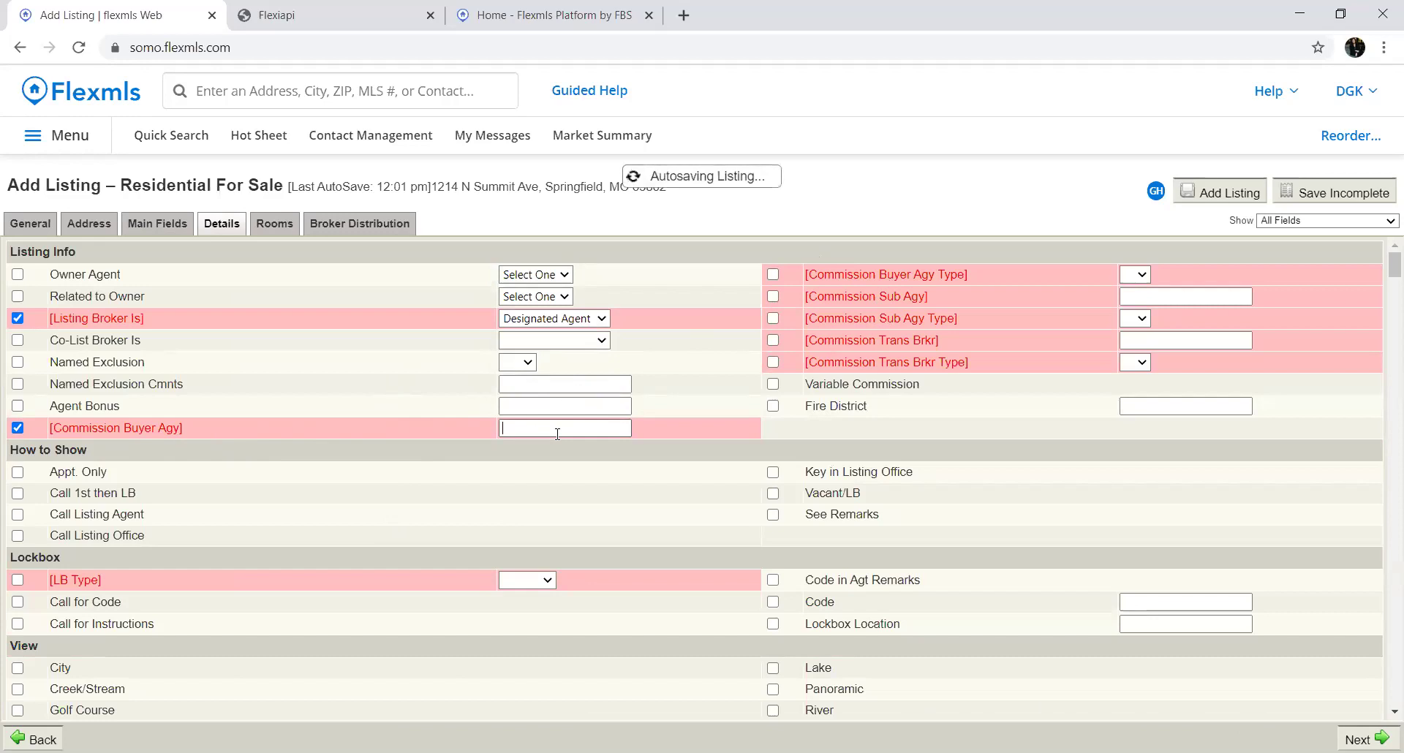
type("3")
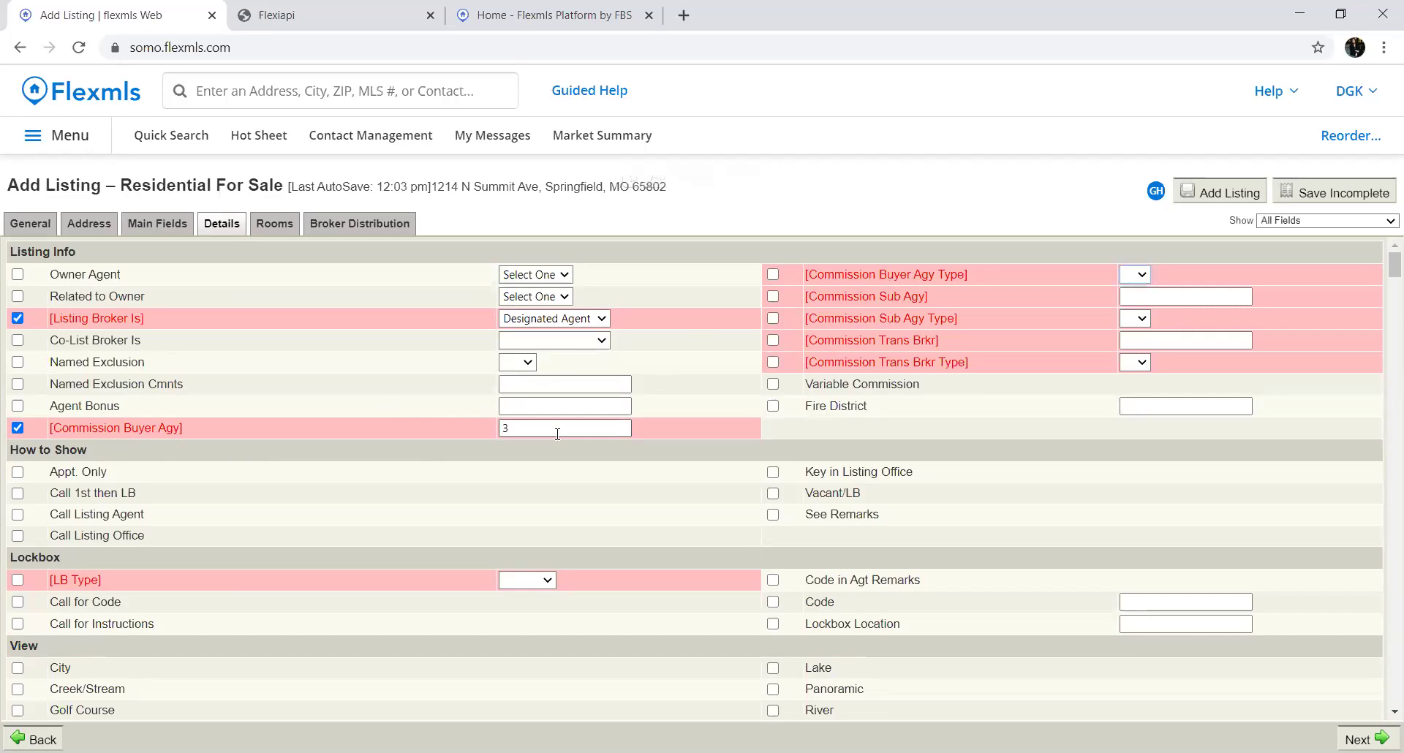
left_click(1137, 275)
left_click(1138, 348)
Set the sub agency and transaction broker commissions to 3% each
left_click(1143, 299)
type("3")
left_click(1140, 322)
left_click(1143, 387)
left_click(1151, 342)
type("3")
left_click(1140, 363)
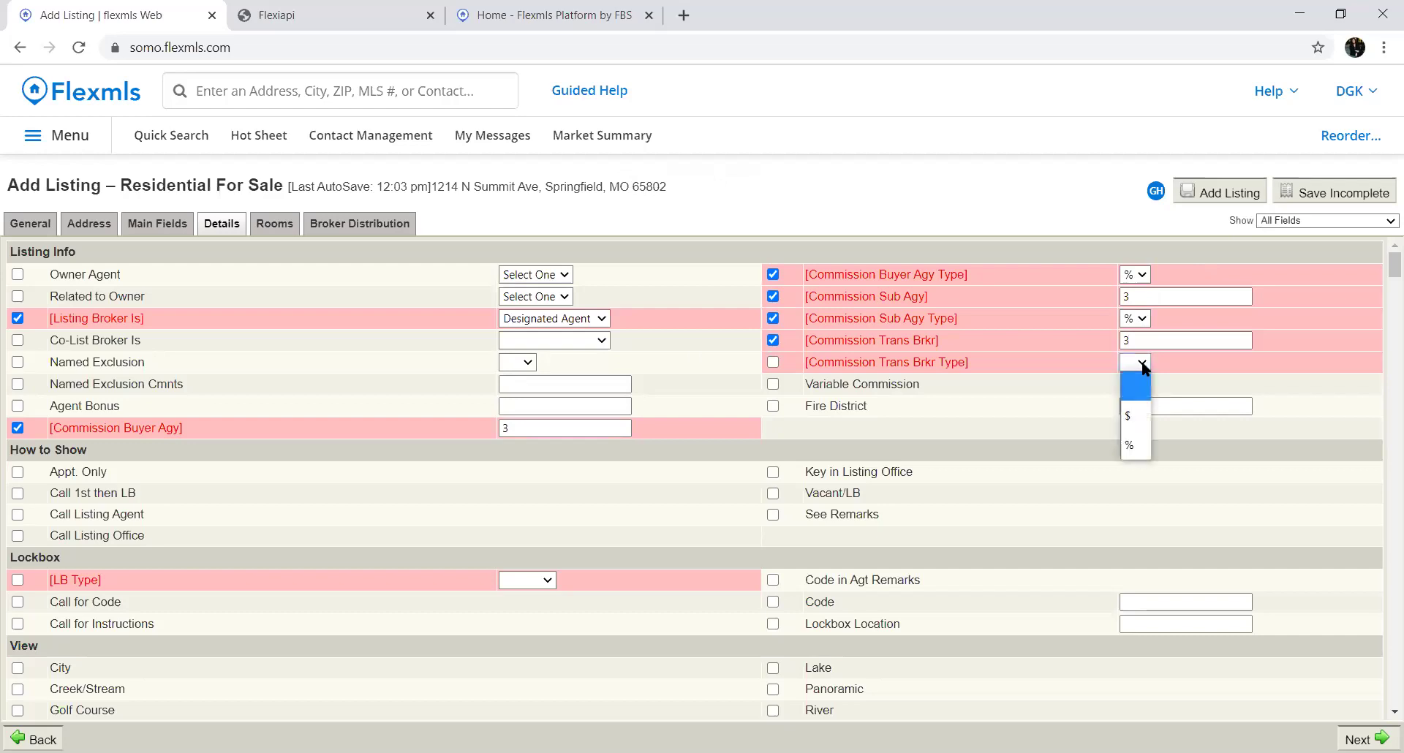
left_click(1131, 446)
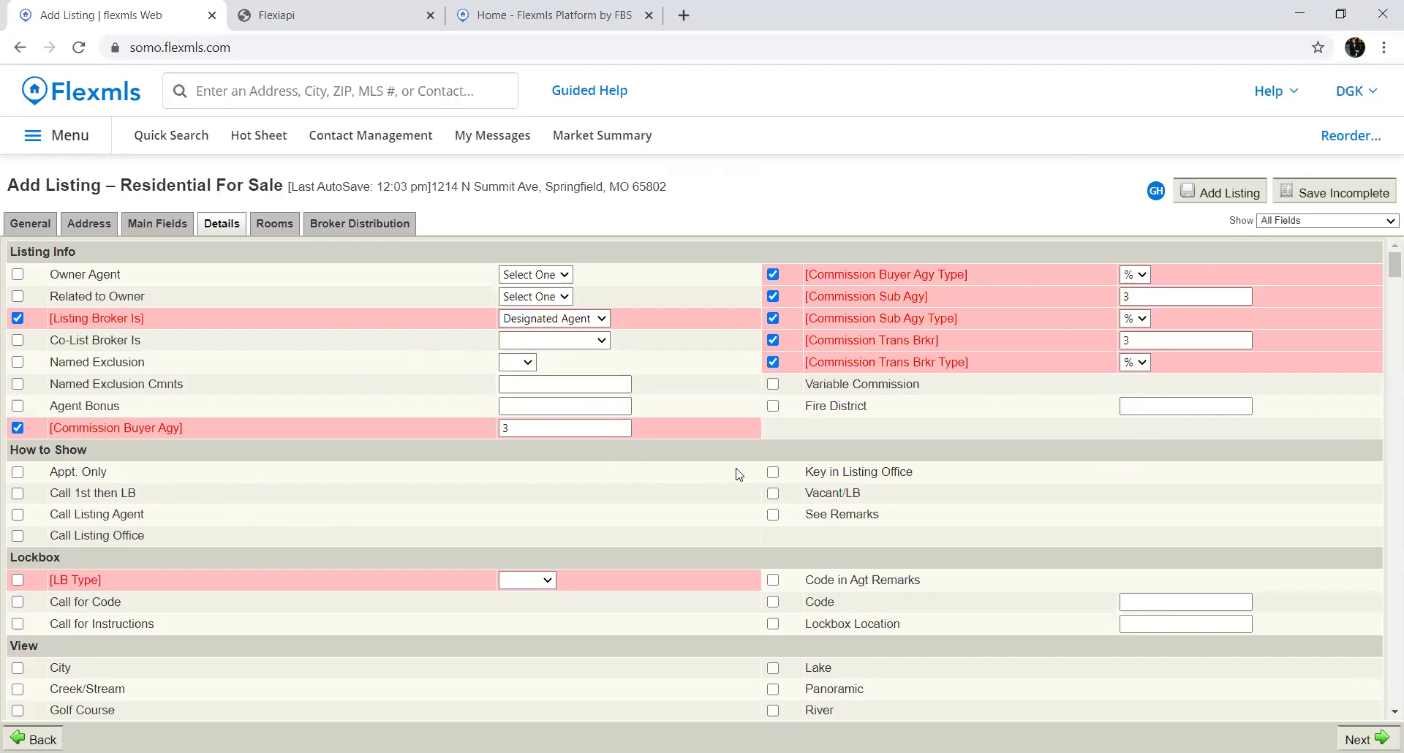
Tick Call Listing Agent under How to Show and set the lockbox type to Supra
left_click(19, 516)
scroll(261, 538, "down", 3)
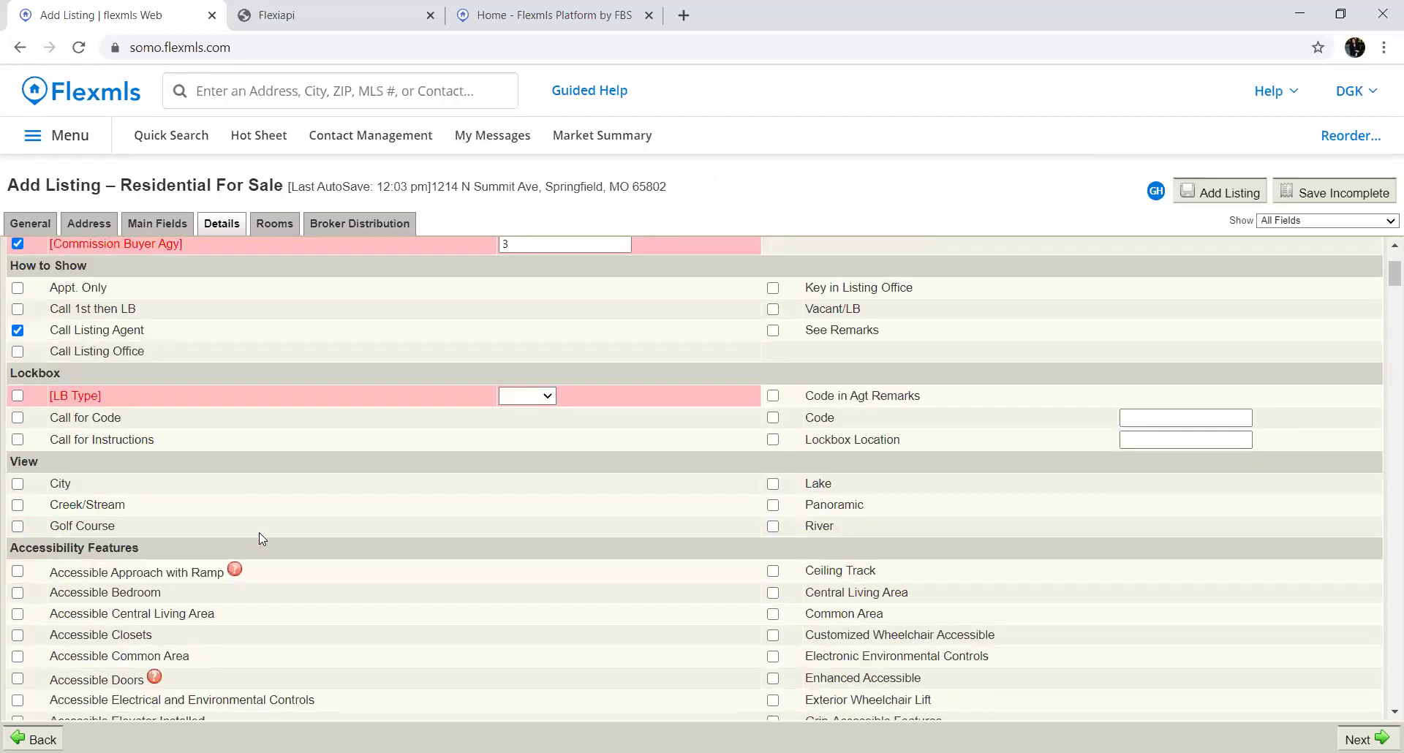
scroll(262, 539, "down", 1)
left_click(531, 307)
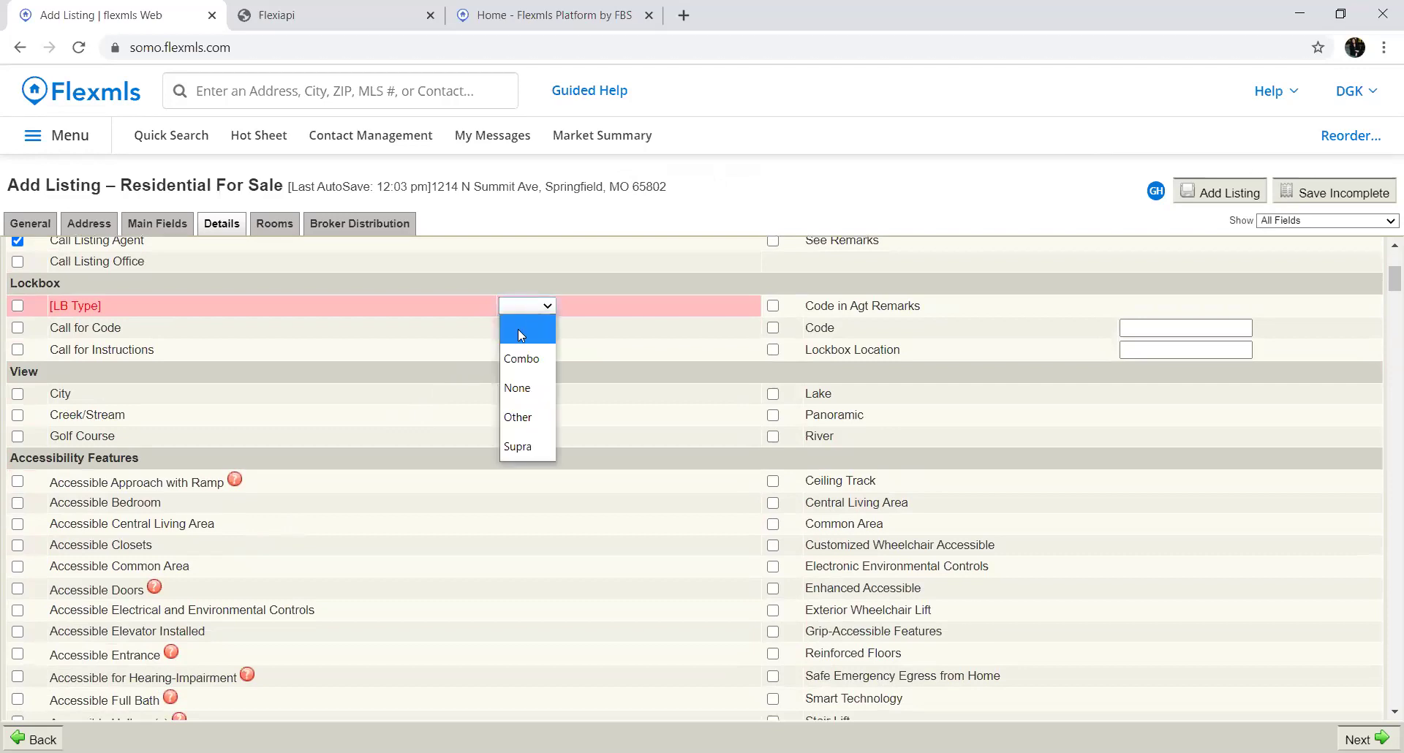
left_click(522, 444)
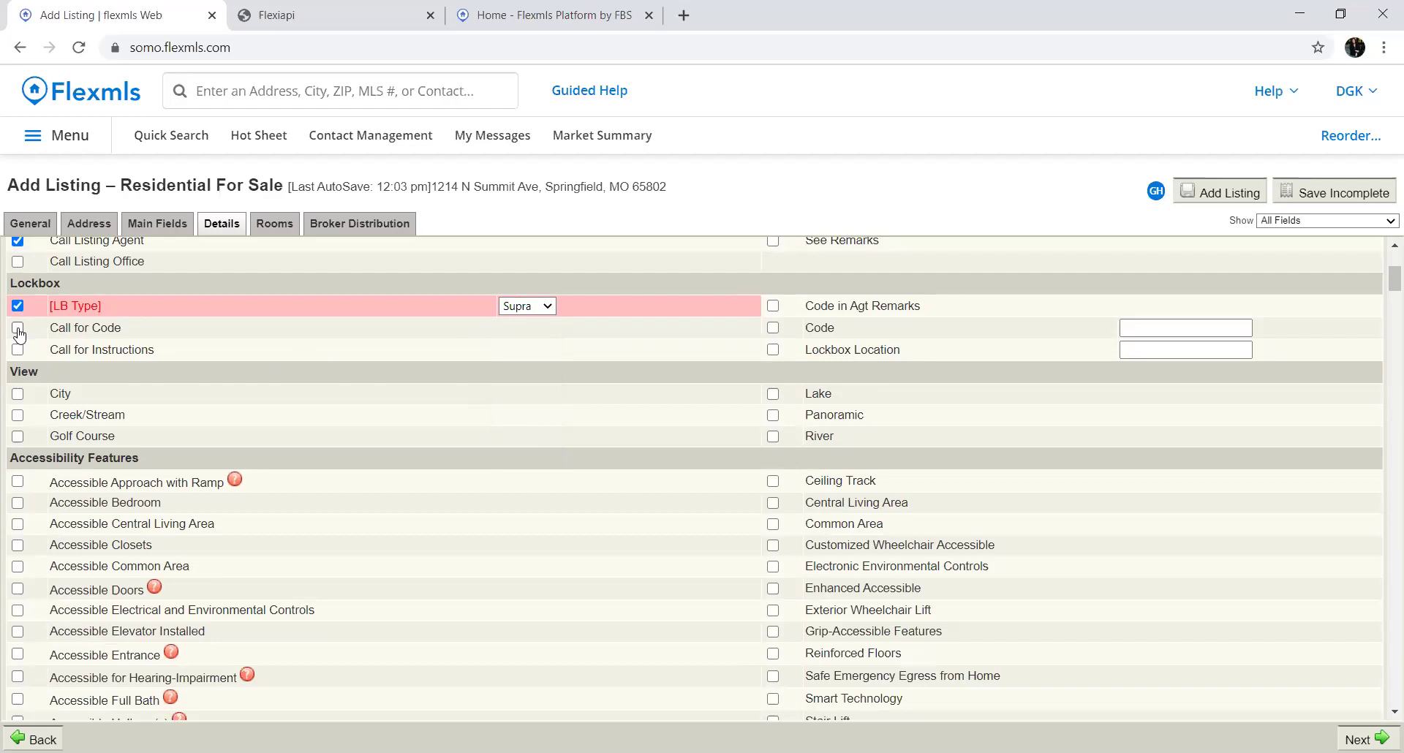
left_click(1139, 326)
Tick Main Floor for the Utility Room location
scroll(578, 336, "down", 1)
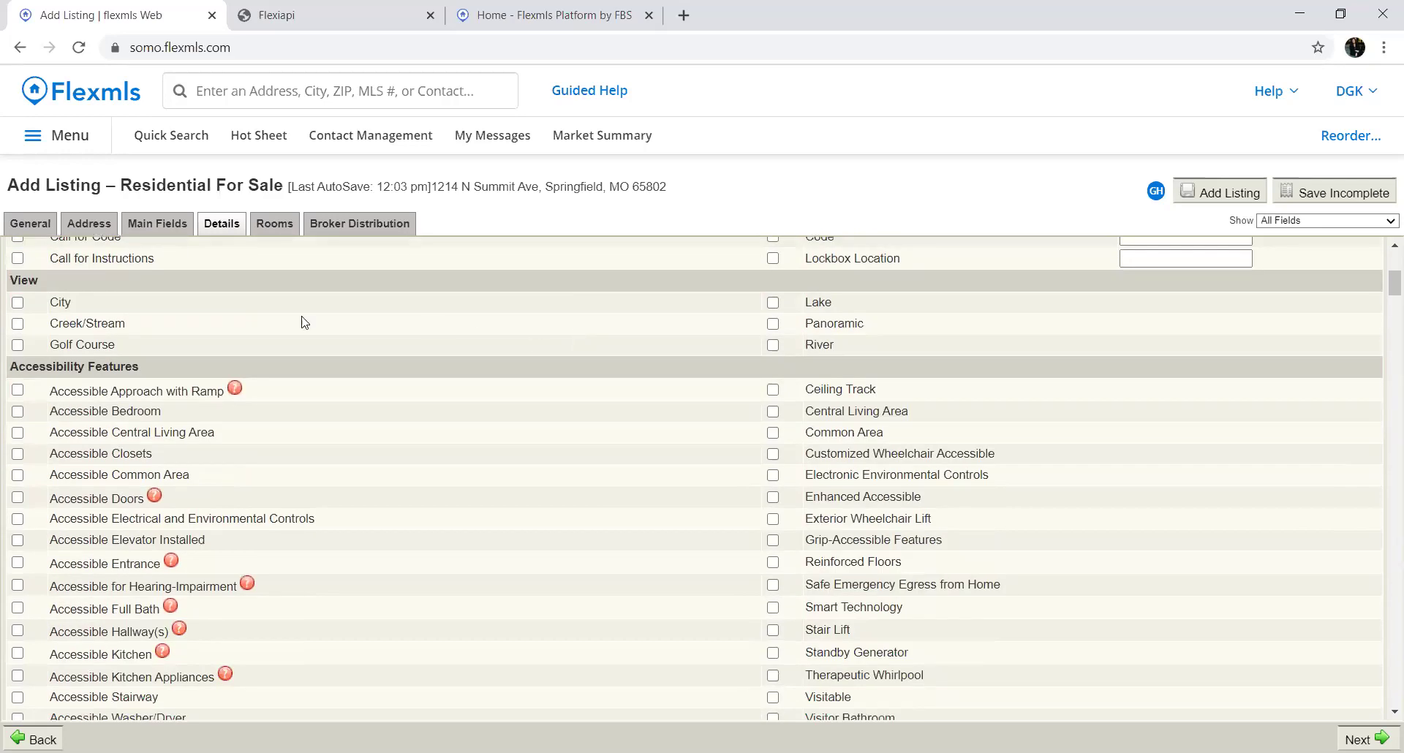
scroll(276, 442, "down", 1)
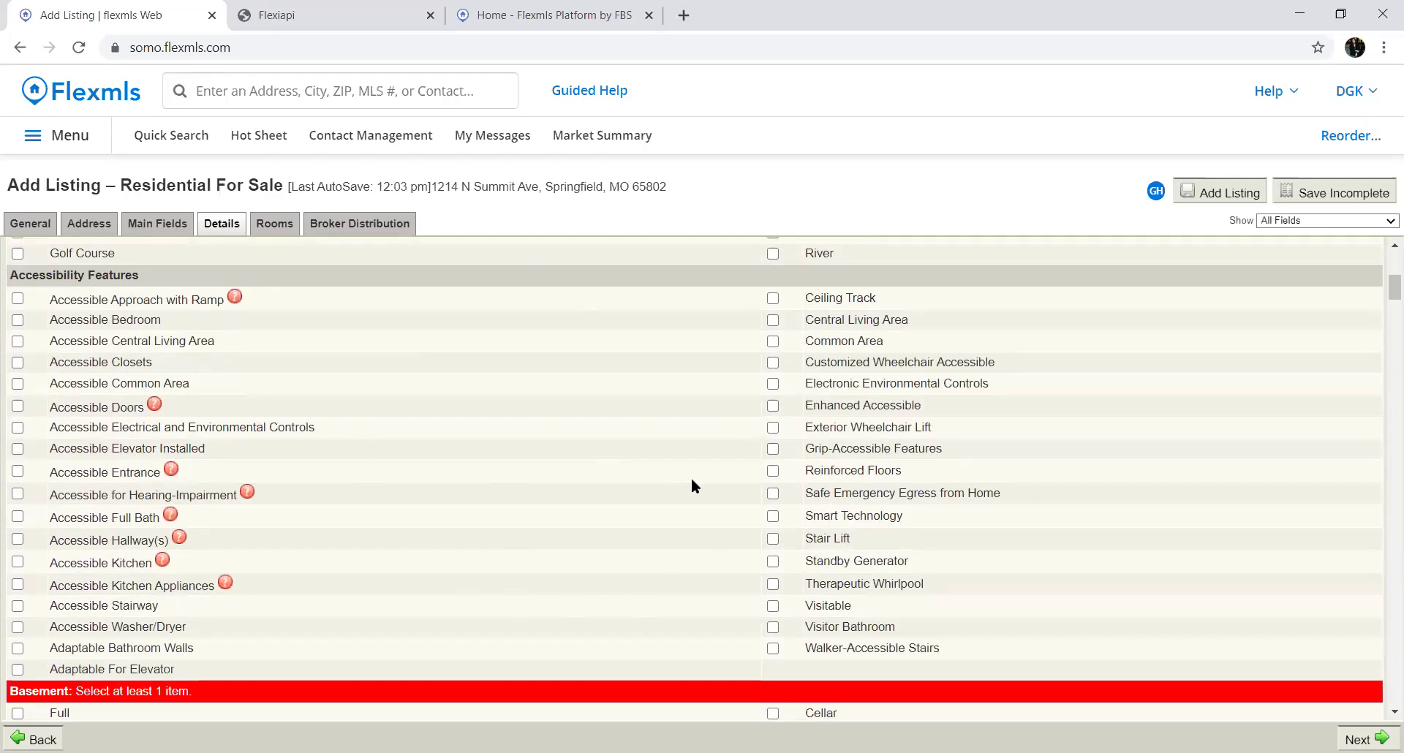
scroll(570, 495, "down", 2)
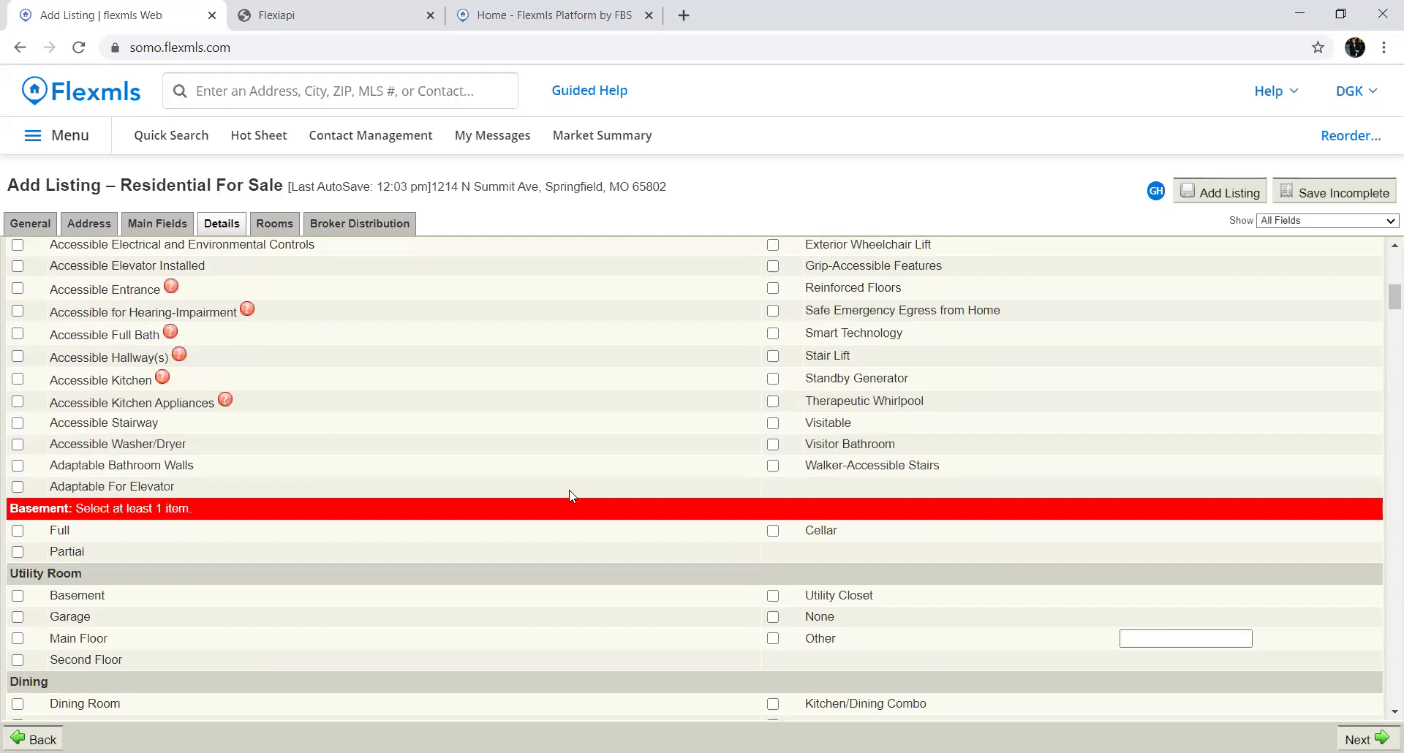
scroll(572, 495, "down", 1)
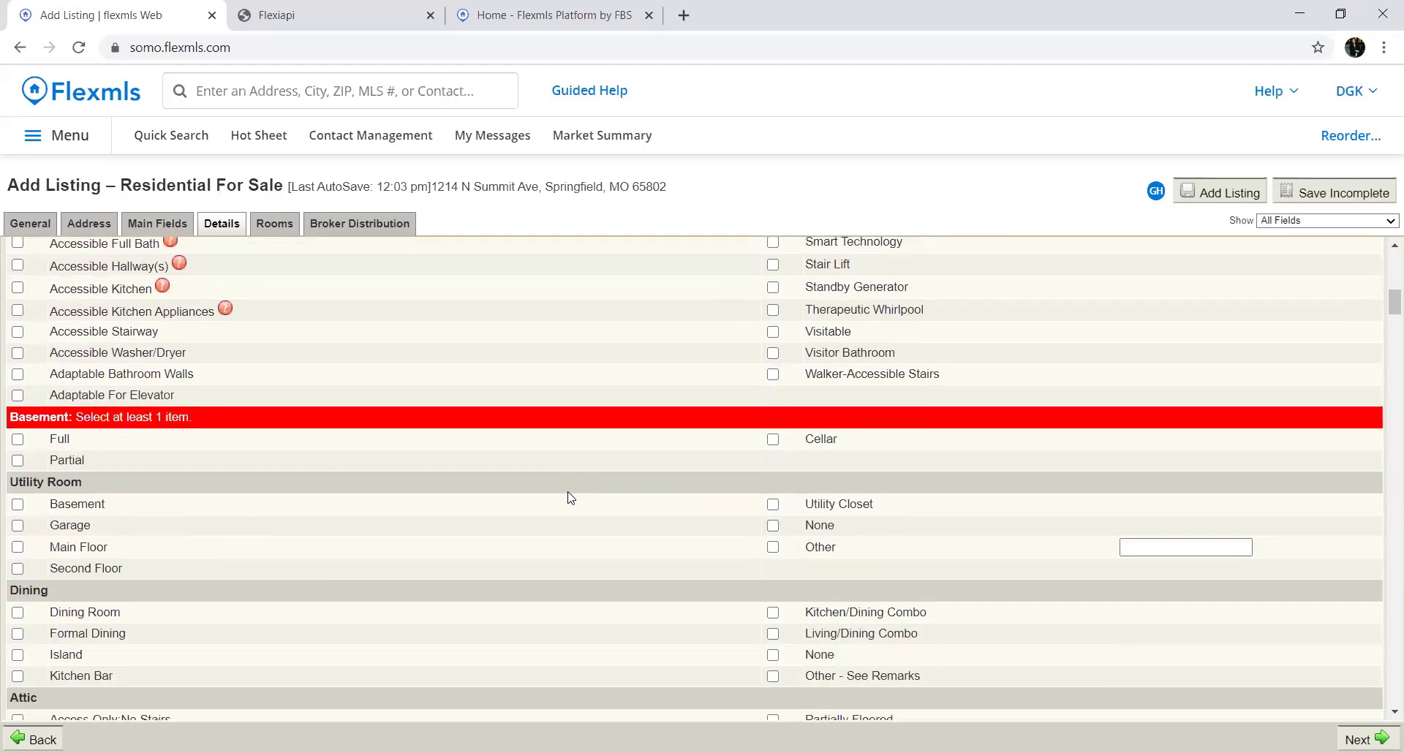
scroll(555, 489, "down", 1)
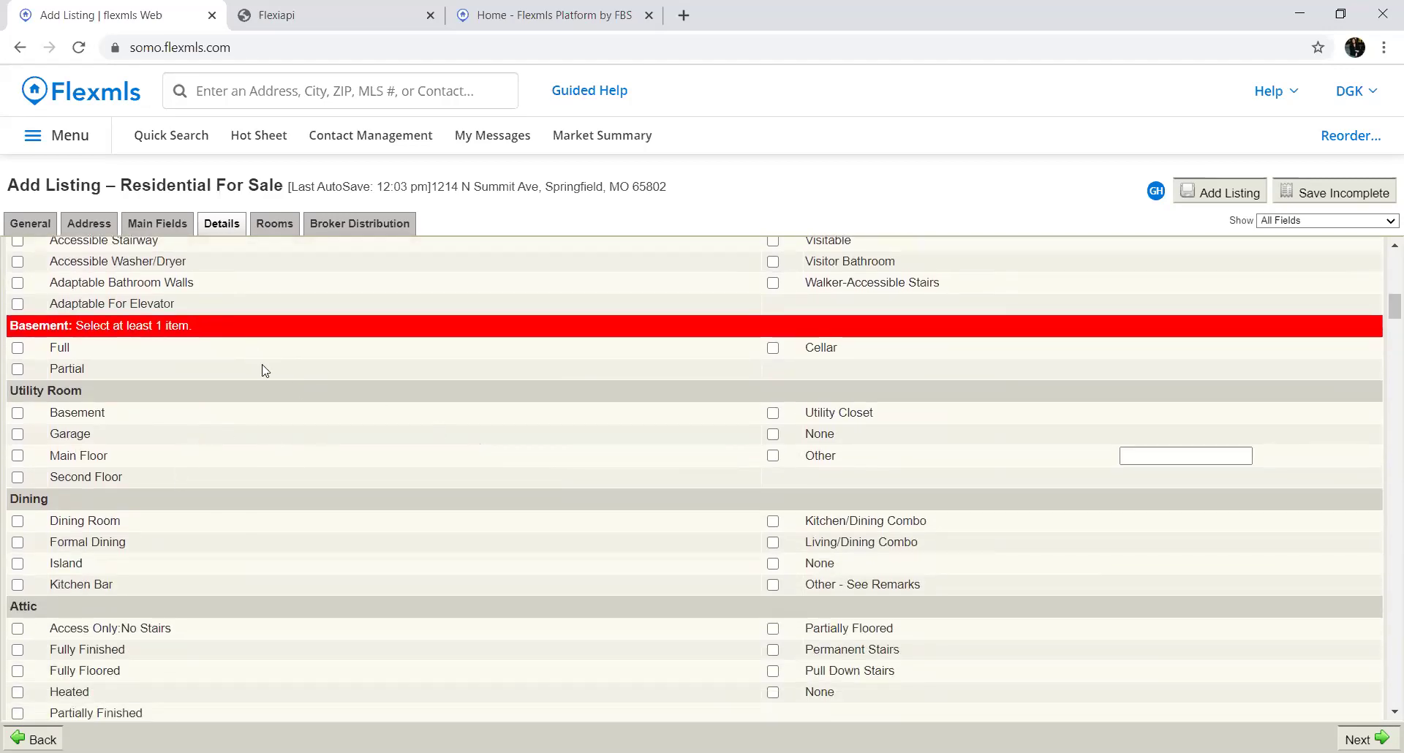
left_click(19, 456)
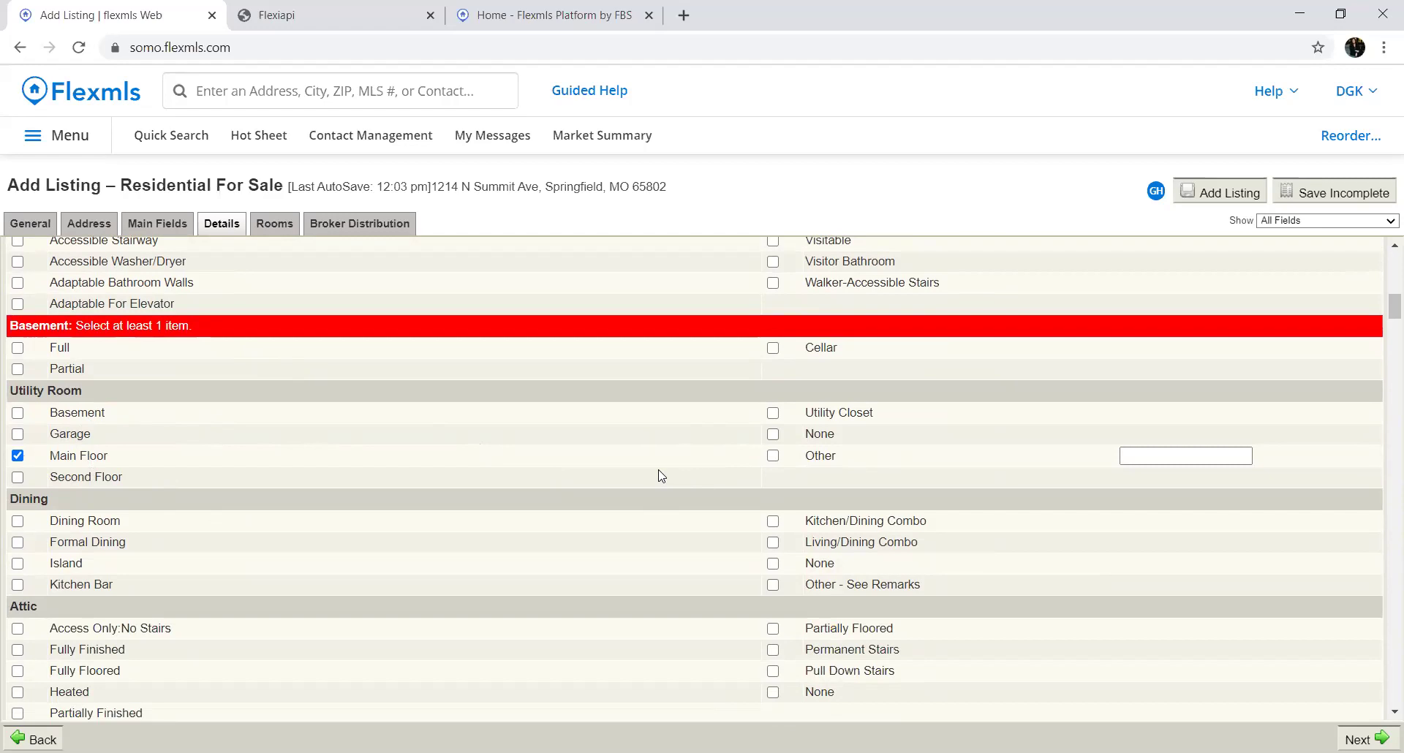
scroll(661, 476, "down", 3)
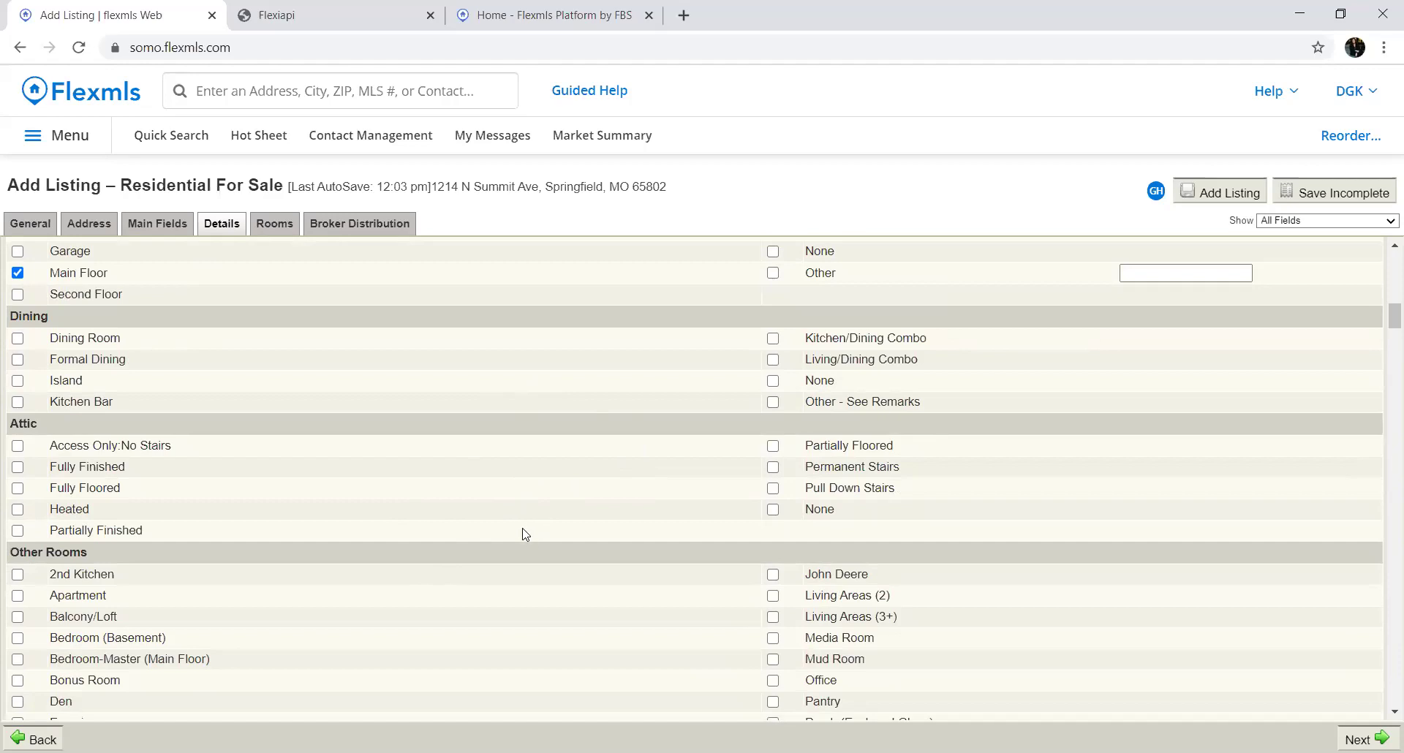
scroll(525, 533, "down", 2)
scroll(521, 537, "up", 1)
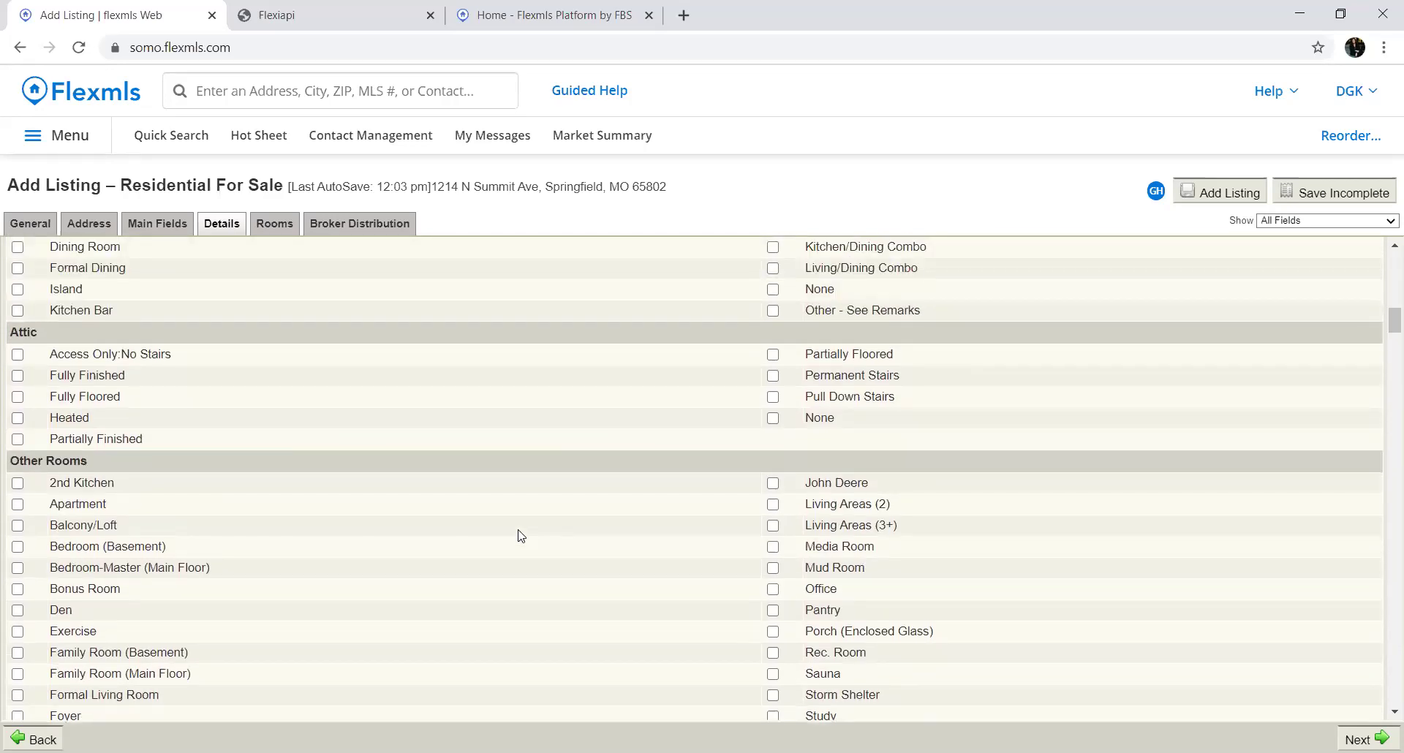
scroll(521, 536, "down", 2)
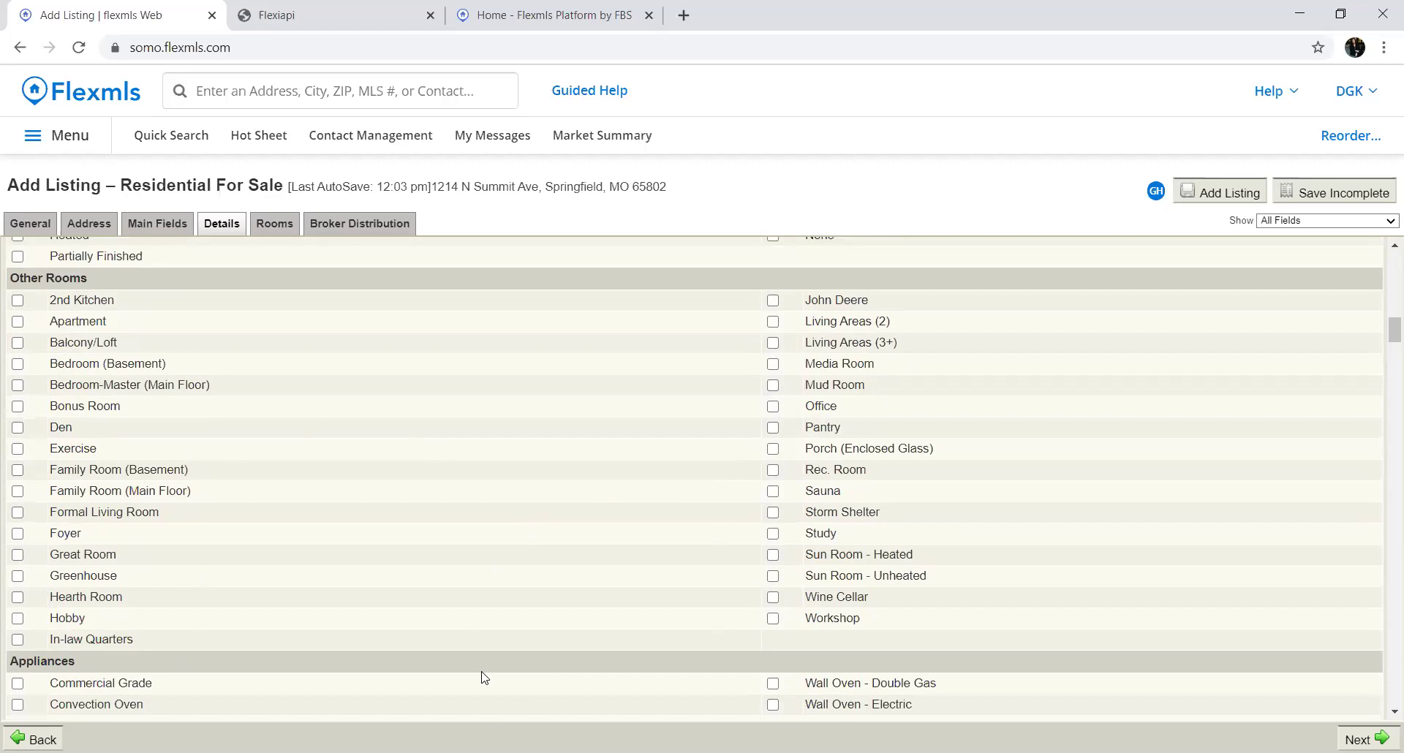
scroll(607, 586, "down", 3)
scroll(606, 589, "down", 1)
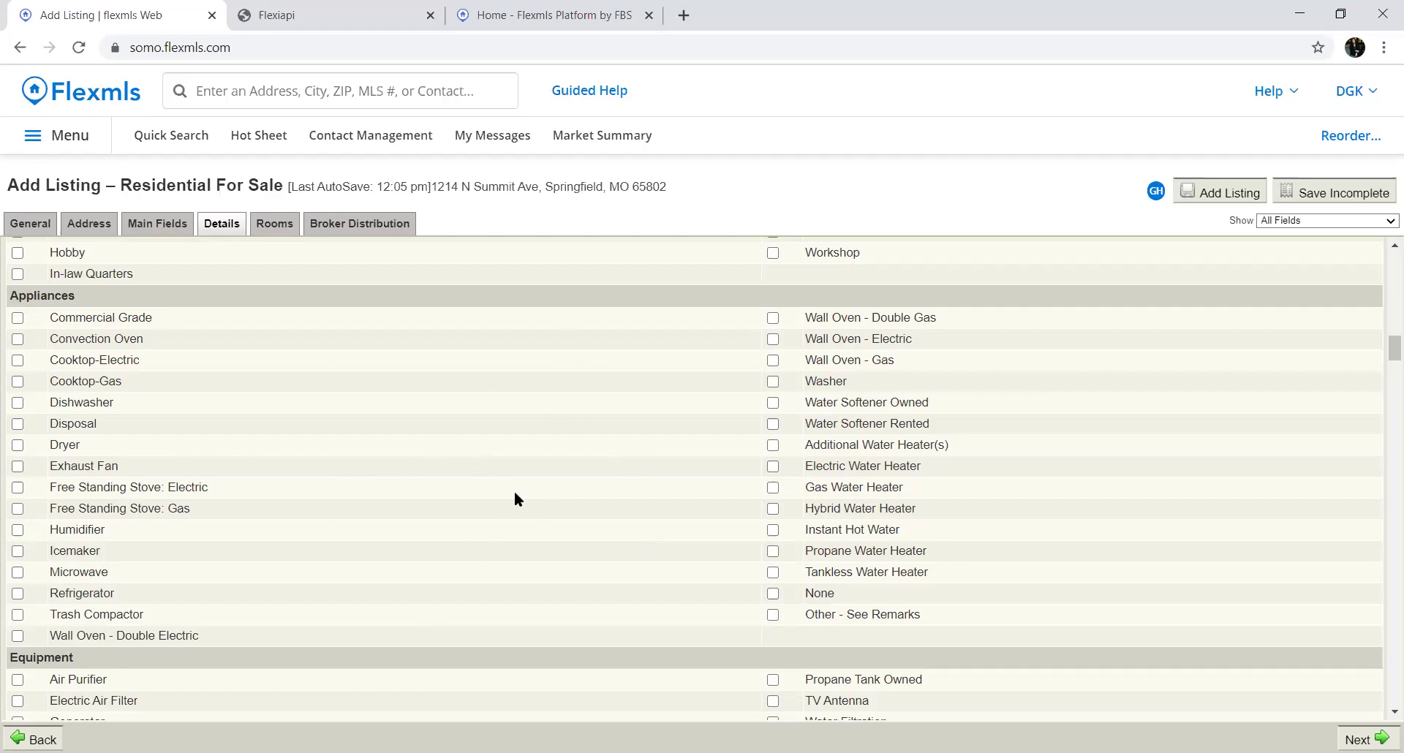
Set the Fireplace field under Fireplace Features to Yes
scroll(471, 561, "down", 4)
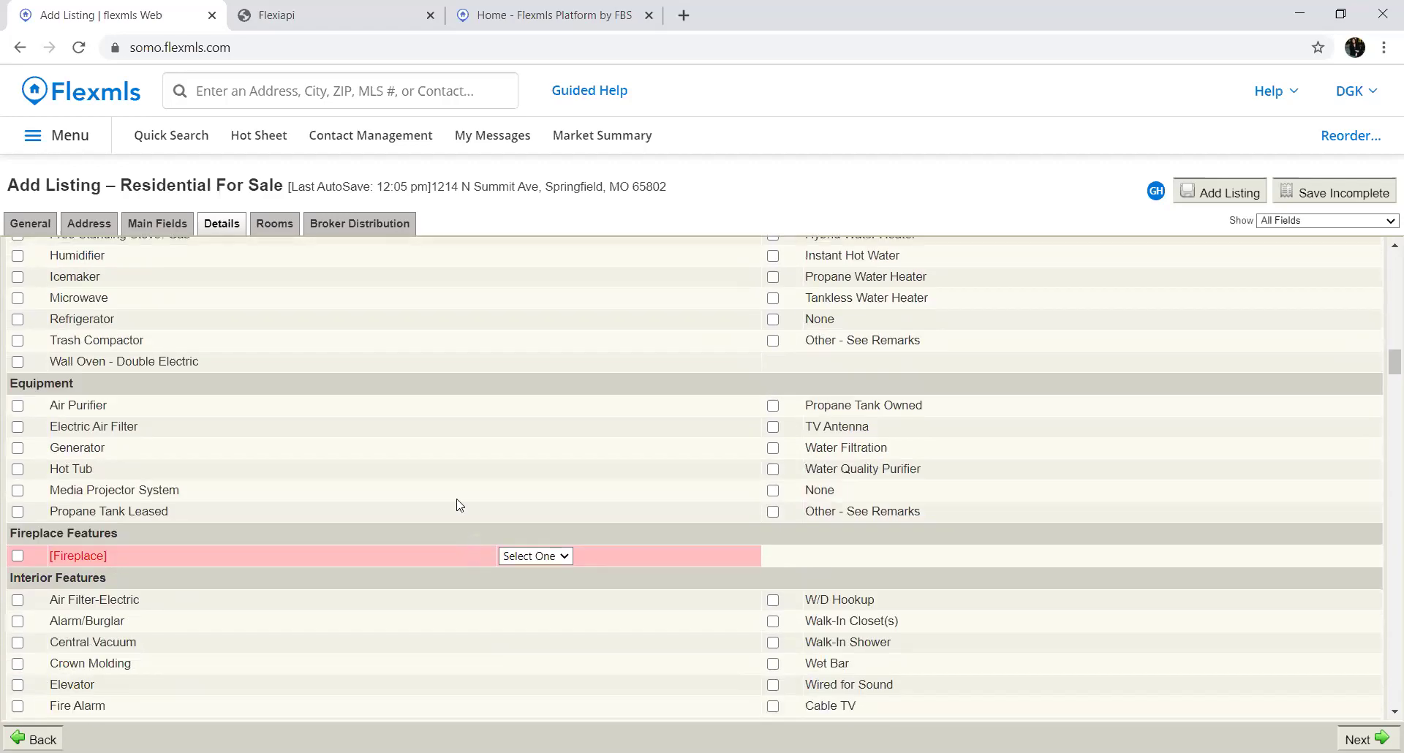
scroll(549, 468, "down", 1)
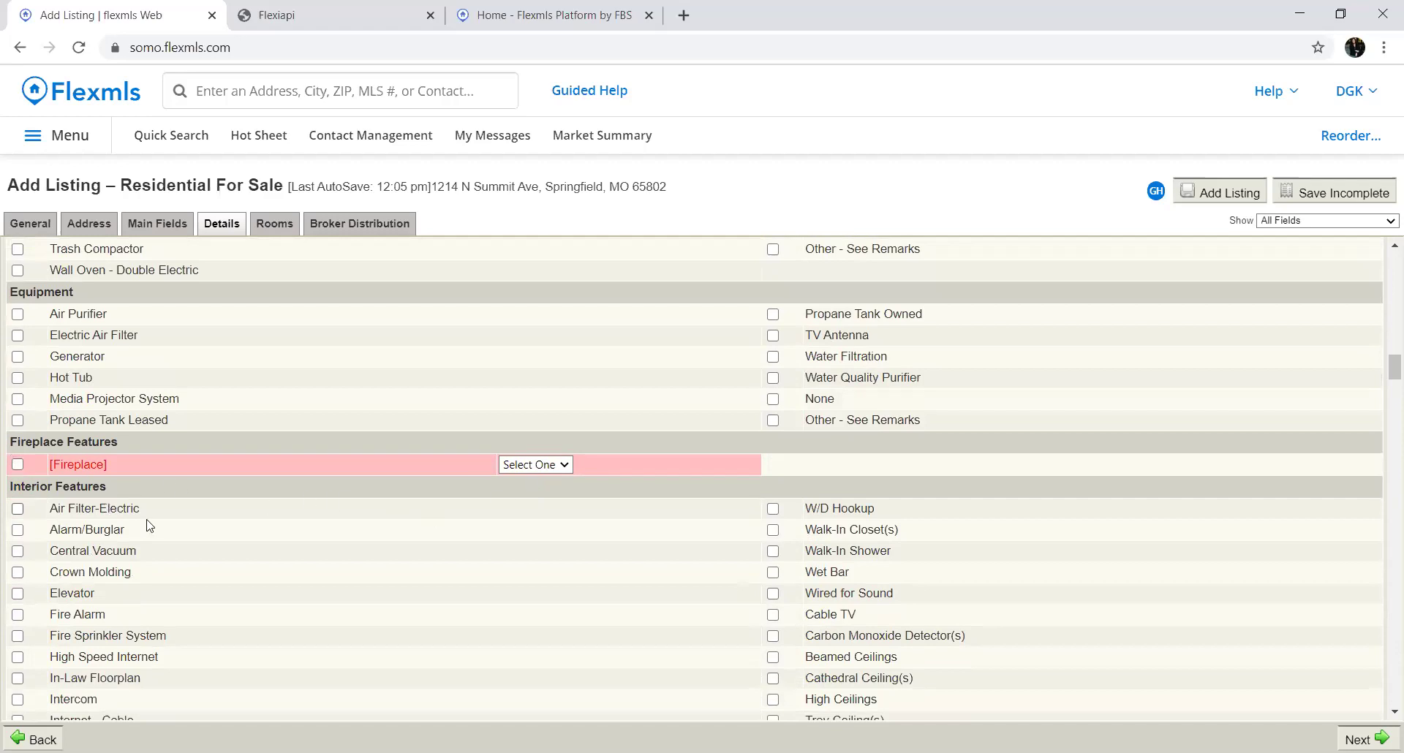
scroll(193, 575, "down", 1)
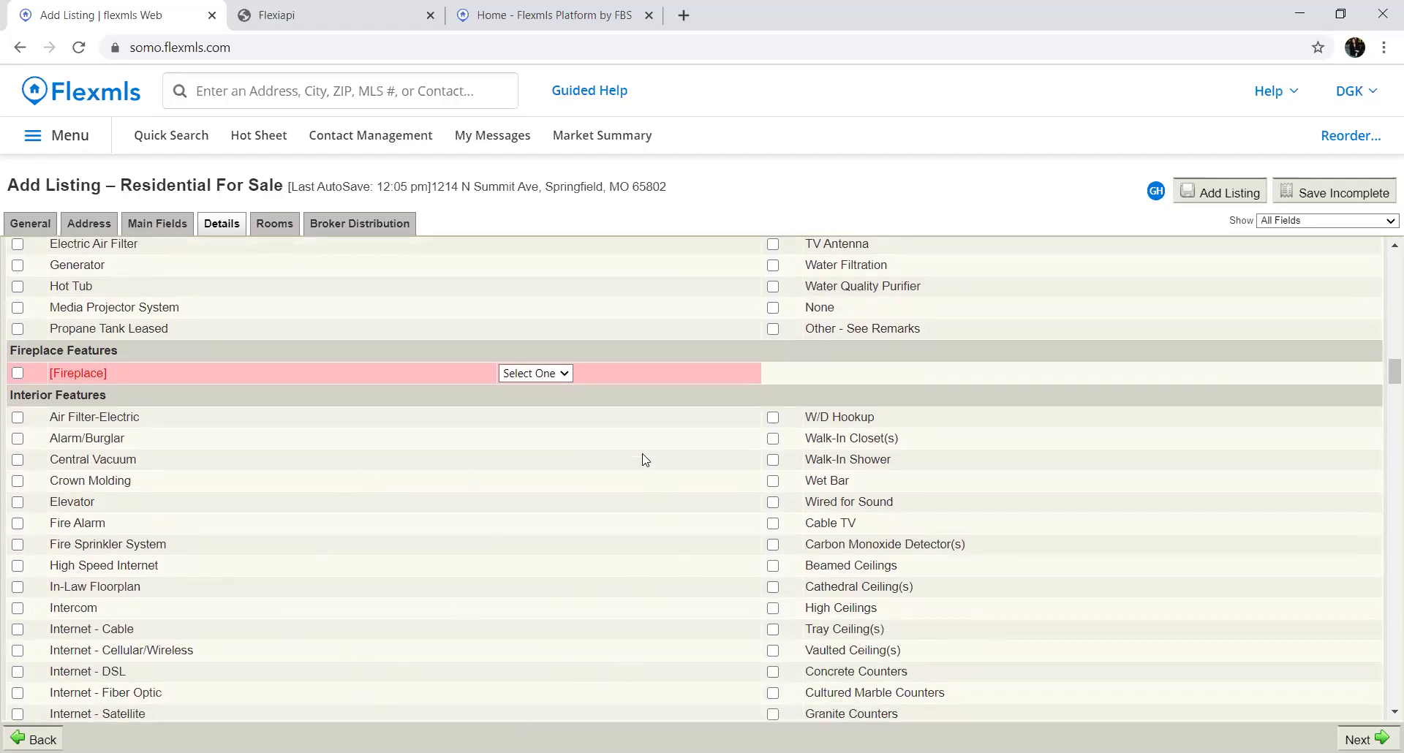
left_click(563, 376)
scroll(519, 515, "down", 3)
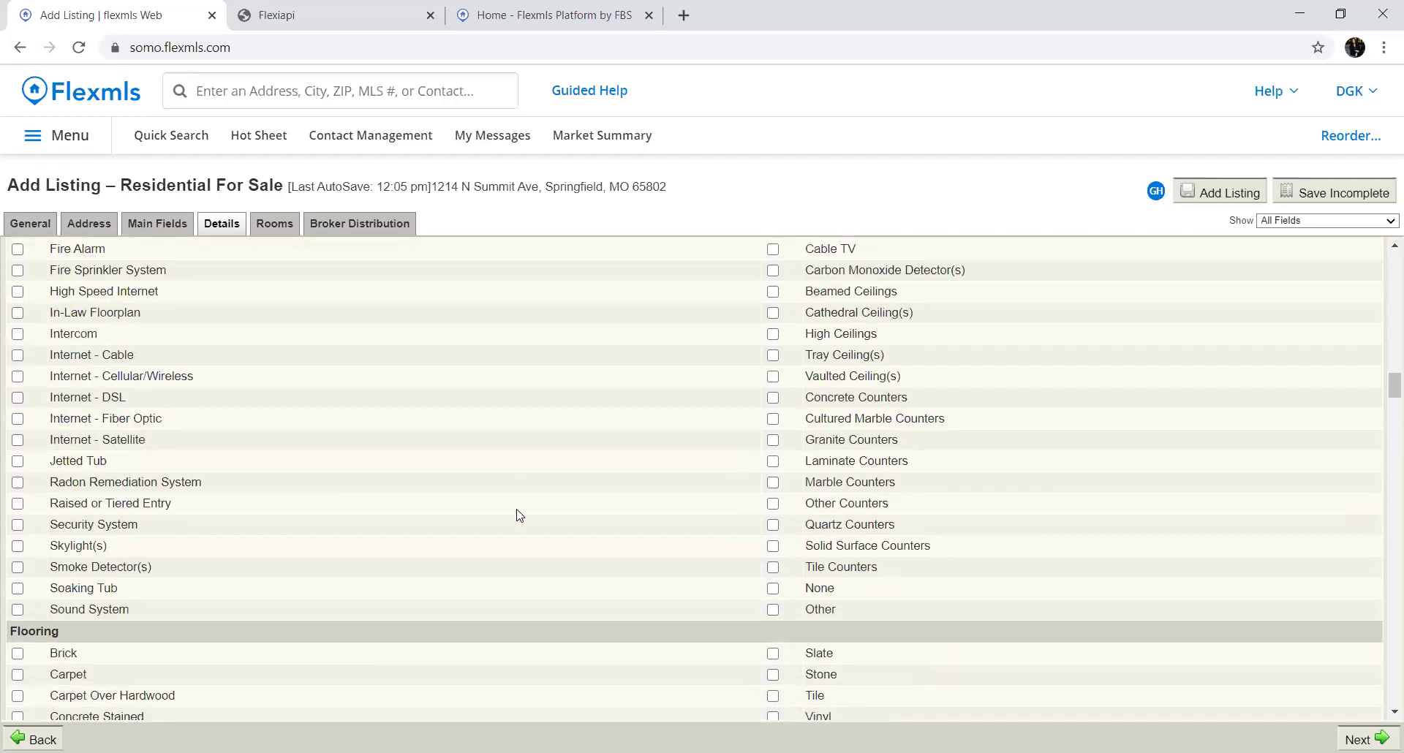
scroll(519, 516, "up", 5)
left_click(540, 465)
left_click(512, 545)
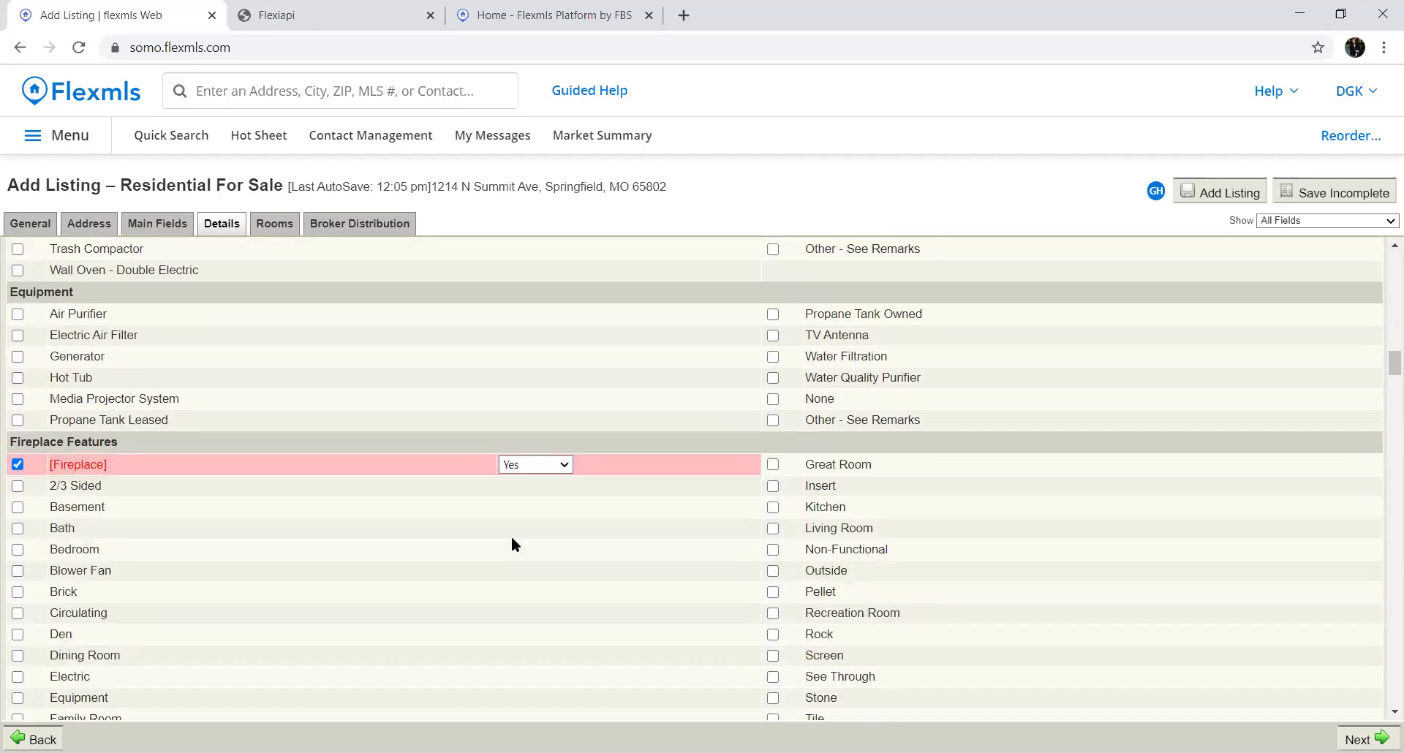
scroll(454, 581, "down", 2)
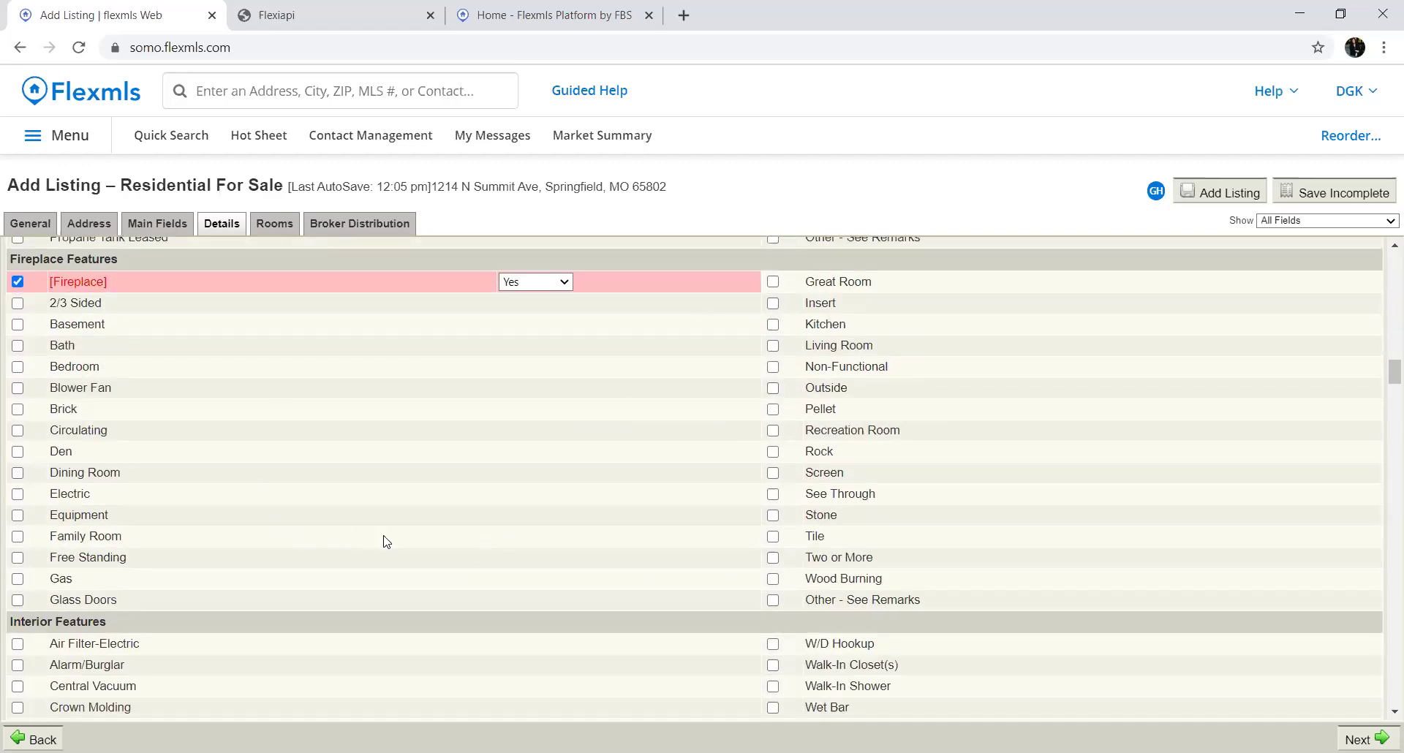
scroll(386, 542, "down", 2)
scroll(386, 542, "down", 2)
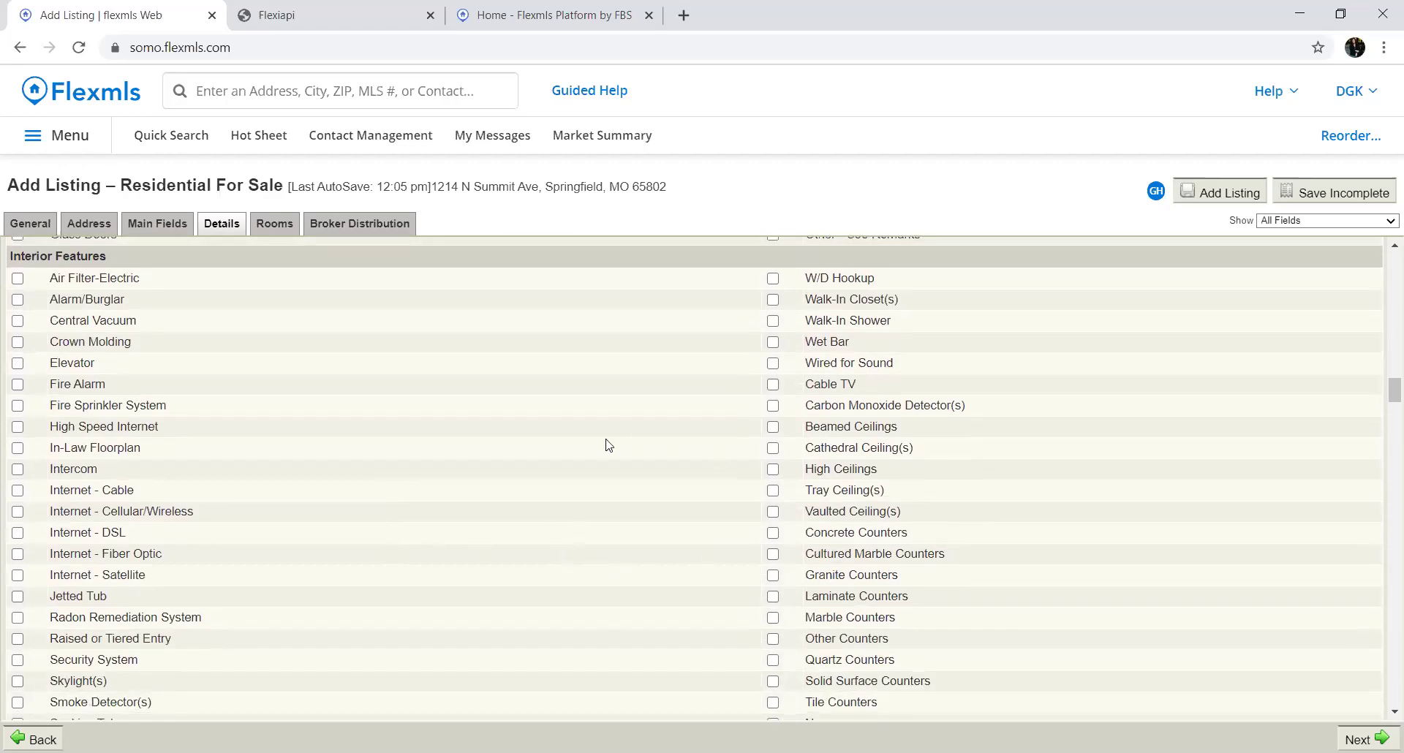
scroll(385, 514, "down", 1)
scroll(385, 514, "down", 2)
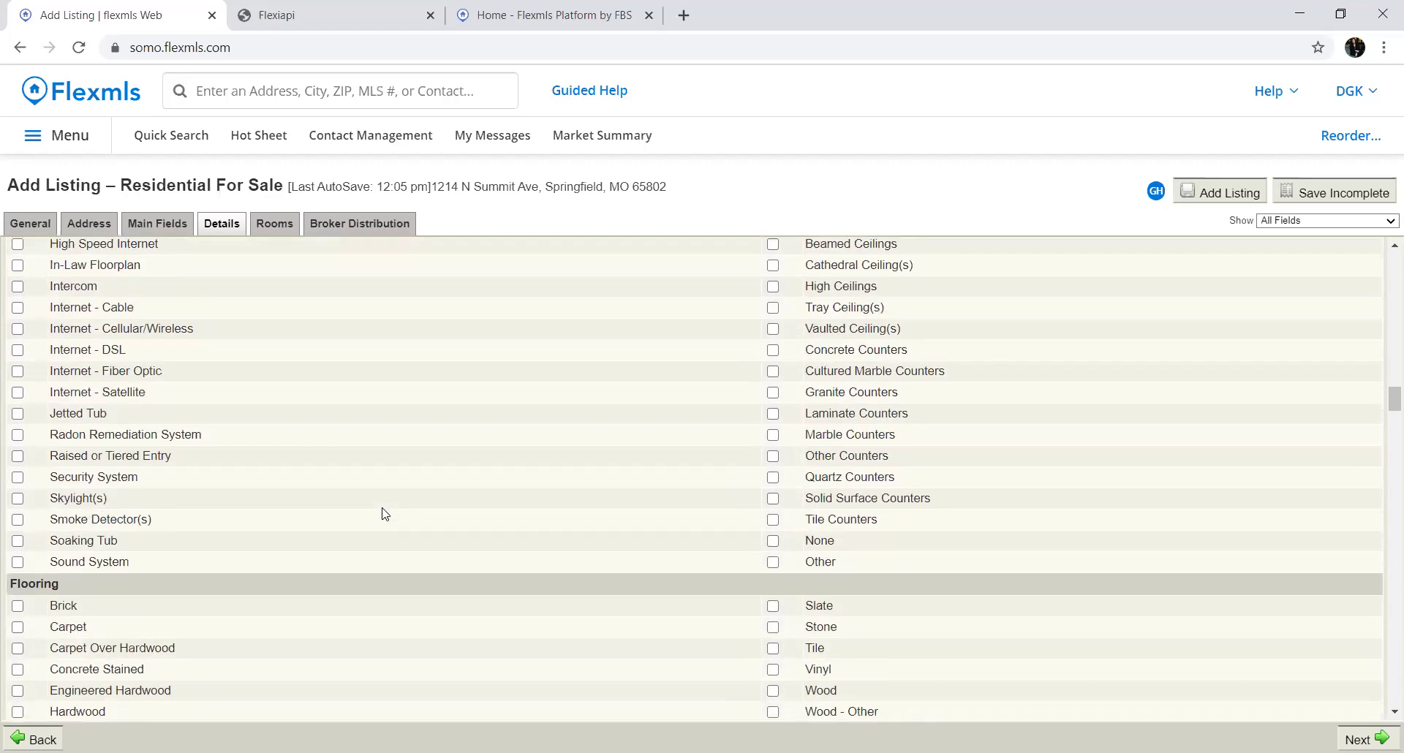
scroll(384, 514, "down", 2)
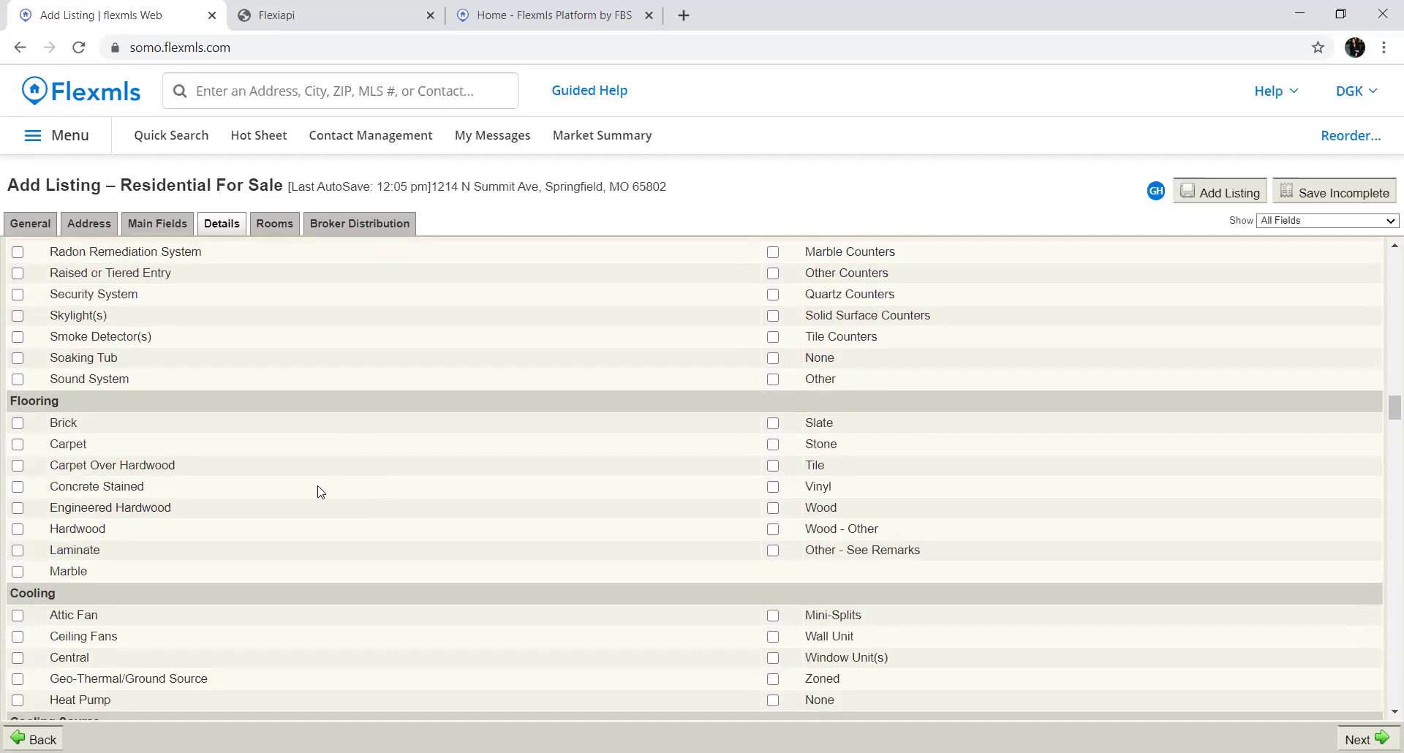
scroll(536, 573, "down", 2)
scroll(536, 573, "down", 3)
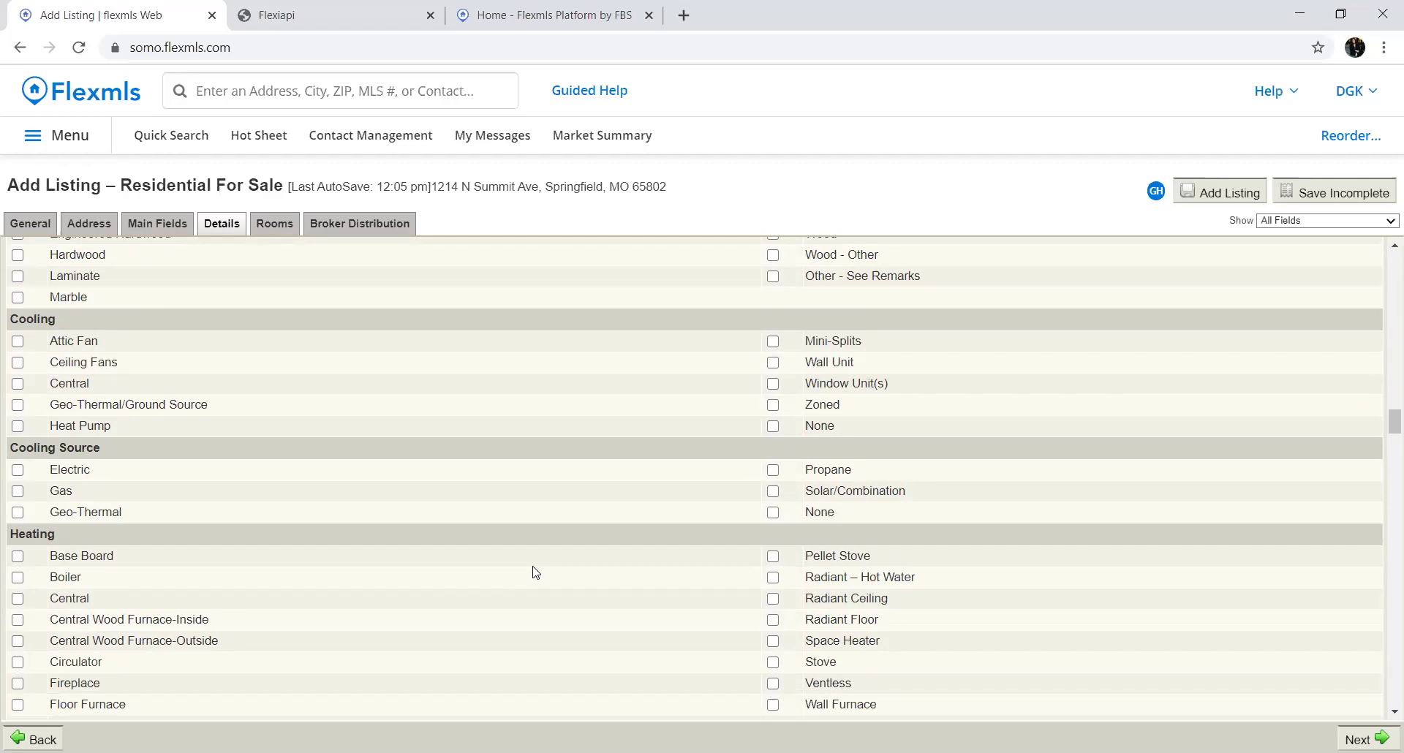
scroll(536, 572, "down", 5)
scroll(523, 607, "down", 3)
scroll(523, 607, "up", 6)
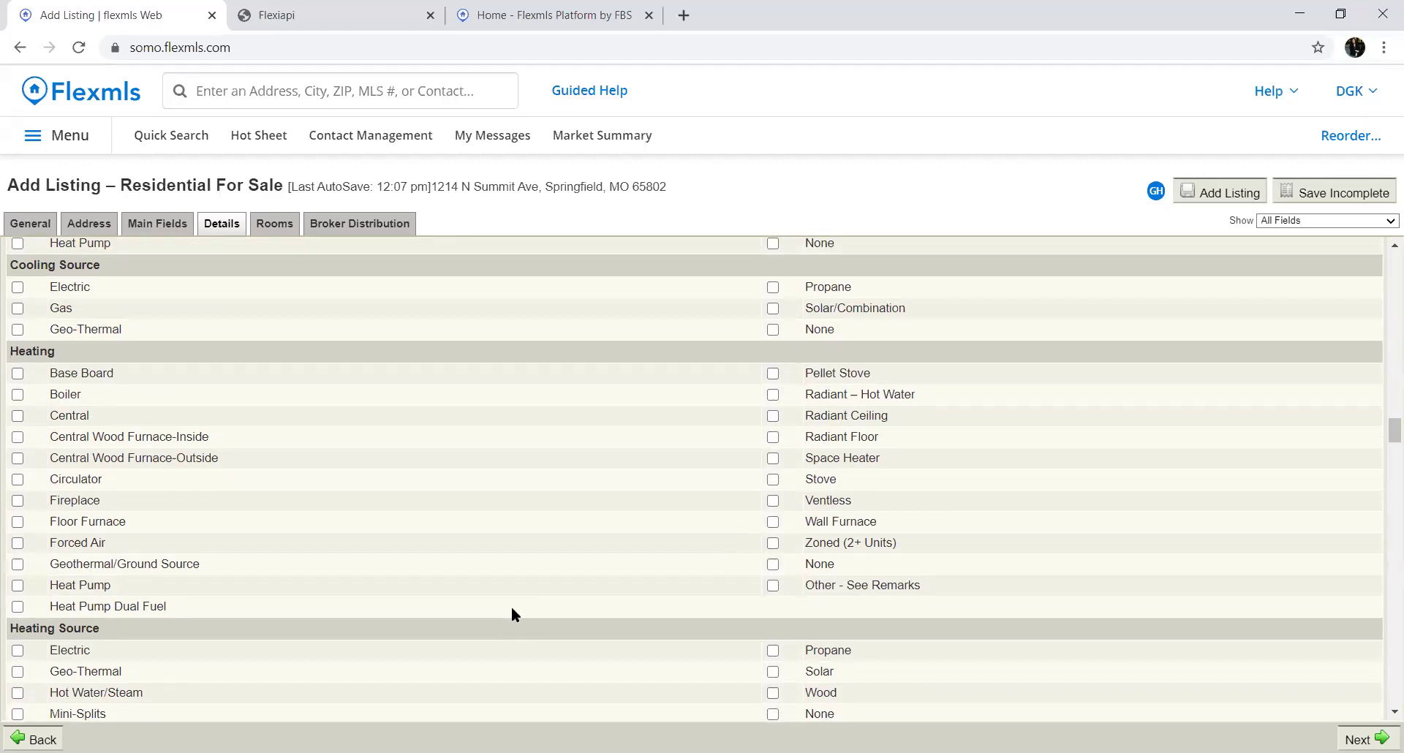
scroll(515, 606, "down", 1)
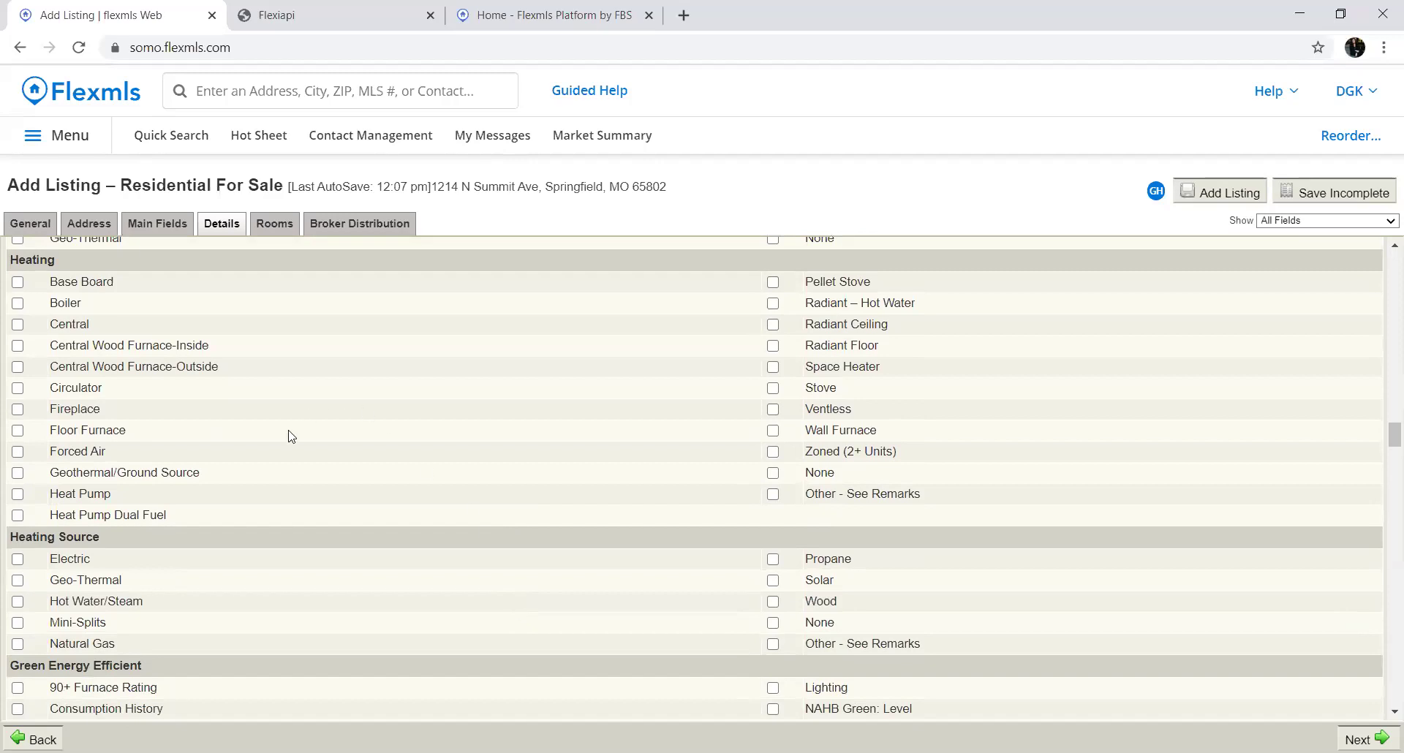
scroll(383, 621, "down", 2)
scroll(387, 621, "down", 2)
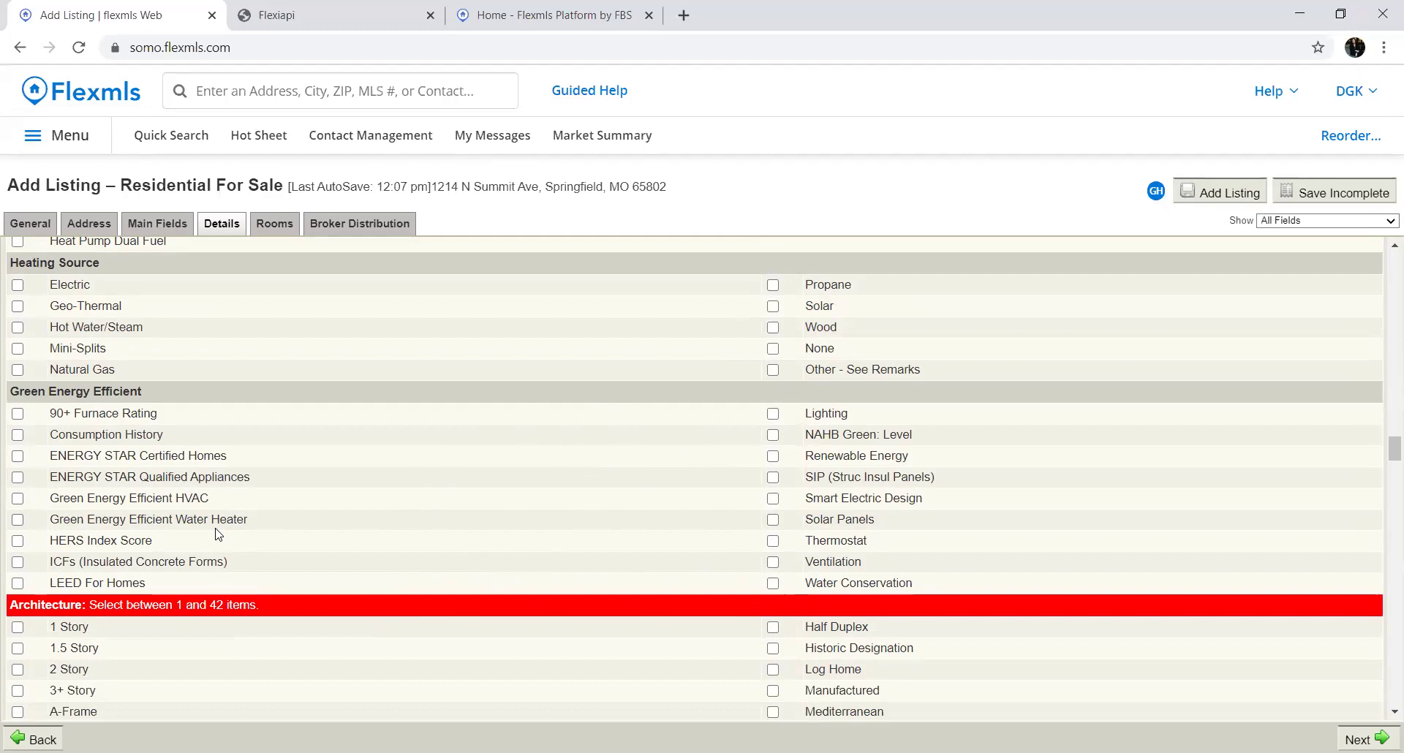
scroll(218, 534, "down", 4)
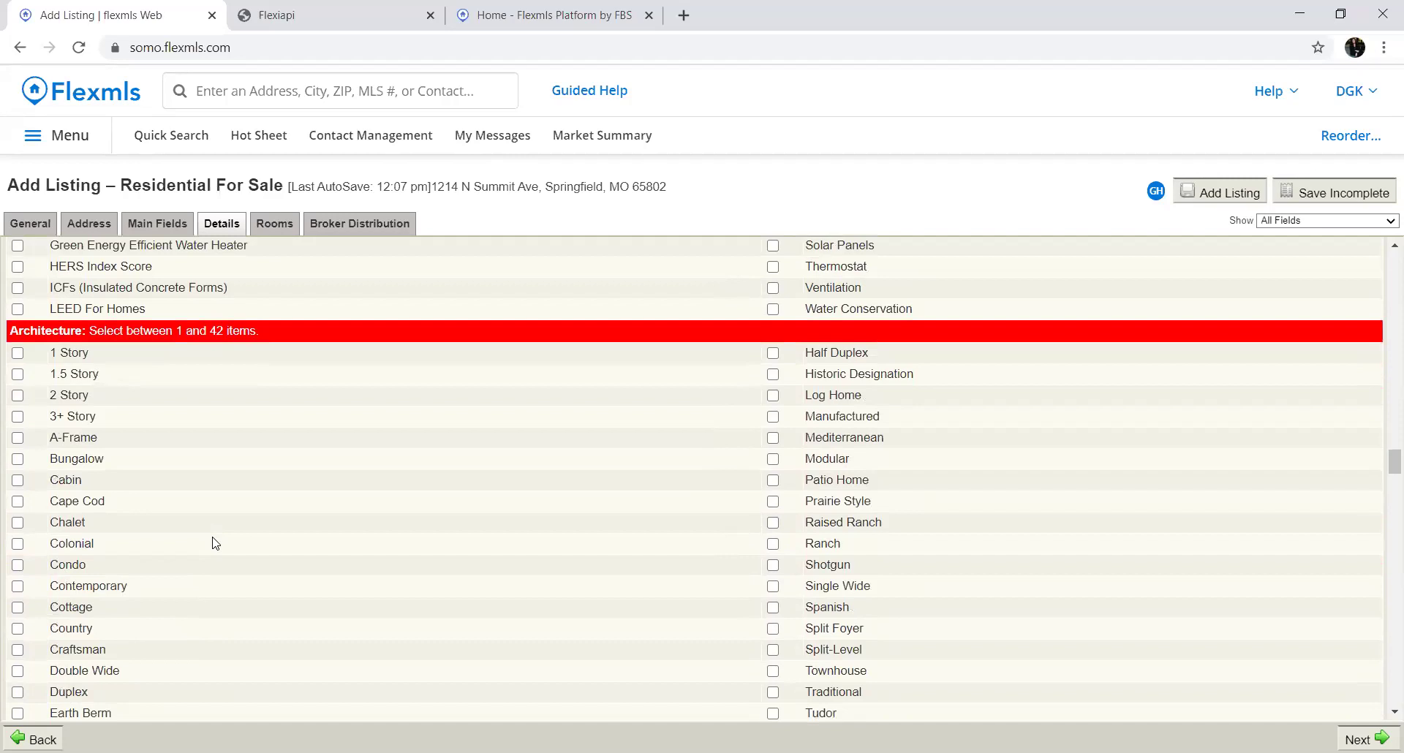
scroll(216, 543, "down", 1)
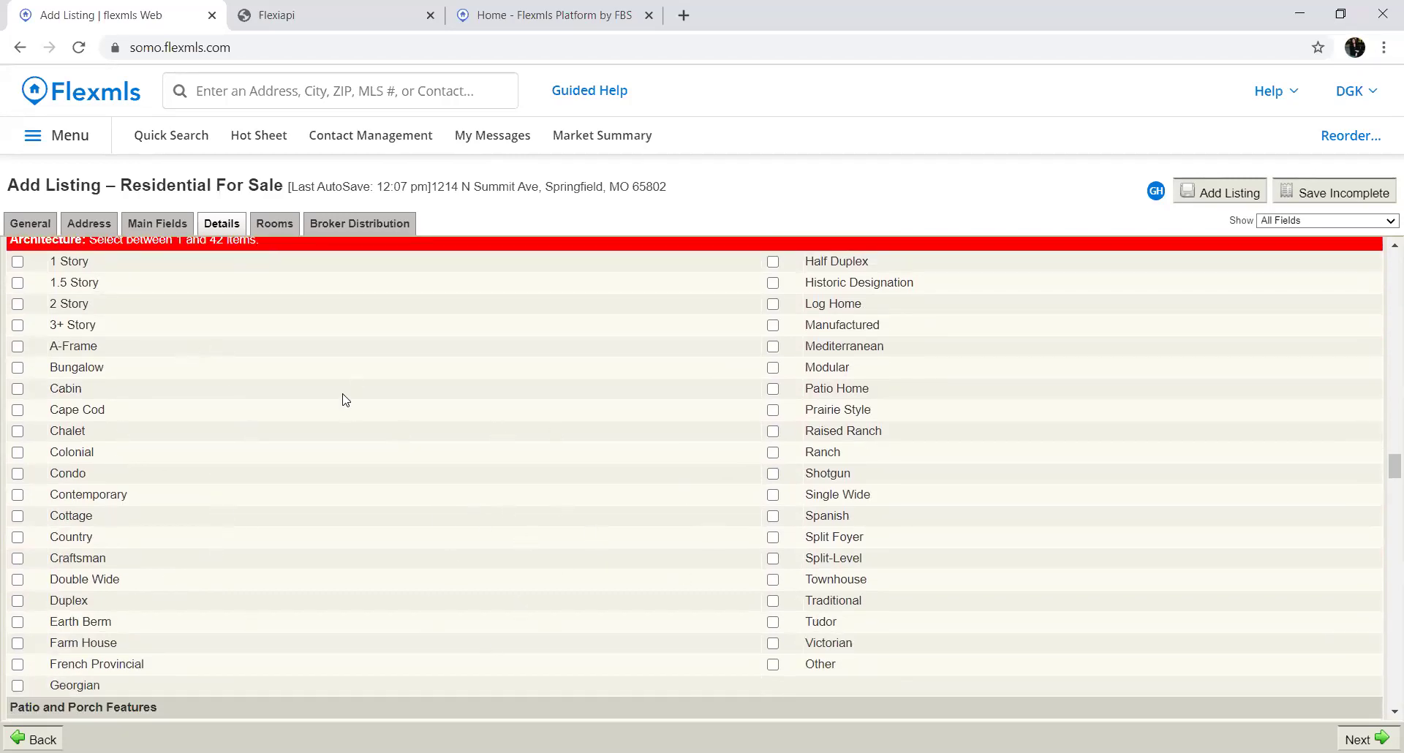
scroll(345, 399, "up", 1)
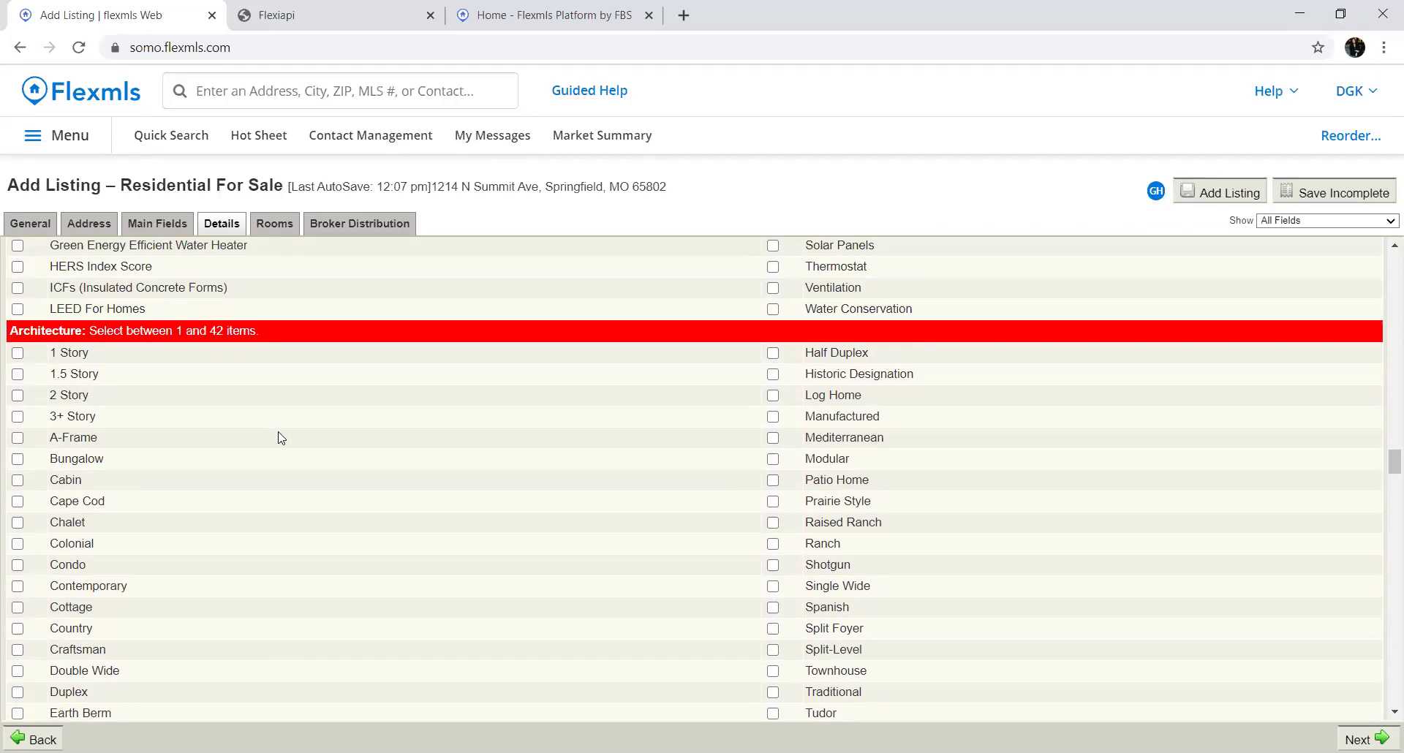
scroll(280, 464, "down", 3)
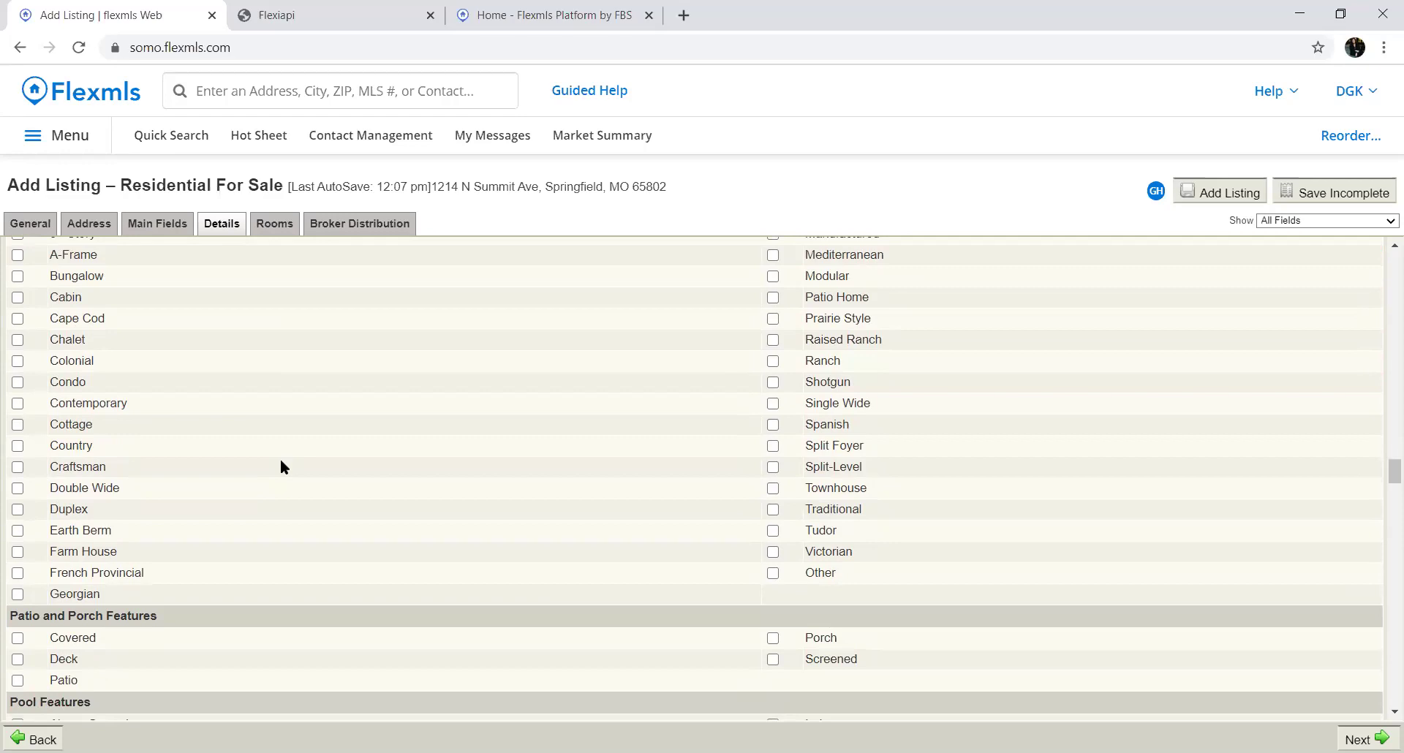
scroll(294, 480, "down", 3)
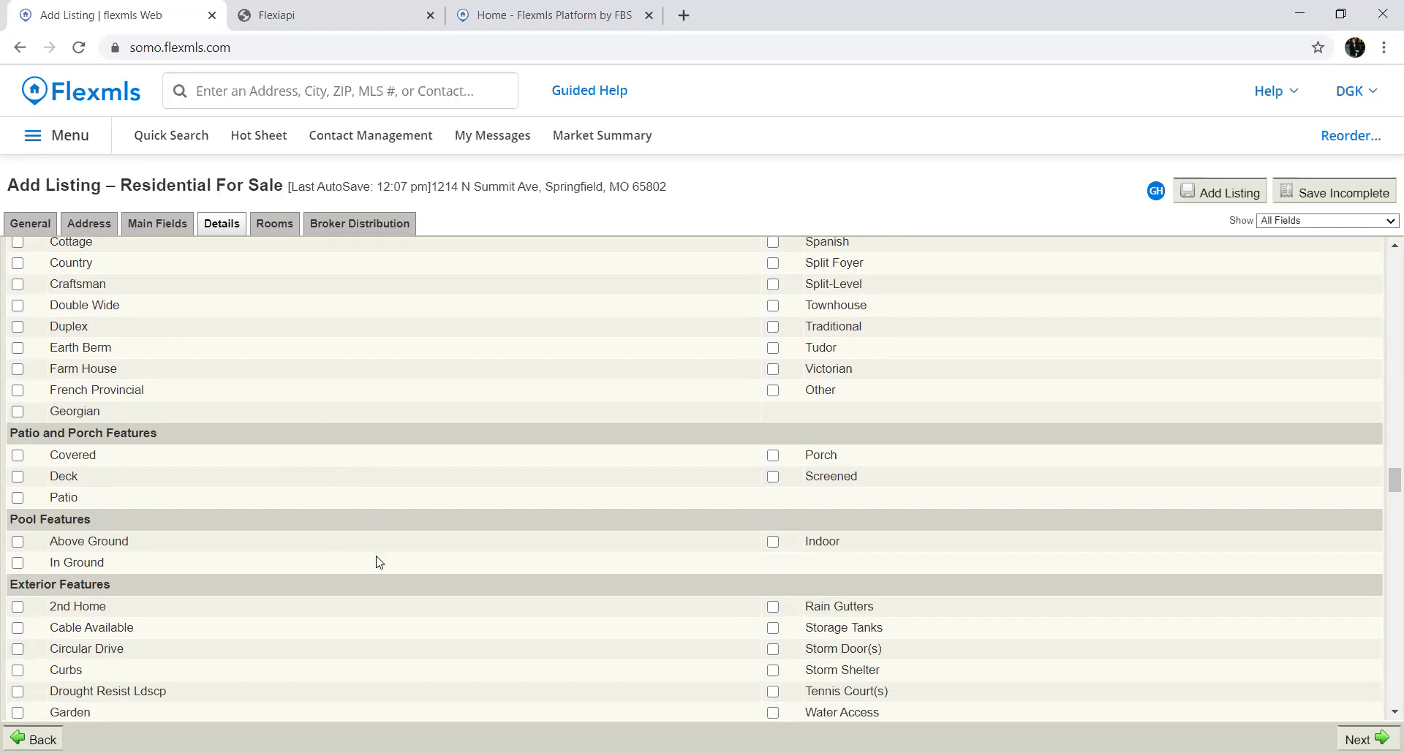
scroll(380, 575, "down", 3)
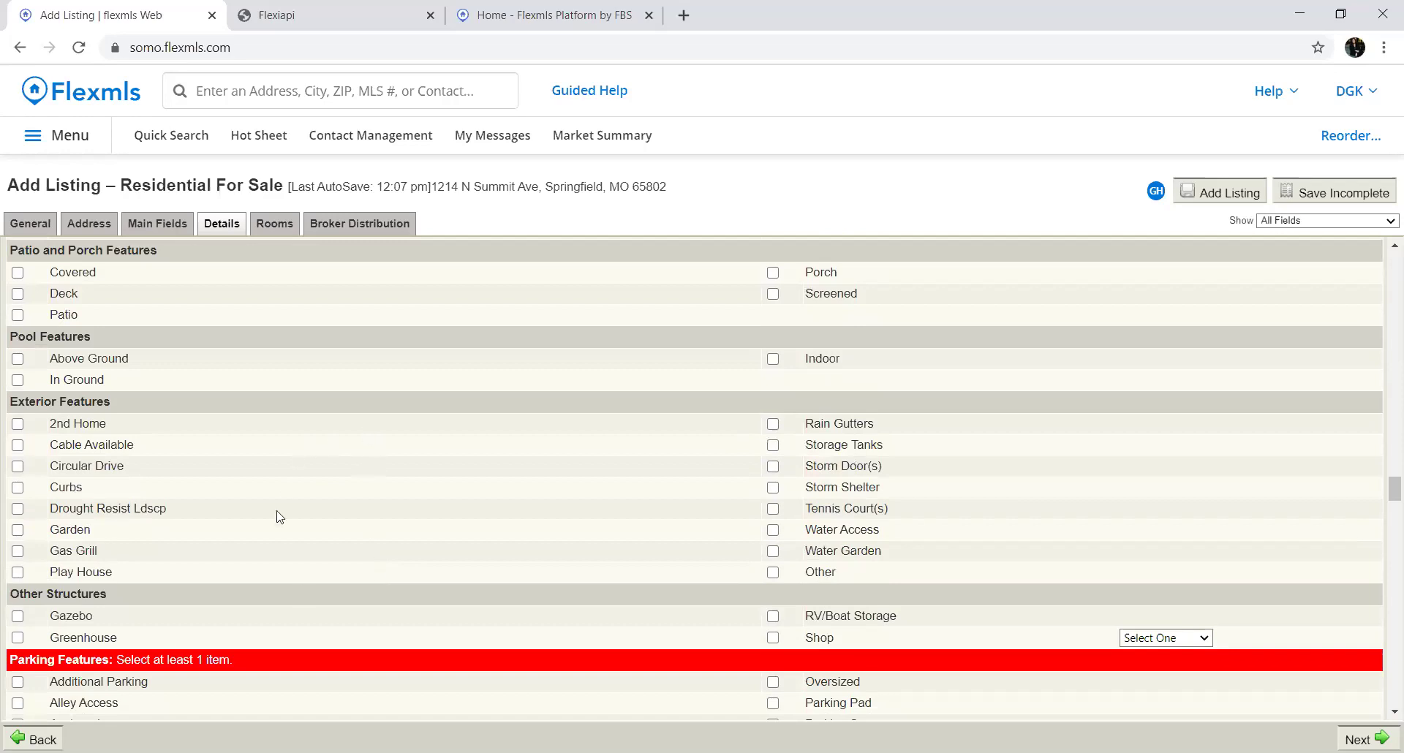
scroll(424, 552, "down", 3)
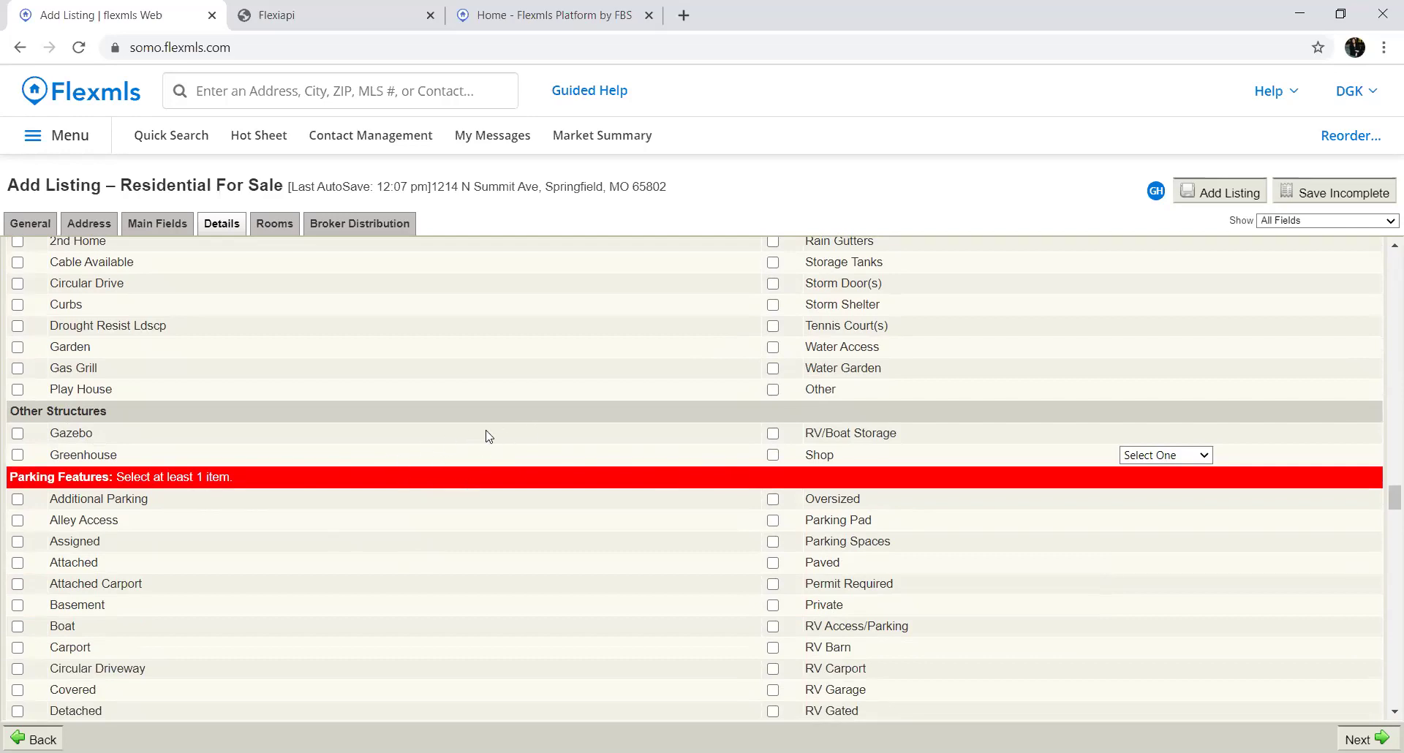
scroll(462, 441, "down", 2)
scroll(462, 441, "down", 1)
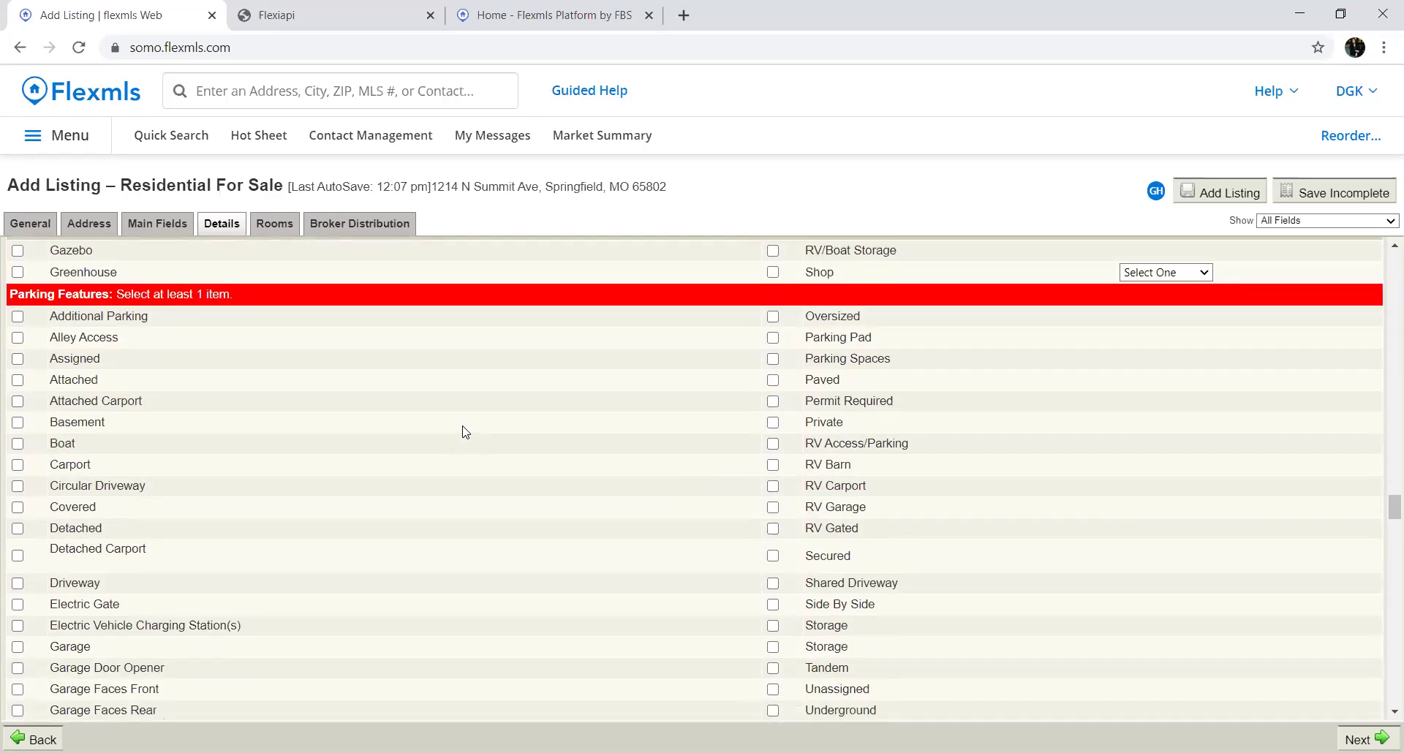
scroll(358, 470, "down", 1)
scroll(356, 470, "up", 1)
scroll(59, 433, "up", 6)
scroll(59, 433, "up", 8)
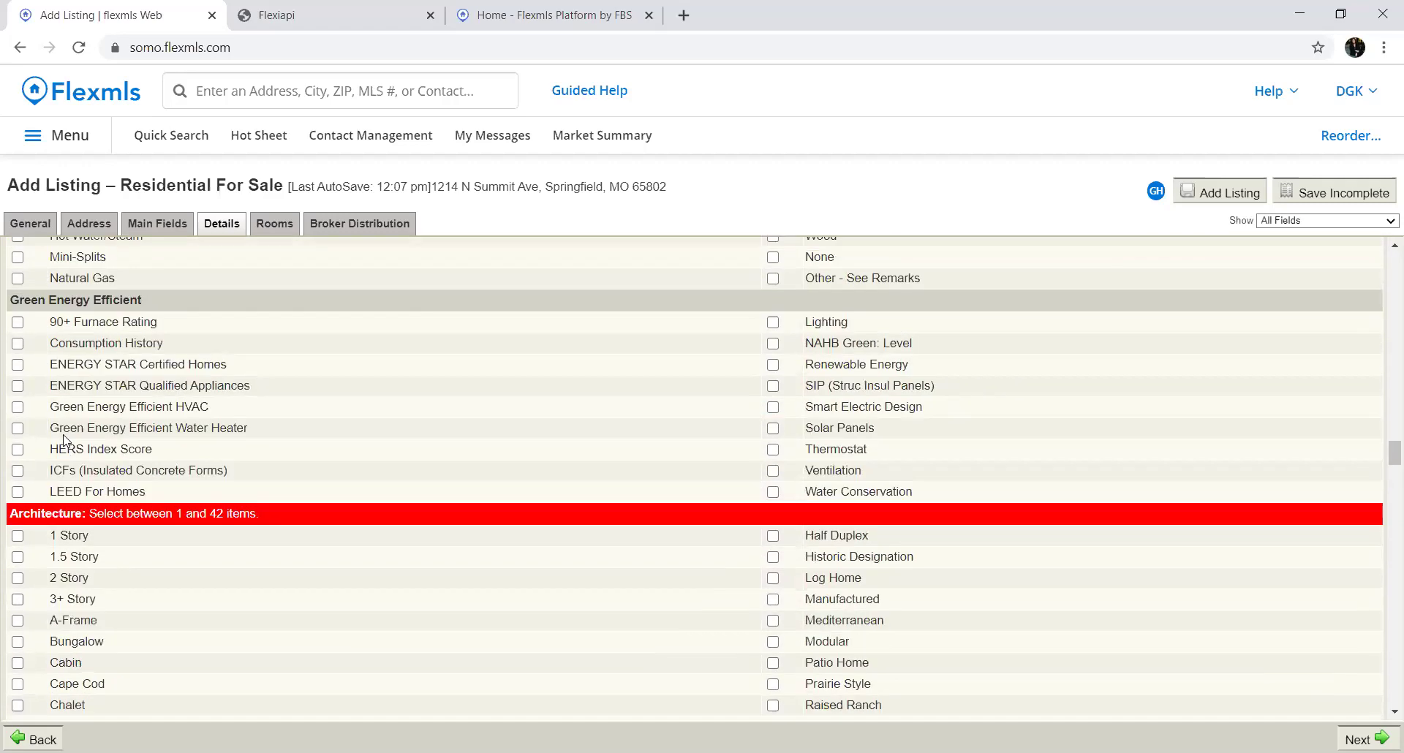
scroll(63, 439, "down", 4)
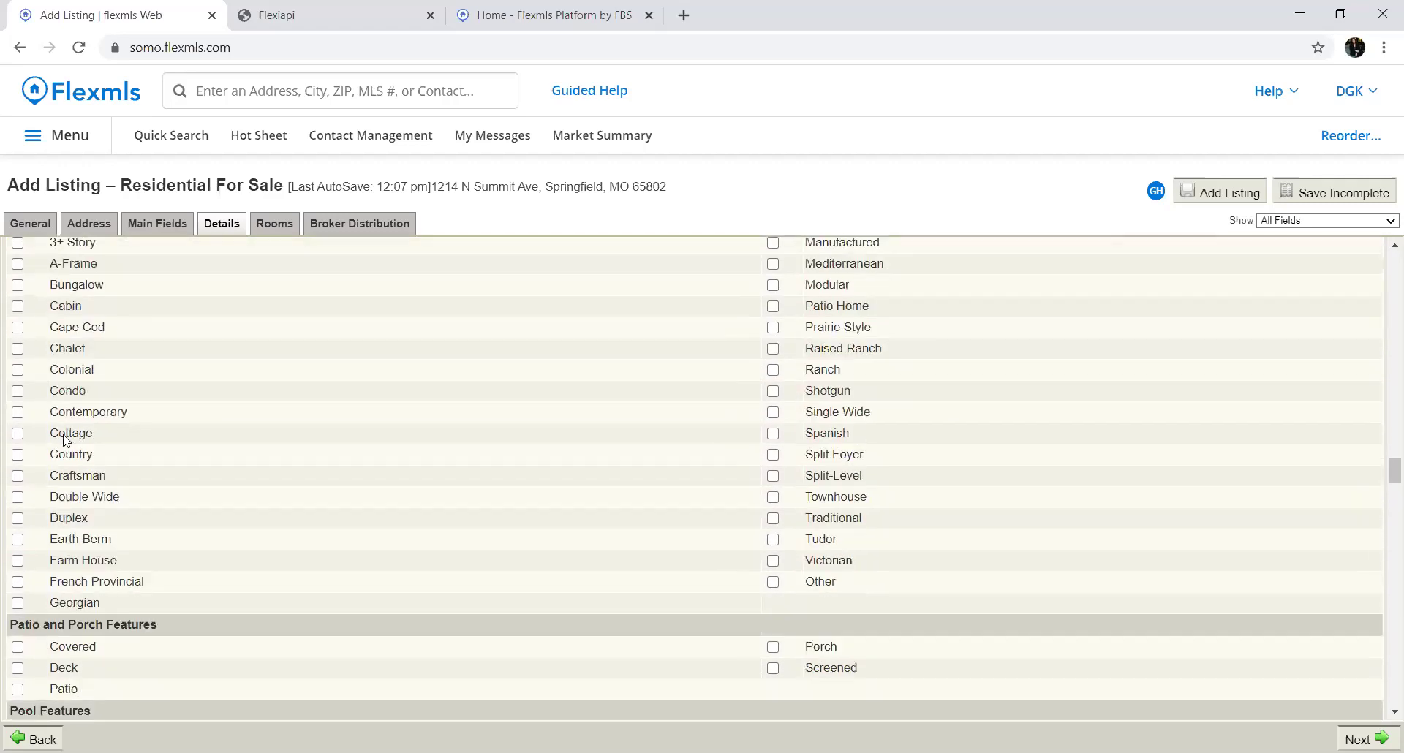
scroll(65, 440, "up", 2)
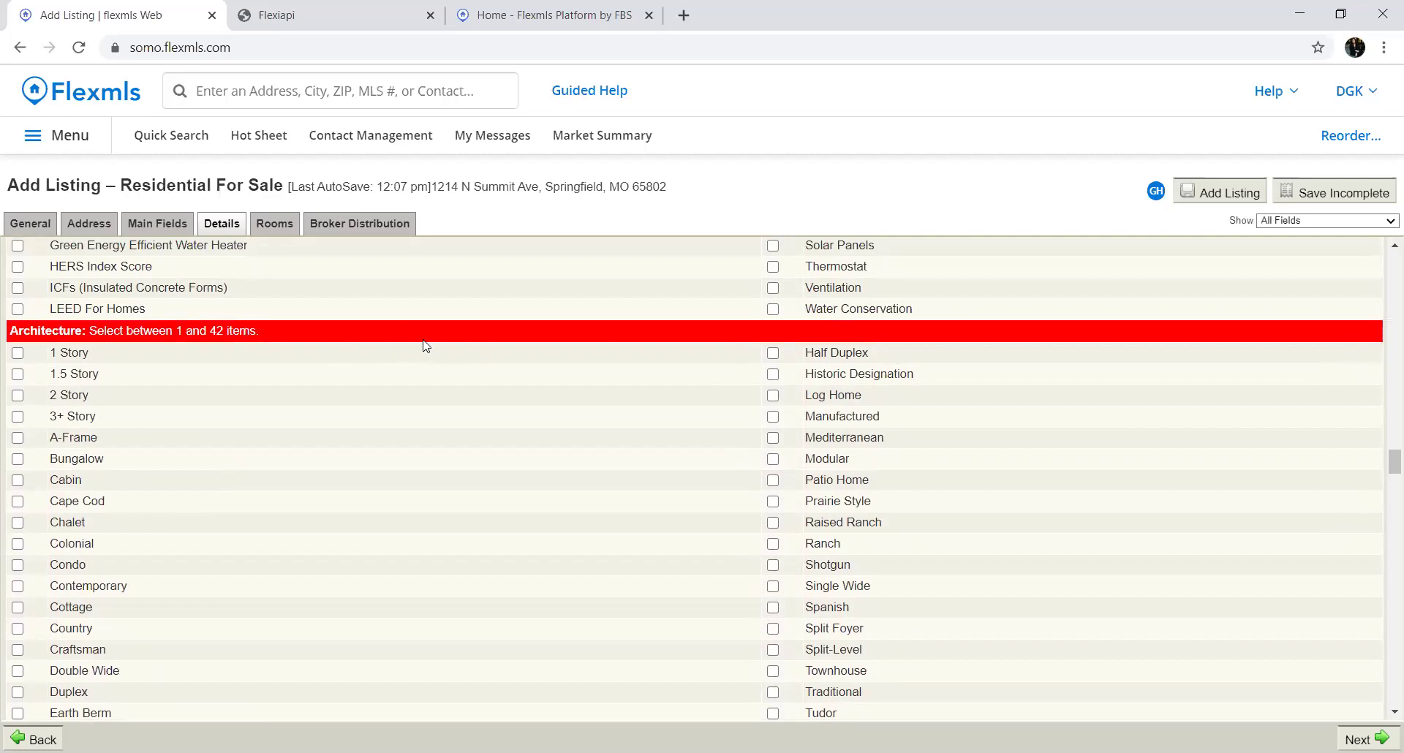
scroll(443, 411, "down", 8)
scroll(451, 431, "down", 5)
scroll(451, 432, "up", 2)
scroll(451, 430, "down", 2)
scroll(451, 430, "down", 6)
scroll(451, 432, "down", 1)
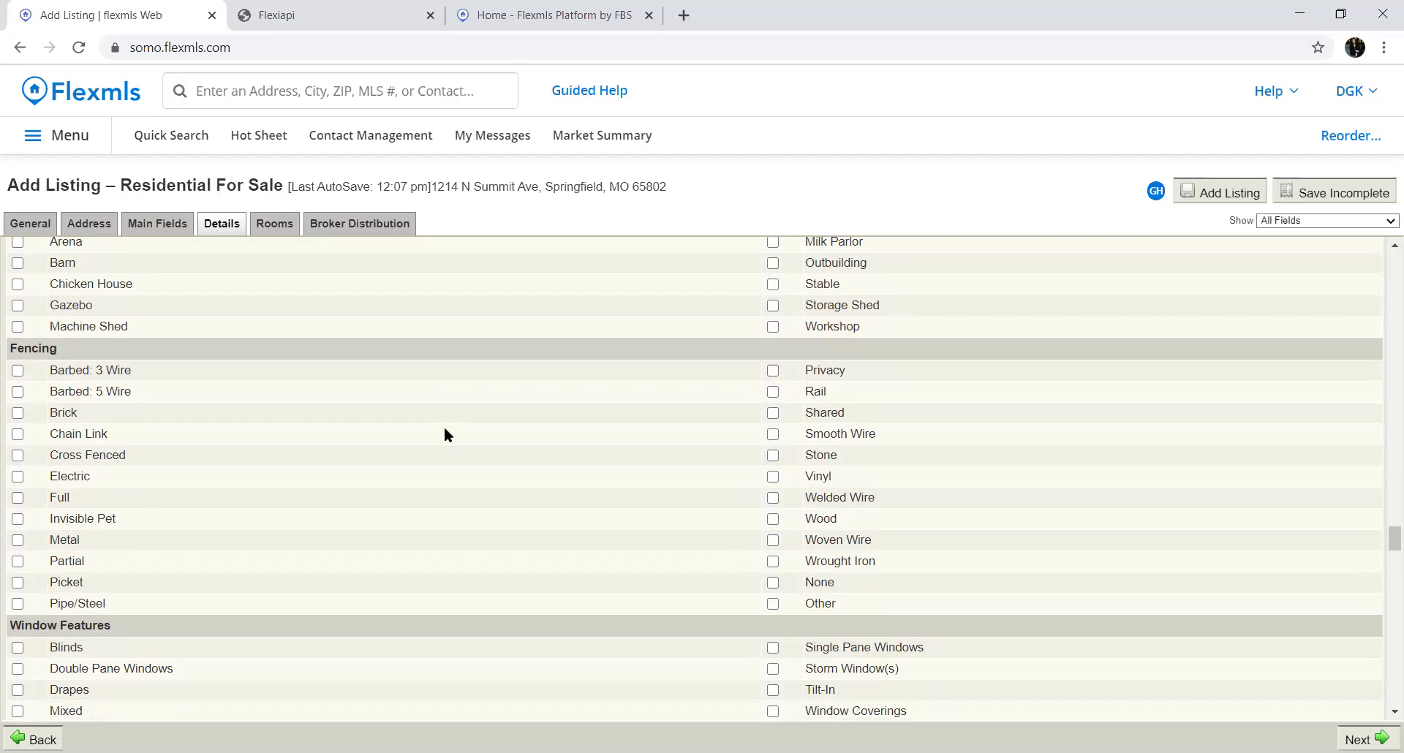
Tick Cul-De-Sac under Lot Features, then move down to Association Info
scroll(433, 474, "down", 2)
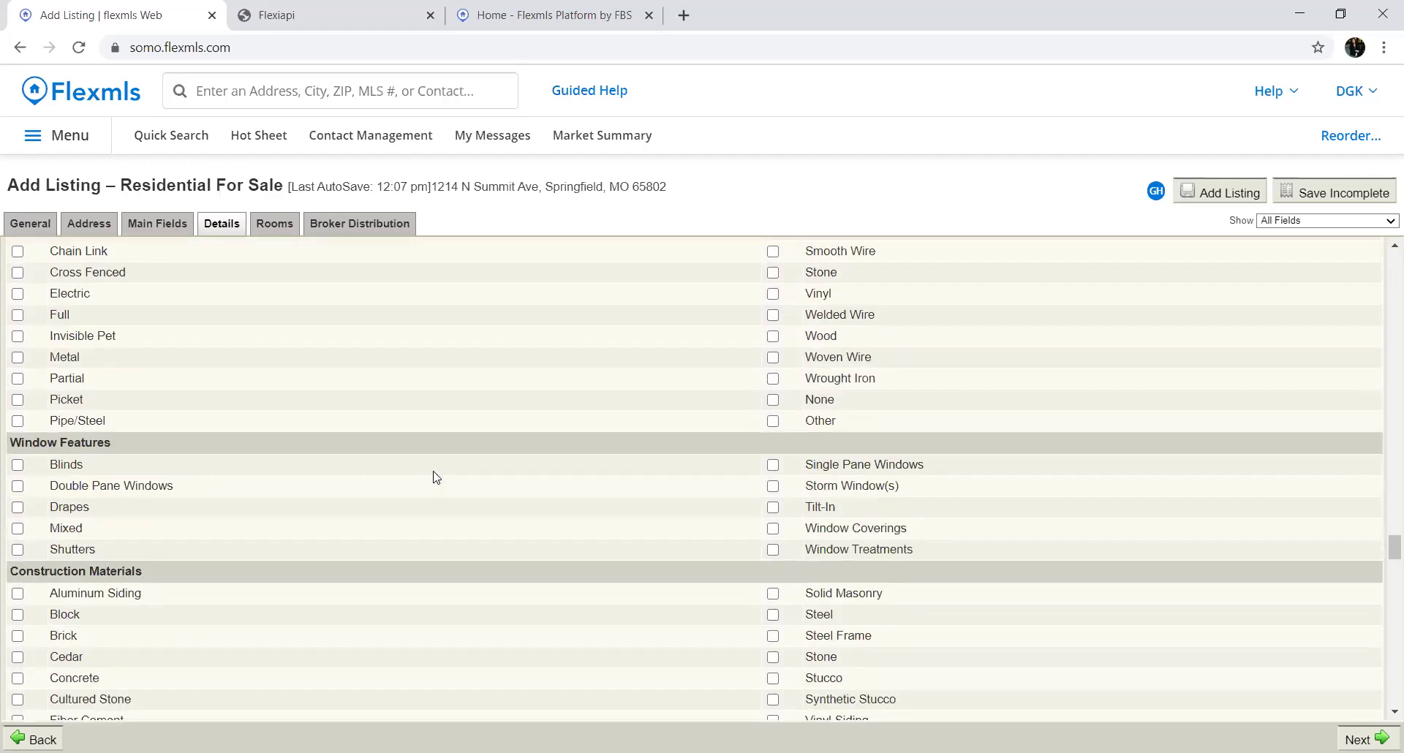
scroll(433, 474, "up", 2)
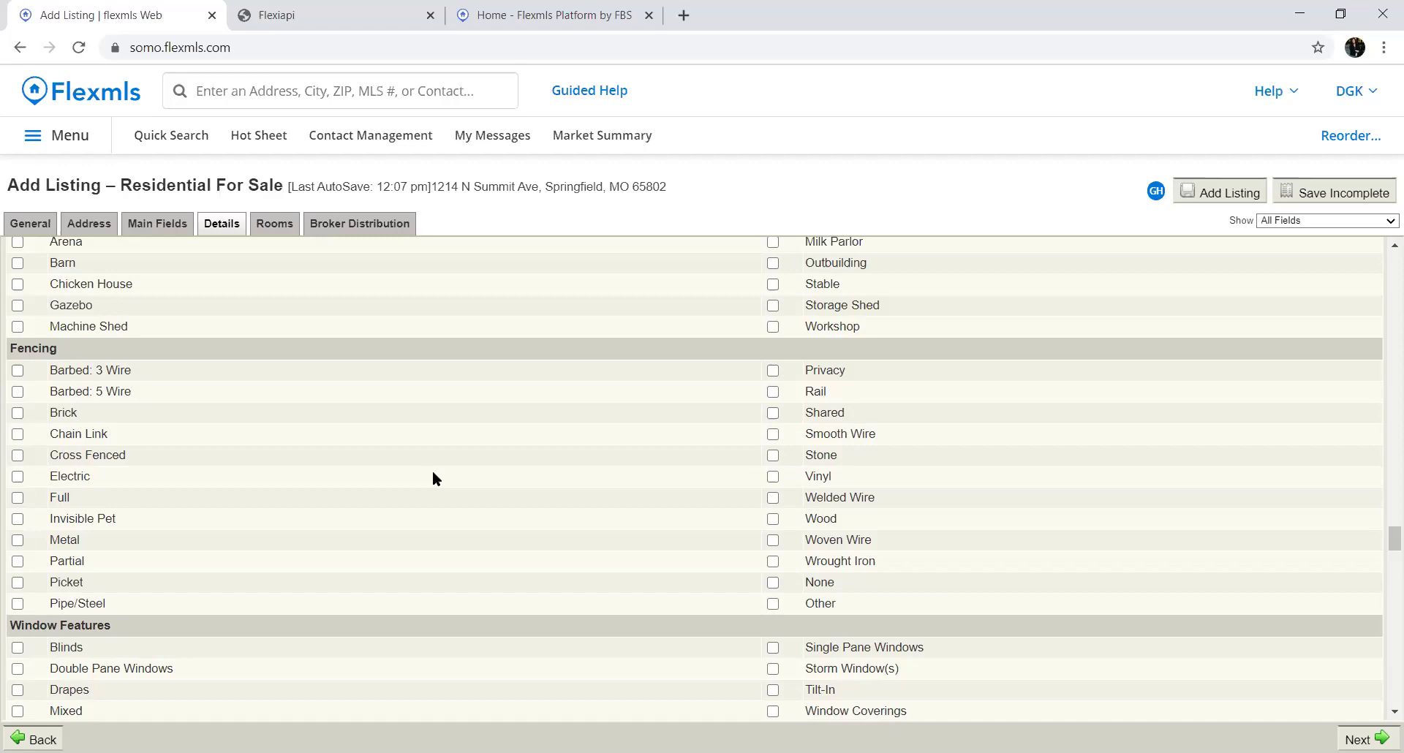
scroll(444, 477, "down", 2)
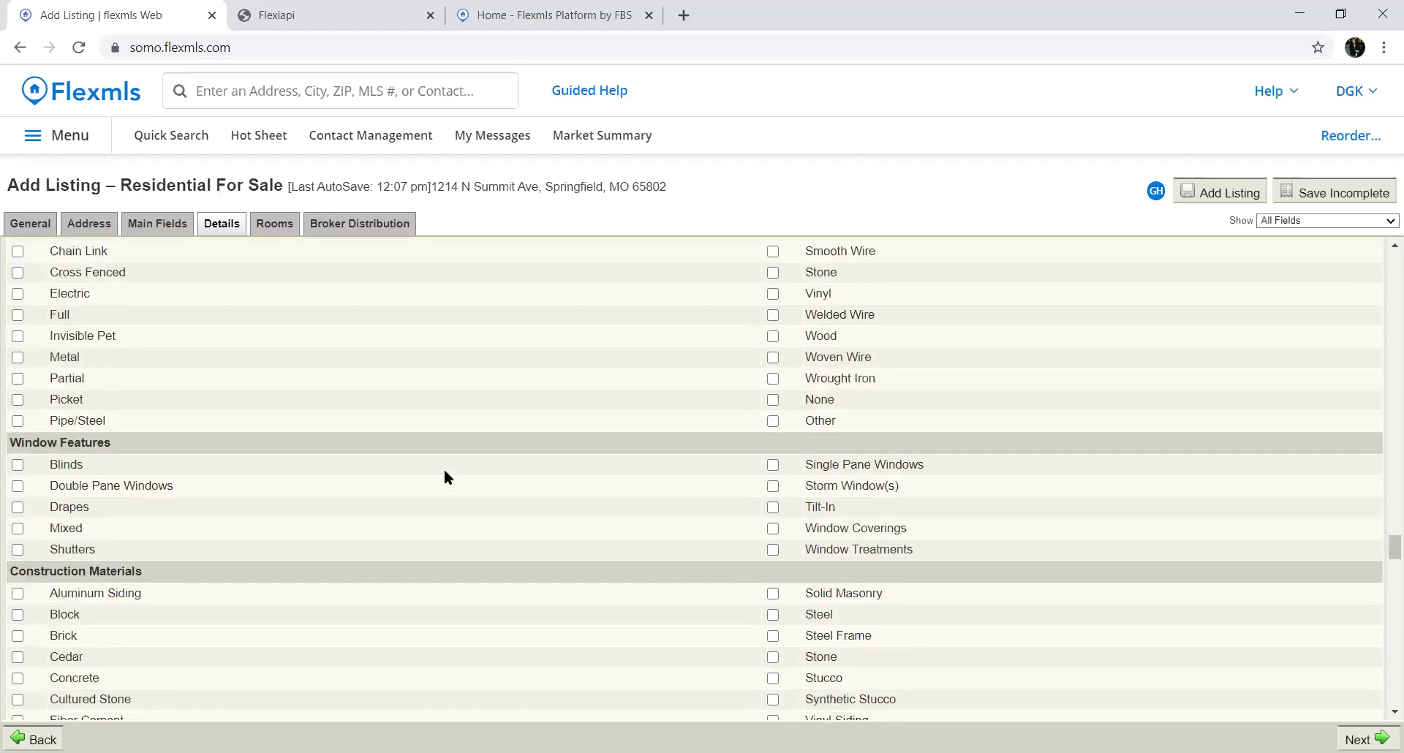
scroll(444, 472, "down", 1)
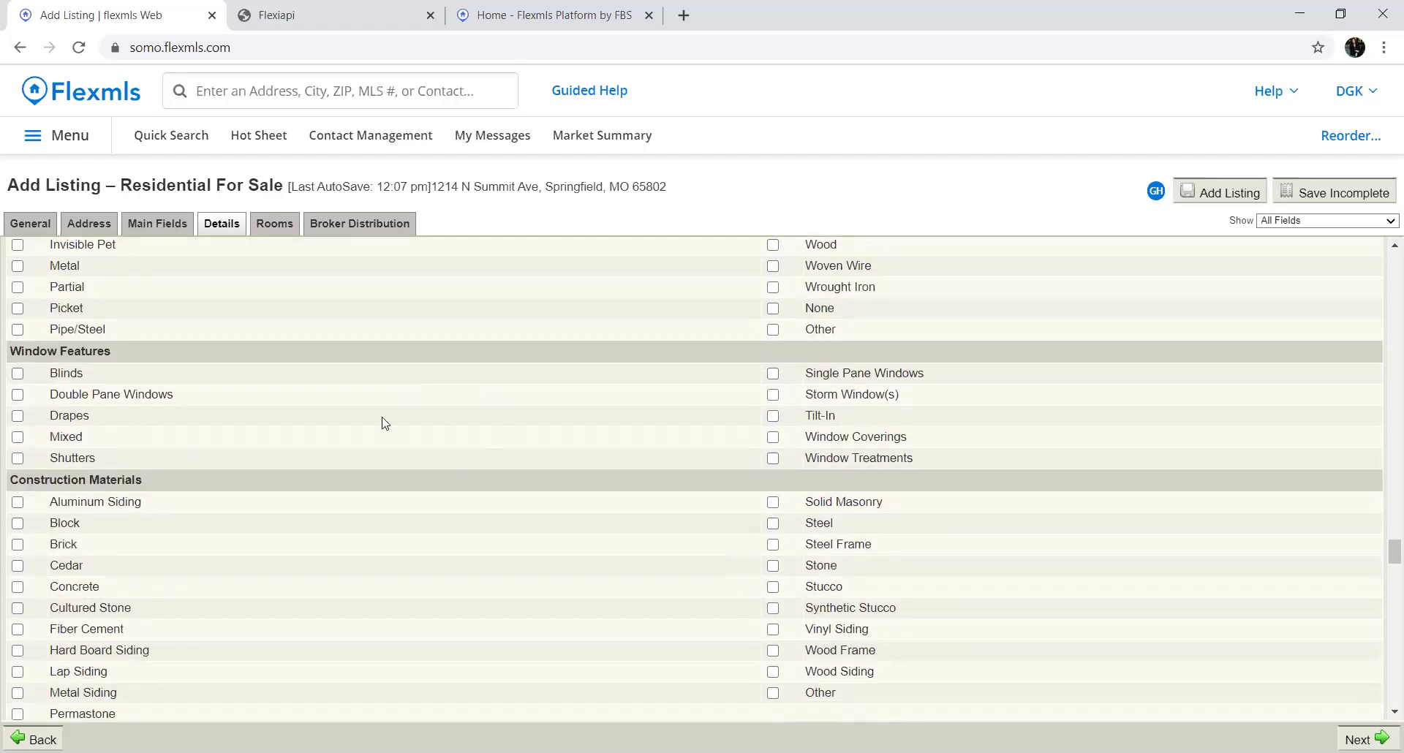
scroll(508, 478, "down", 2)
scroll(468, 461, "up", 1)
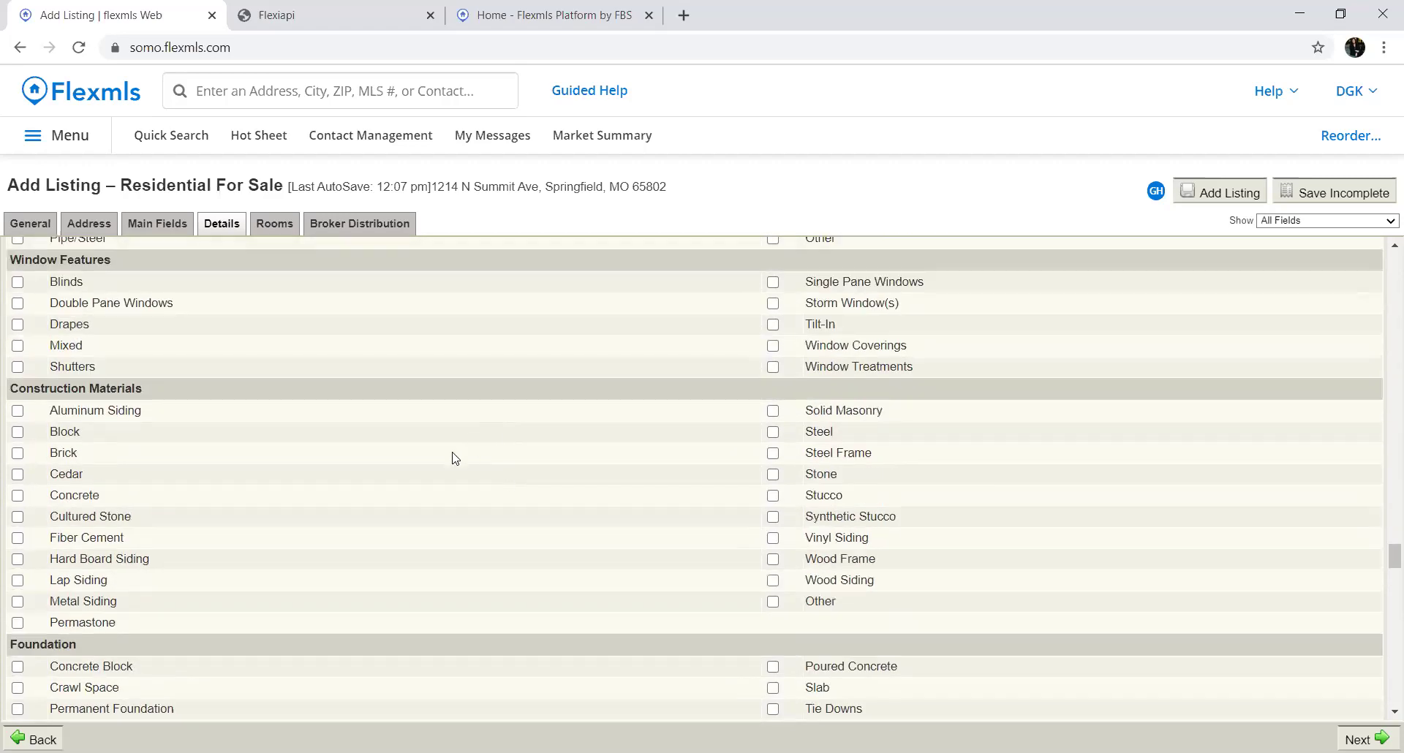
scroll(470, 569, "down", 4)
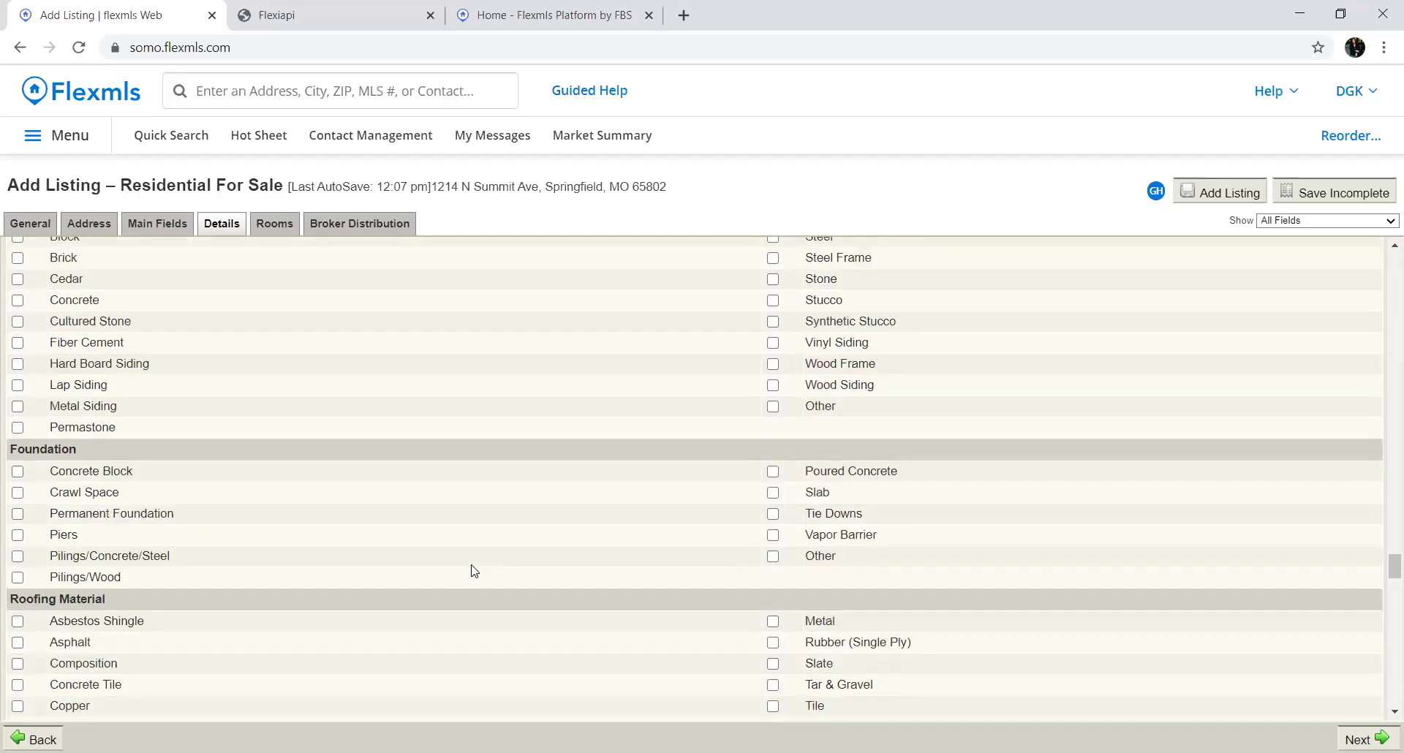
scroll(472, 568, "down", 1)
scroll(509, 559, "down", 2)
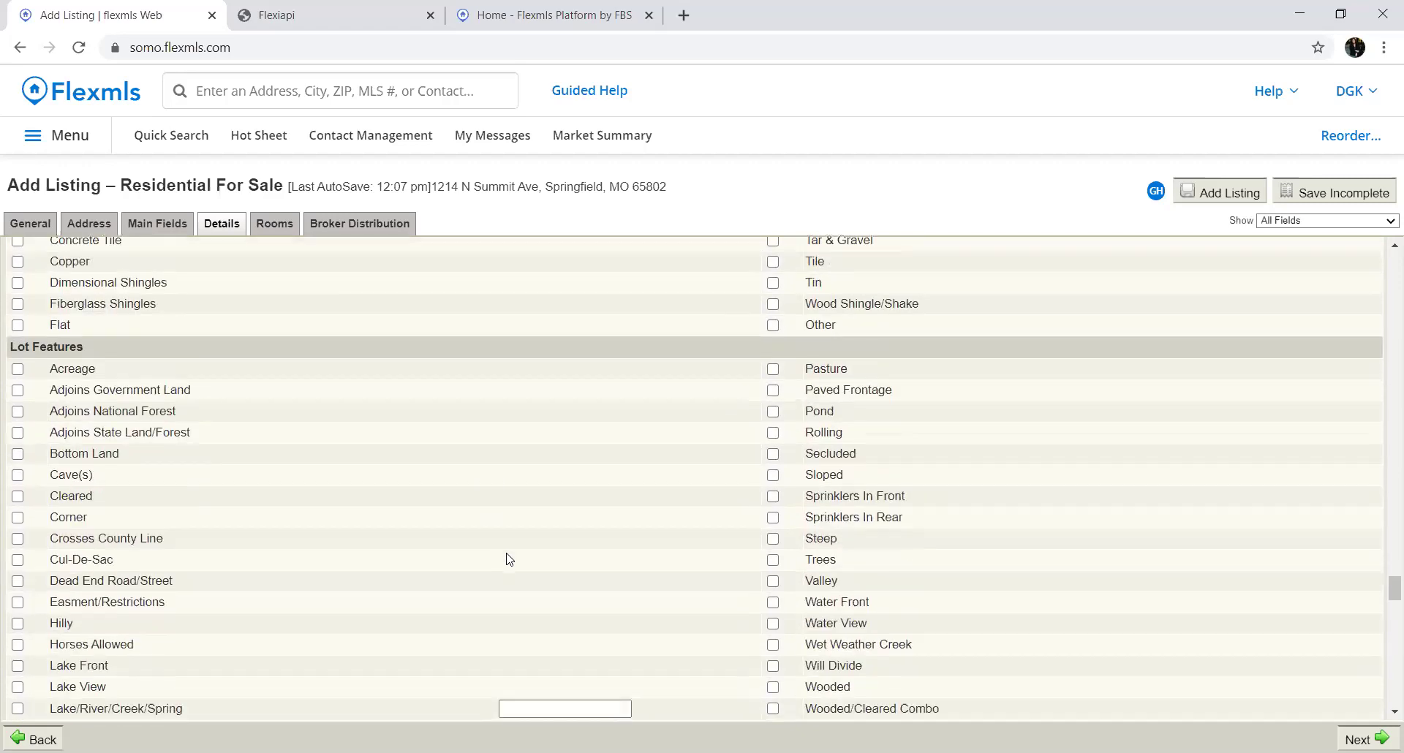
scroll(509, 559, "down", 1)
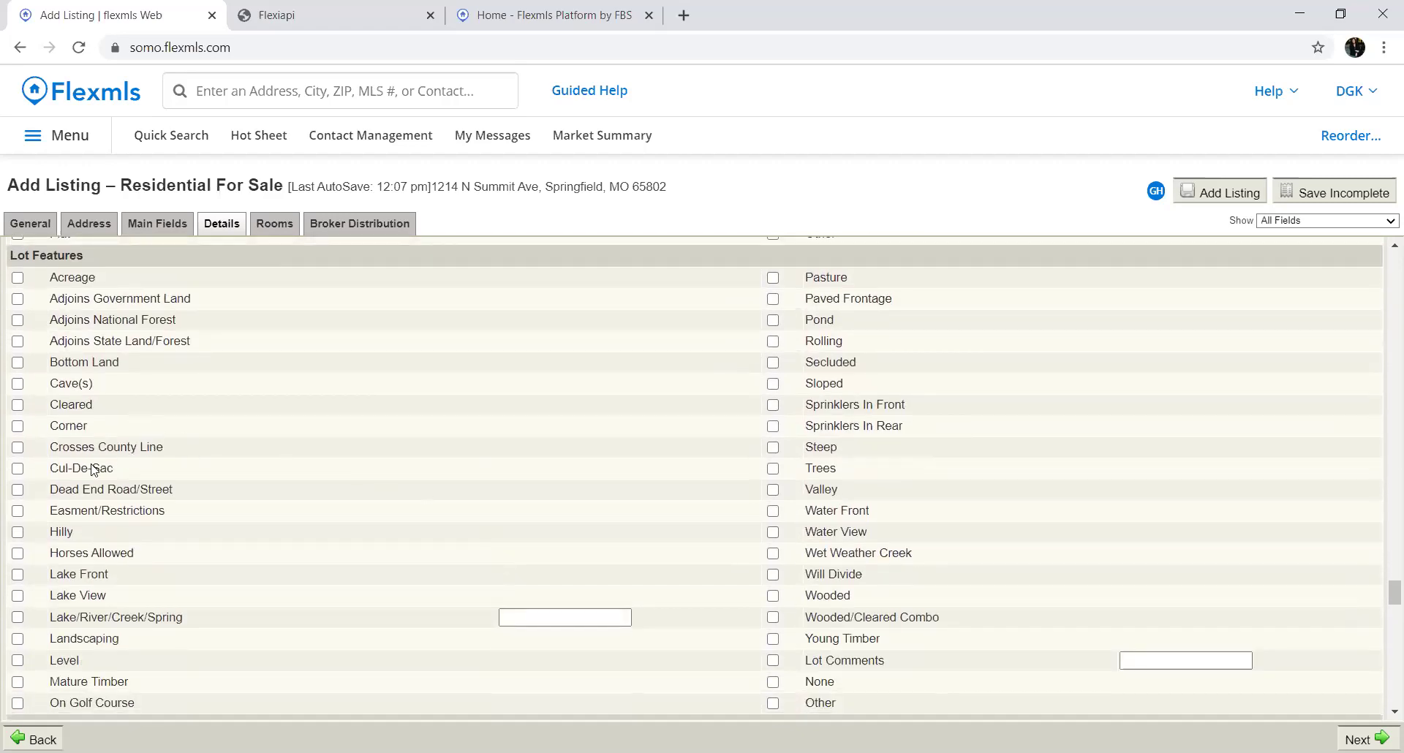
left_click(18, 474)
scroll(279, 589, "down", 5)
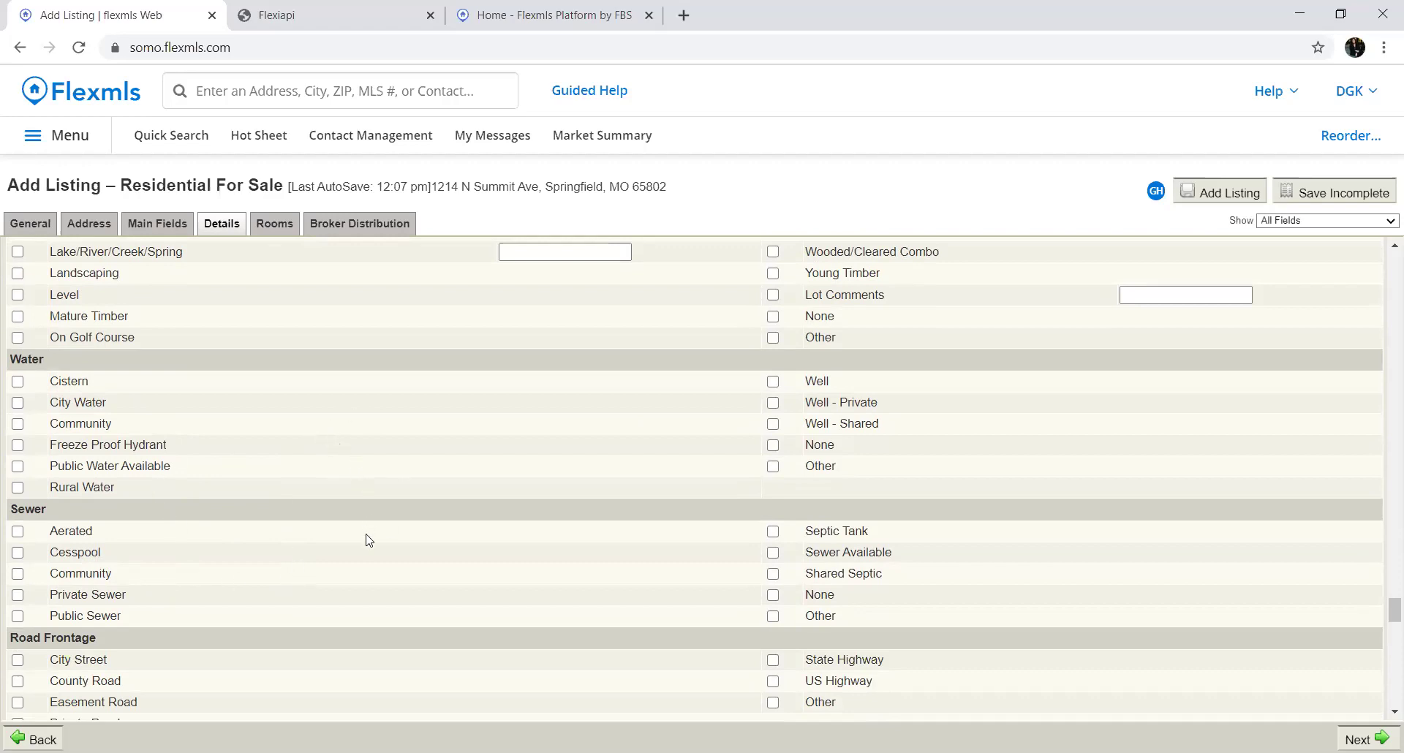
scroll(337, 601, "down", 2)
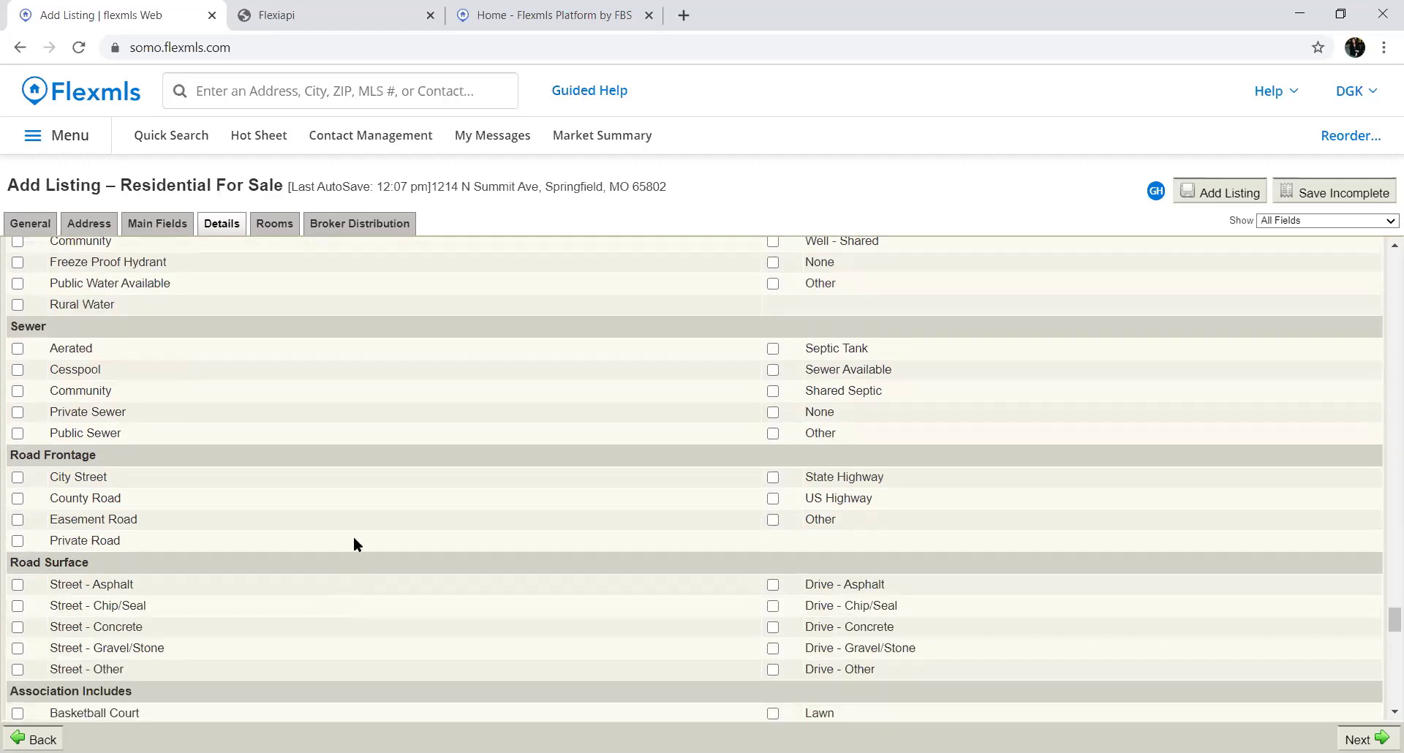
scroll(374, 538, "down", 2)
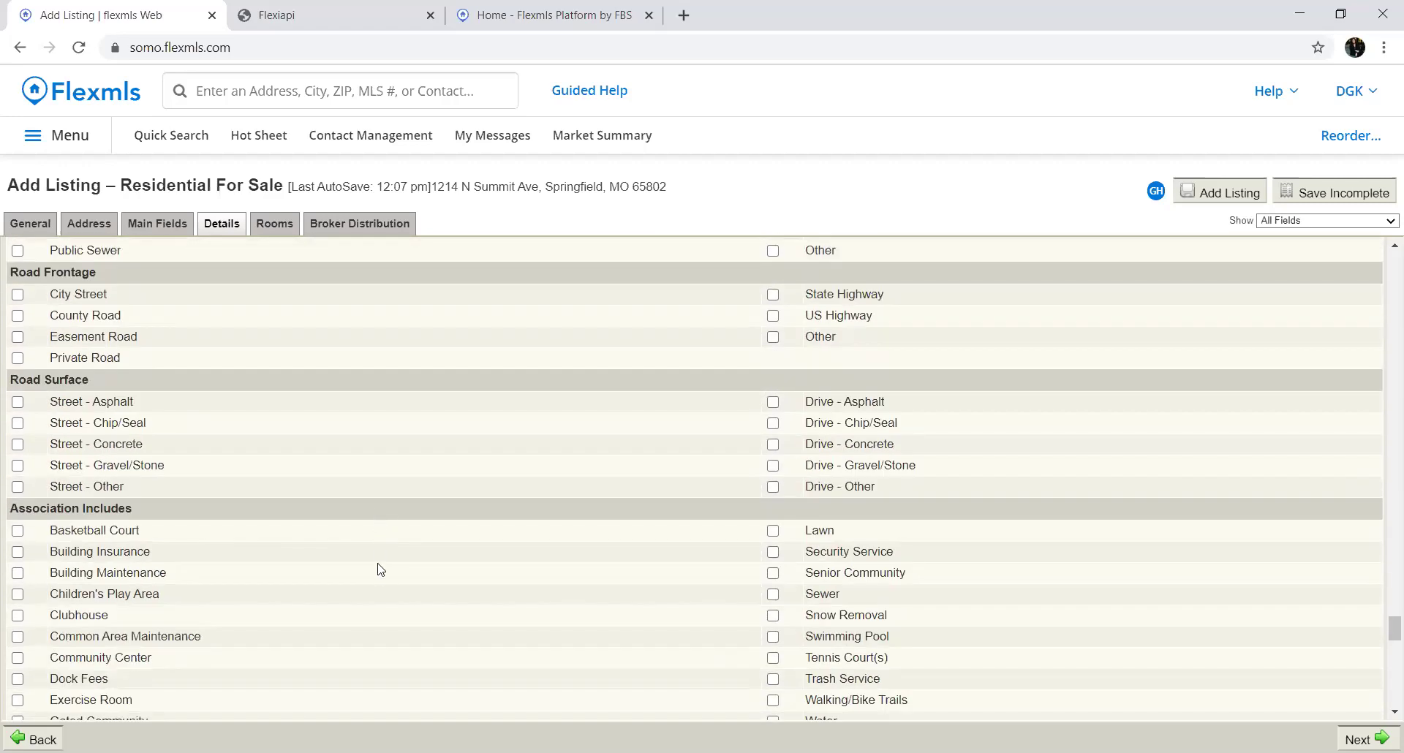
scroll(382, 568, "down", 1)
scroll(386, 570, "down", 1)
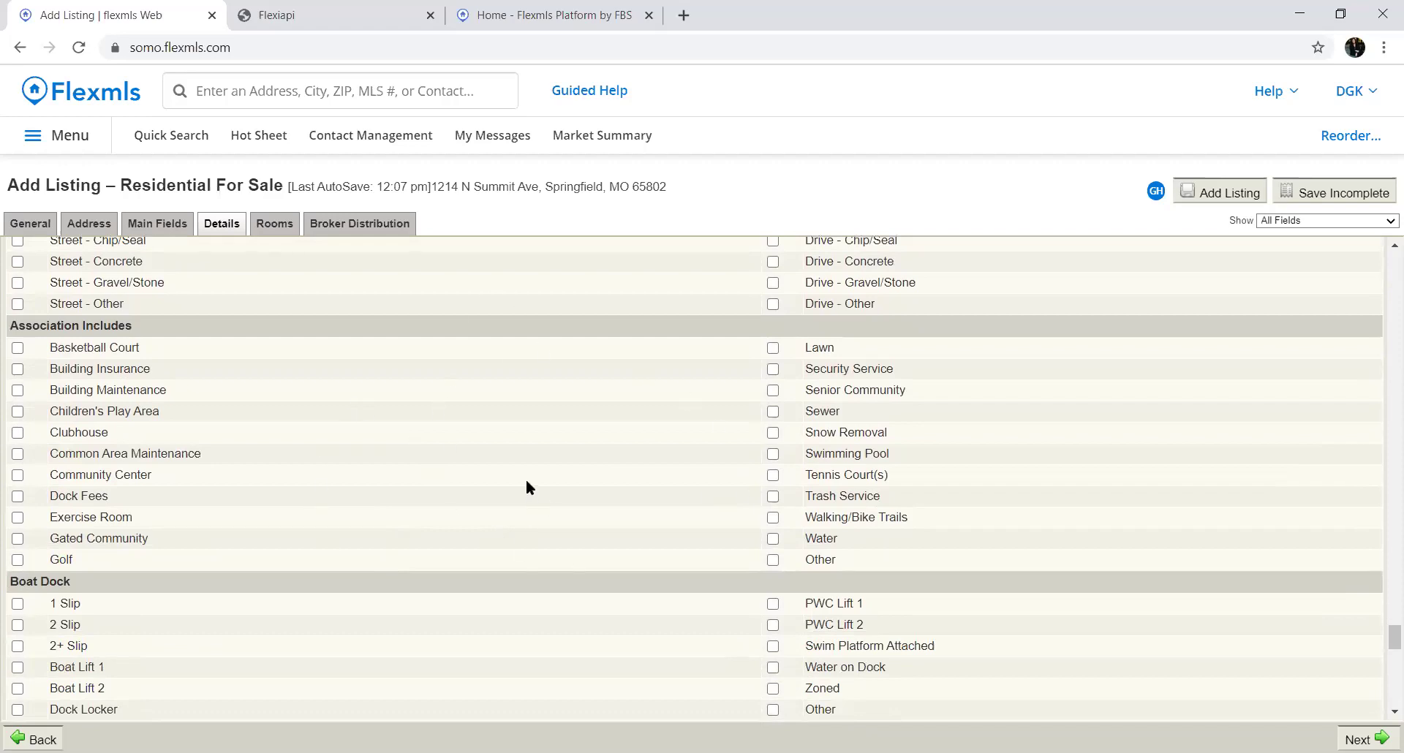
scroll(513, 501, "down", 3)
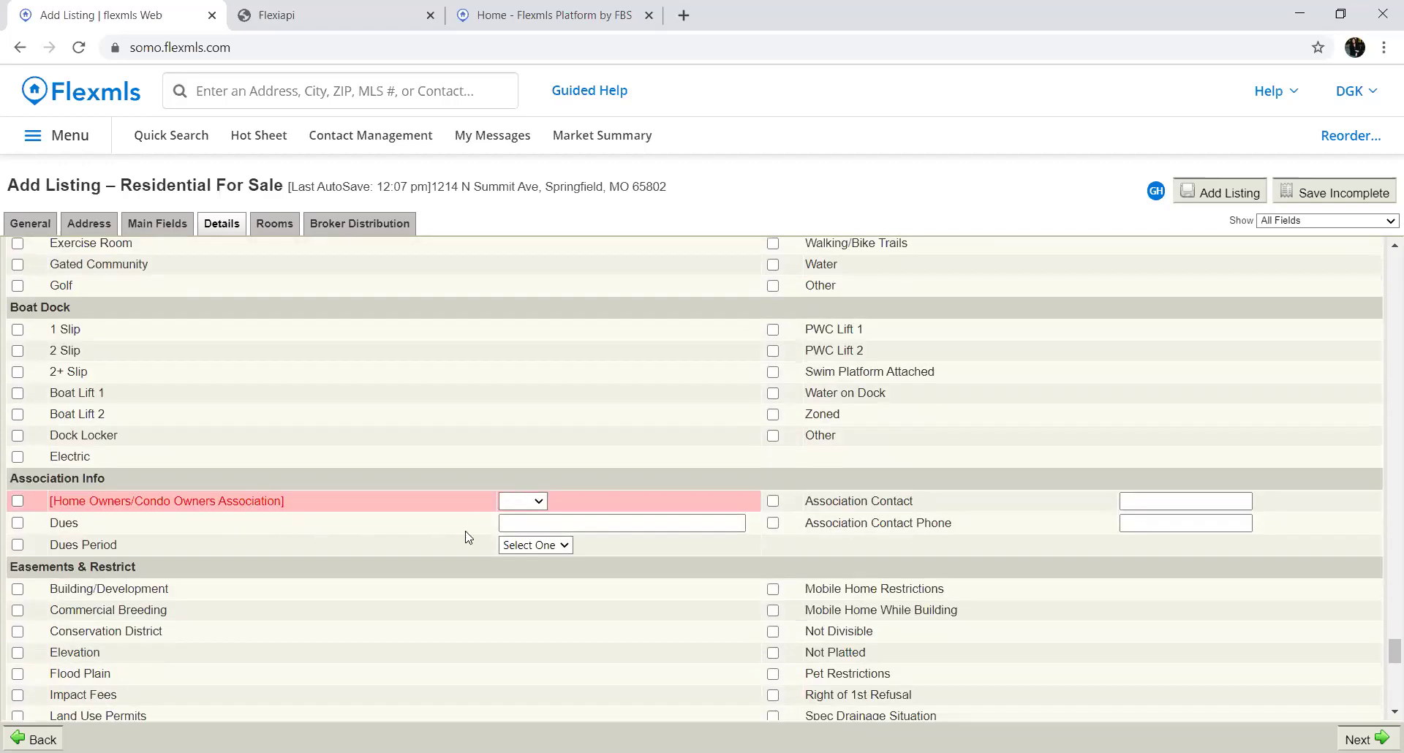
Choose HOA, enter dues of 500 (fixing a typed 5000), and set Dues Period to Yearly
left_click(523, 500)
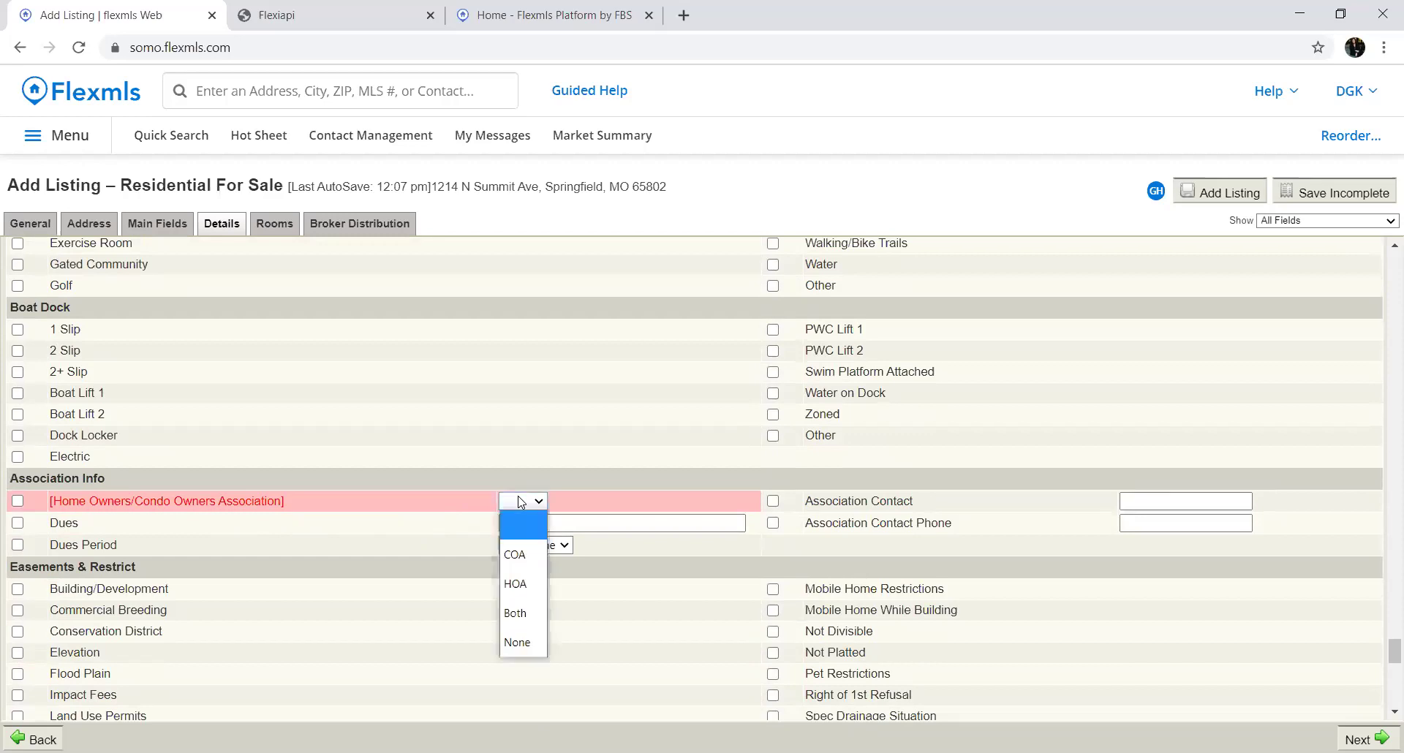
left_click(547, 523)
type("5000")
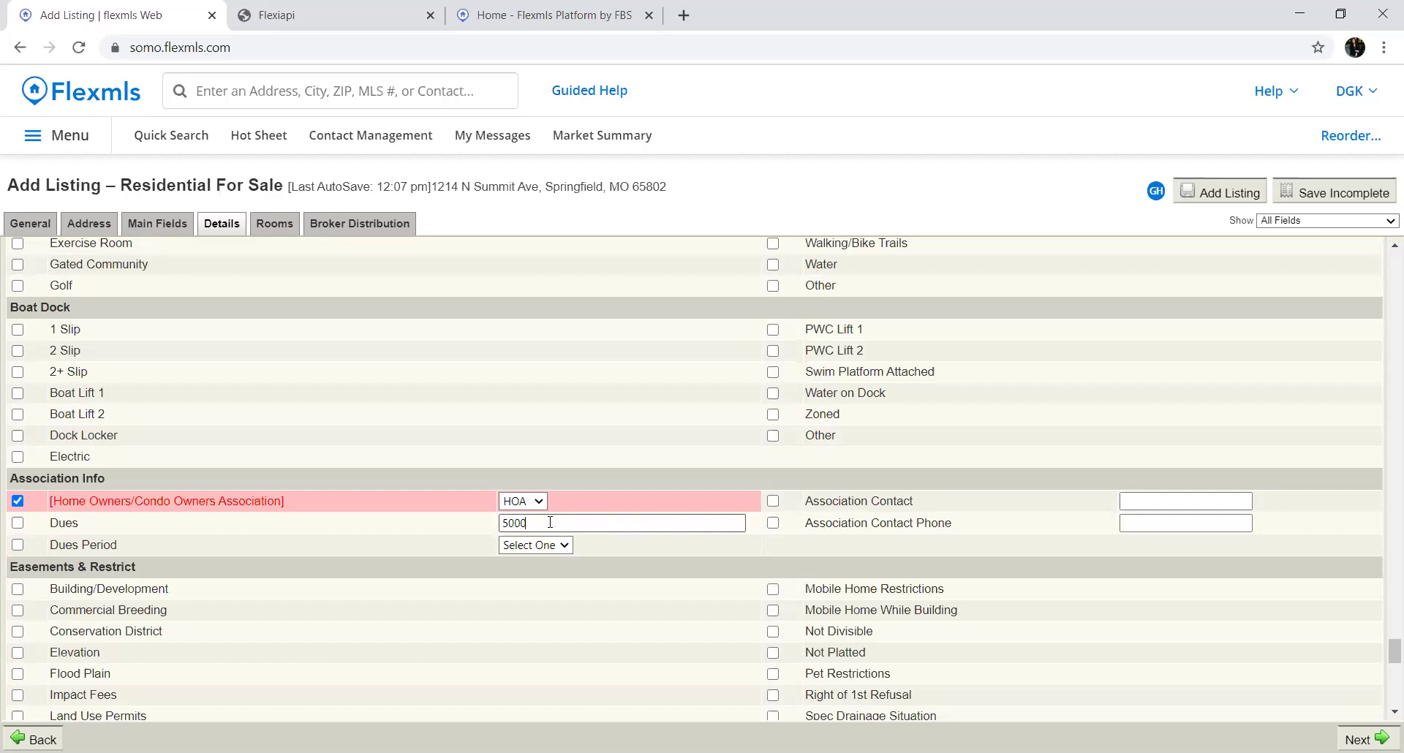
key("BackSpace")
left_click(548, 545)
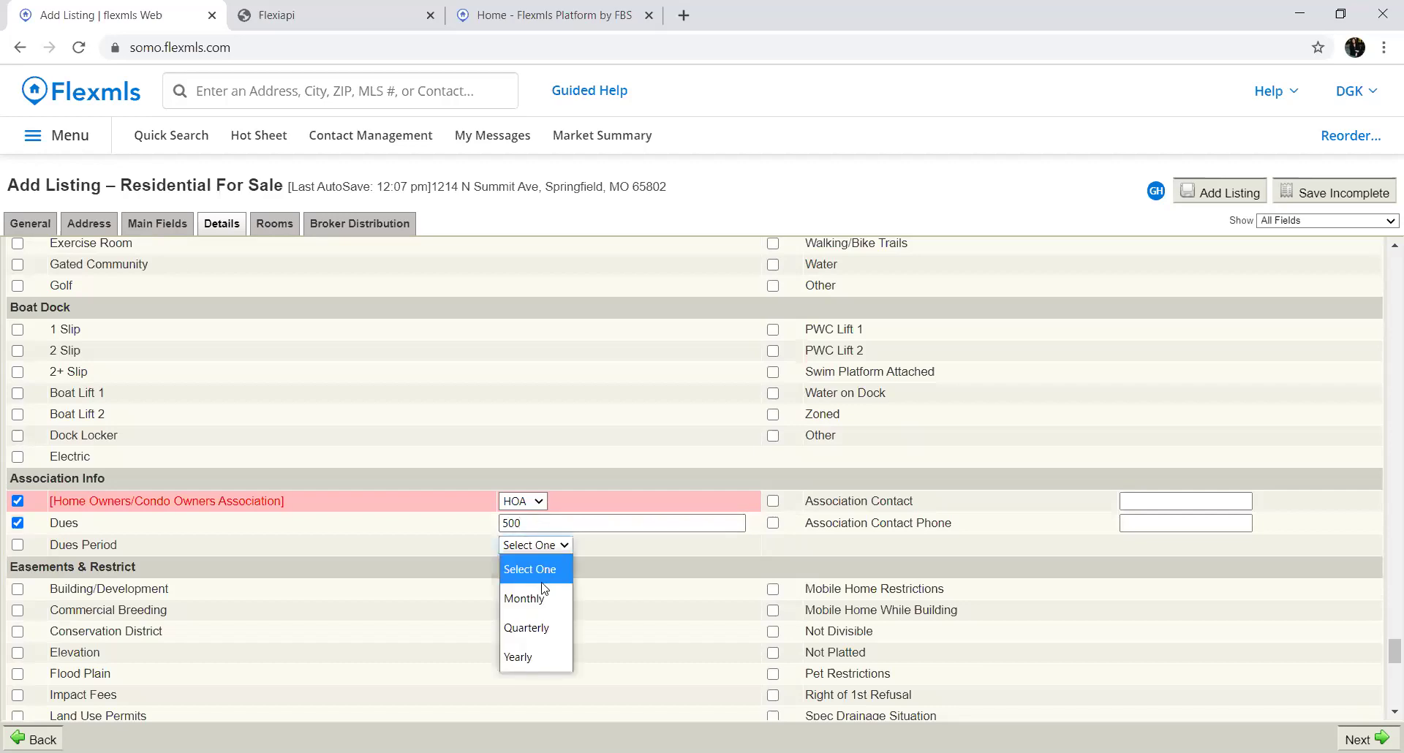
left_click(522, 656)
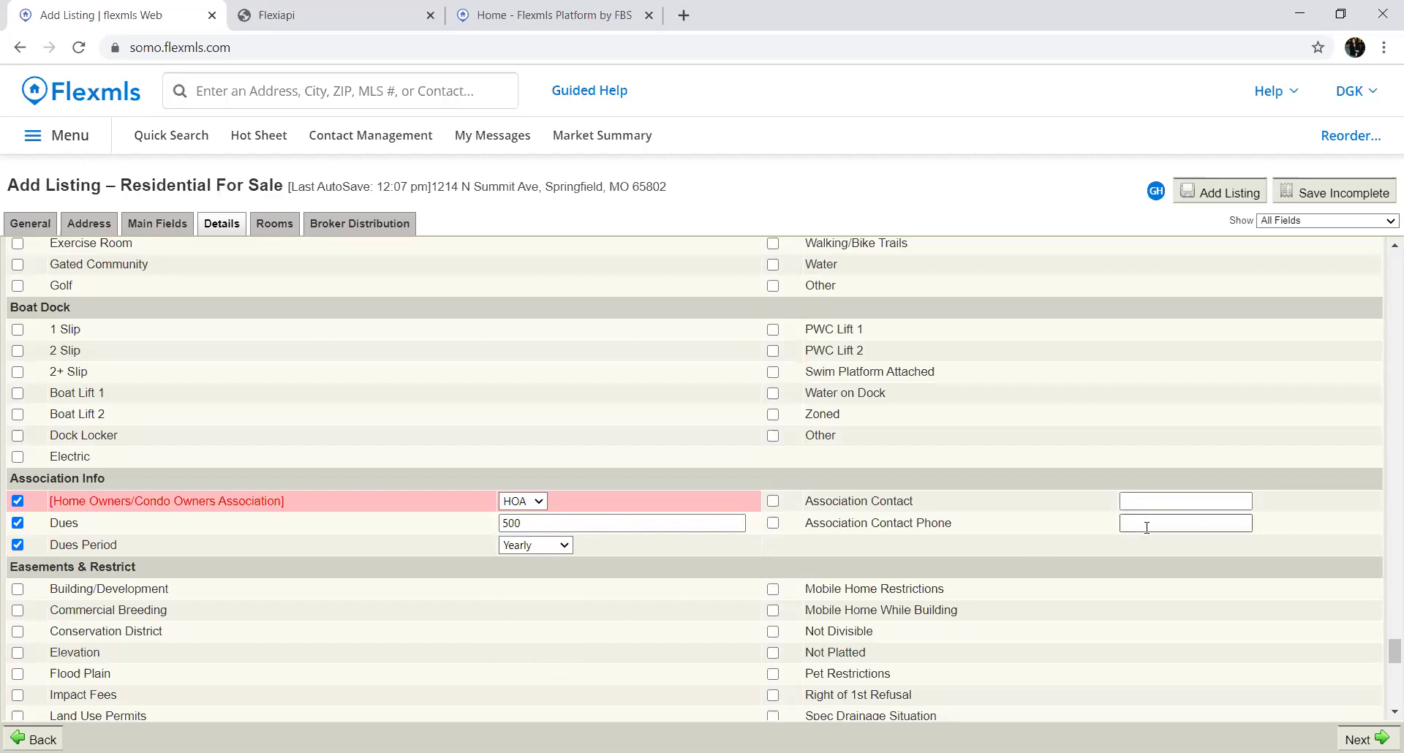
scroll(863, 450, "up", 3)
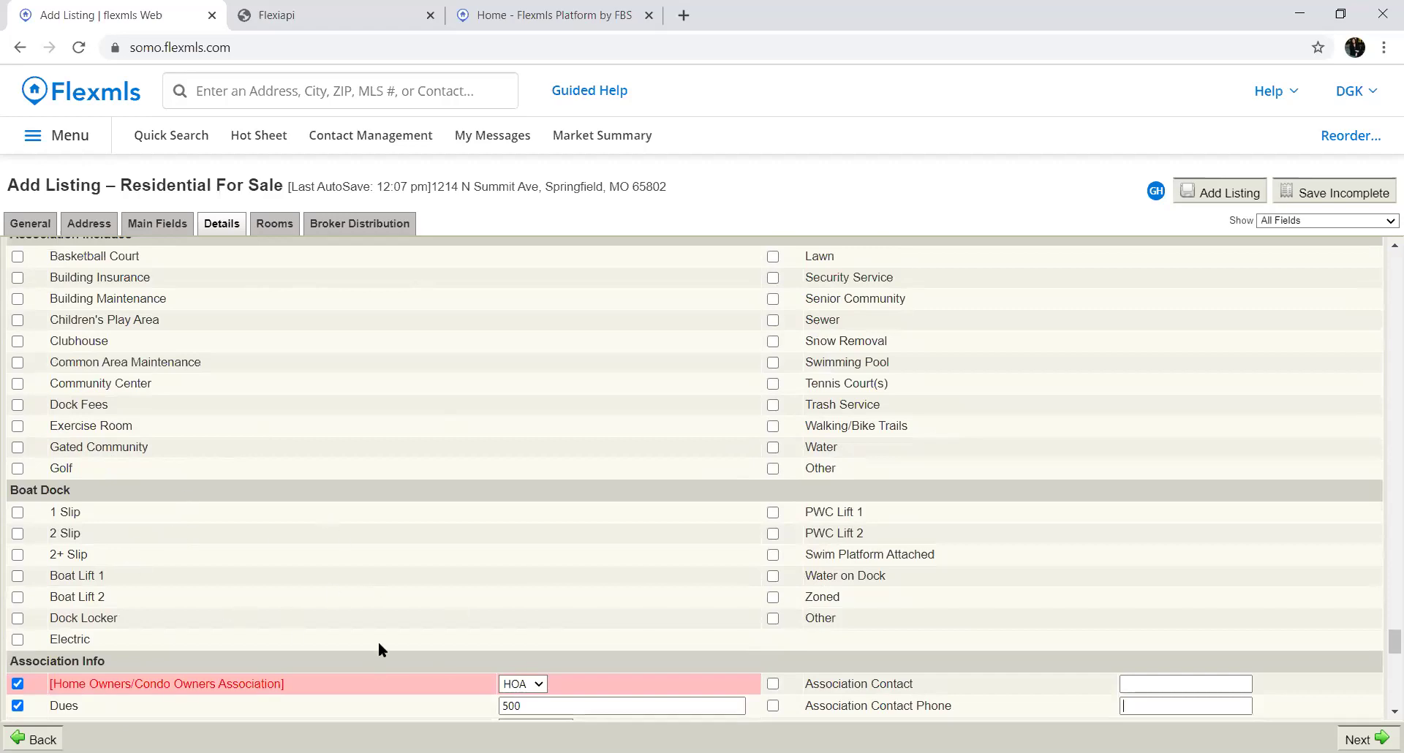
scroll(378, 640, "down", 6)
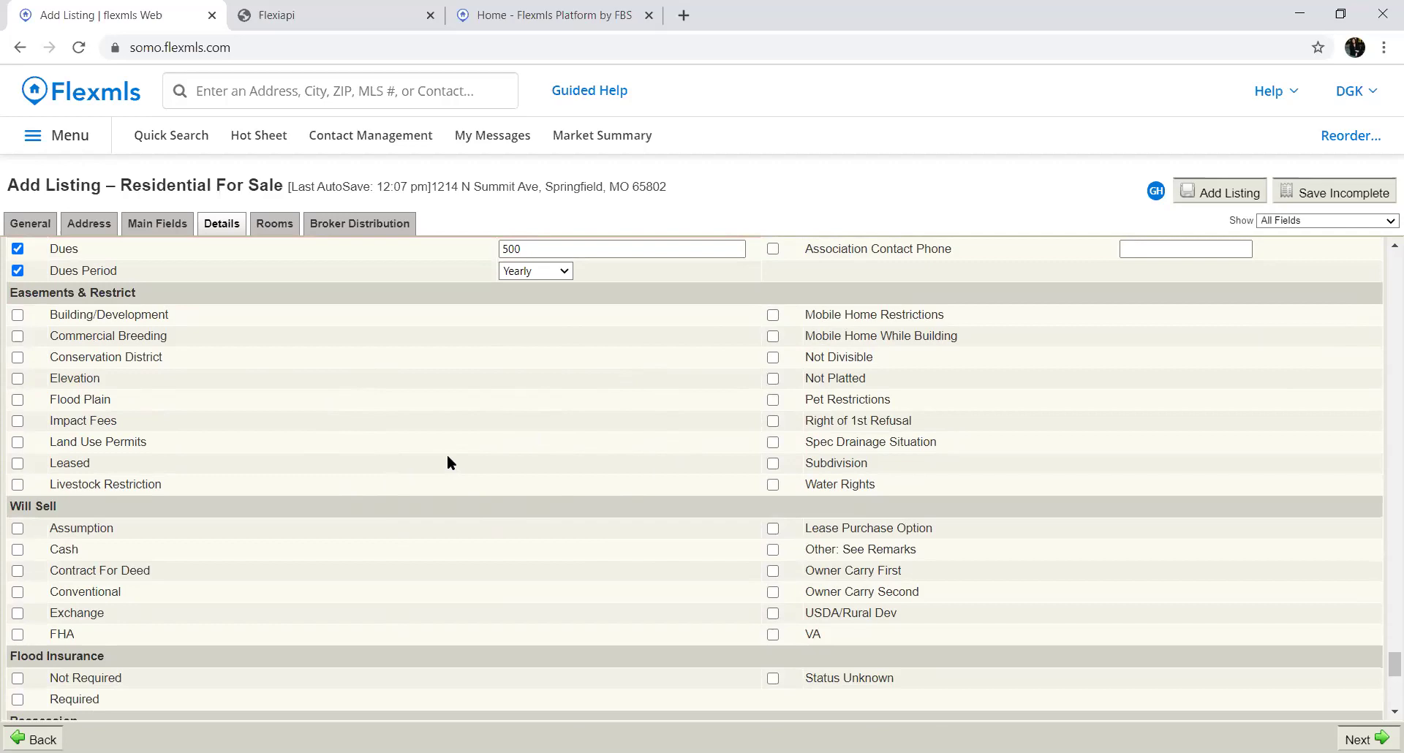
Mark Will Sell as Cash, Conventional, FHA, VA and USDA/Rural Dev; Flood Insurance Status Unknown; Possession At Closing
scroll(436, 574, "down", 2)
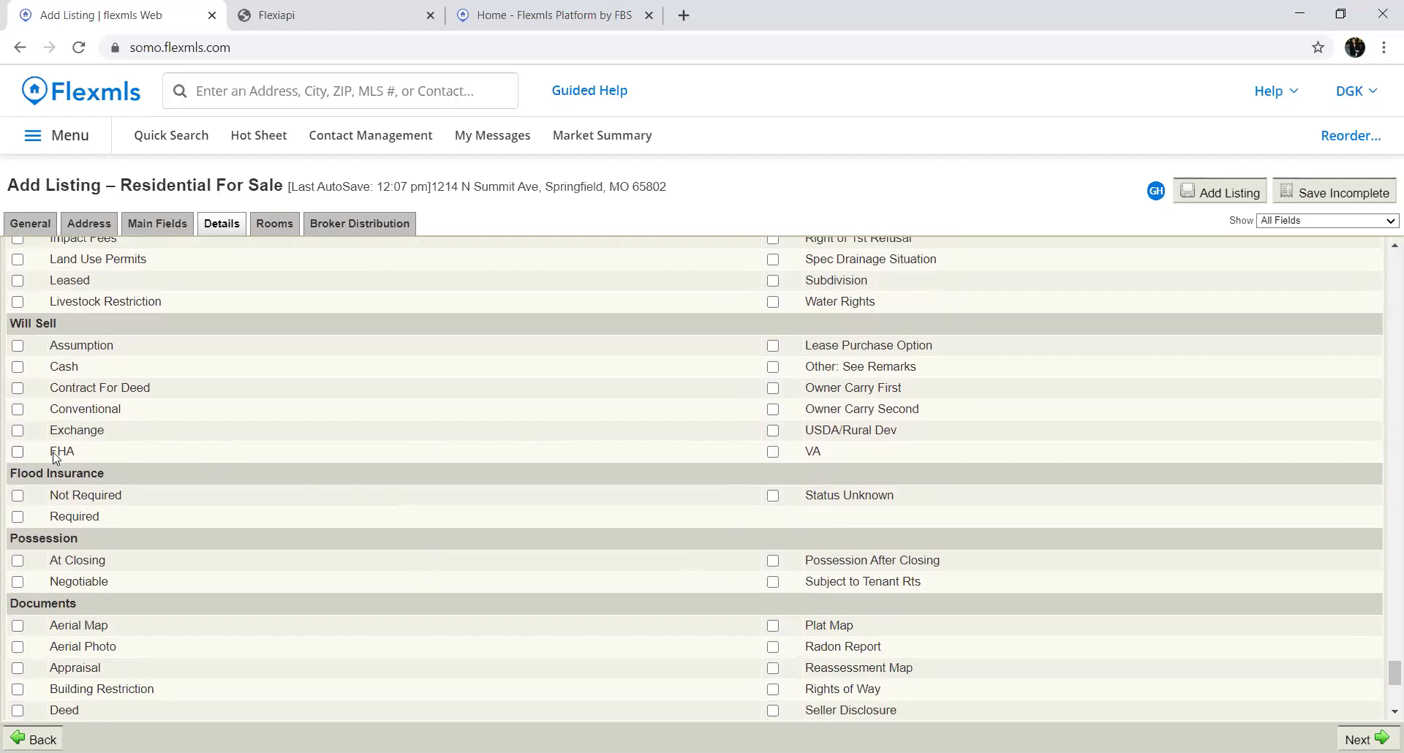
left_click(17, 366)
left_click(16, 410)
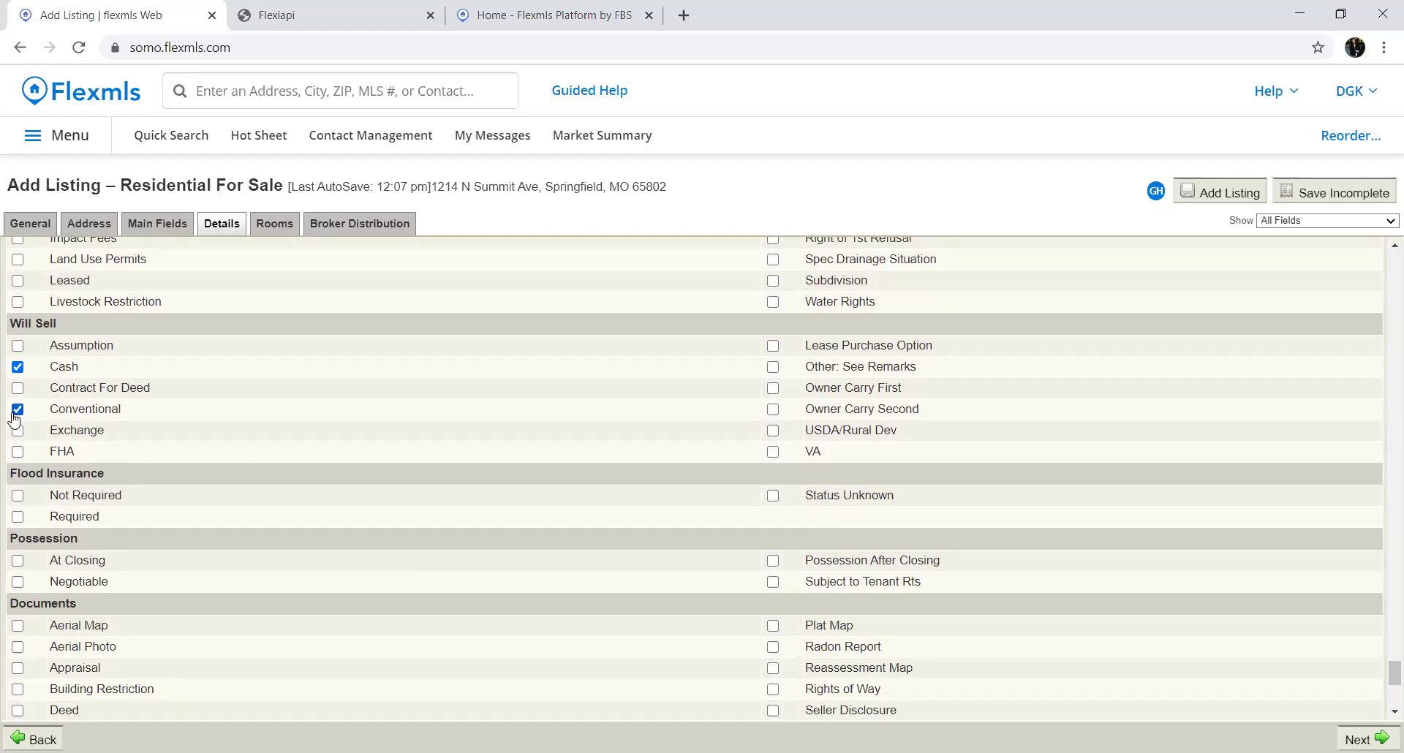
left_click(17, 454)
left_click(773, 453)
left_click(773, 433)
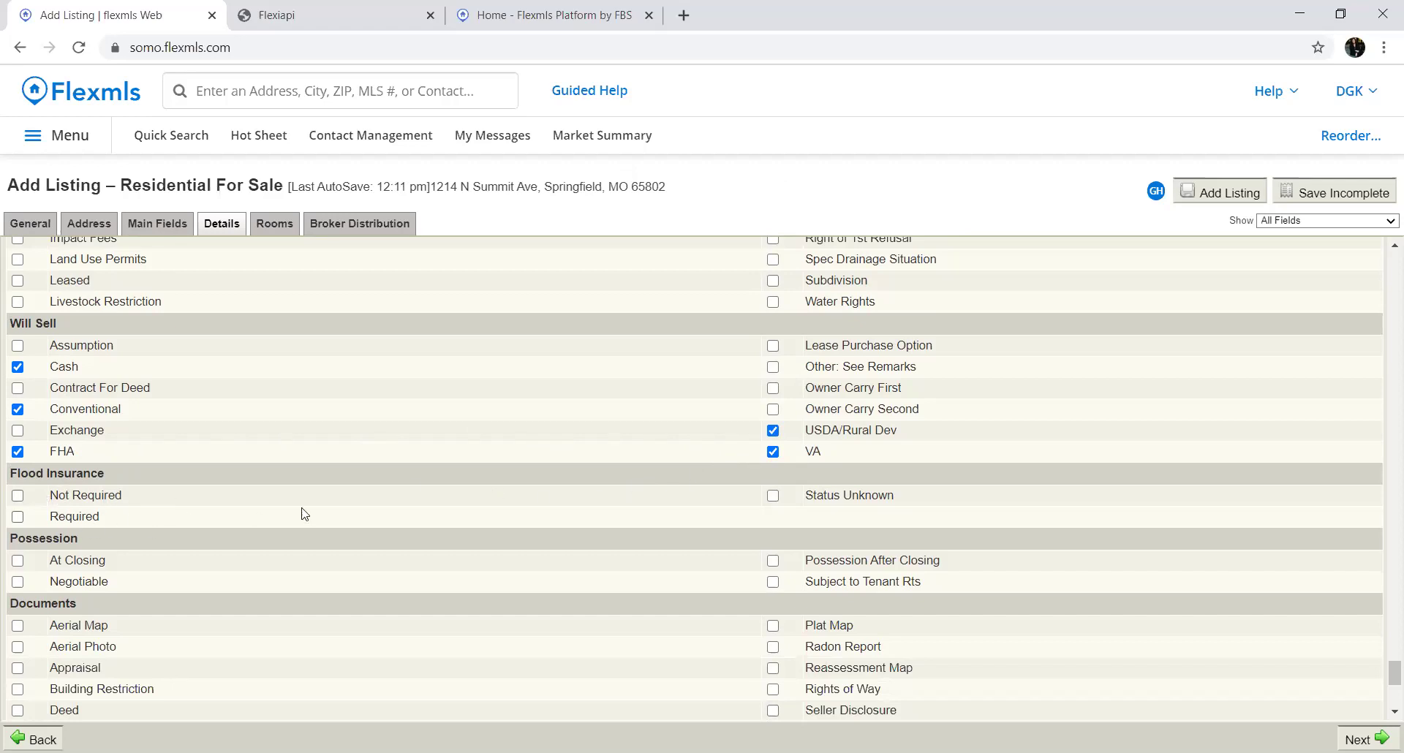
left_click(775, 497)
left_click(18, 563)
Check Disclosure and Disclosure - Lead Base Paint, leaving Radon Report, Measurement and Furnished By Seller unchecked
scroll(287, 549, "down", 4)
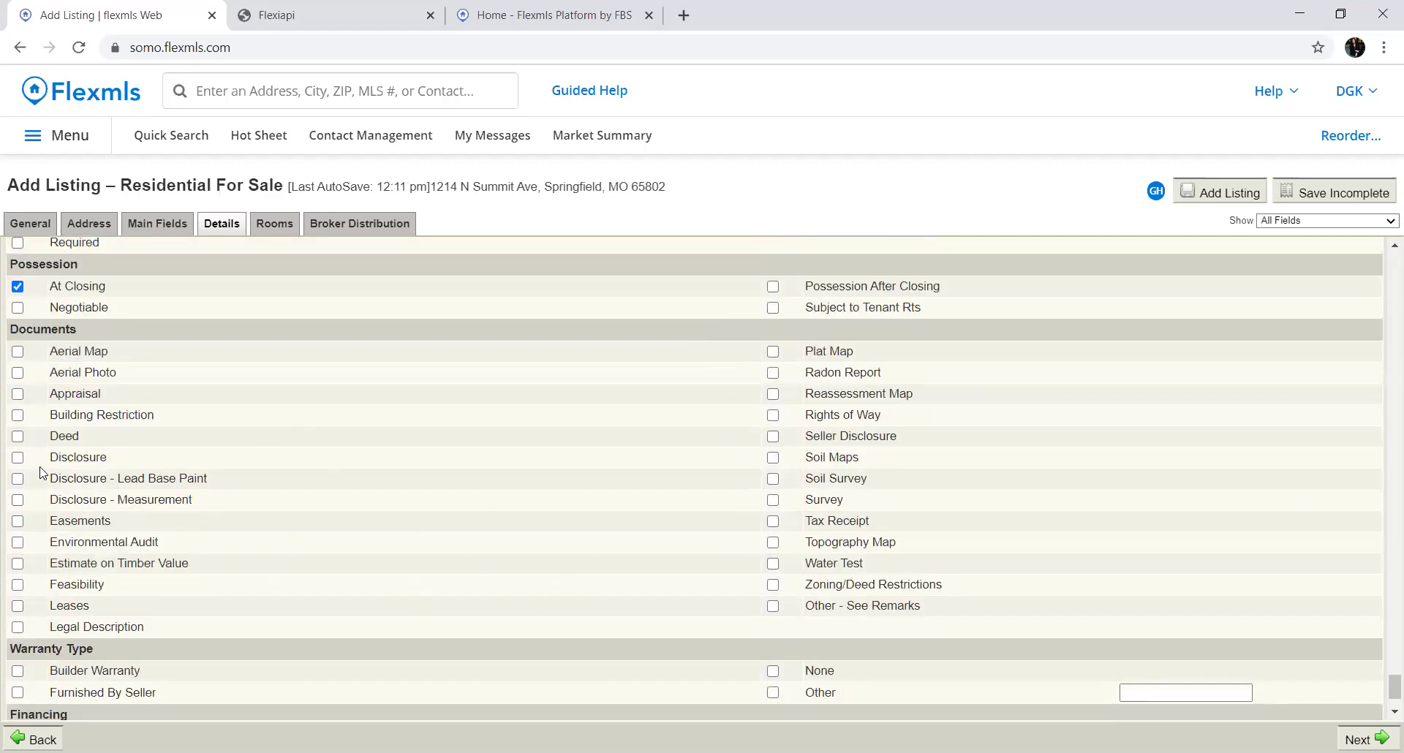
left_click(17, 459)
left_click(17, 478)
left_click(18, 501)
left_click(772, 374)
left_click(772, 374)
left_click(19, 502)
scroll(261, 479, "down", 2)
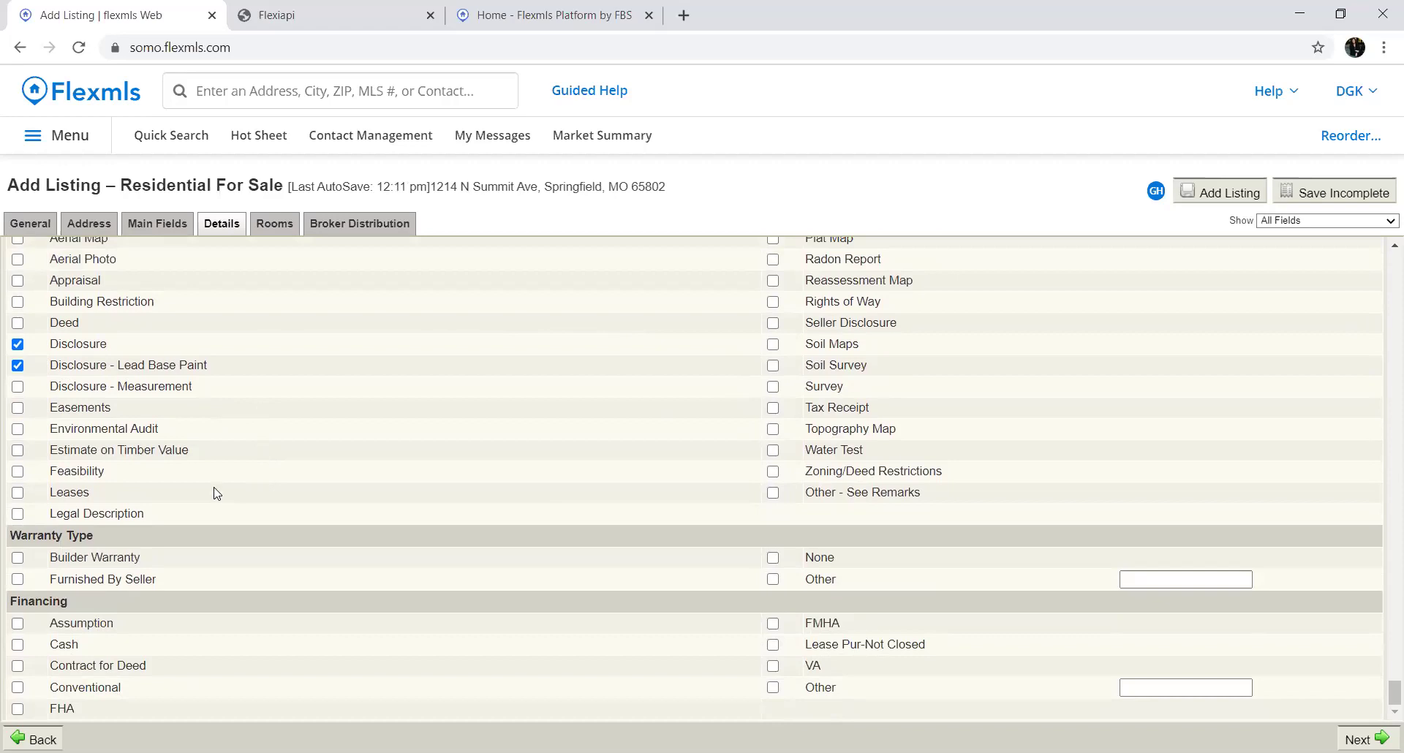
left_click(19, 582)
left_click(17, 581)
Go to the Rooms tab and add a blank room entry awaiting name and level
left_click(276, 225)
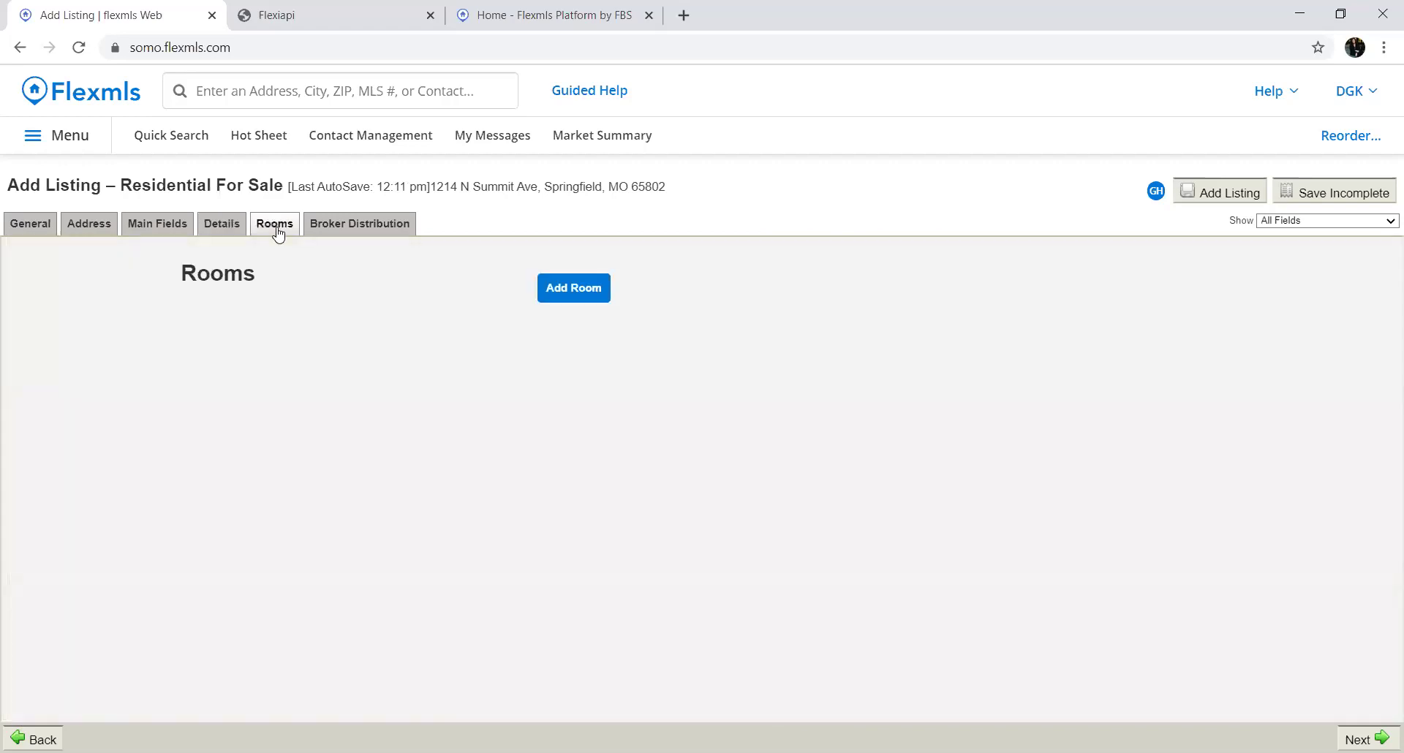
left_click(572, 299)
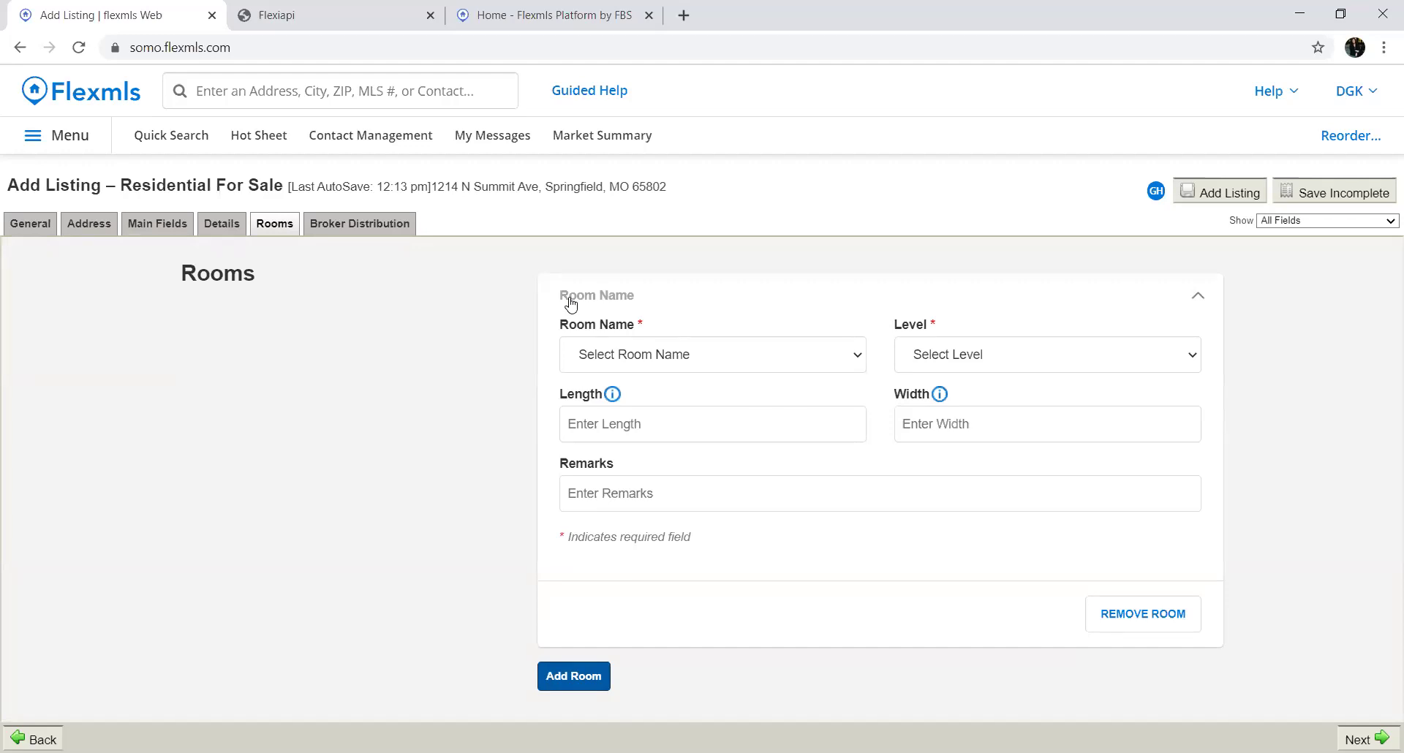
Set the first room to Family Room on the First level, 26 long by 15 wide
left_click(627, 356)
left_click(629, 411)
left_click(901, 354)
left_click(941, 418)
left_click(665, 441)
type("26")
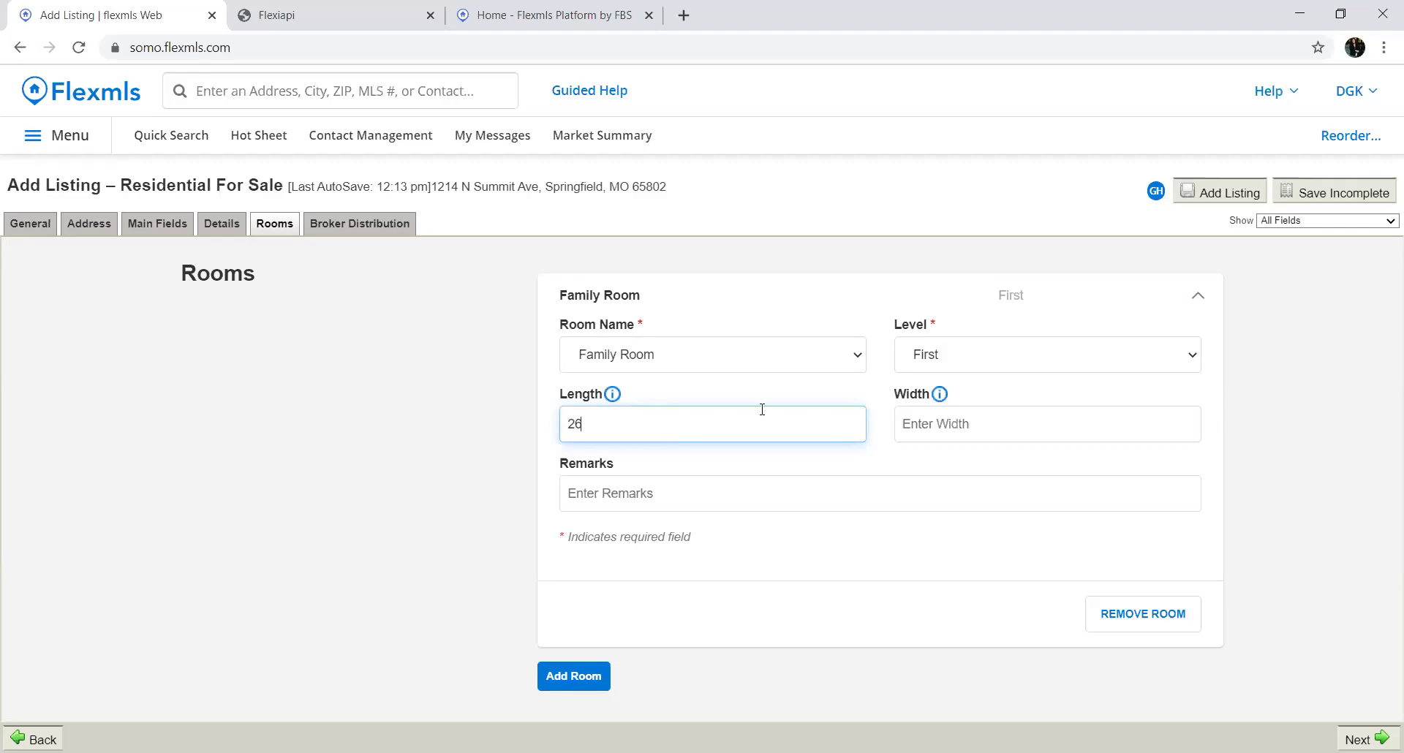
left_click(929, 426)
type("15")
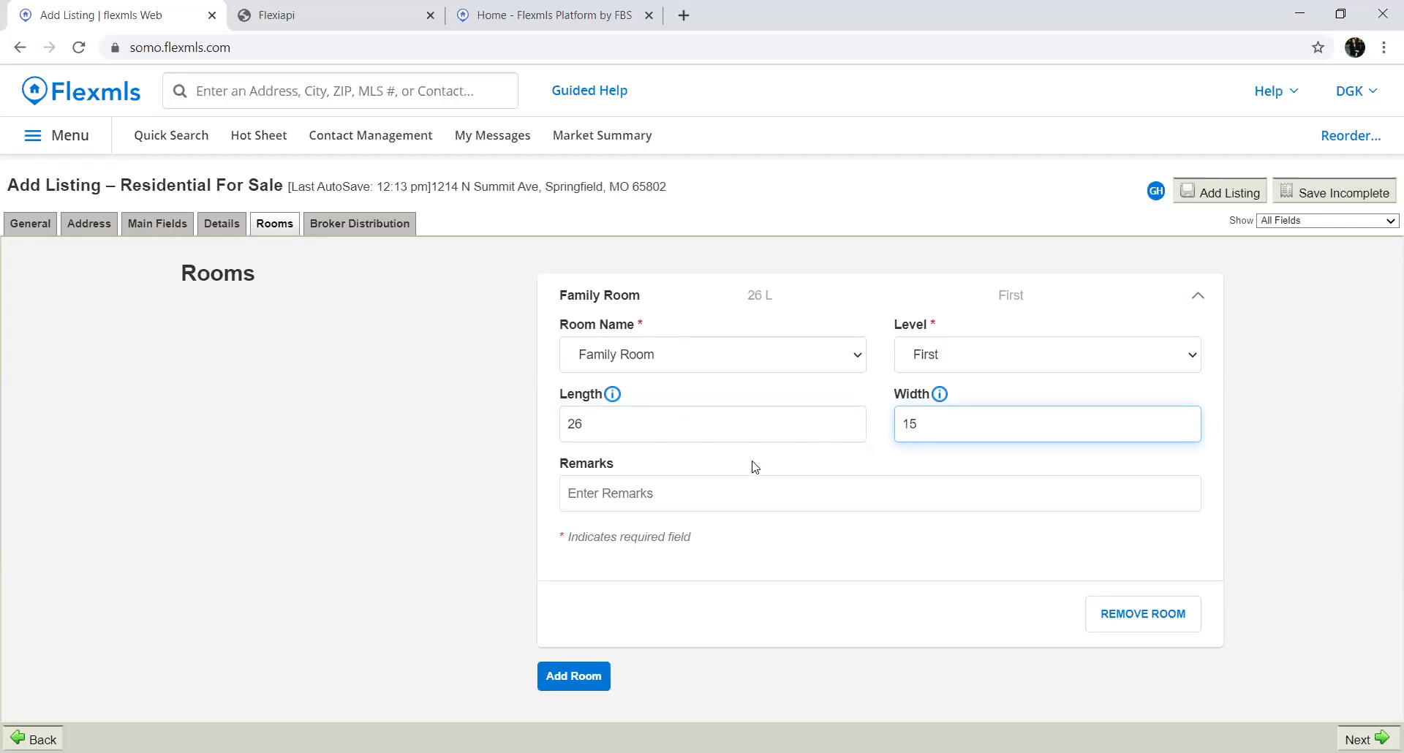
left_click(731, 489)
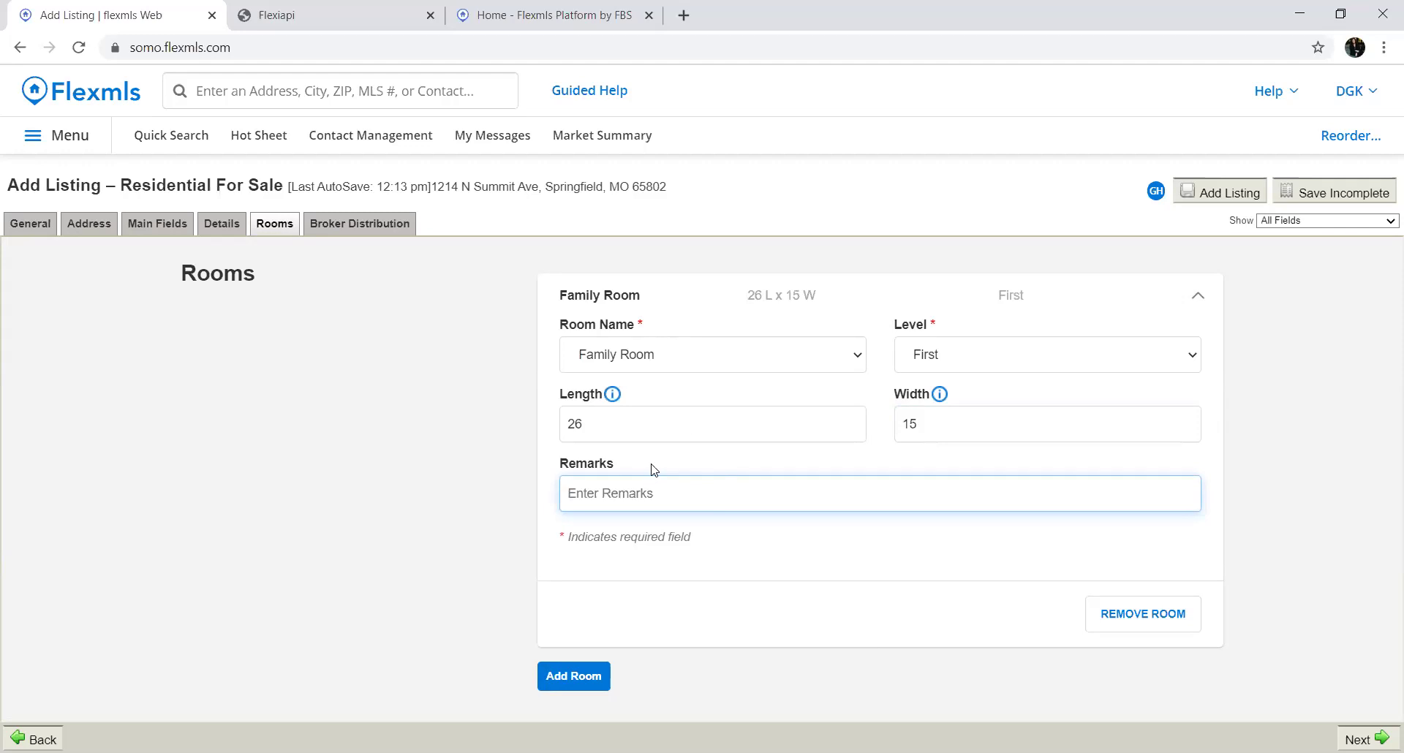
Add two more empty room entries below it
left_click(560, 675)
scroll(305, 512, "down", 5)
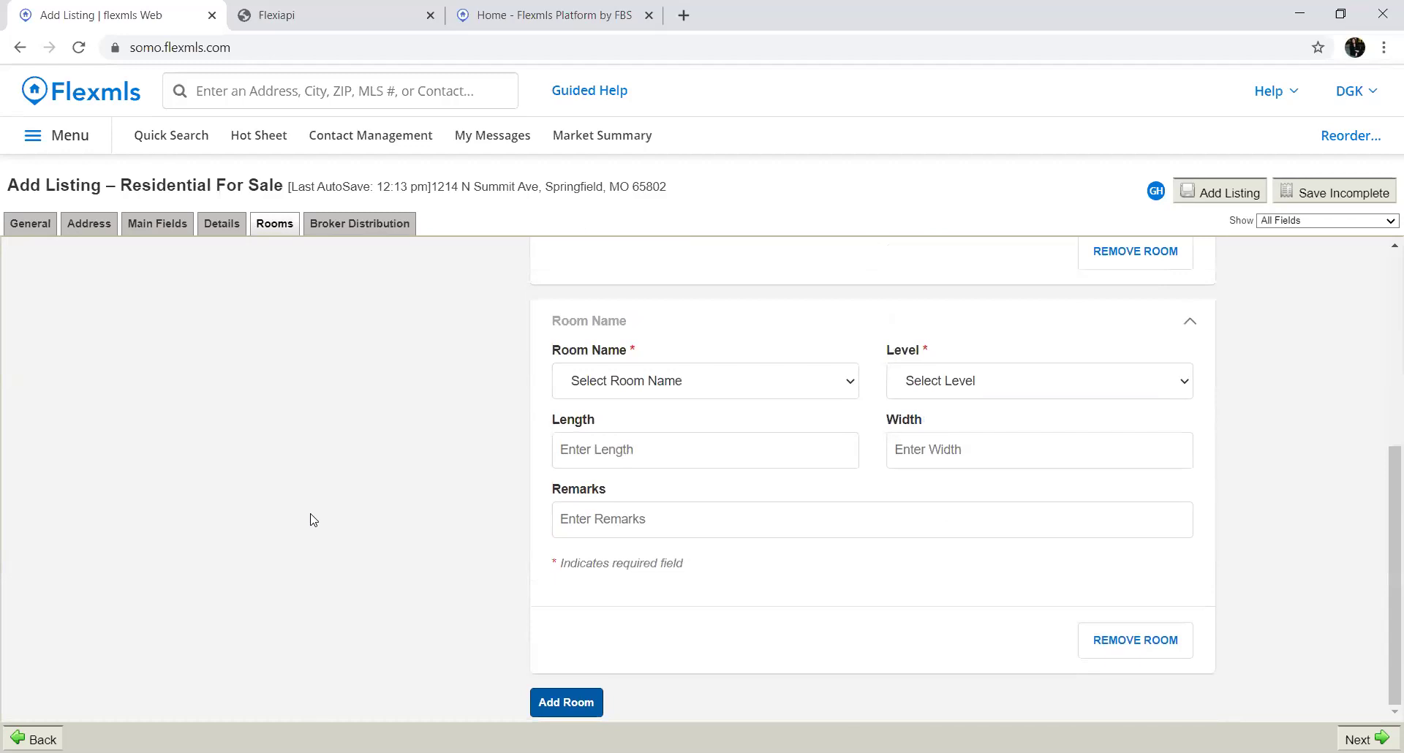
left_click(542, 700)
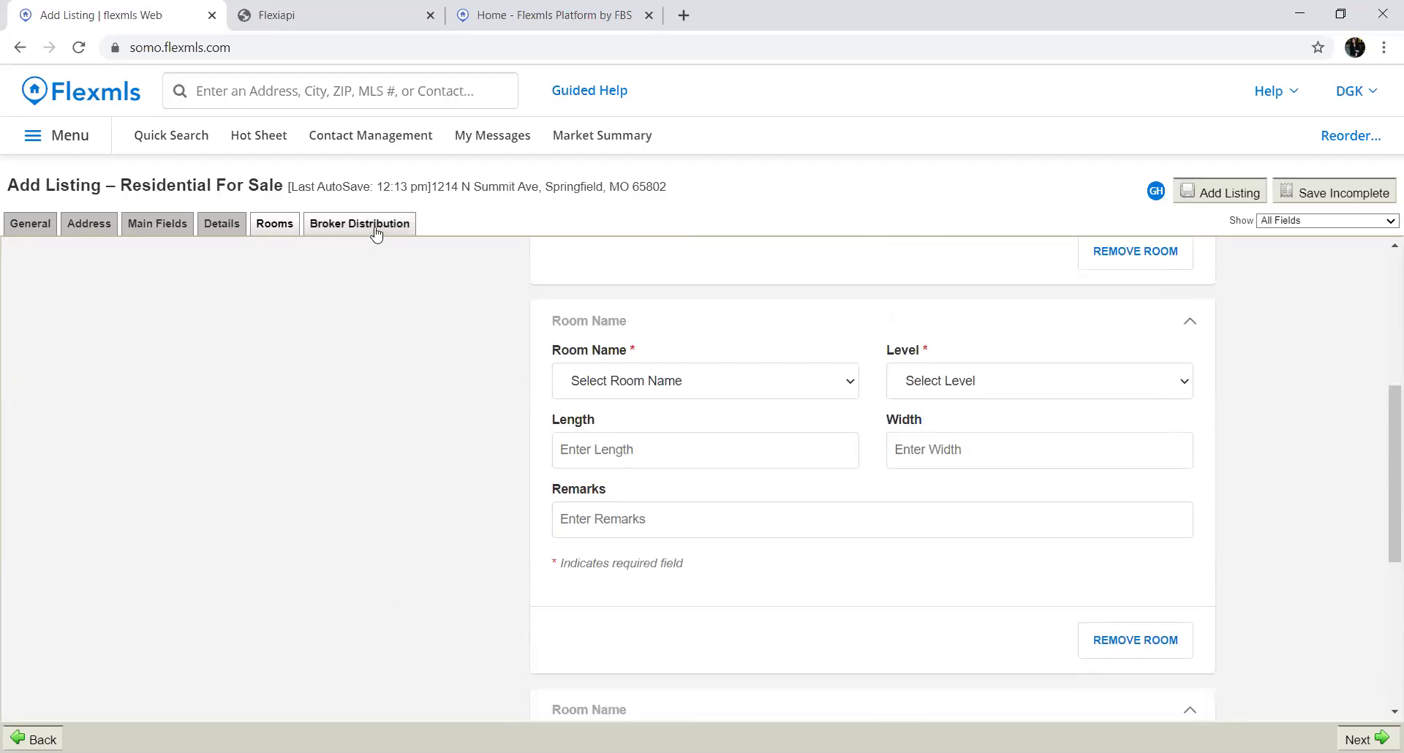
Open Broker Distribution and toggle Zillow off and back on, keeping Realtor.COM, Zillow and Trulia checked
left_click(376, 232)
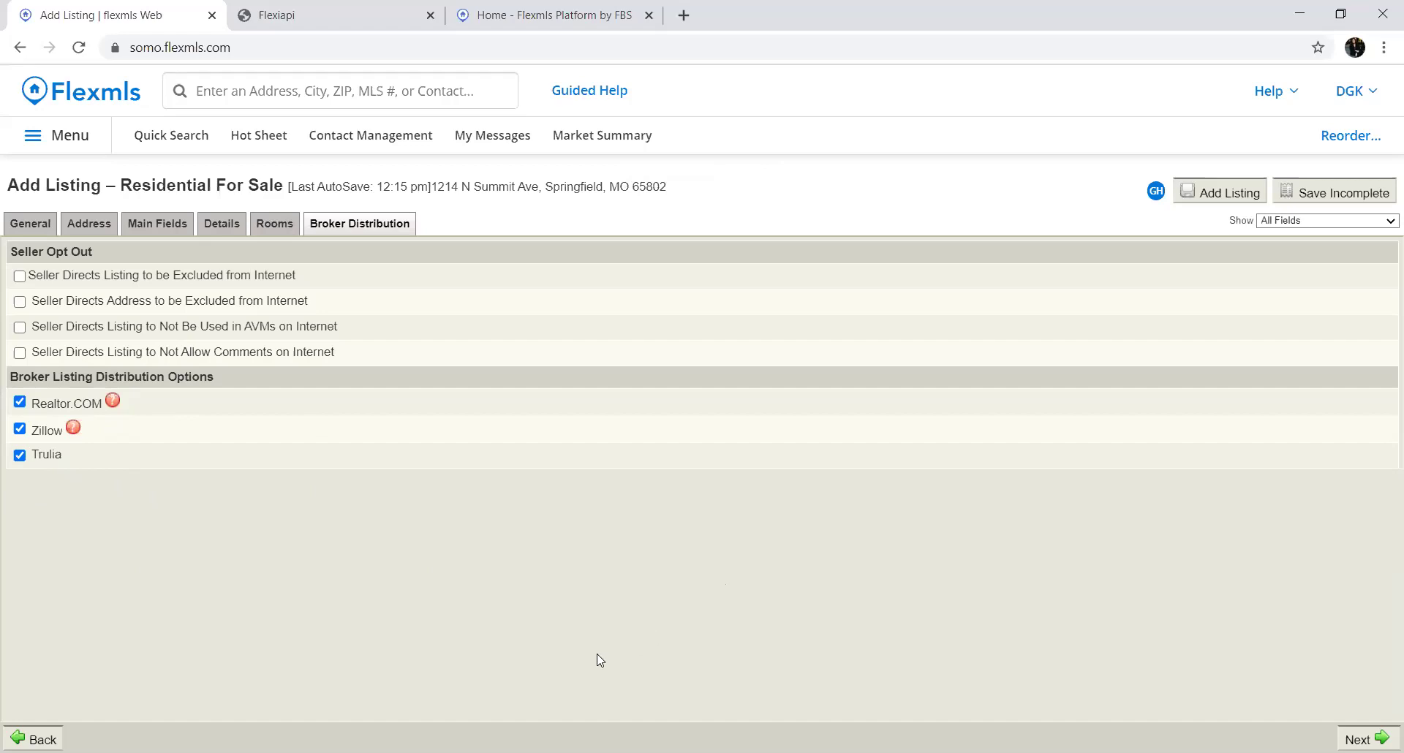
left_click(20, 430)
left_click(21, 430)
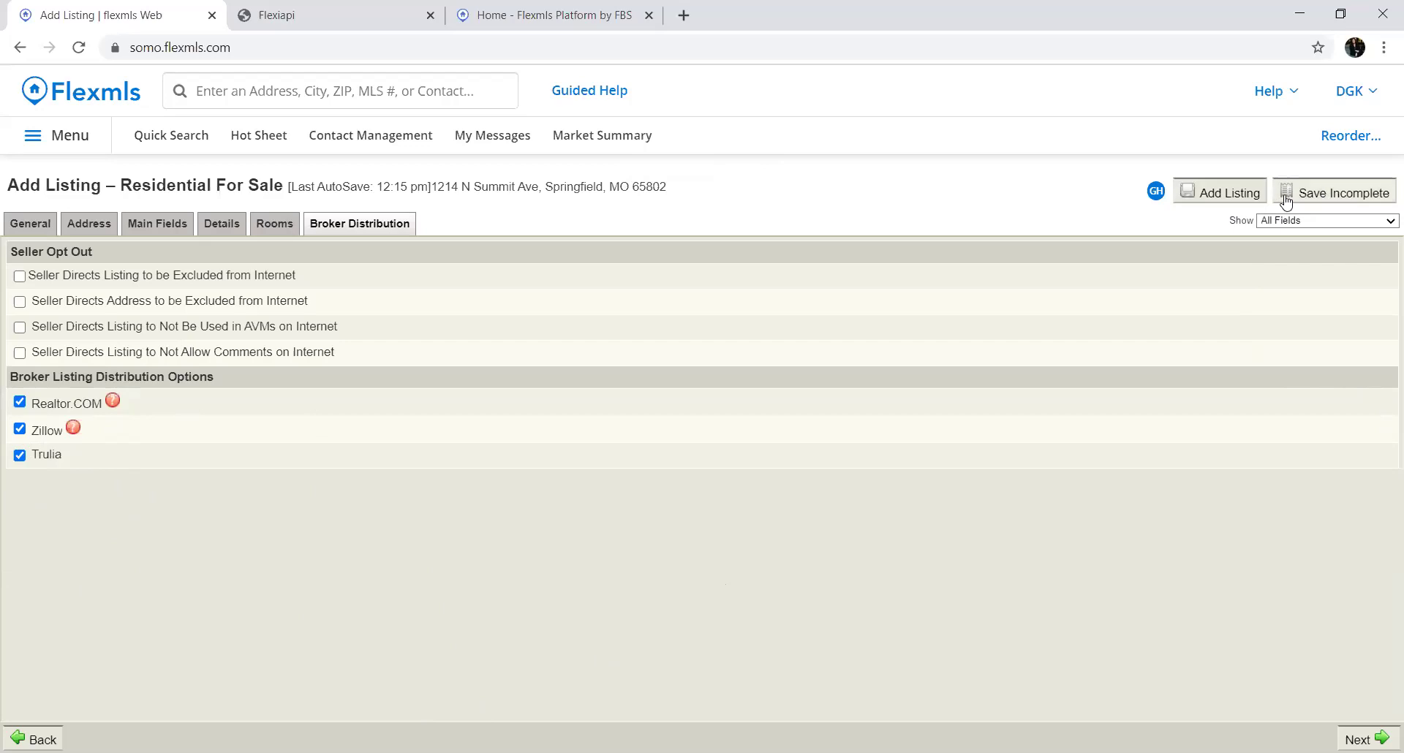
Try Add Listing, dismiss the 14-errors alert, then save the listing as incomplete
left_click(1226, 194)
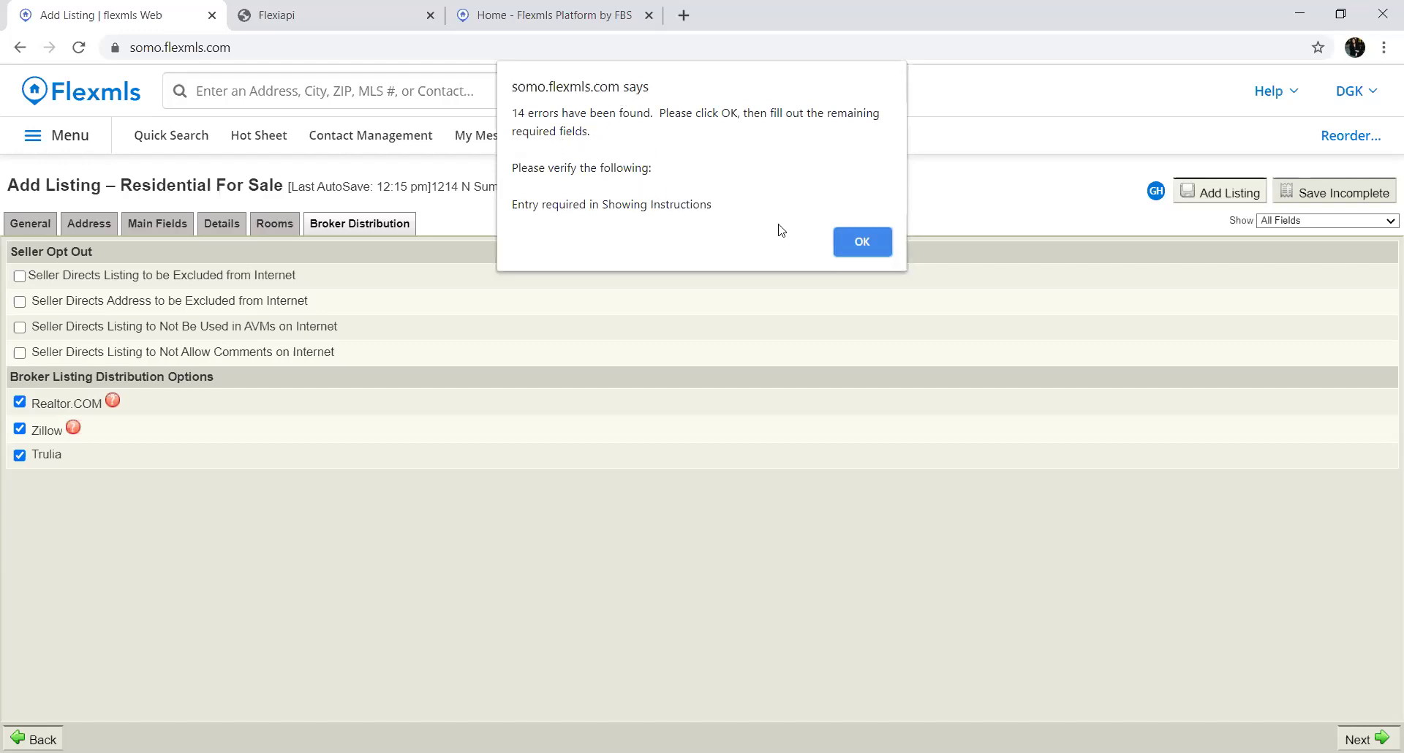
left_click(862, 247)
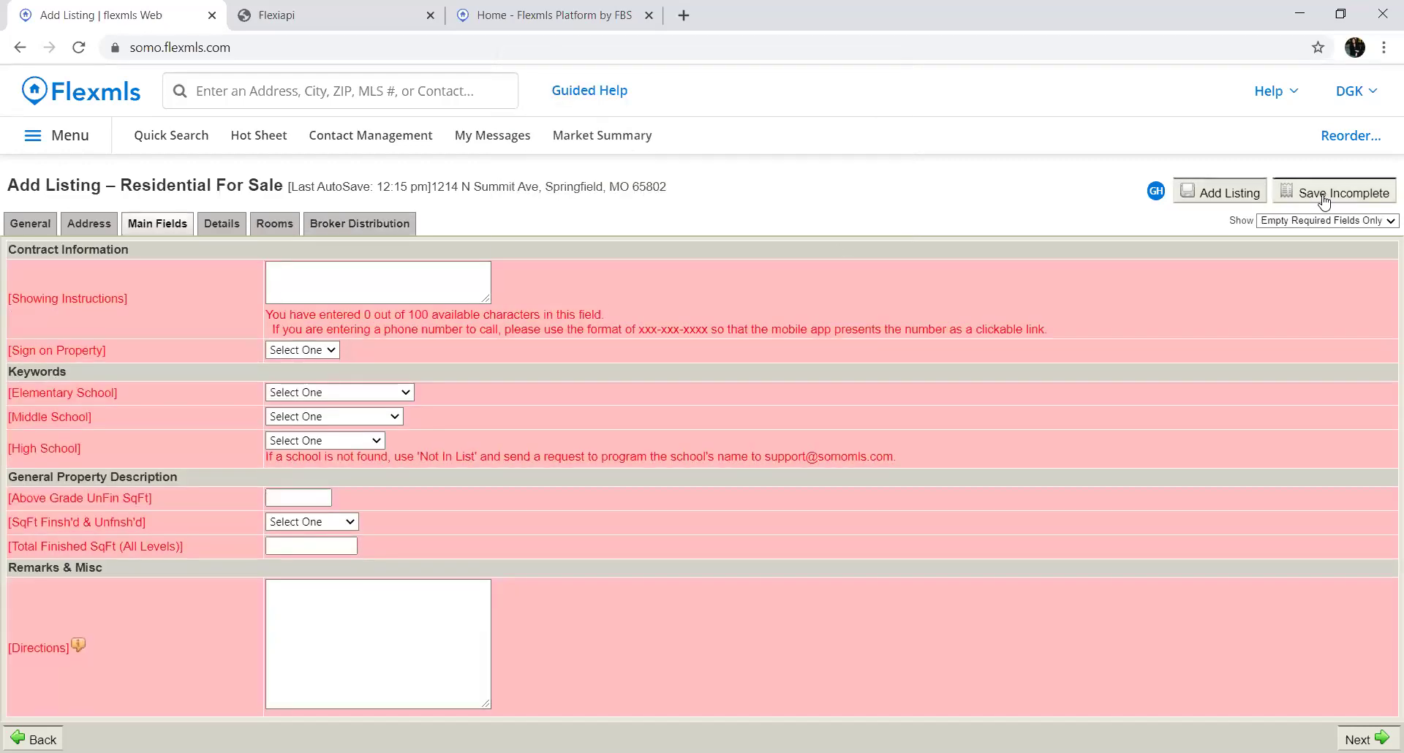
left_click(1325, 196)
scroll(475, 691, "up", 4)
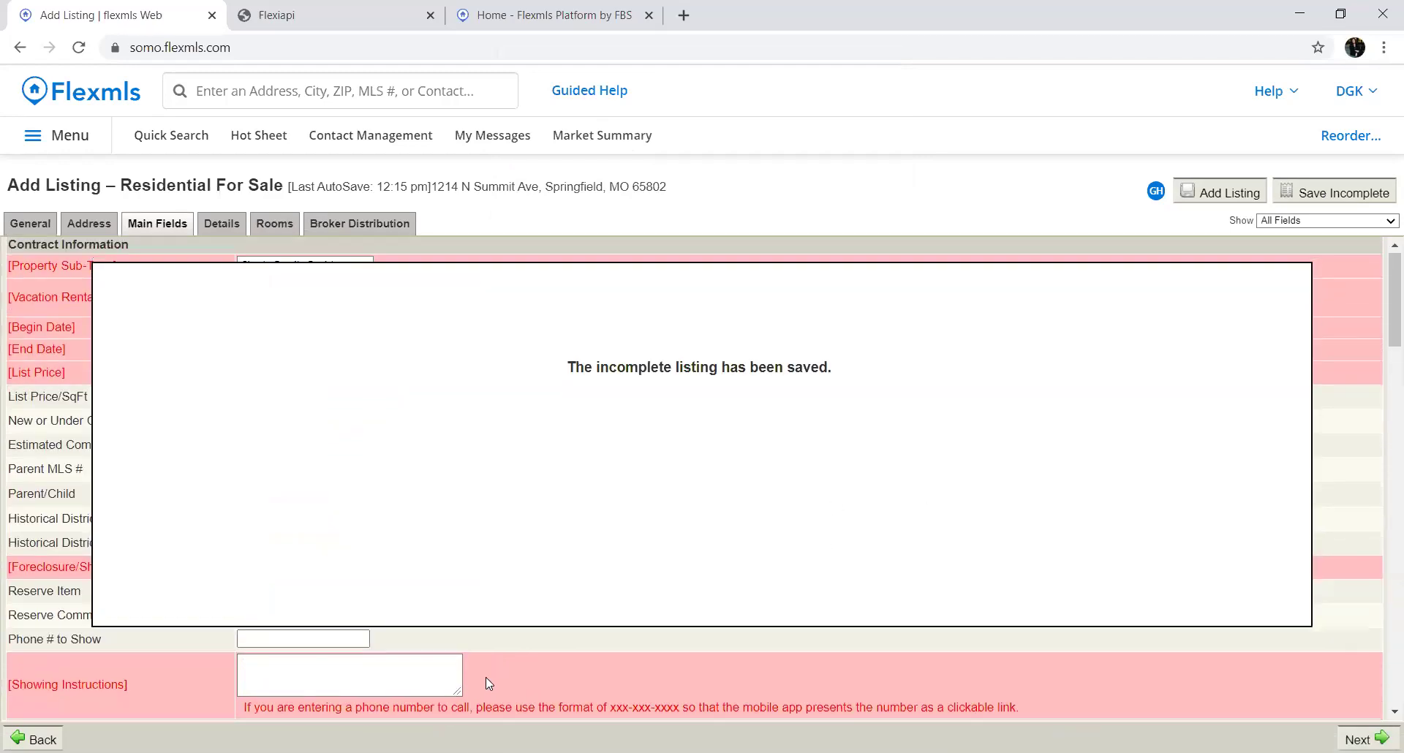
scroll(373, 652, "down", 1)
scroll(332, 686, "up", 2)
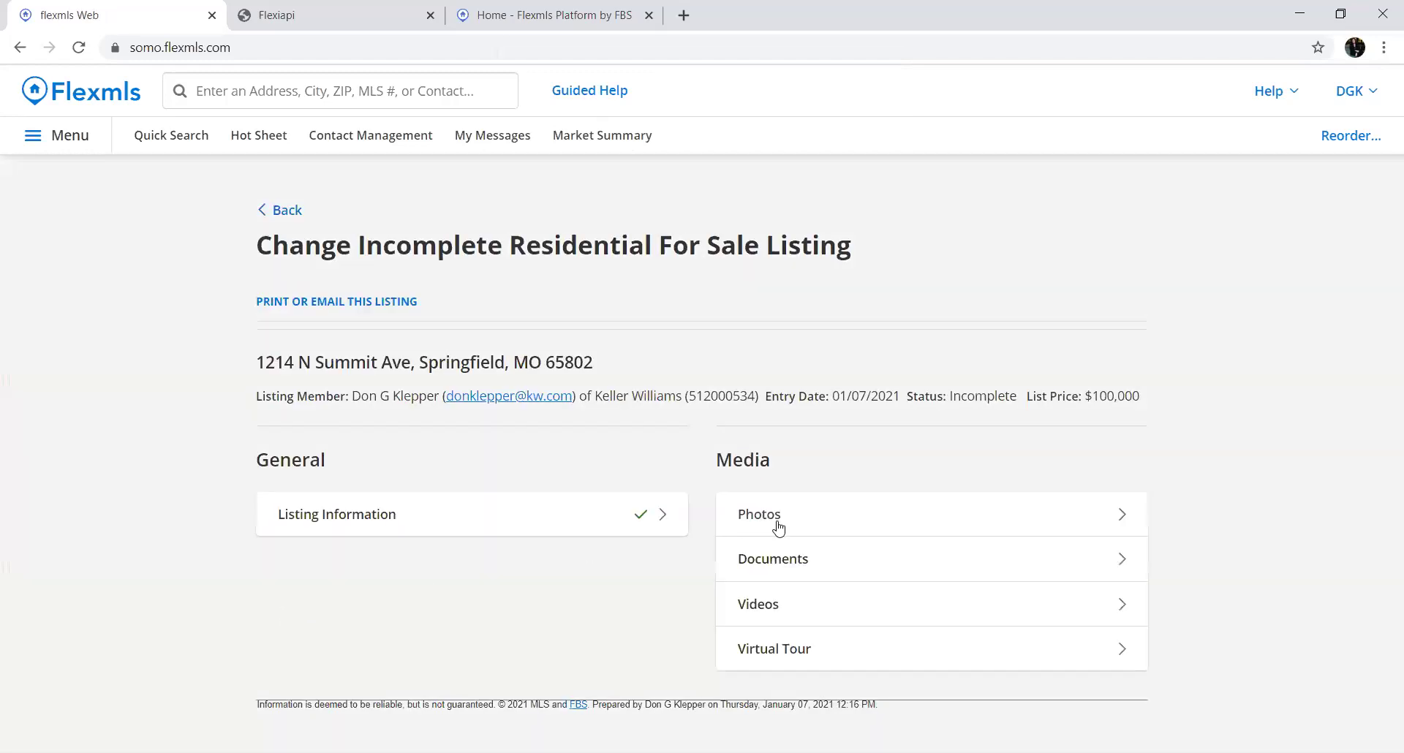
Open the Photos page and cancel the Add Photos file chooser, leaving no photos uploaded
left_click(778, 526)
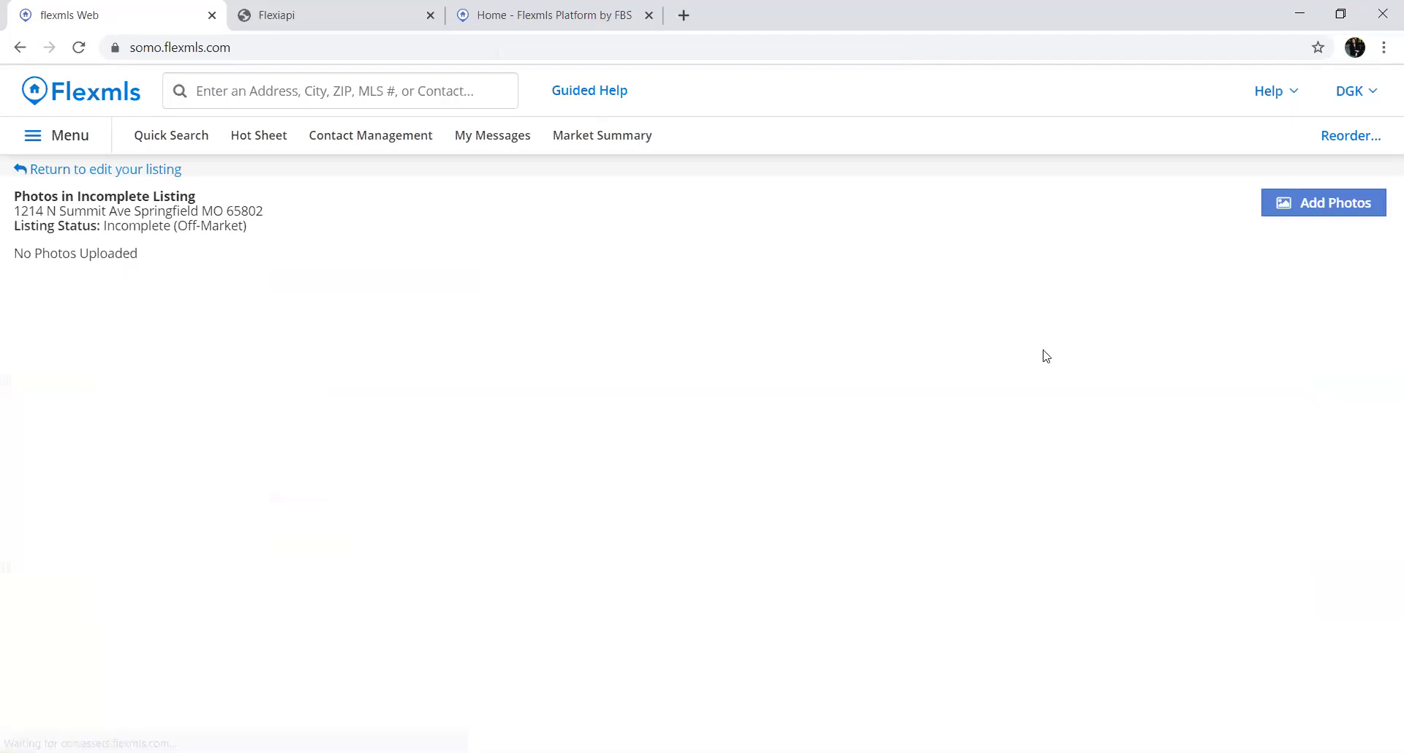
left_click(1355, 221)
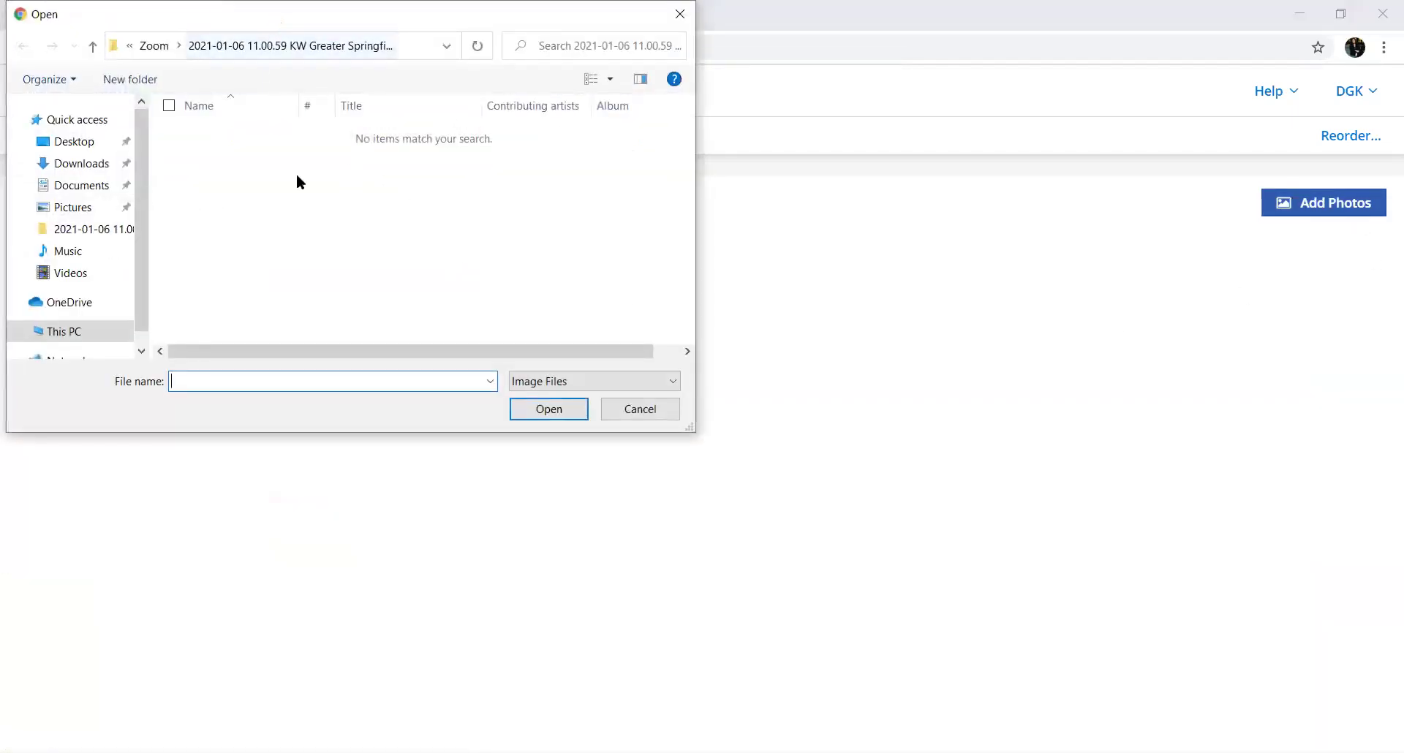
left_click(674, 176)
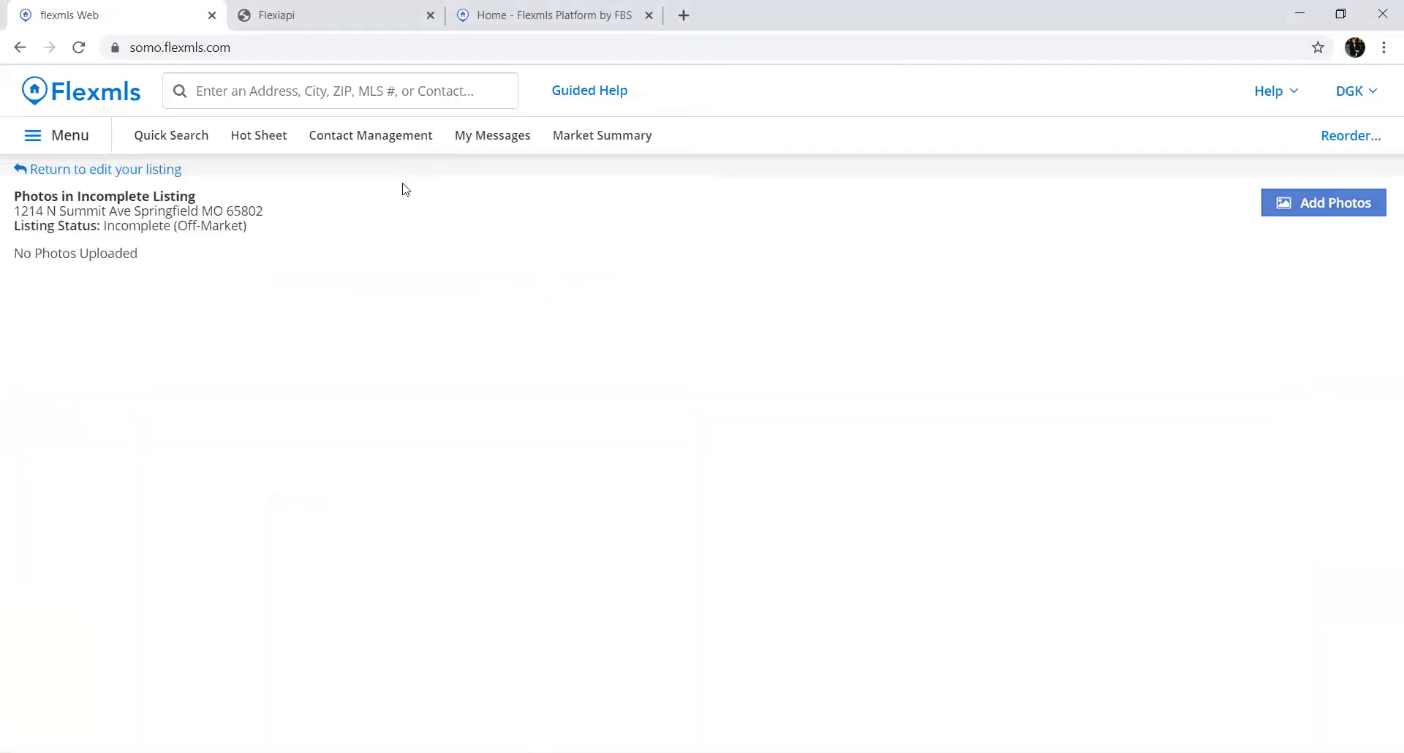
Return to the listing summary, open the Documents page, and cancel the document file chooser
left_click(20, 48)
left_click(780, 565)
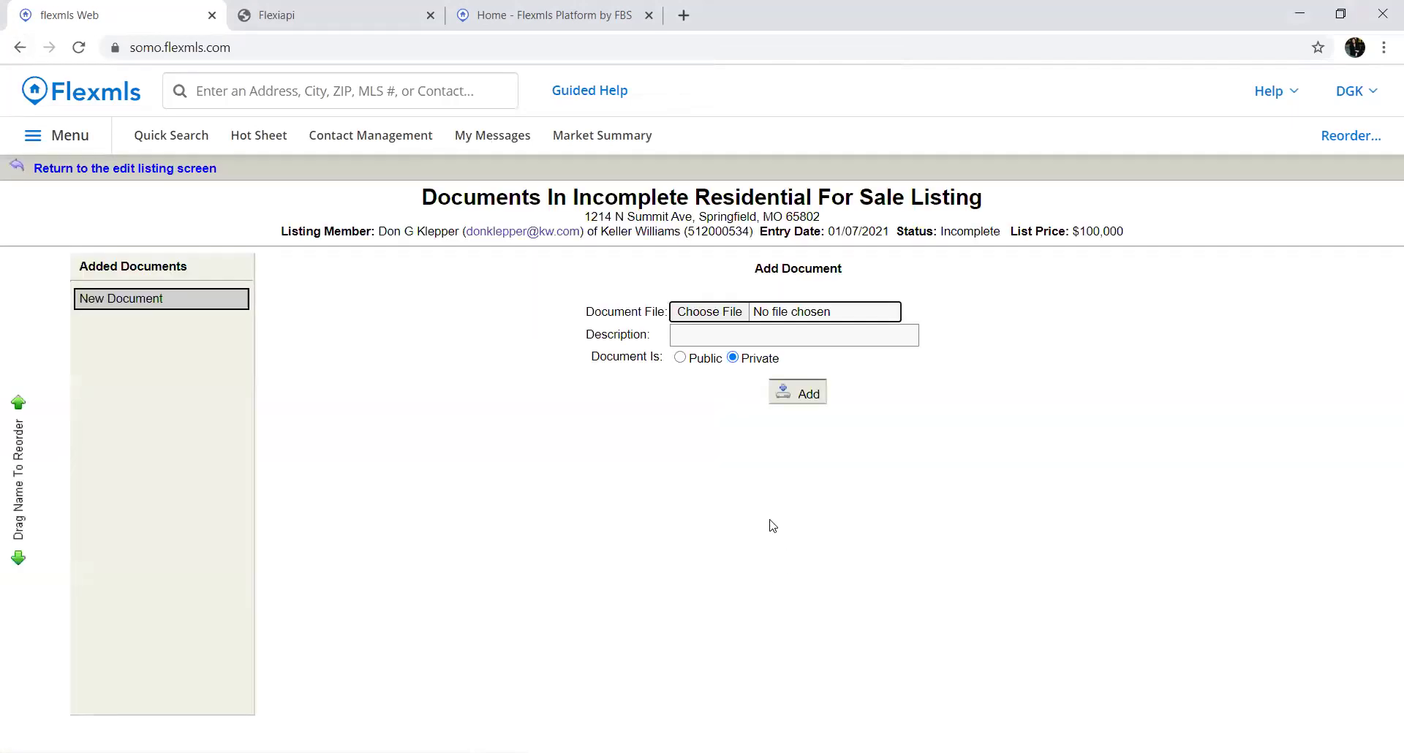
left_click(716, 331)
left_click(721, 314)
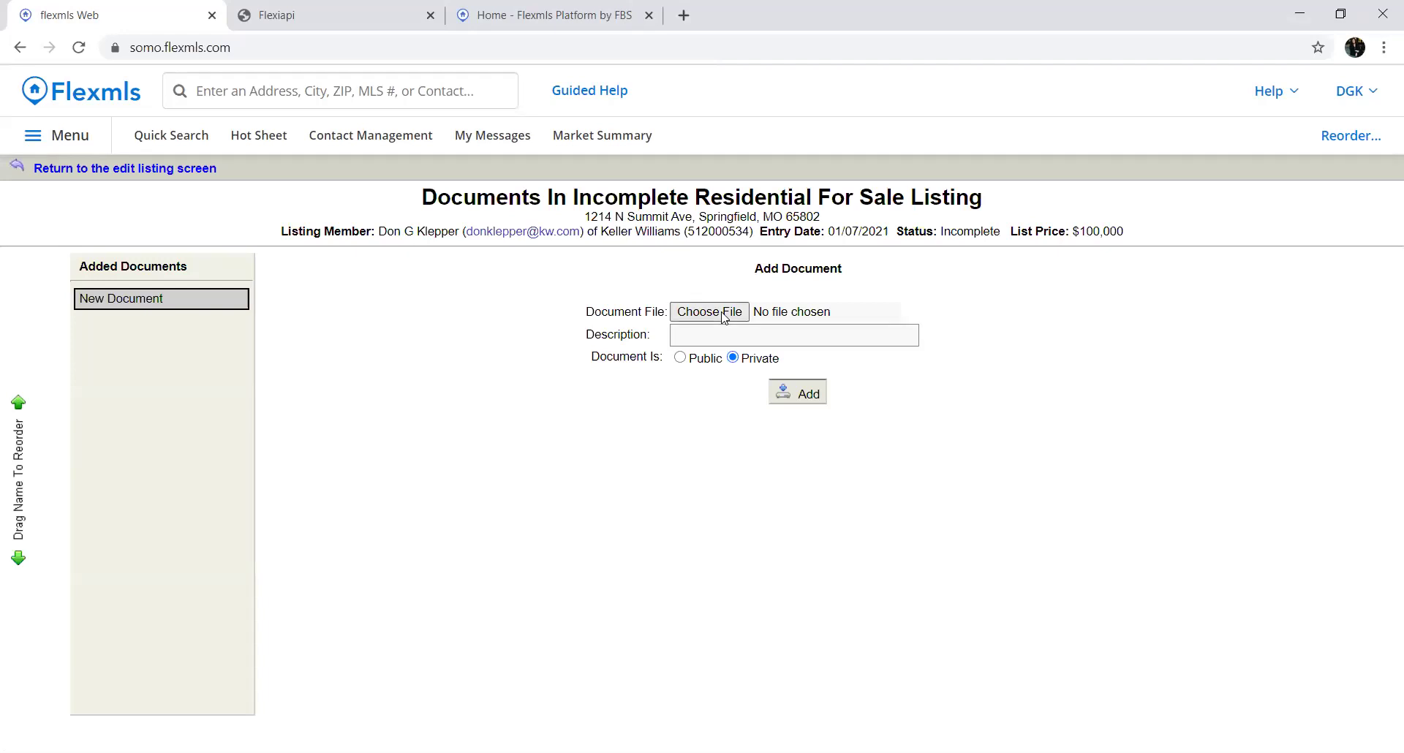
left_click(680, 174)
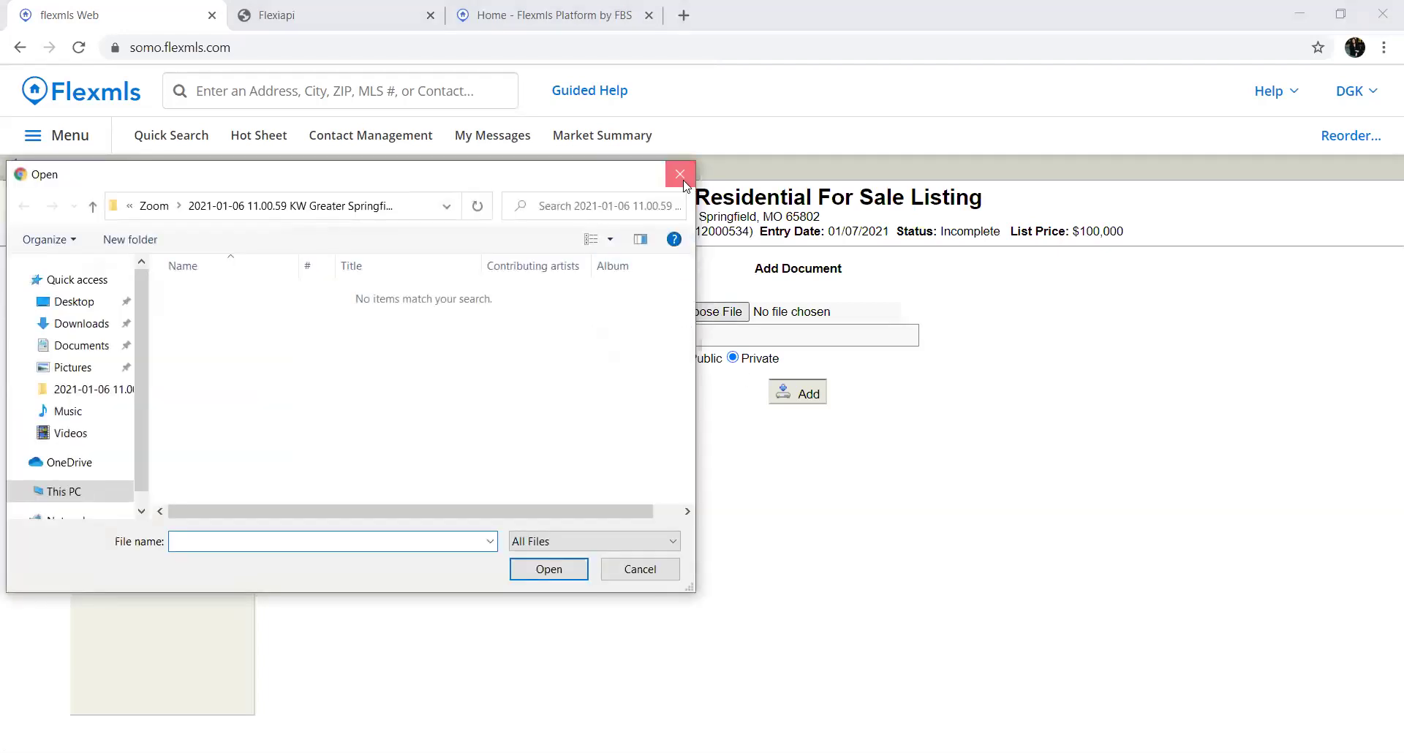
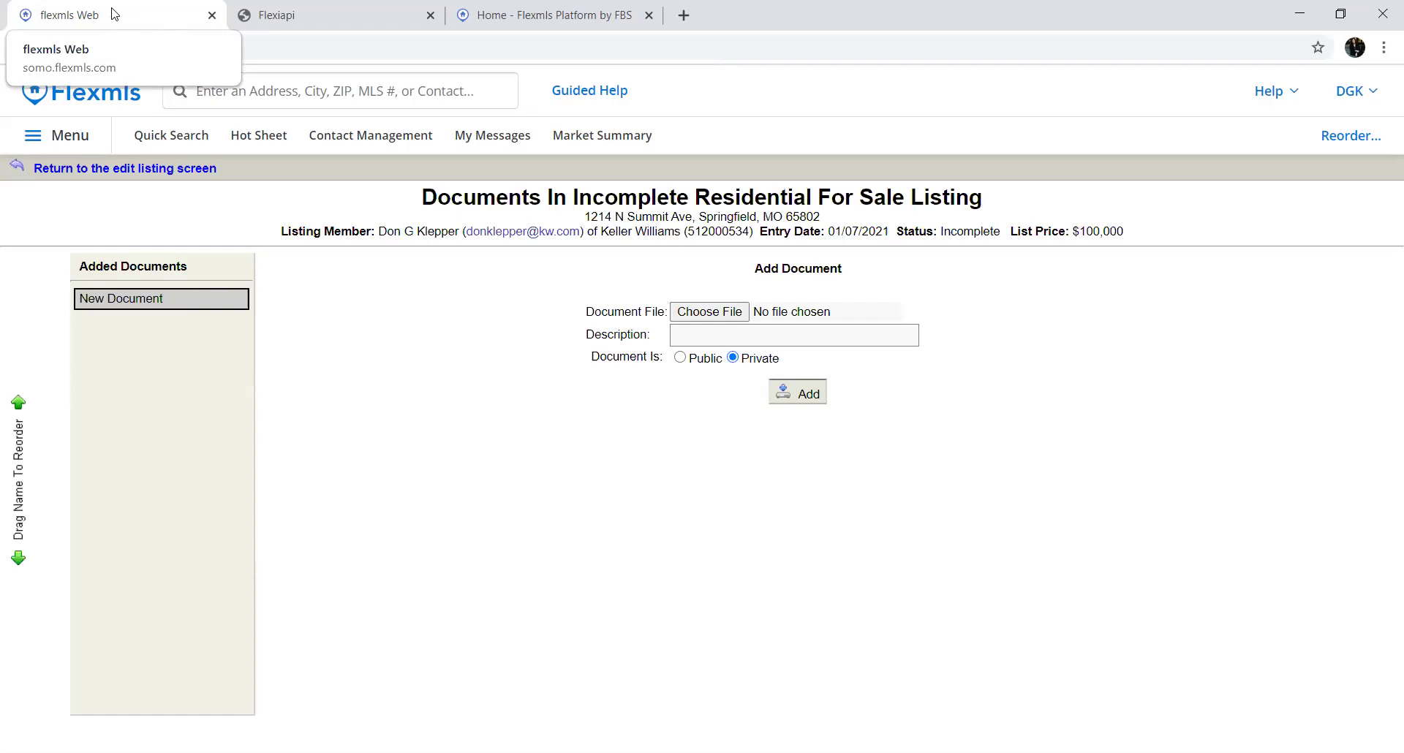
Switch to the Flexiapi residential input-form PDF tab and close it
left_click(312, 23)
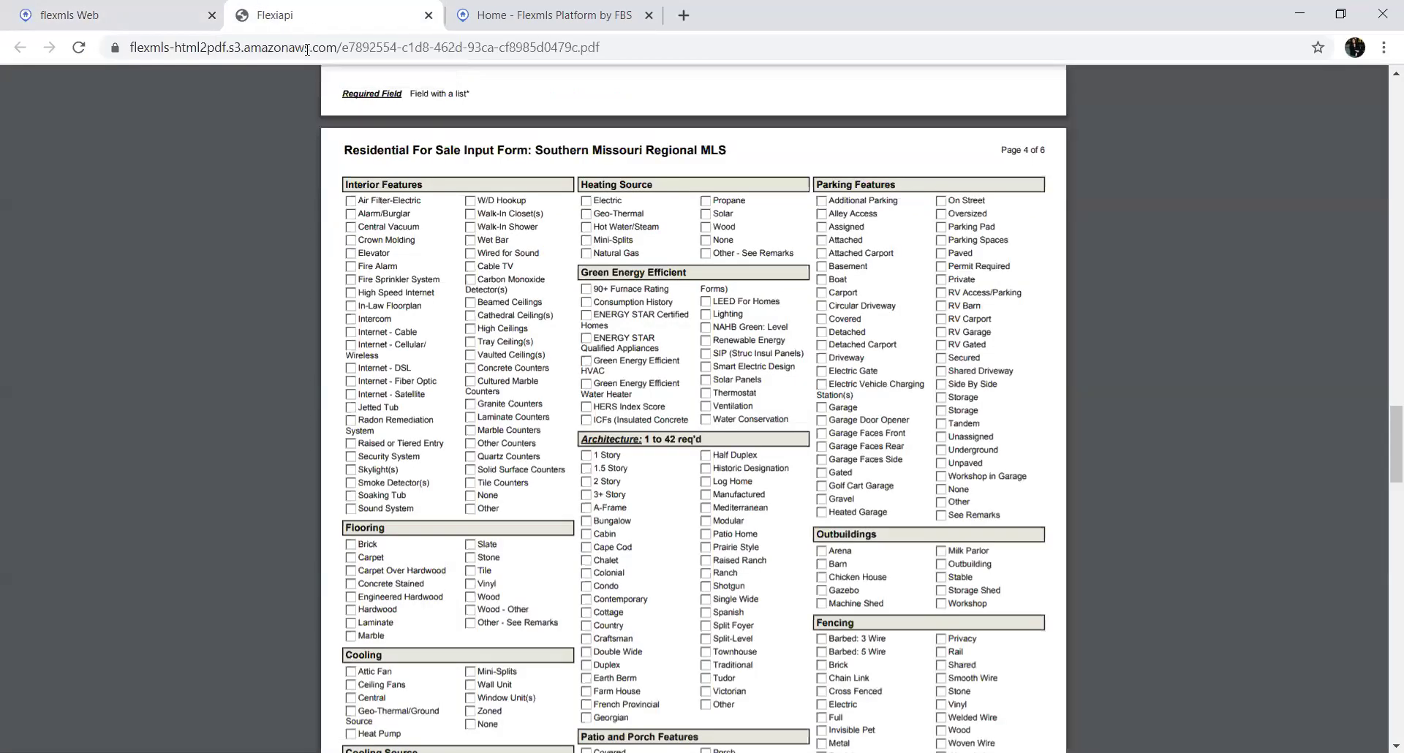
key("ctrl+w")
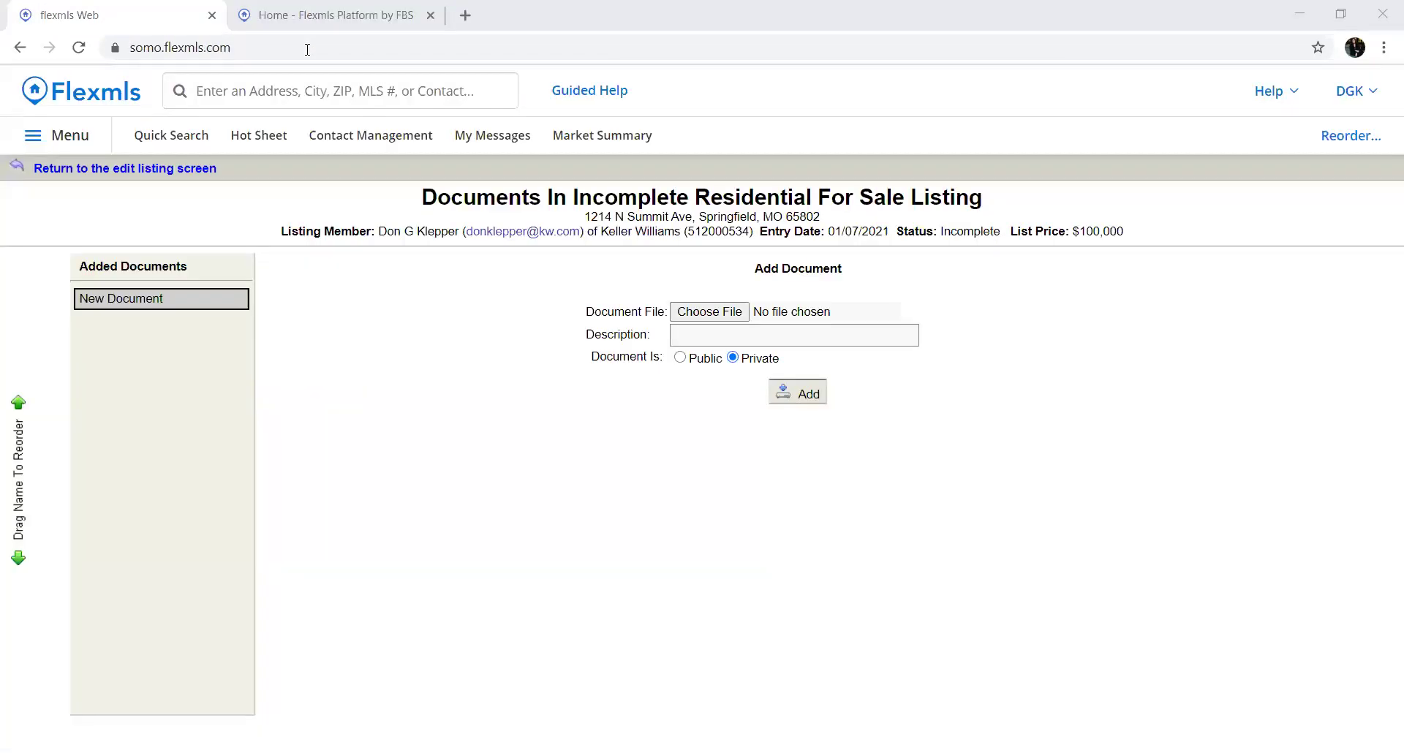